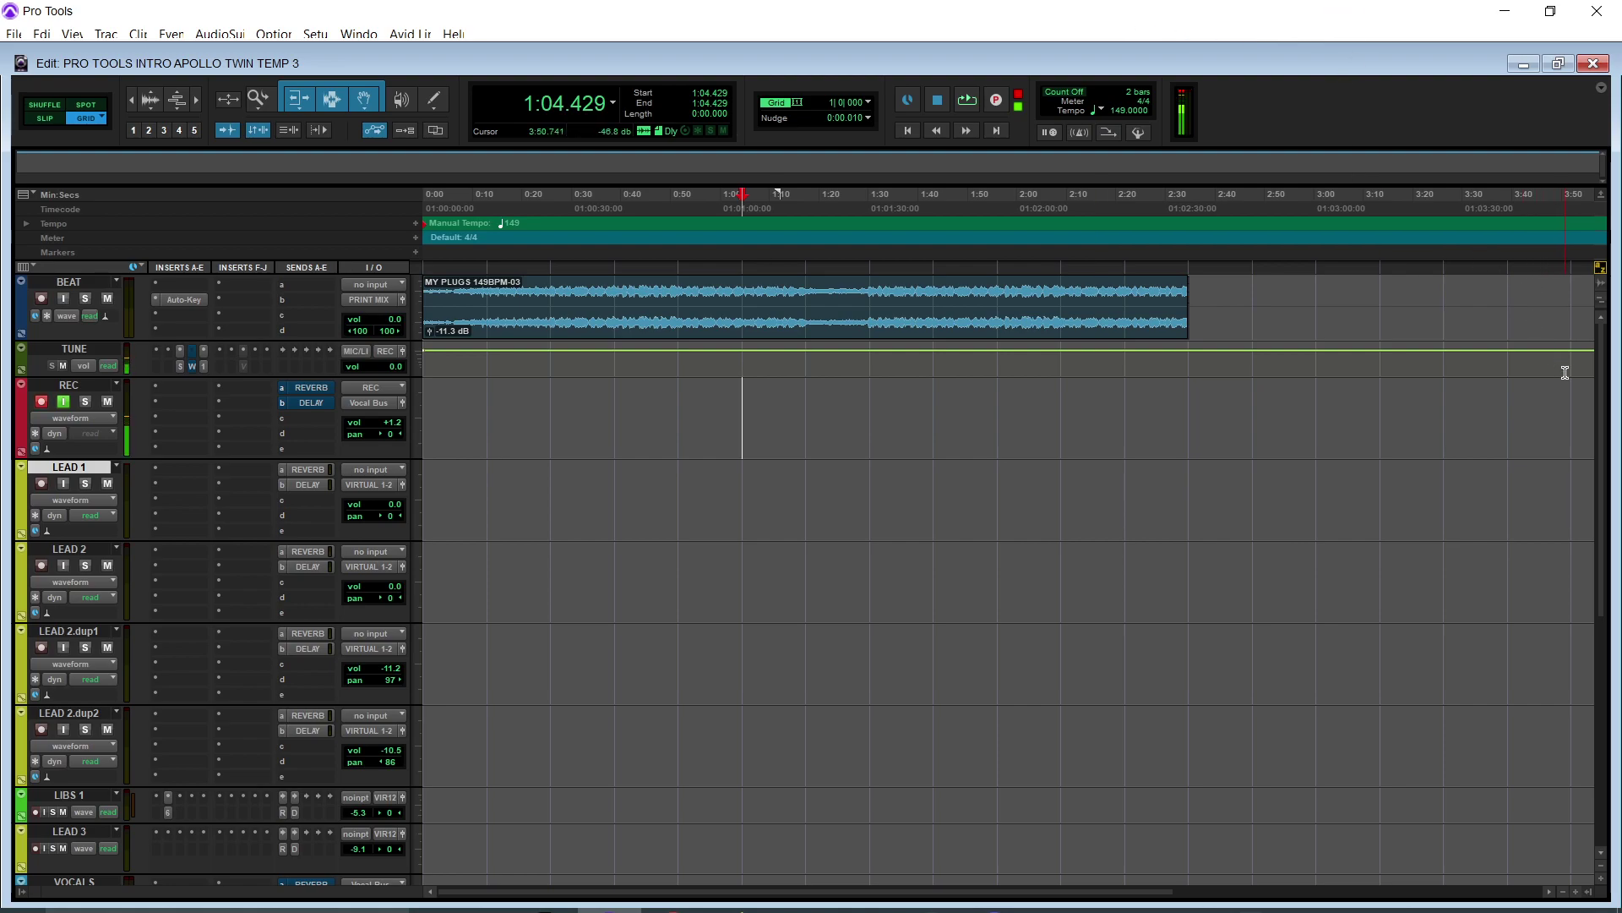
Switch to the UAD Console and examine the UA 610-B preamp and Teletronix LA-2A settings on Analog 1.
mouse_move(1605, 372)
mouse_down()
mouse_move(1596, 480)
mouse_move(1599, 361)
mouse_up()
scroll(1601, 391, down, 2)
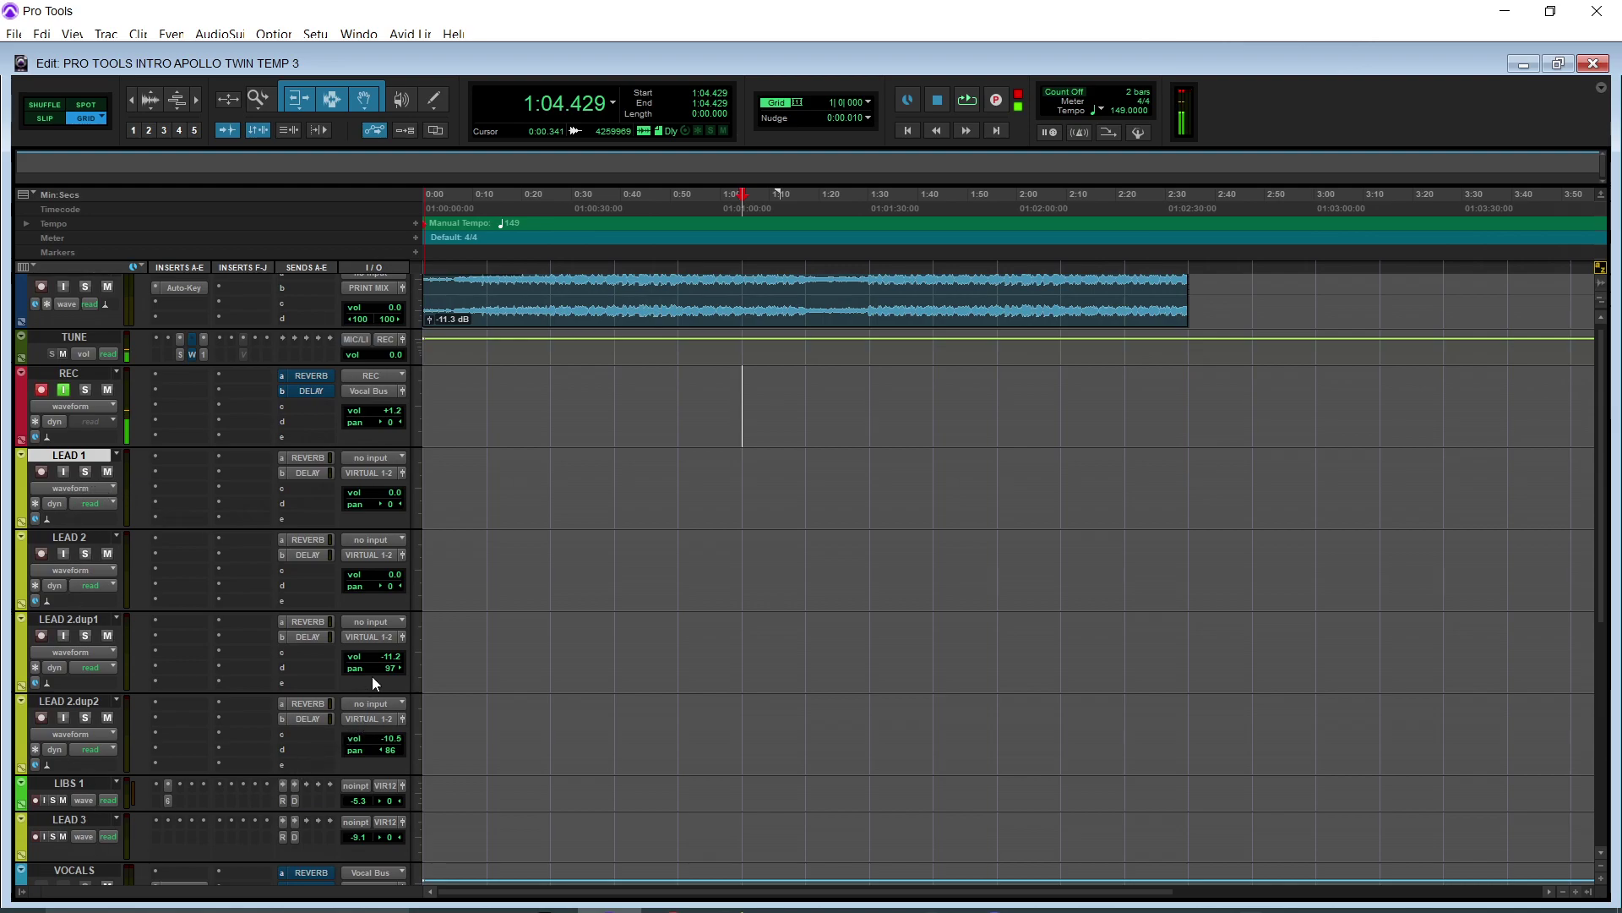
drag(1597, 366, 1591, 574)
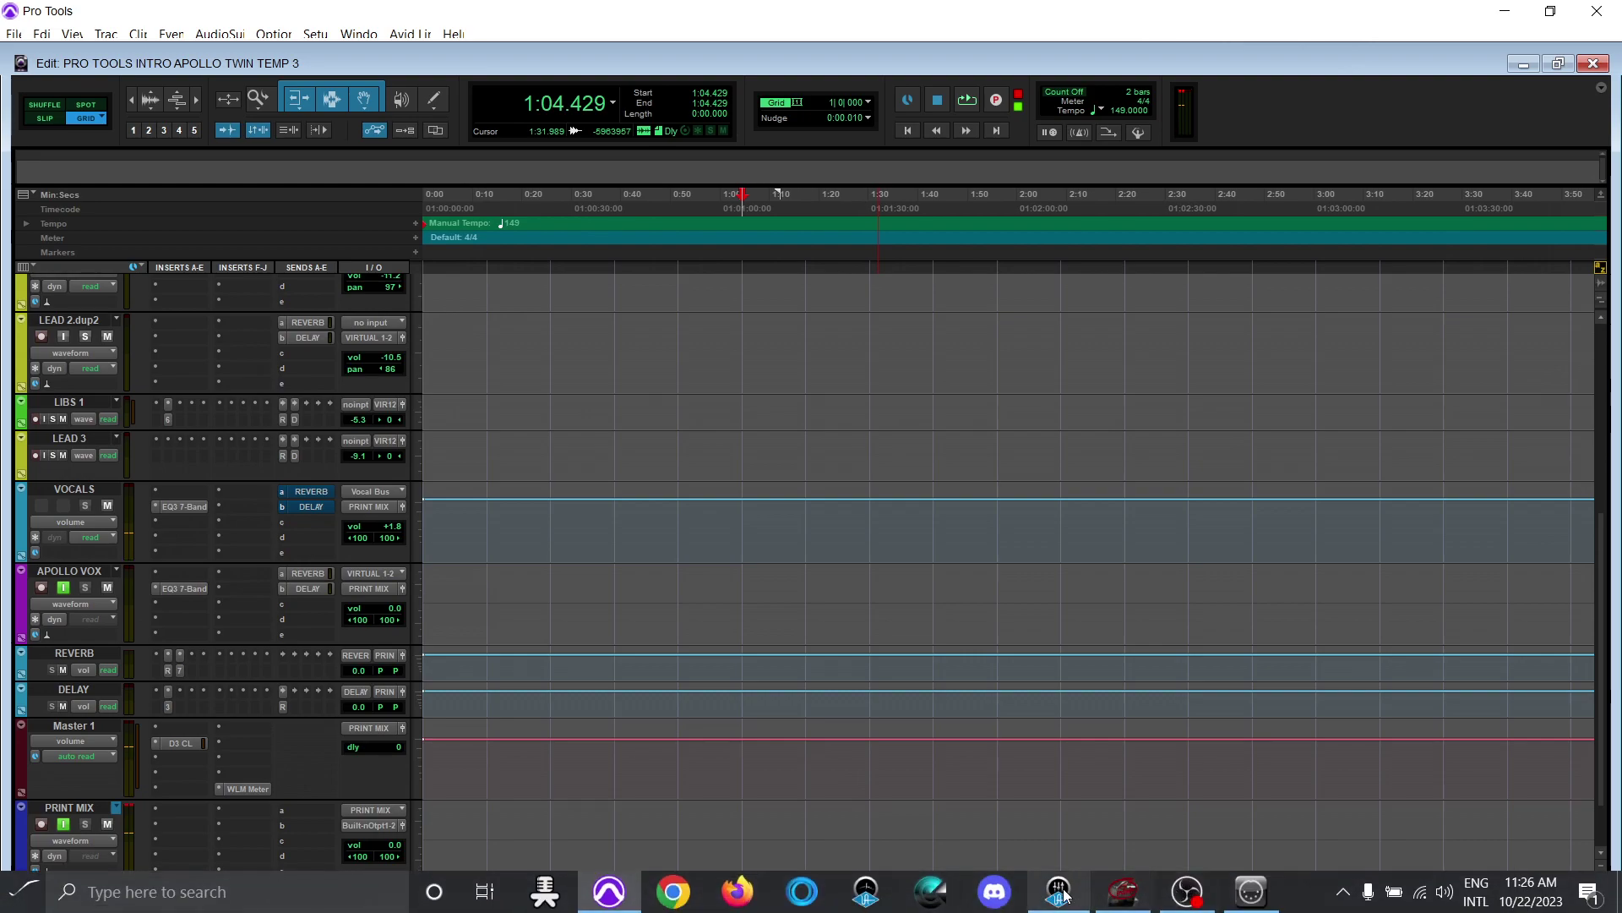
click(1057, 892)
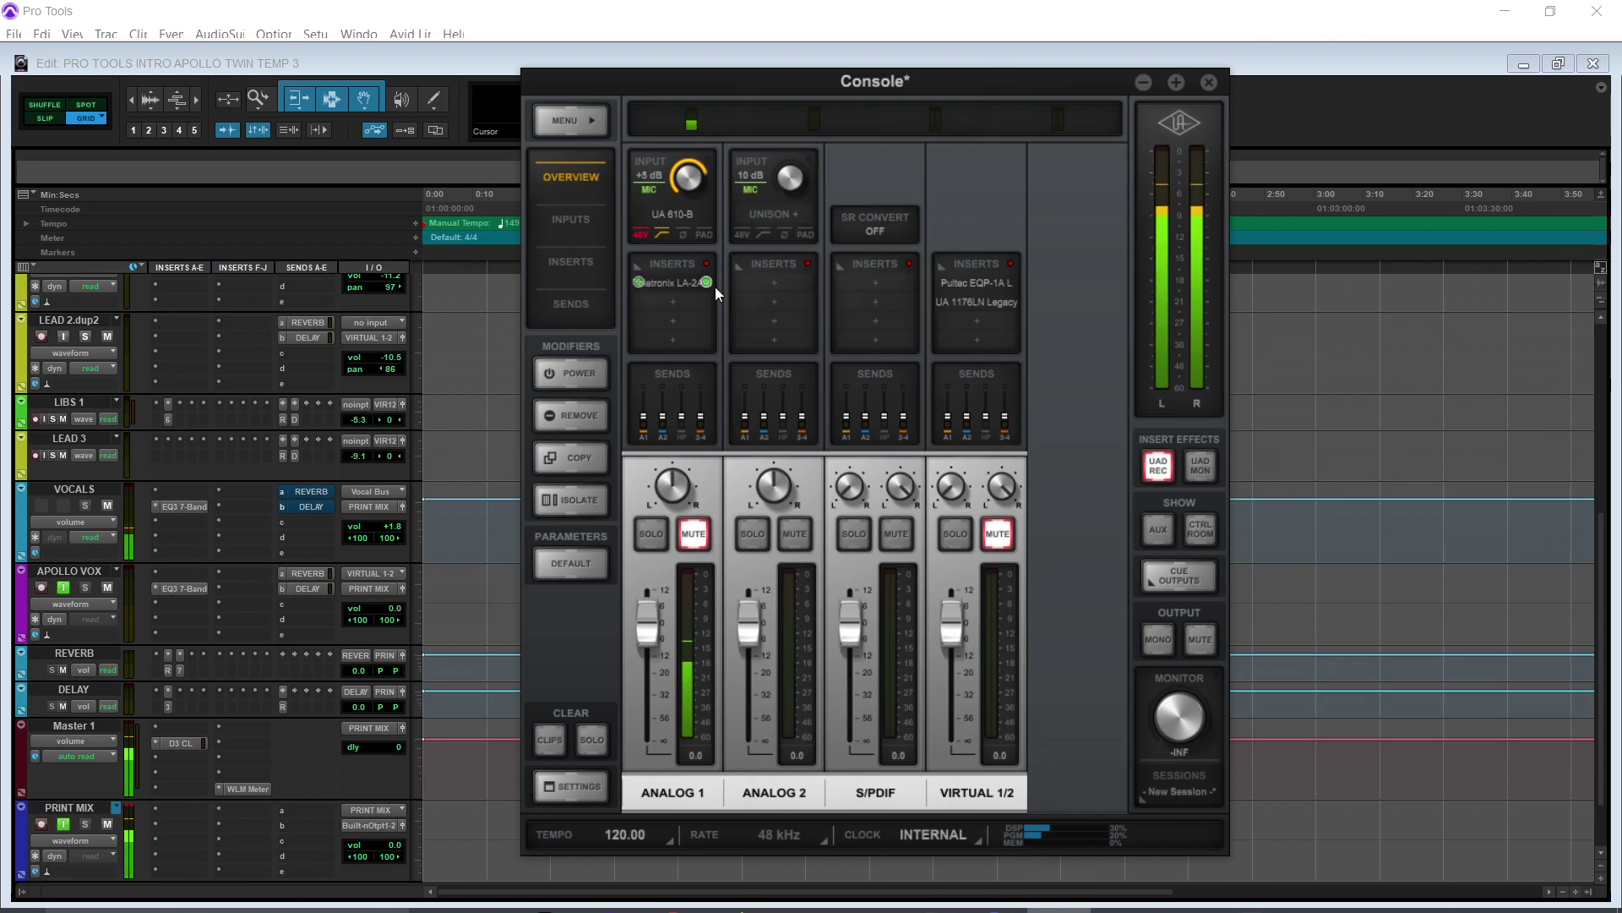
mouse_move(677, 216)
click(677, 217)
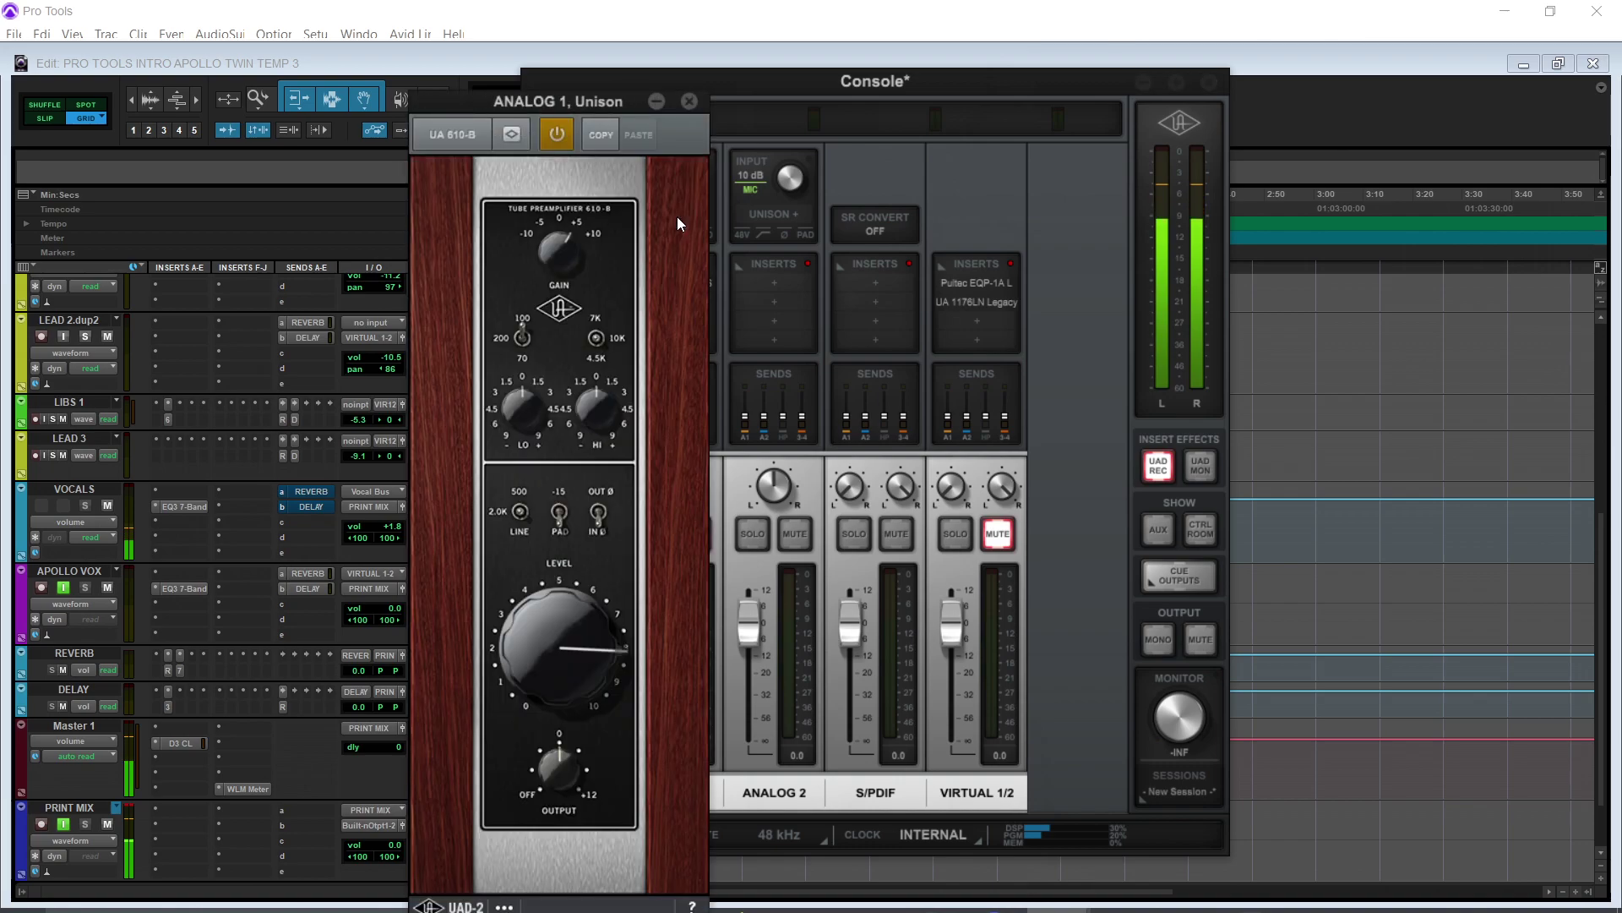
click(690, 101)
mouse_move(678, 289)
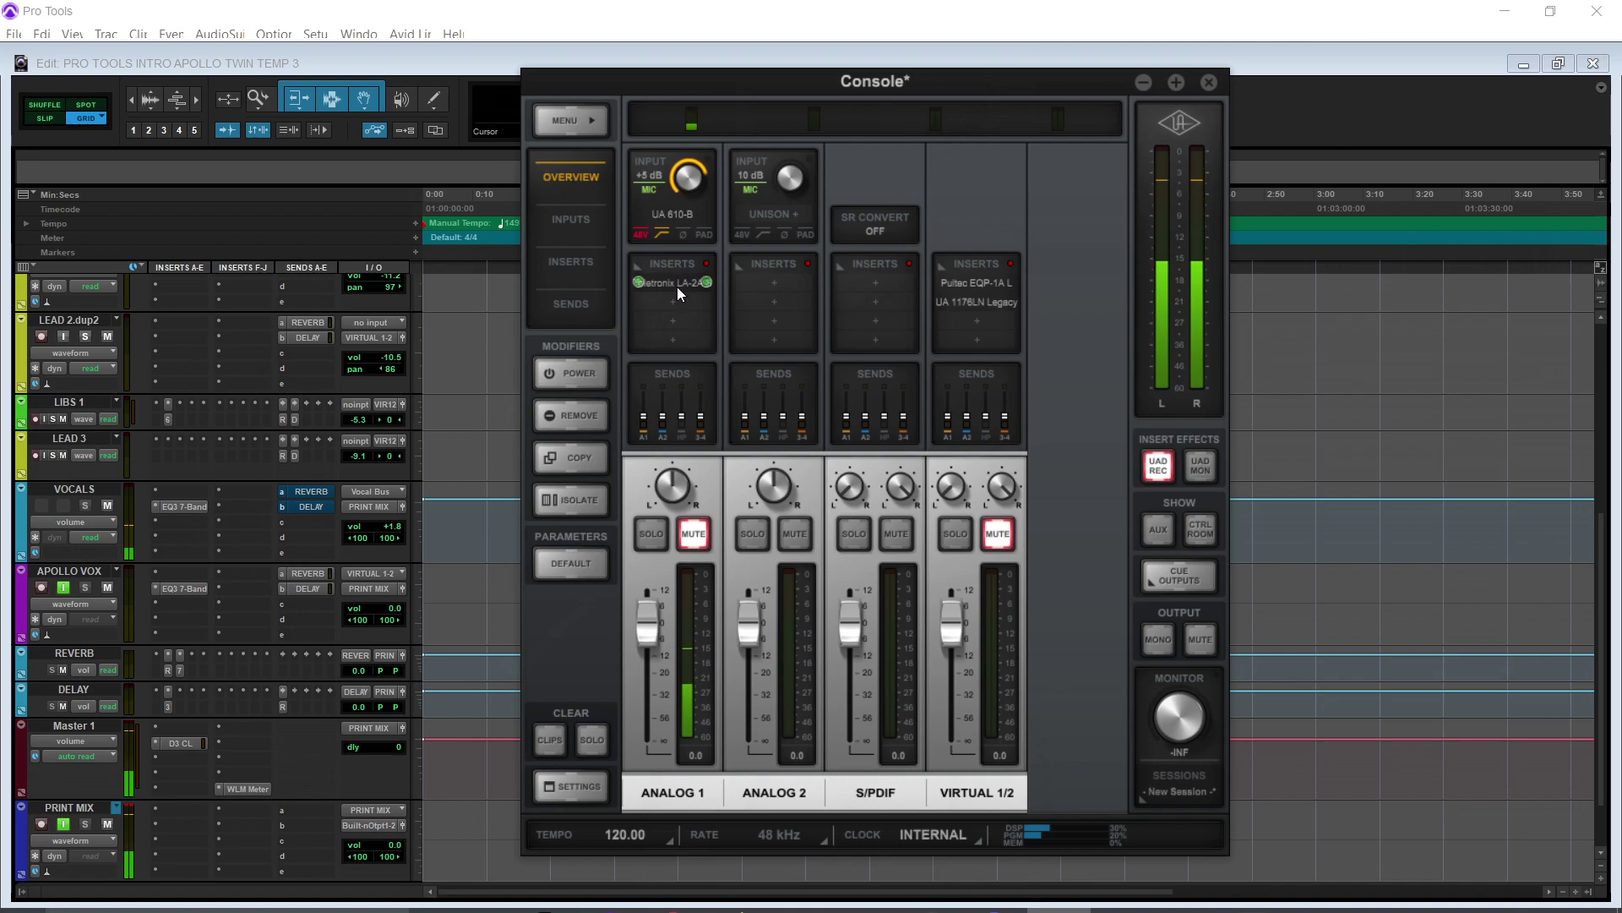
click(678, 284)
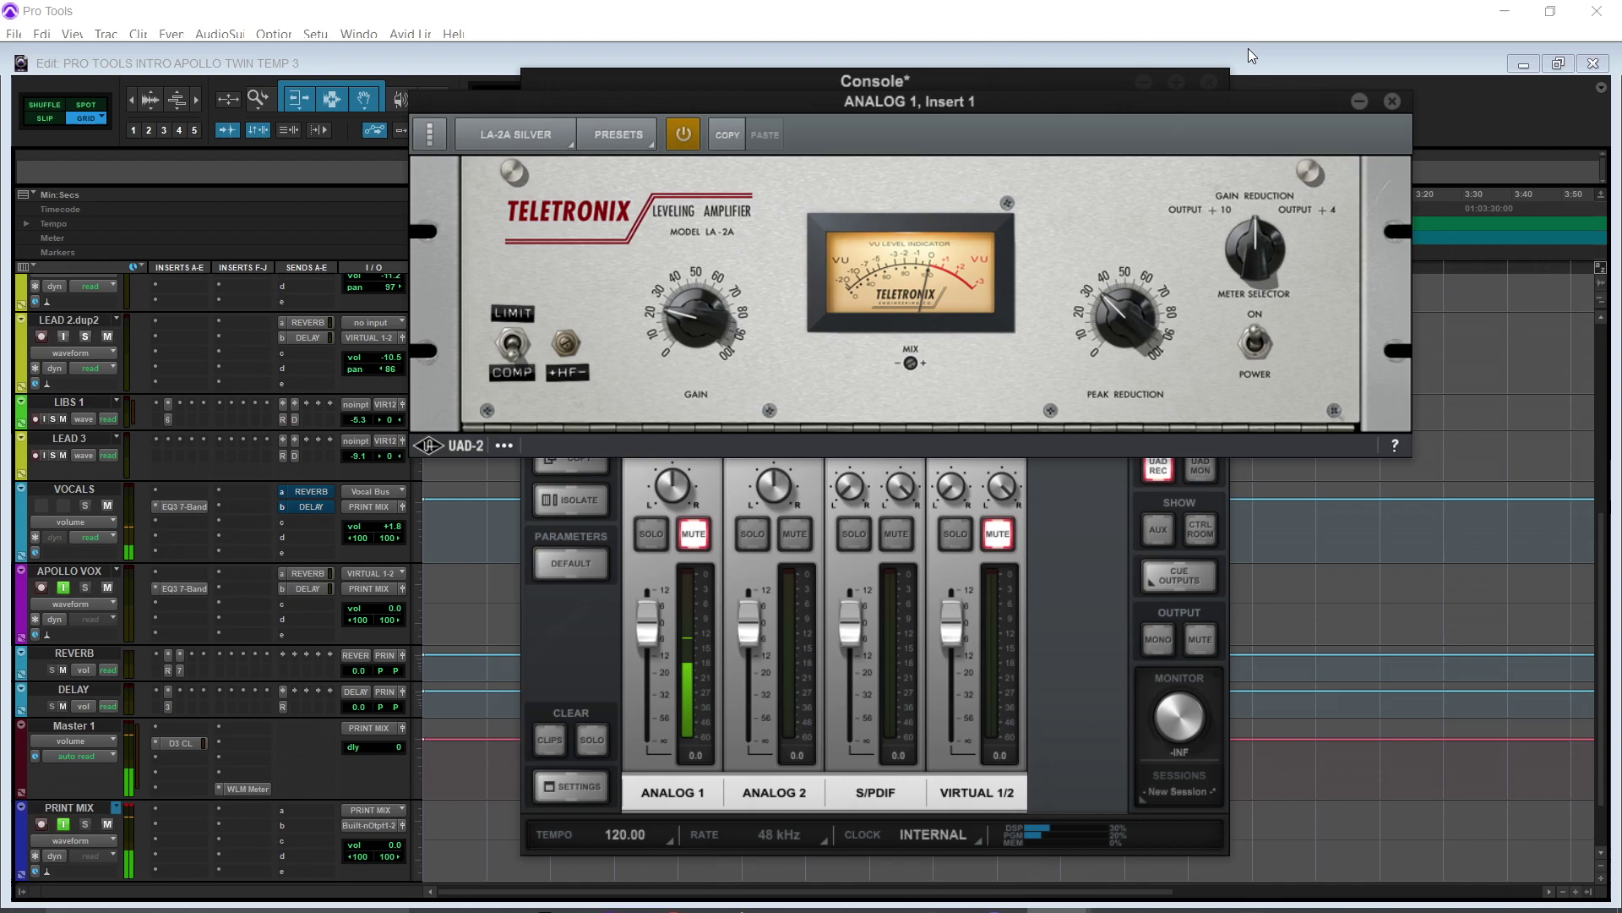
click(1396, 100)
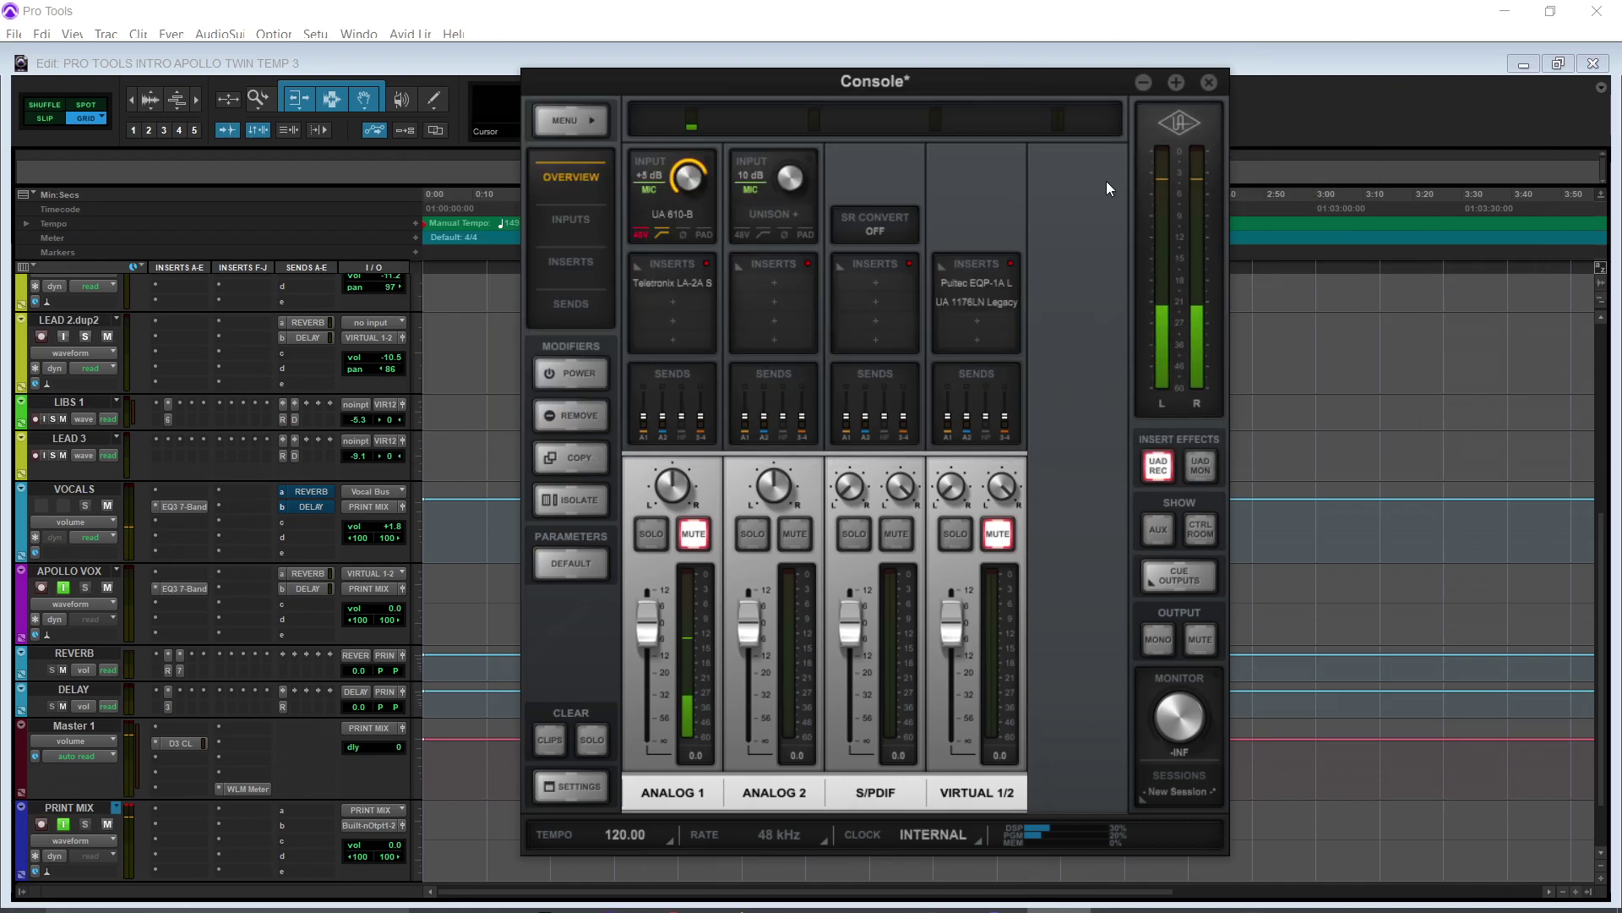
Examine the Pultec EQP-1A and UA 1176LN Legacy settings on the Virtual 1/2 channel.
click(979, 286)
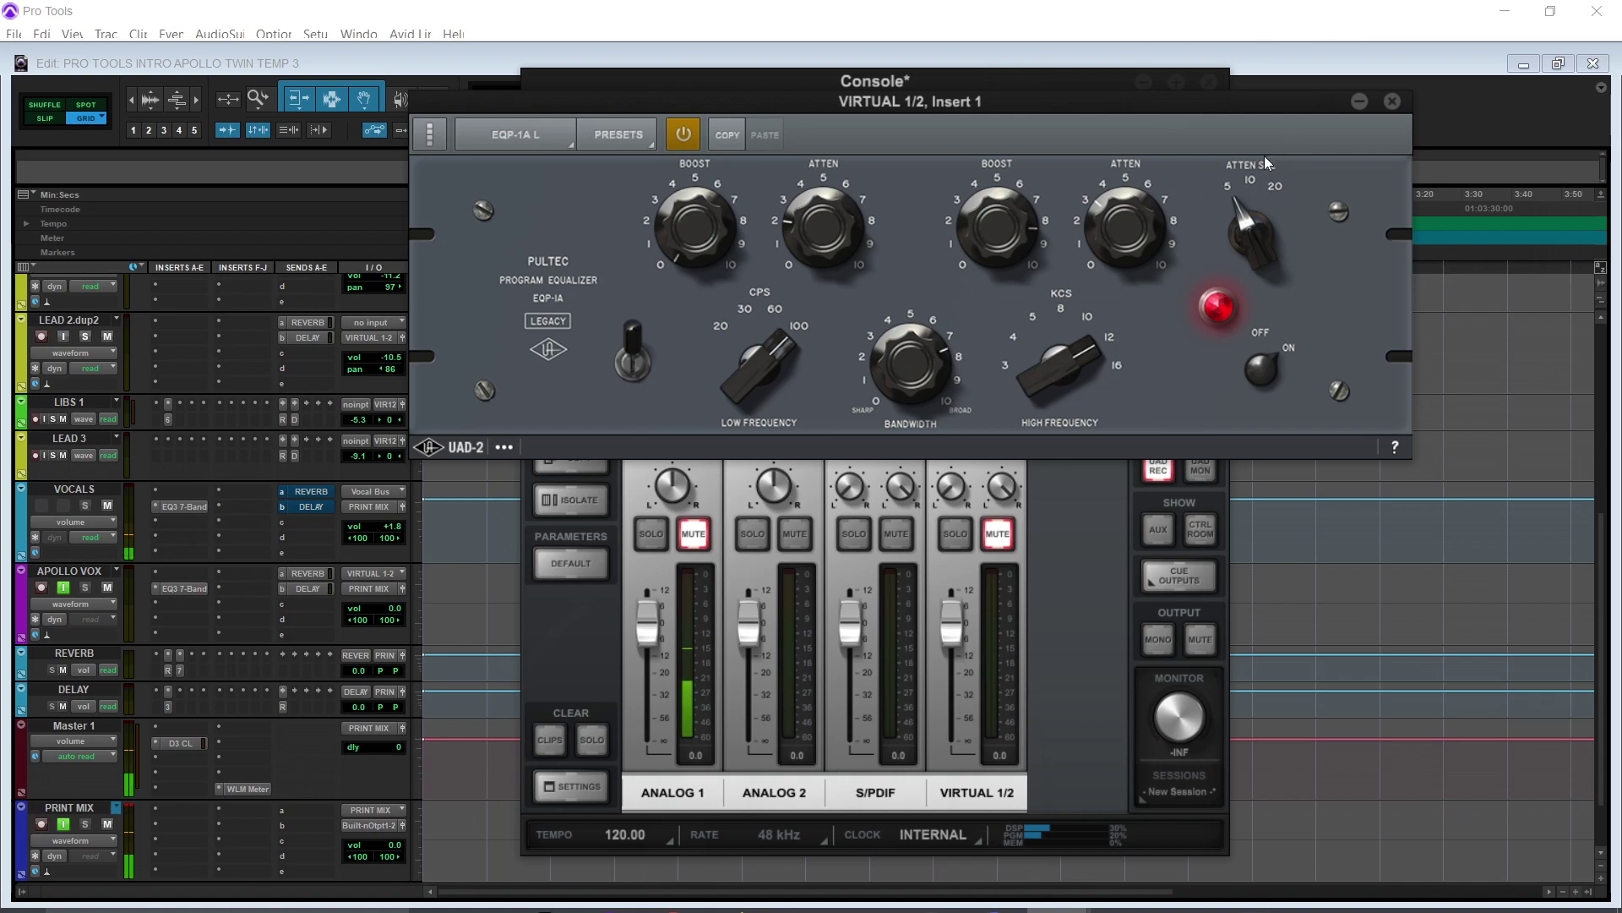
click(1394, 102)
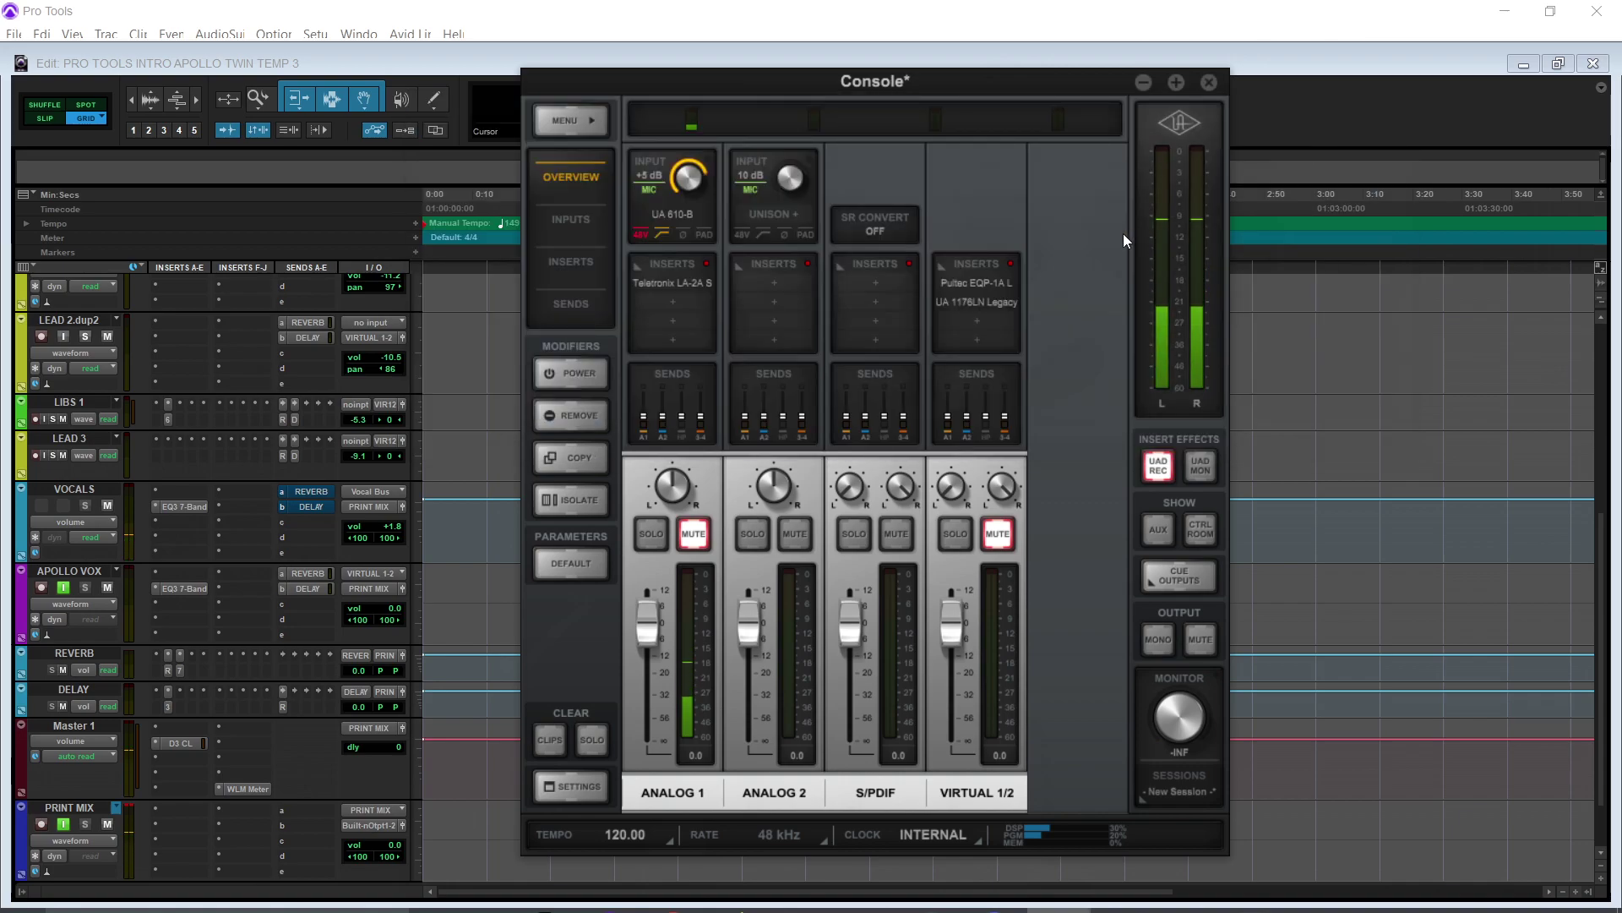
click(978, 303)
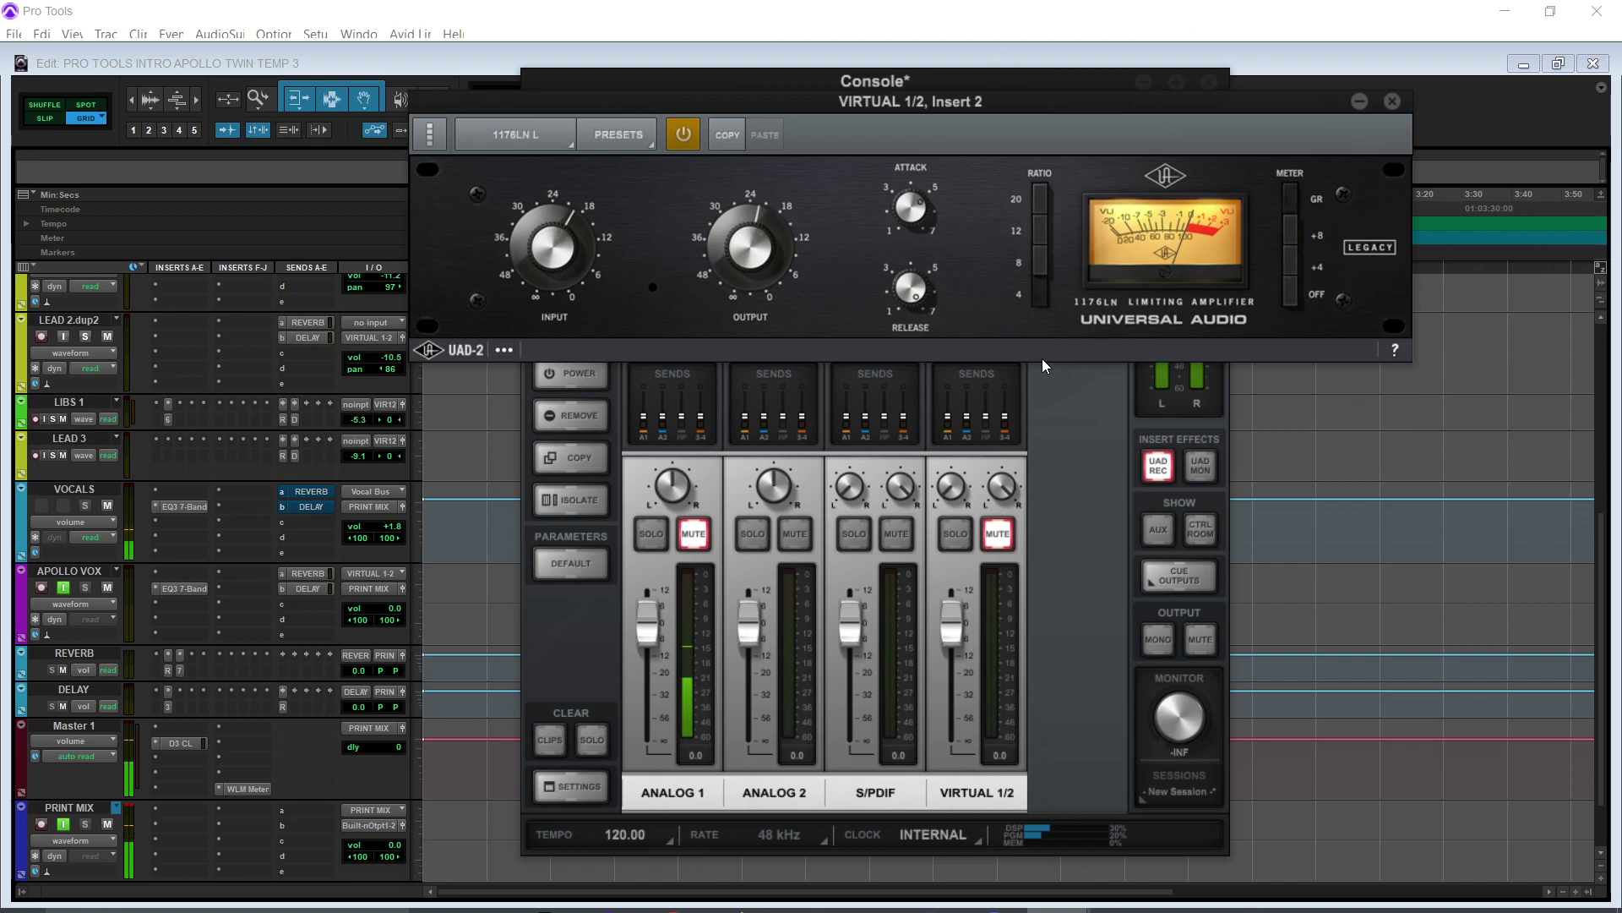
click(1392, 101)
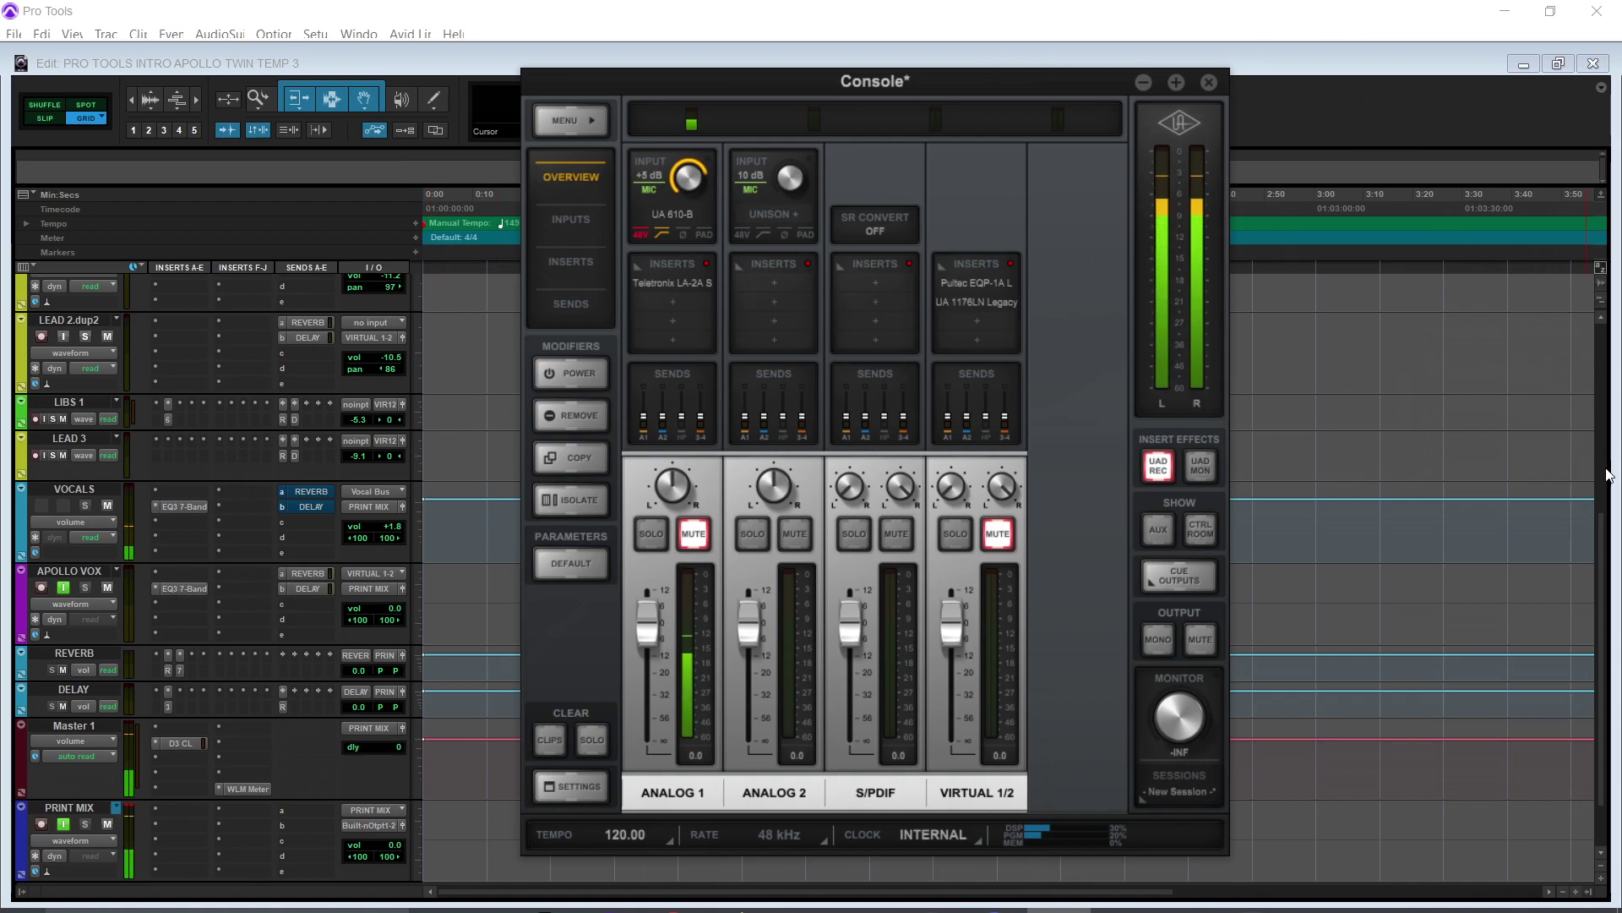
Return to Pro Tools and examine the EQ3 7-Band settings on the APOLLO VOX track.
click(1606, 539)
scroll(1605, 540, down, 3)
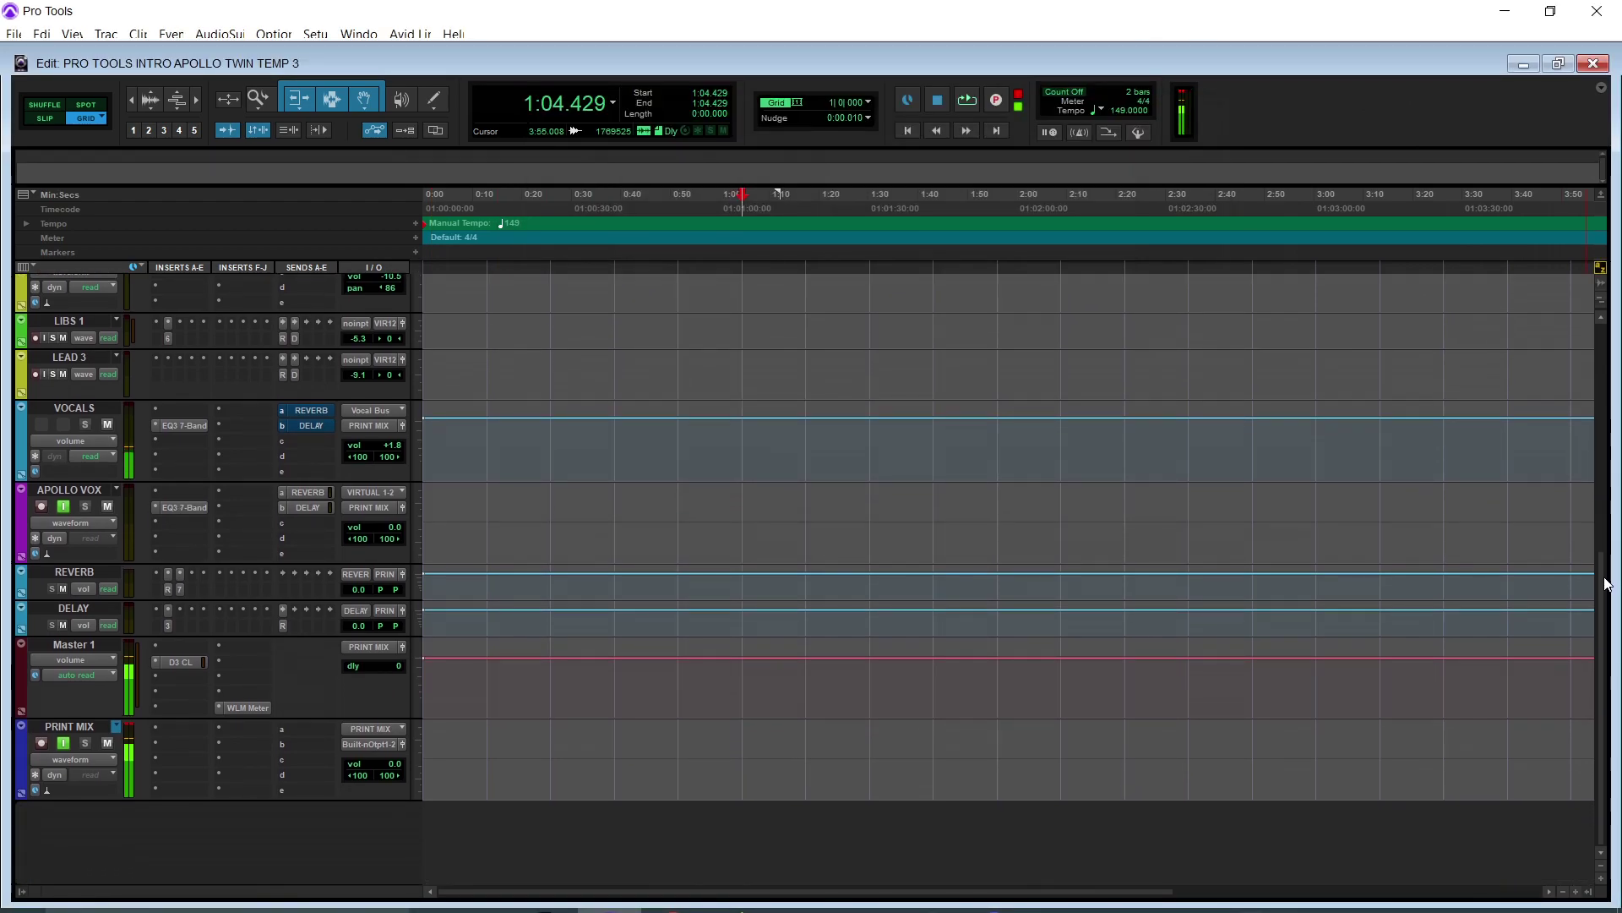
click(194, 509)
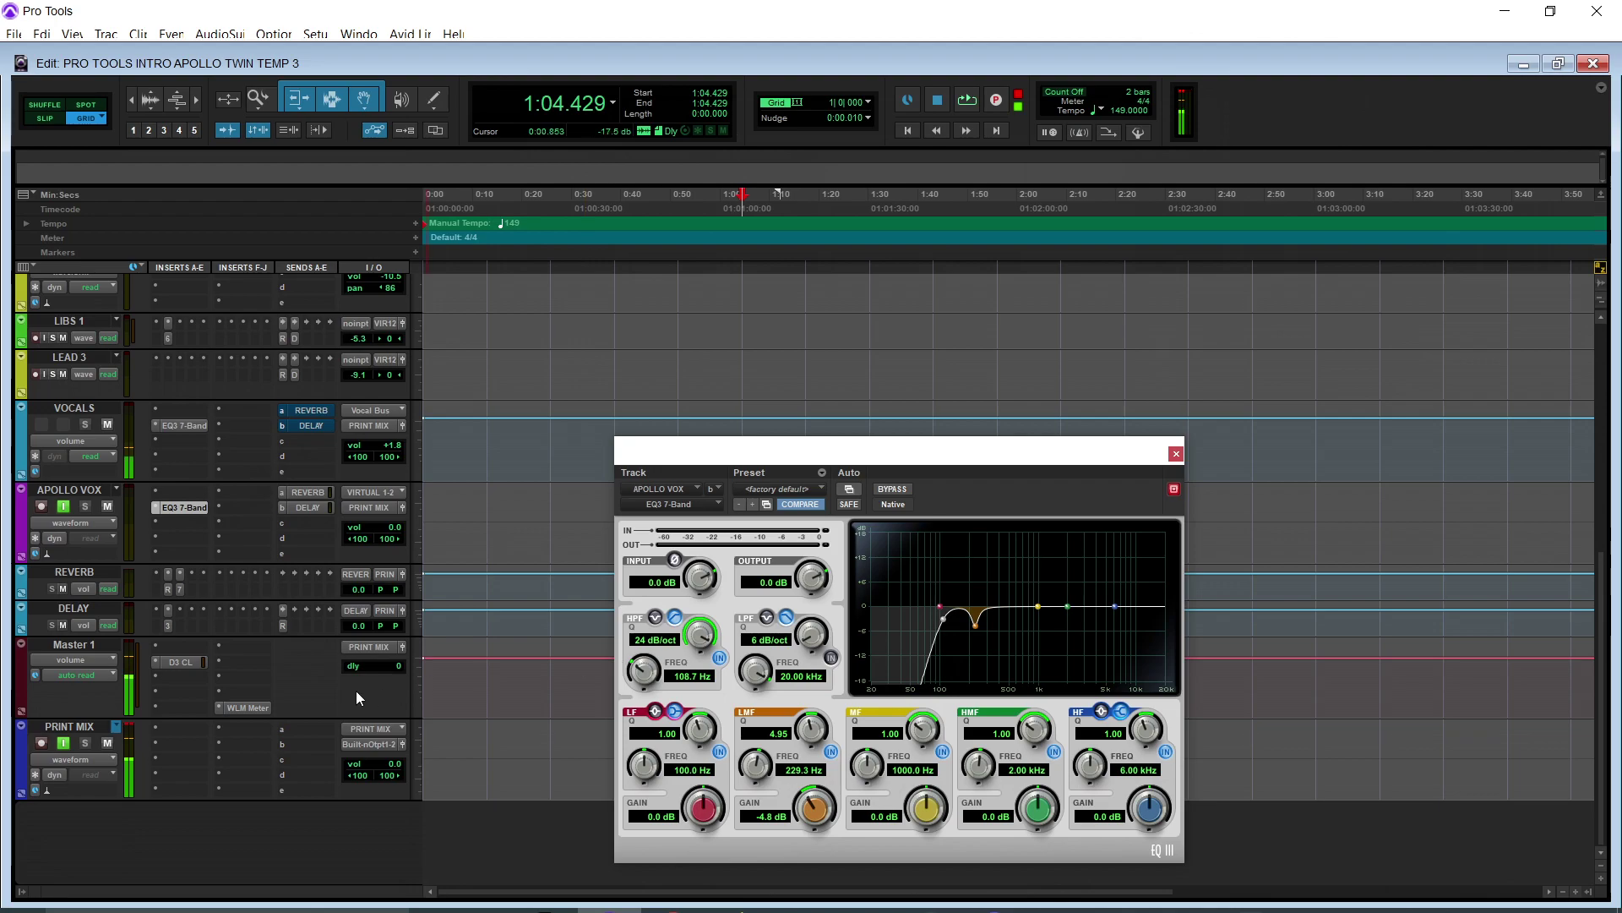
click(71, 727)
click(1177, 454)
Record a vocal take on the REC track from the start of the beat and move its clip to LEAD 1.
drag(1599, 717, 1578, 666)
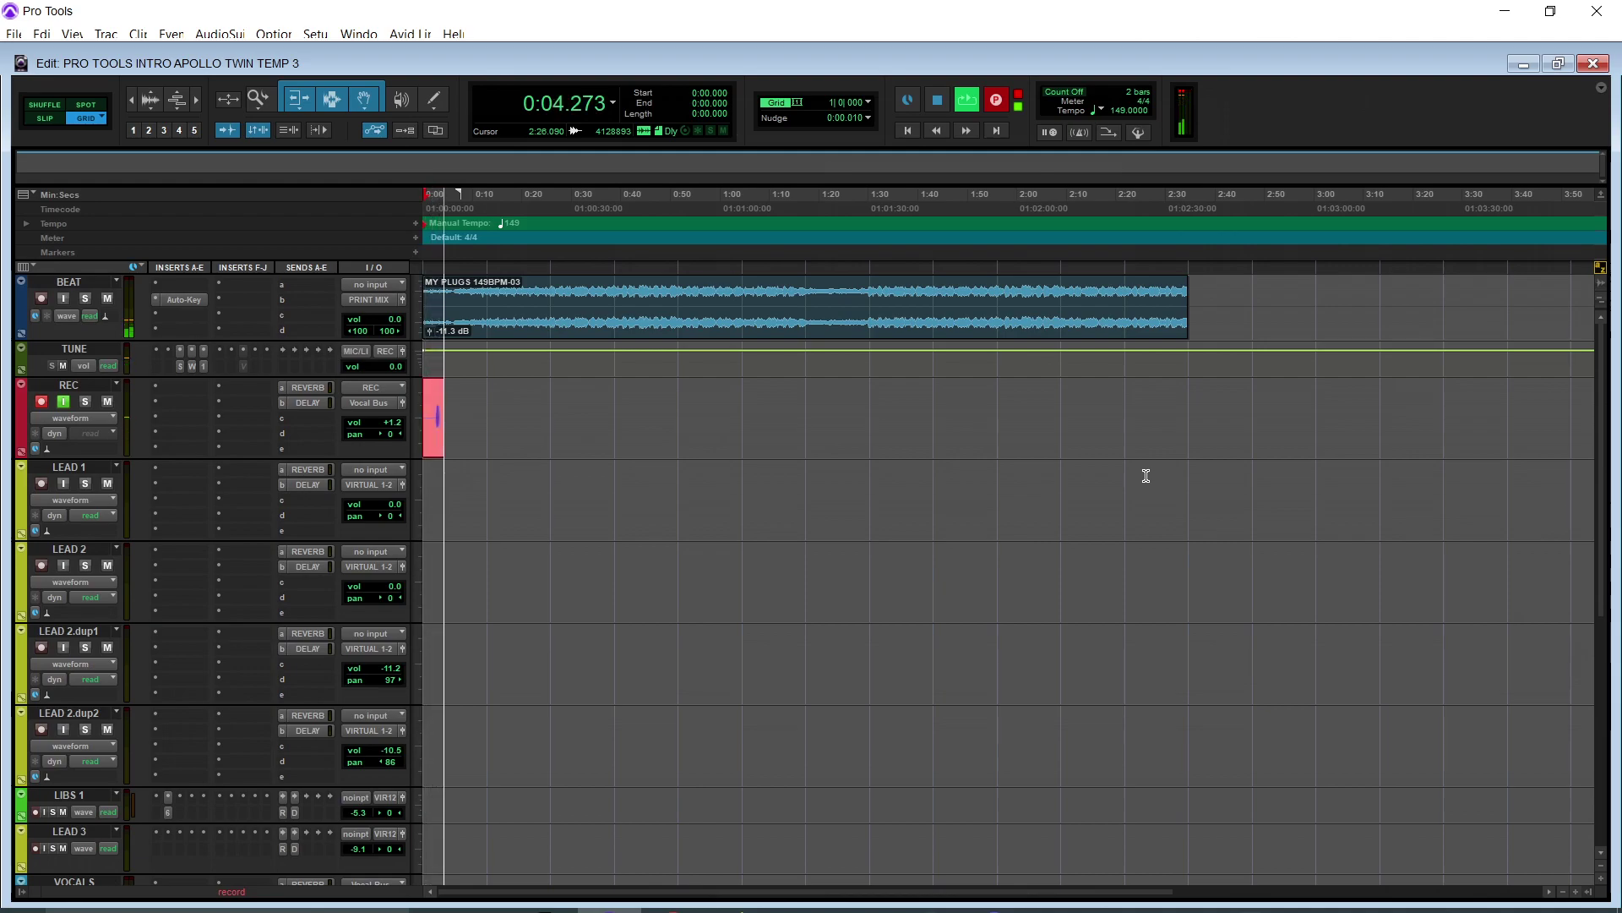
key(ctrl+])
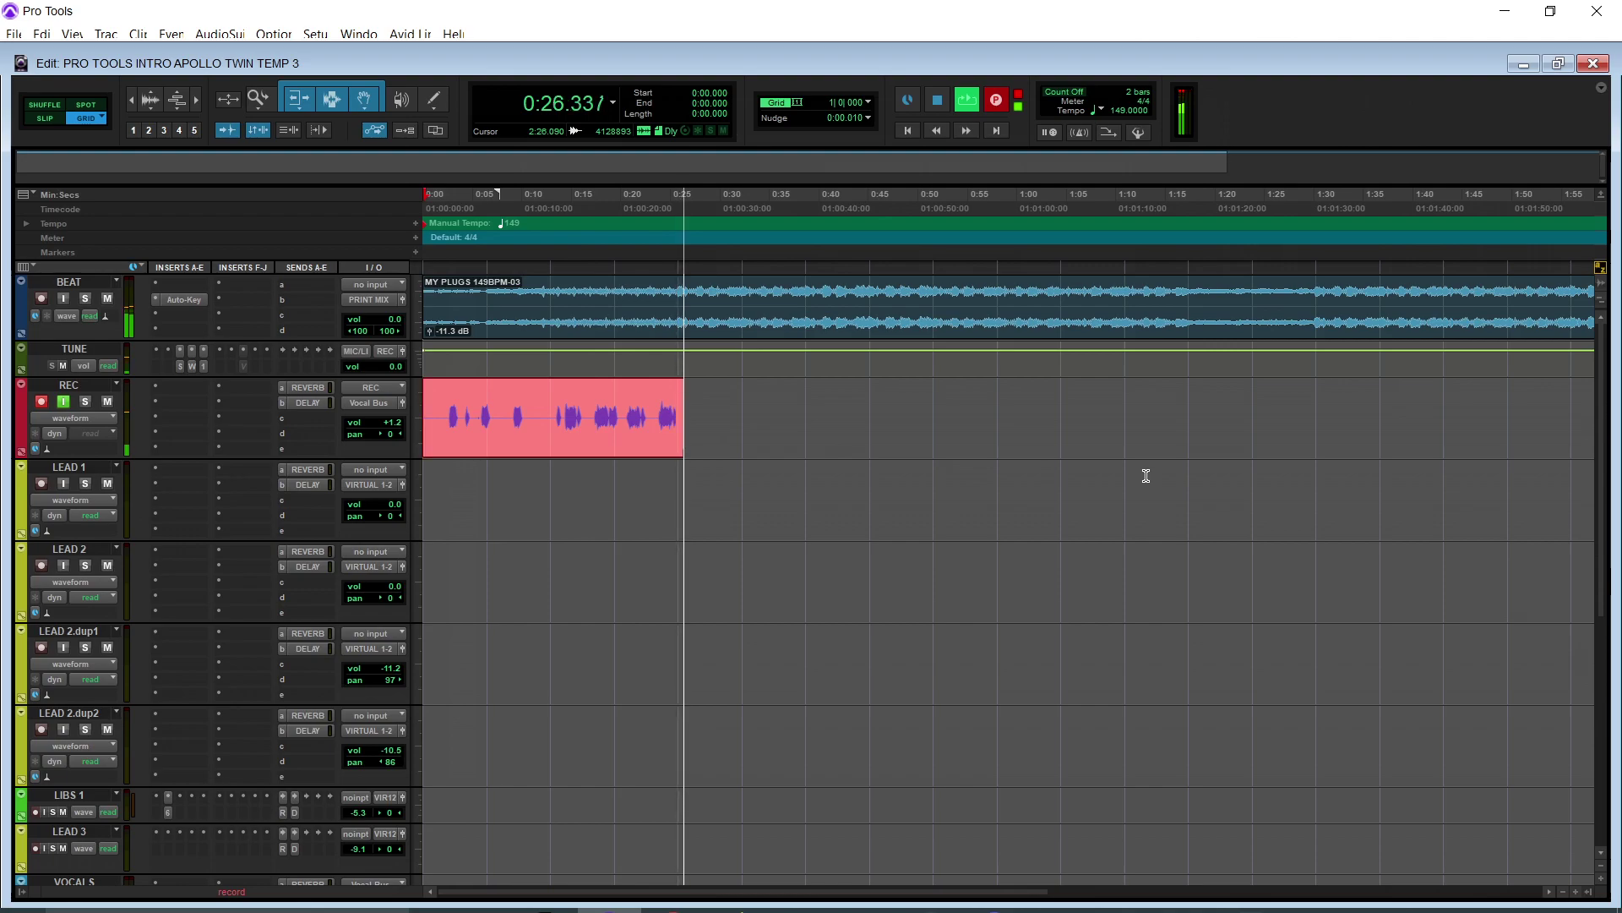
click(534, 196)
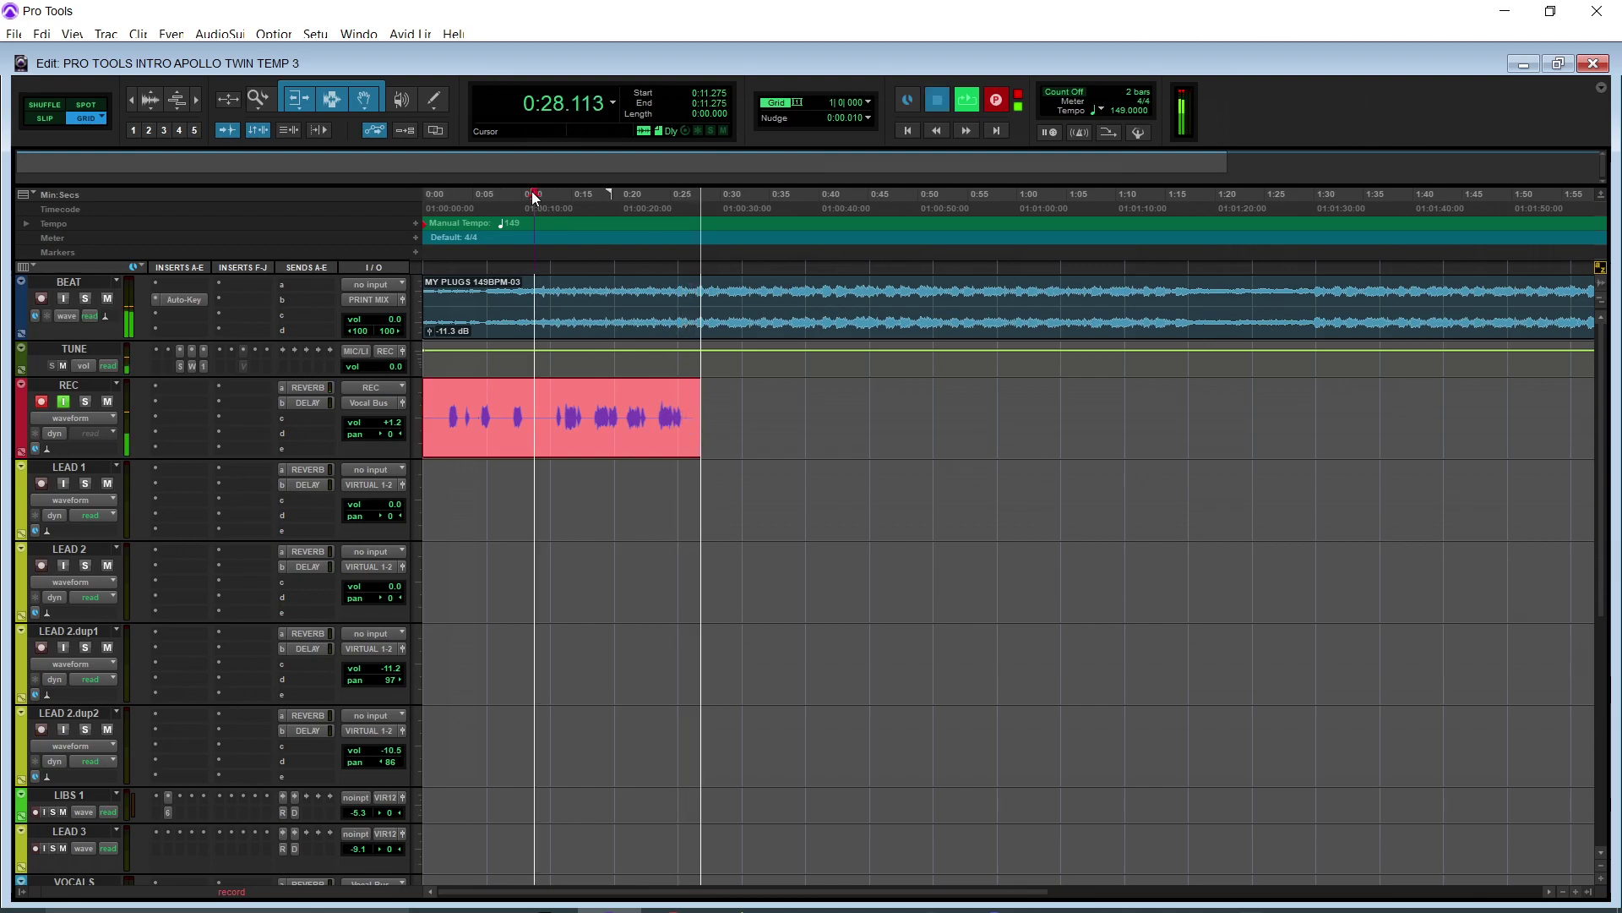
drag(609, 452, 579, 514)
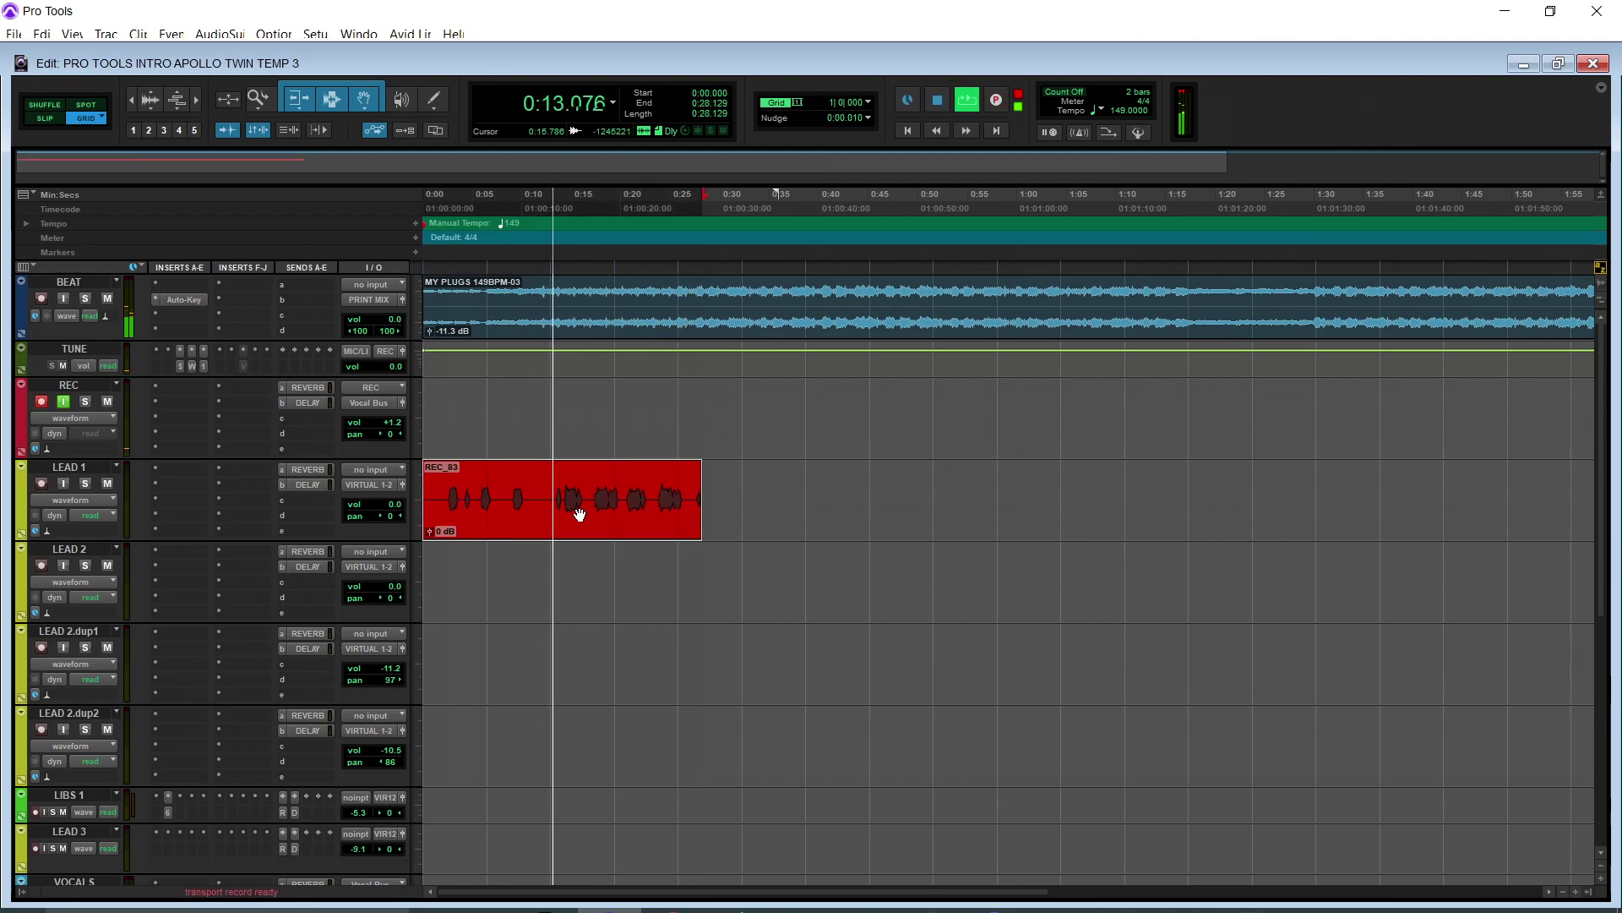
Trim the LEAD 1 clip to run from about 0:12.458 to 0:27.382 while recording a new take on REC.
click(548, 501)
key(a)
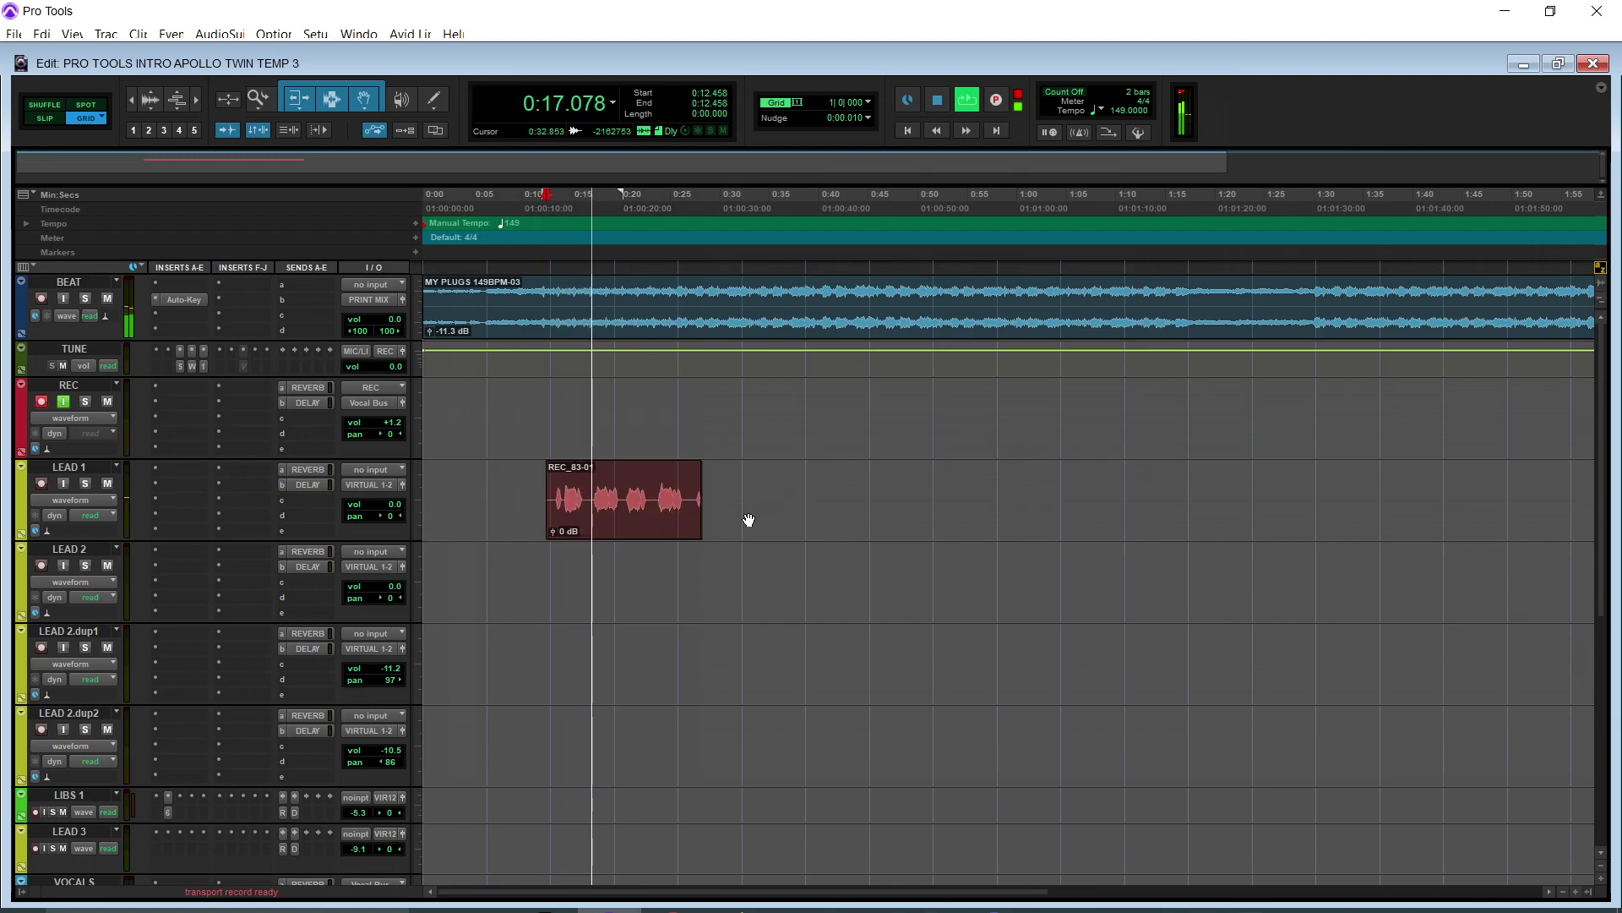
key(F12)
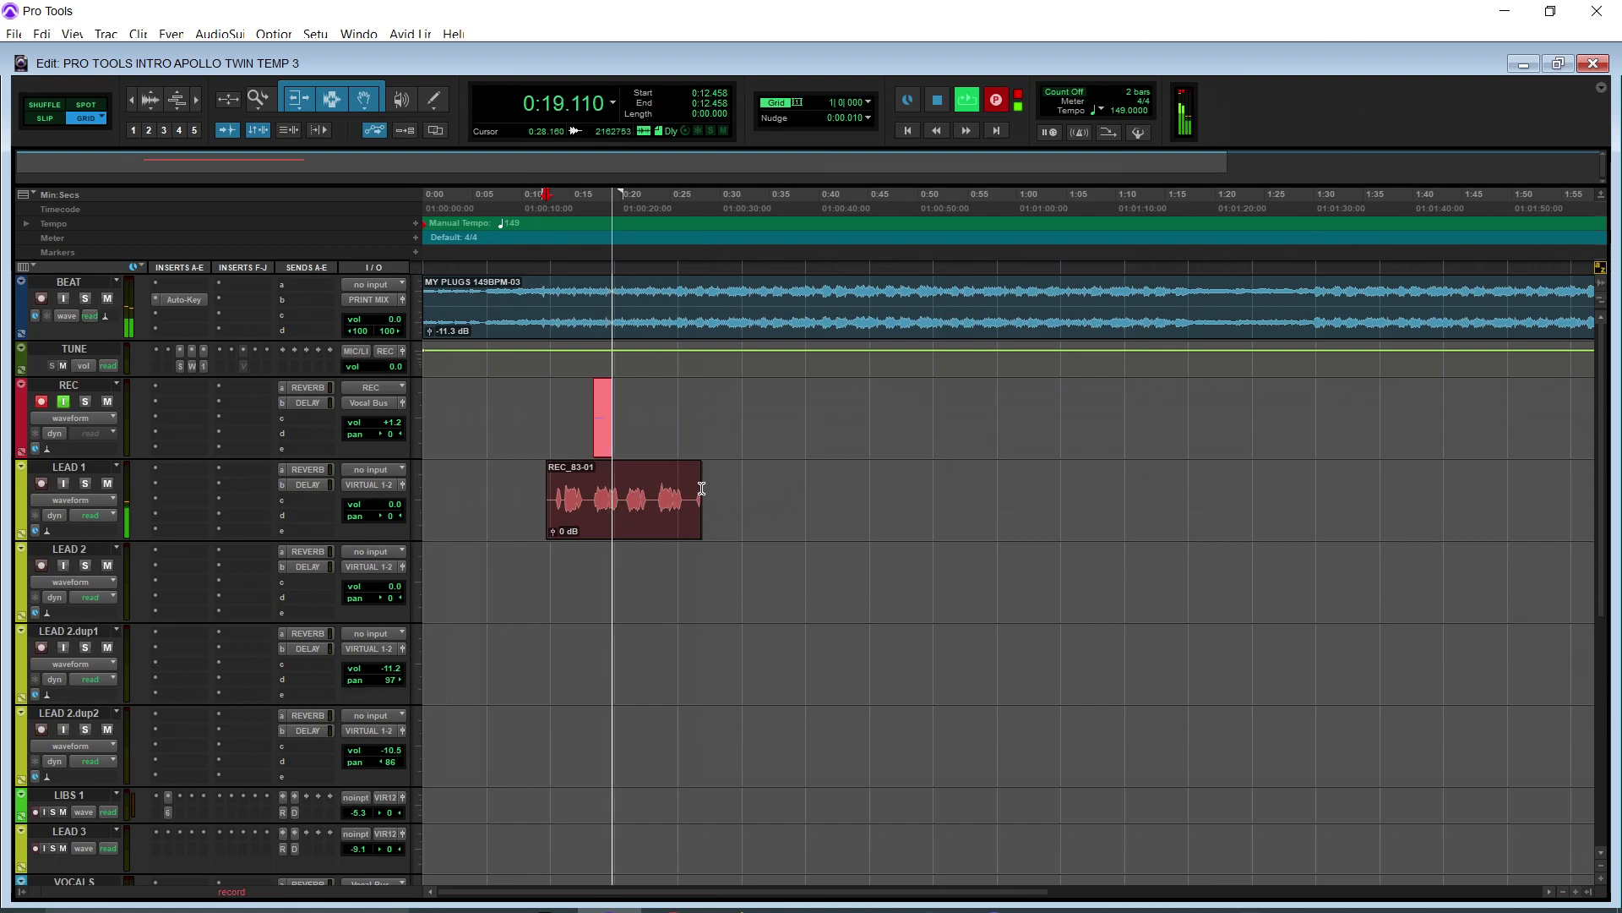
drag(702, 488, 694, 494)
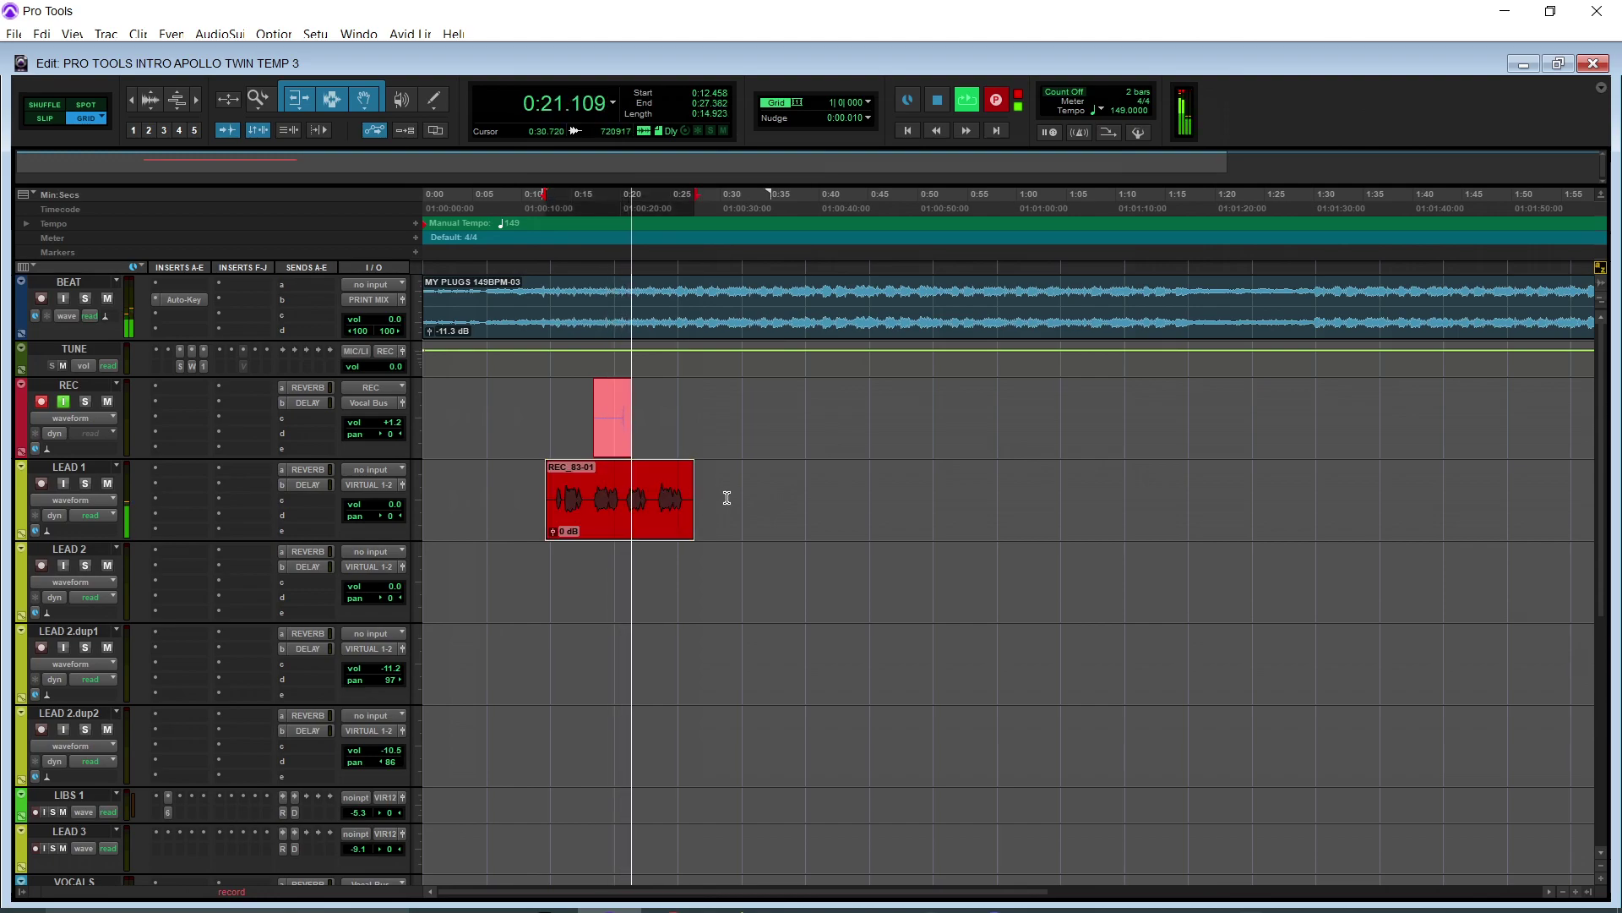
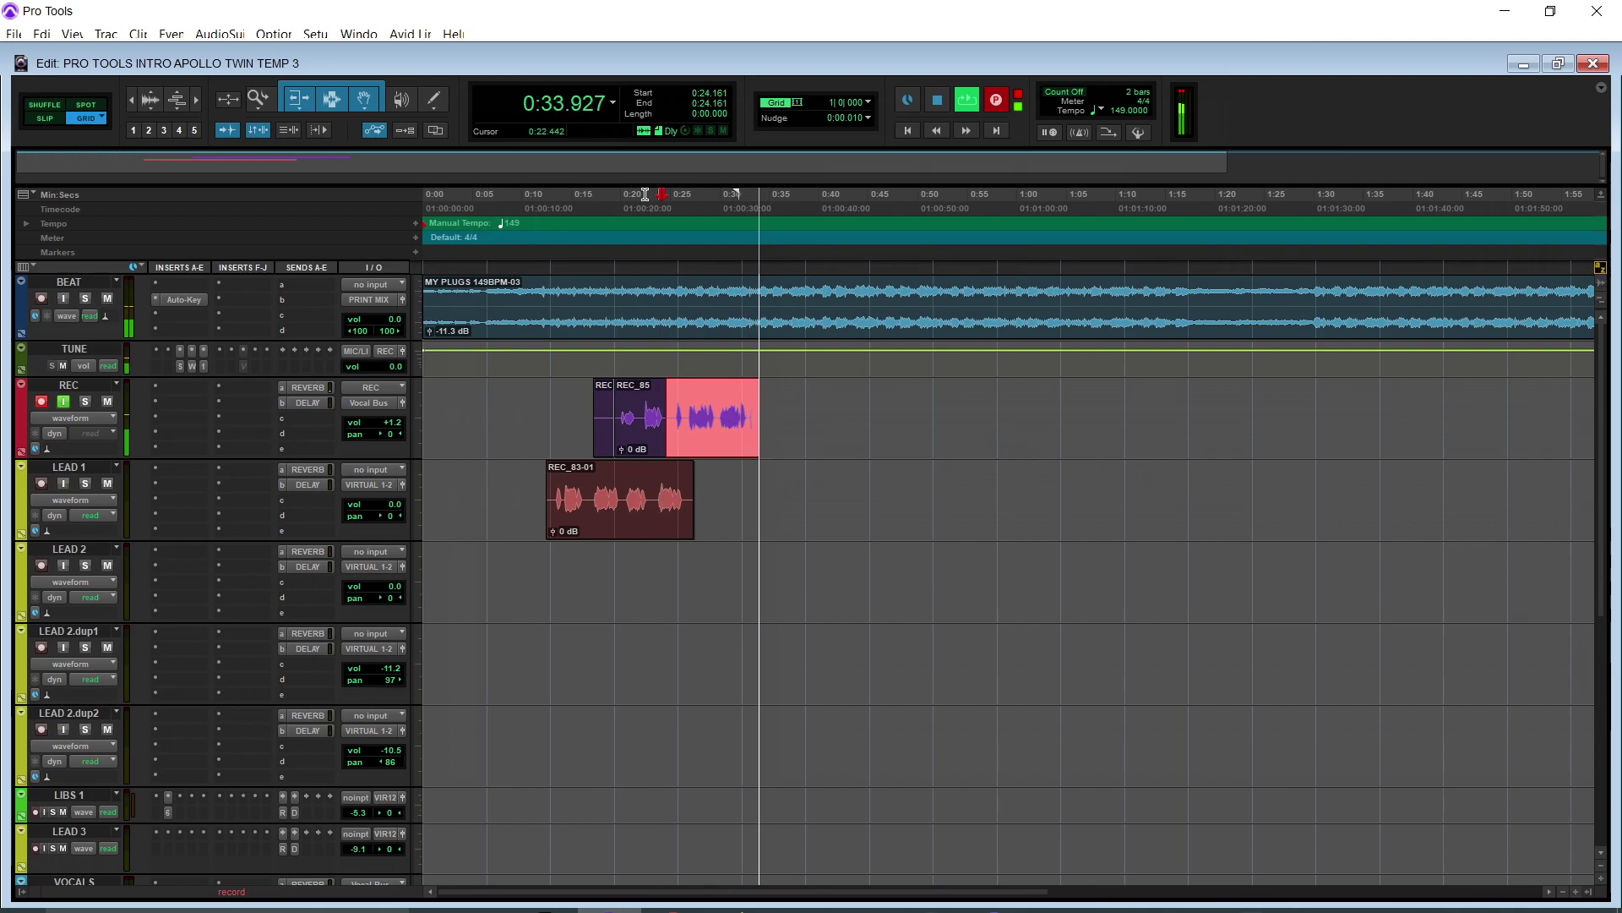
Move the newest REC clip to LEAD 2 and trim it to run from about 0:26.624 to 0:33.536.
key(space)
drag(686, 418, 686, 580)
click(686, 580)
key(a)
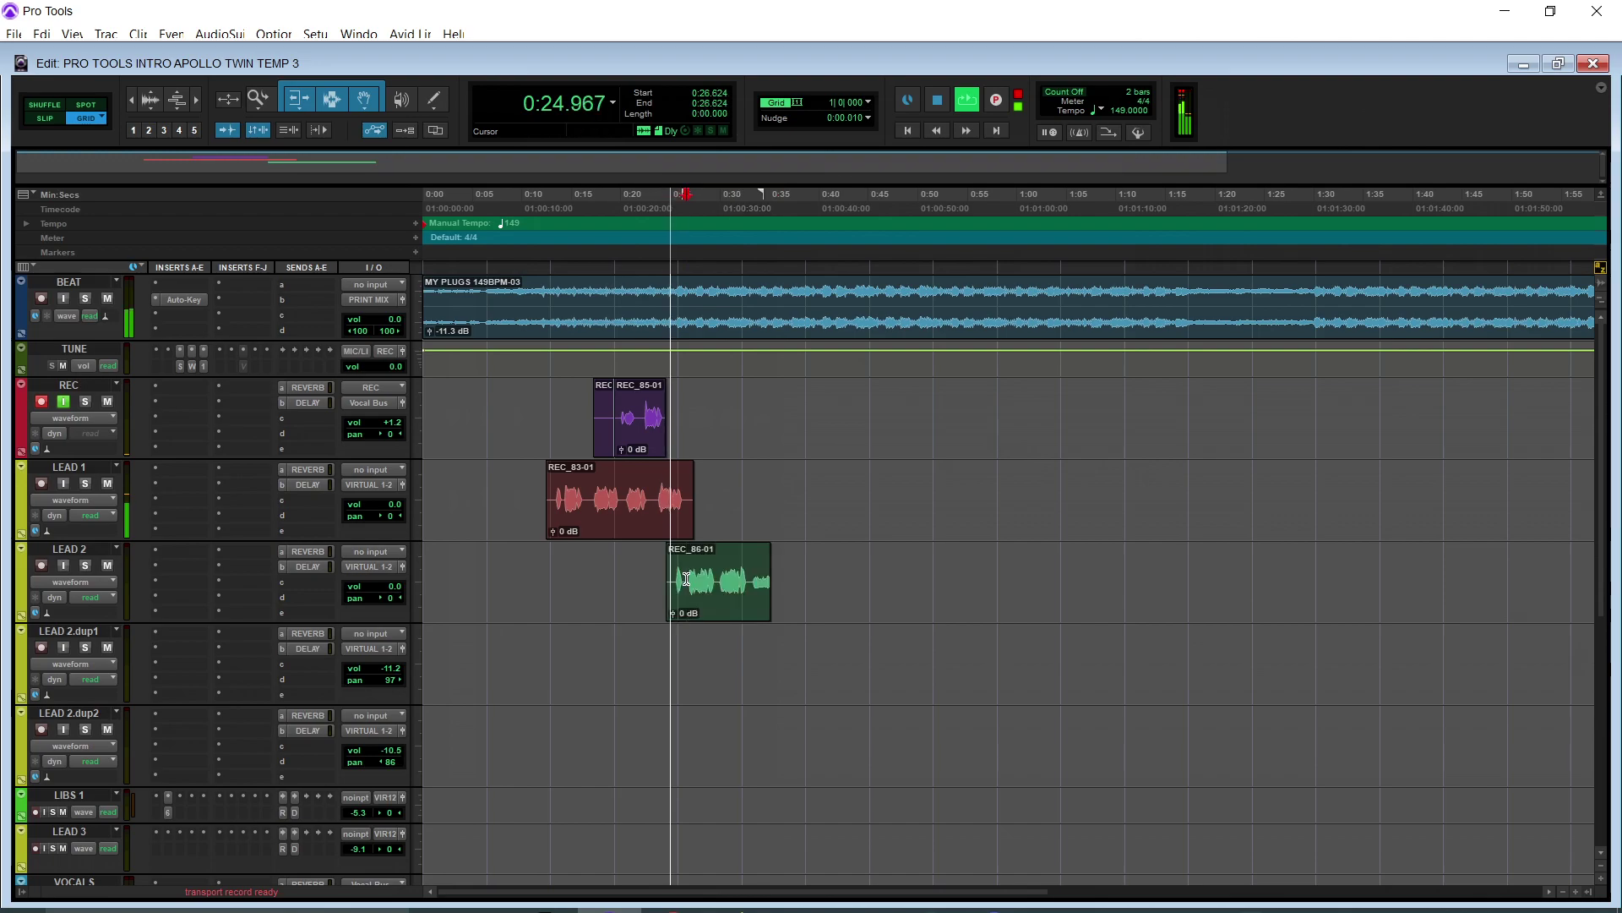
click(756, 577)
key(s)
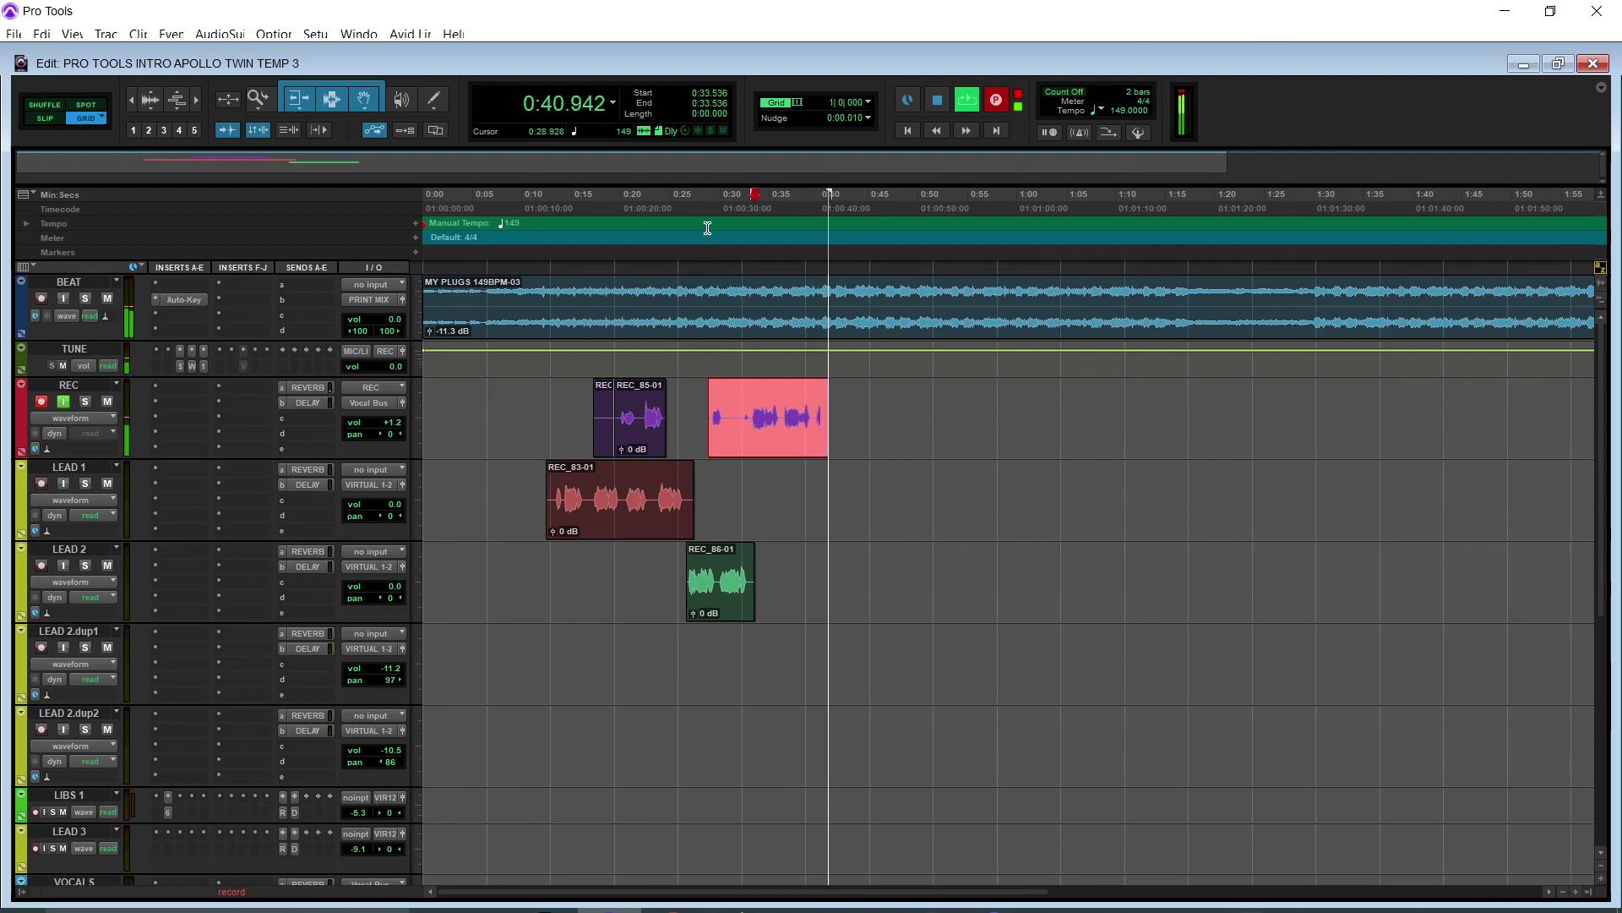
Record repeated takes of the next vocal line on REC from about 0:28, with playback leading in over the previous clips.
key(space)
key(ctrl+space)
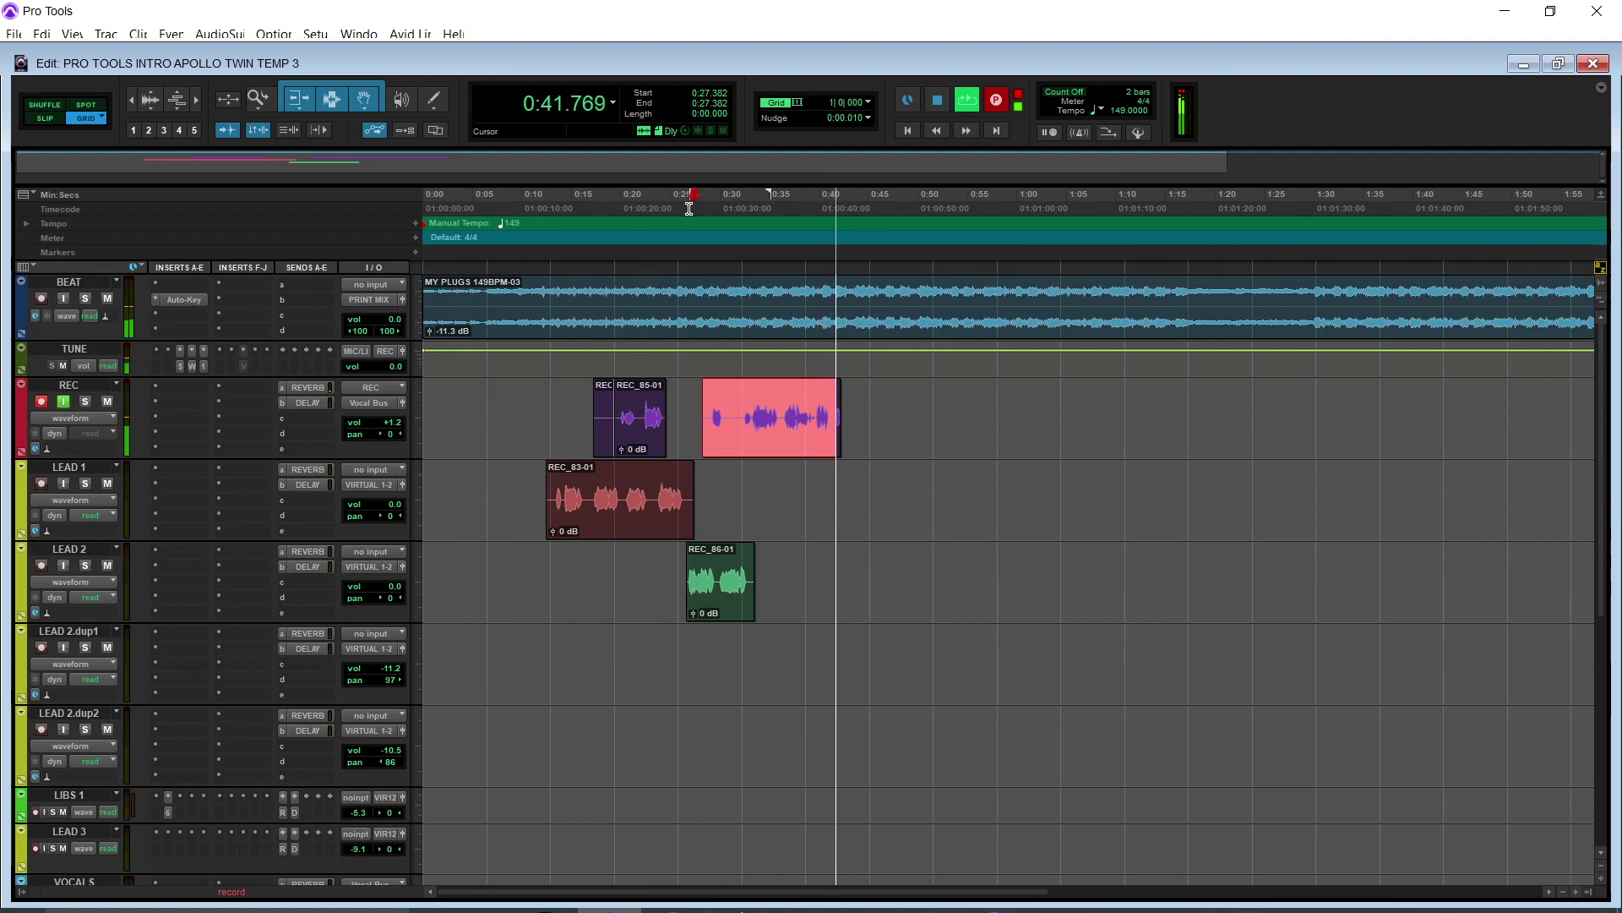
key(space)
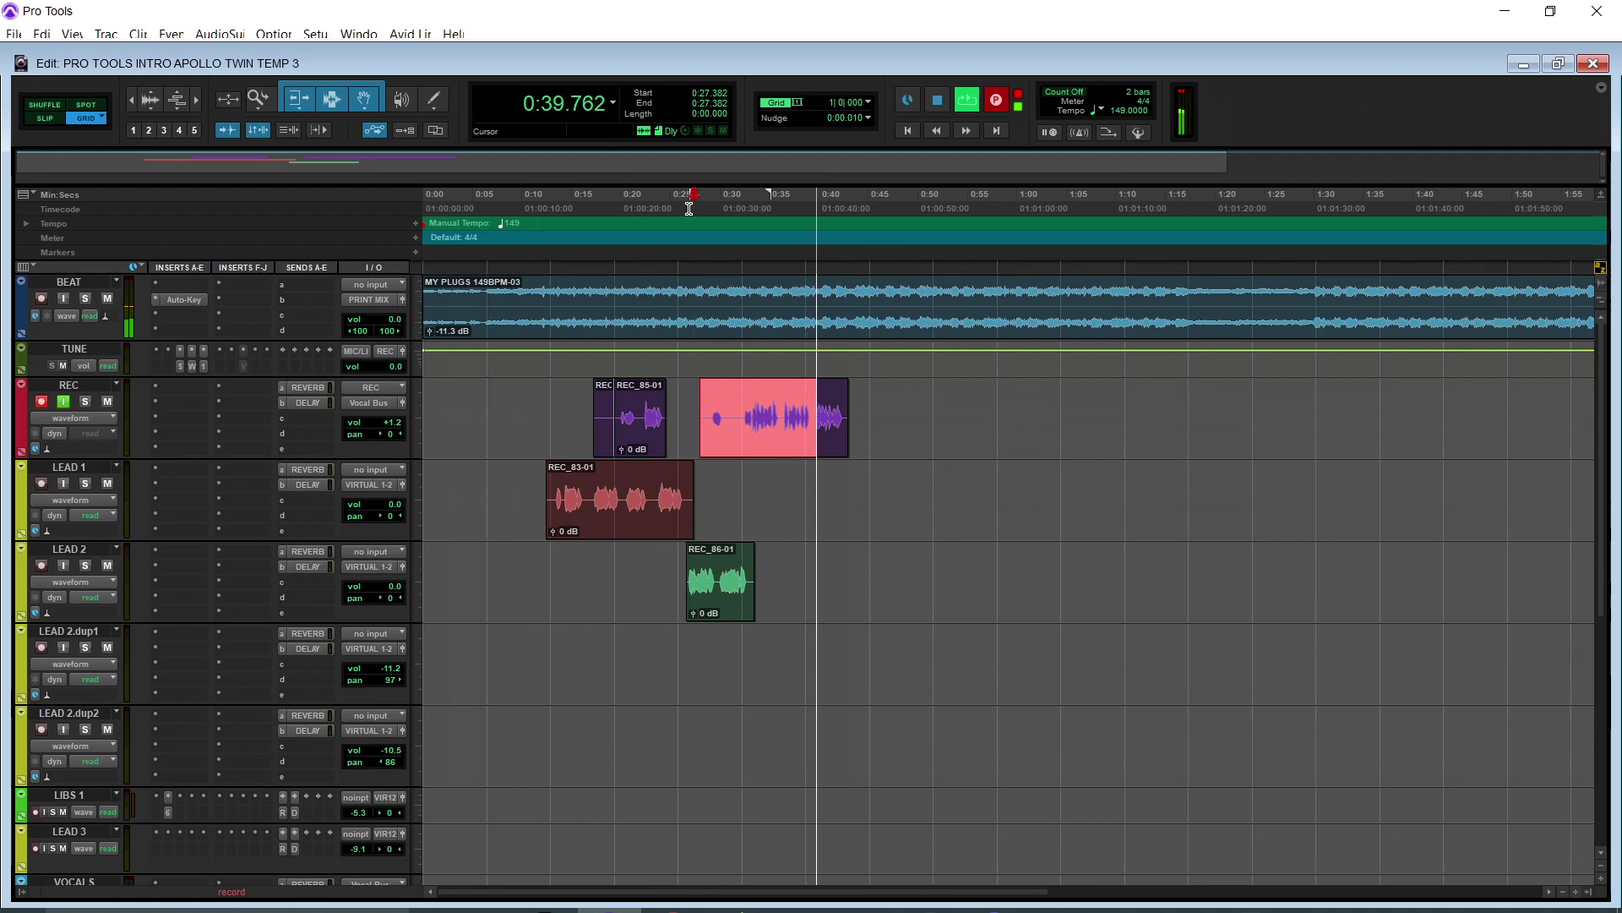
key(space)
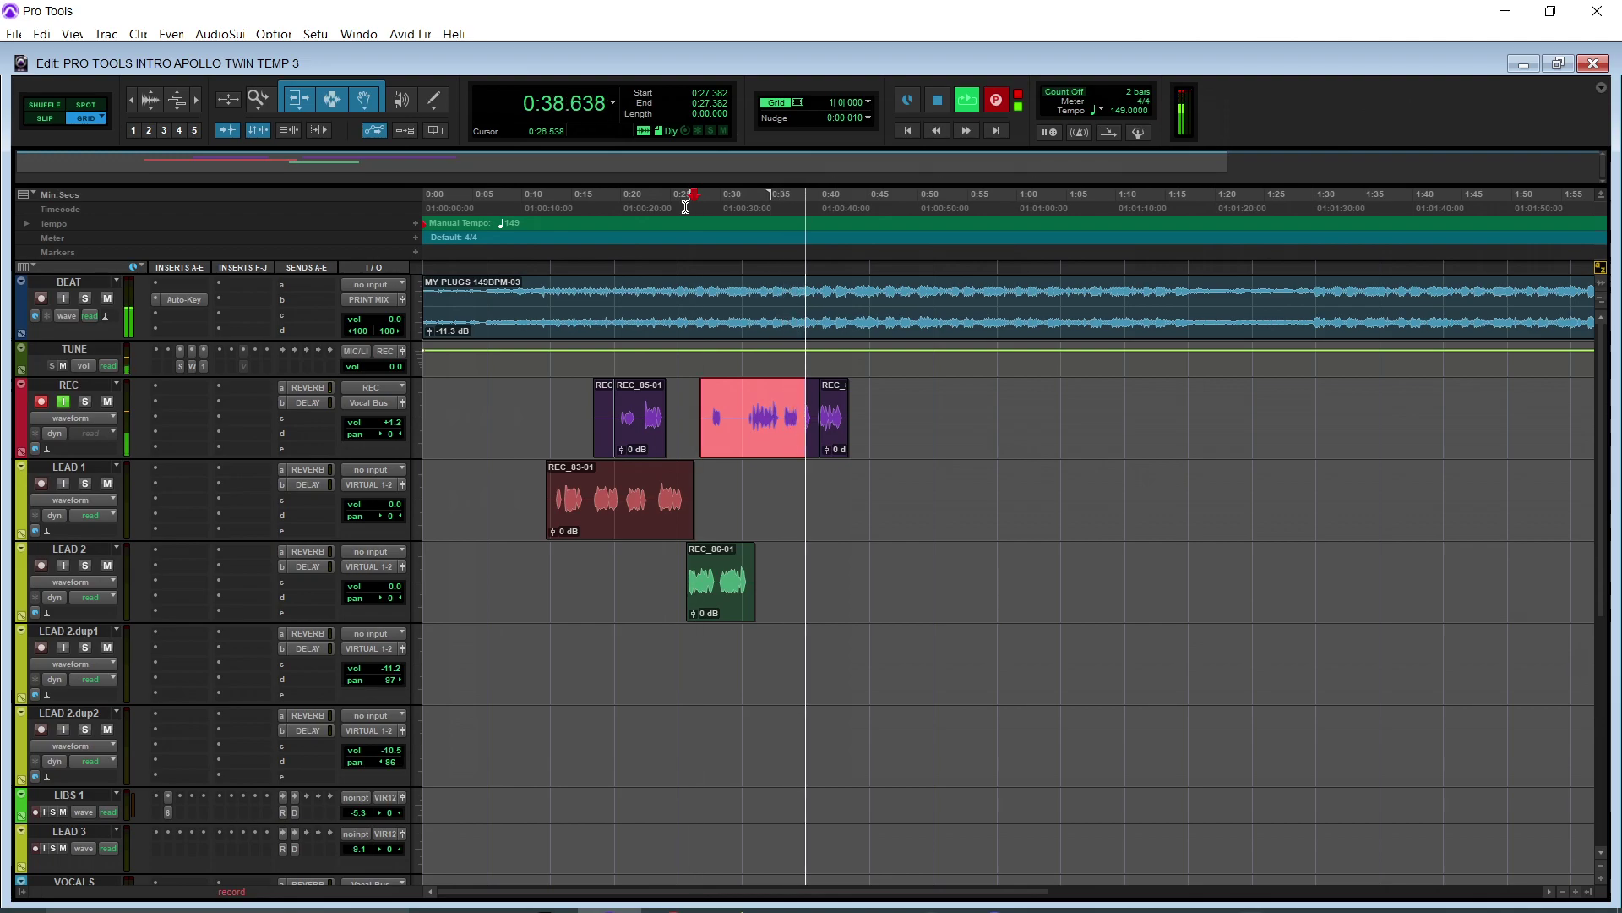
key(space)
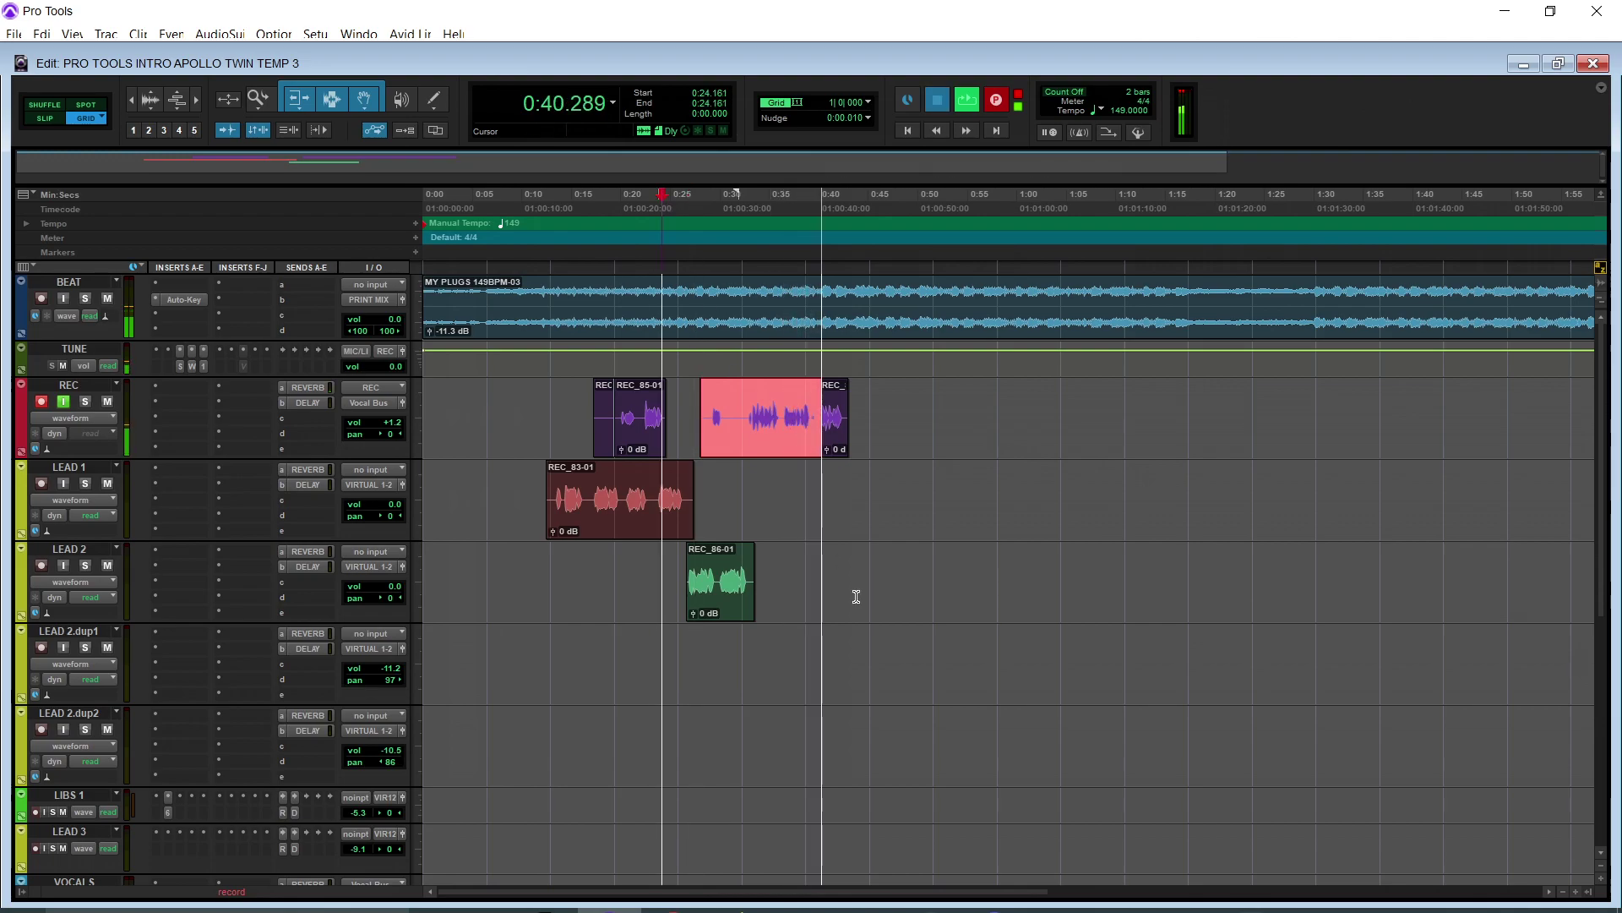
Trim the start of the latest REC take to 0:32.000 and move the clip to LEAD 1.
key(space)
click(747, 450)
key(a)
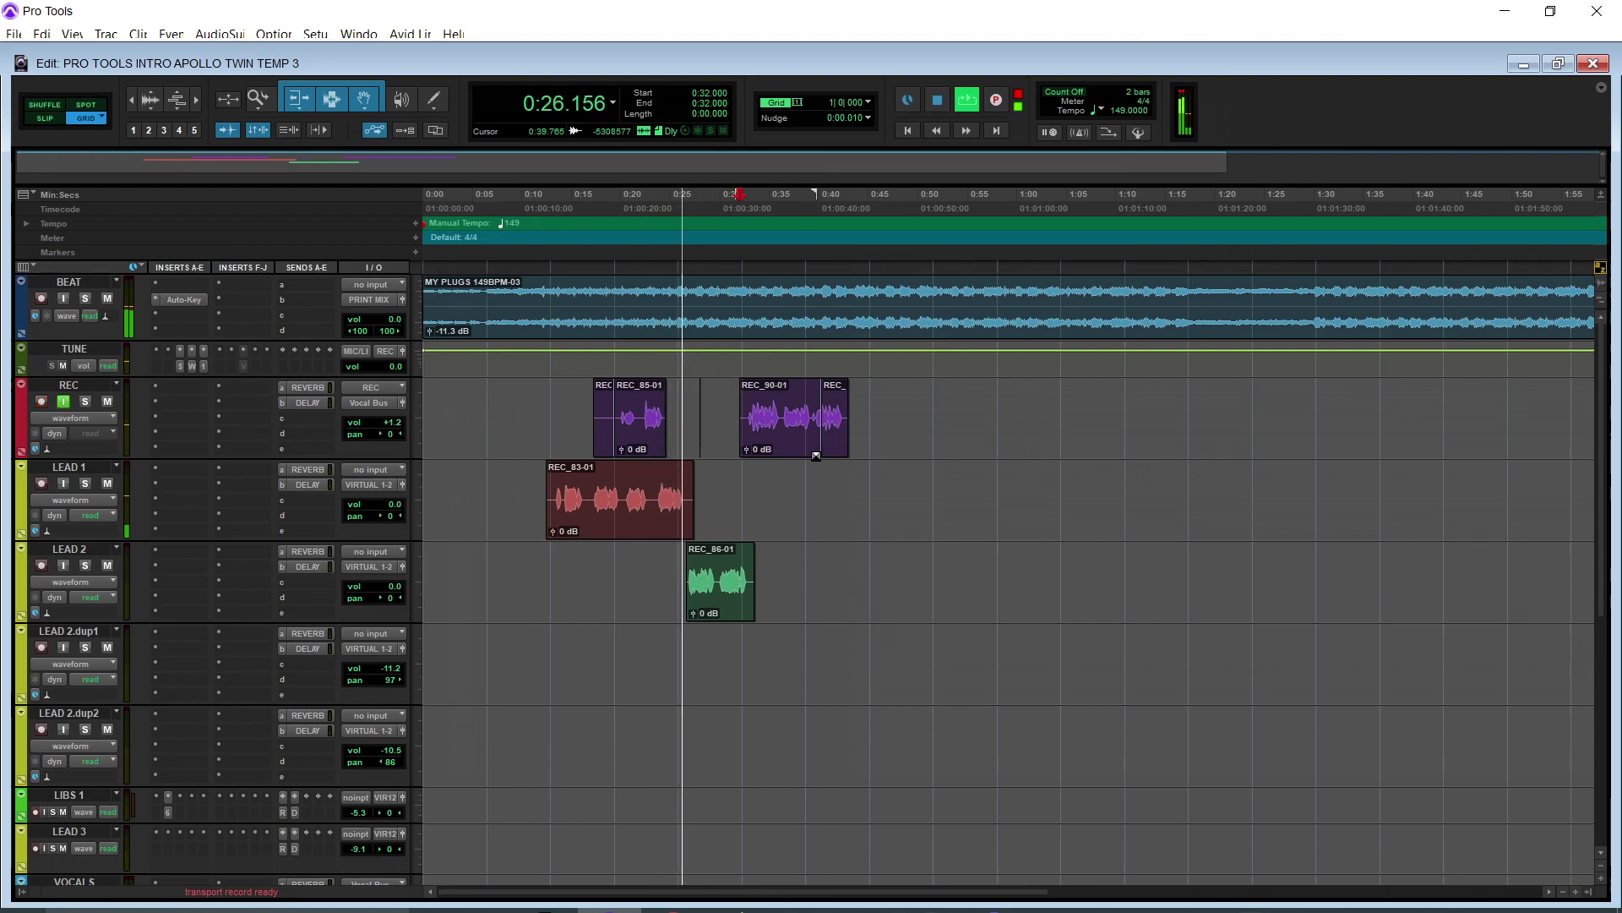
drag(794, 456, 794, 539)
Trim the end of the second LEAD 1 clip to 0:36.224 and the end of the LEAD 2 clip to 0:33.088.
click(788, 562)
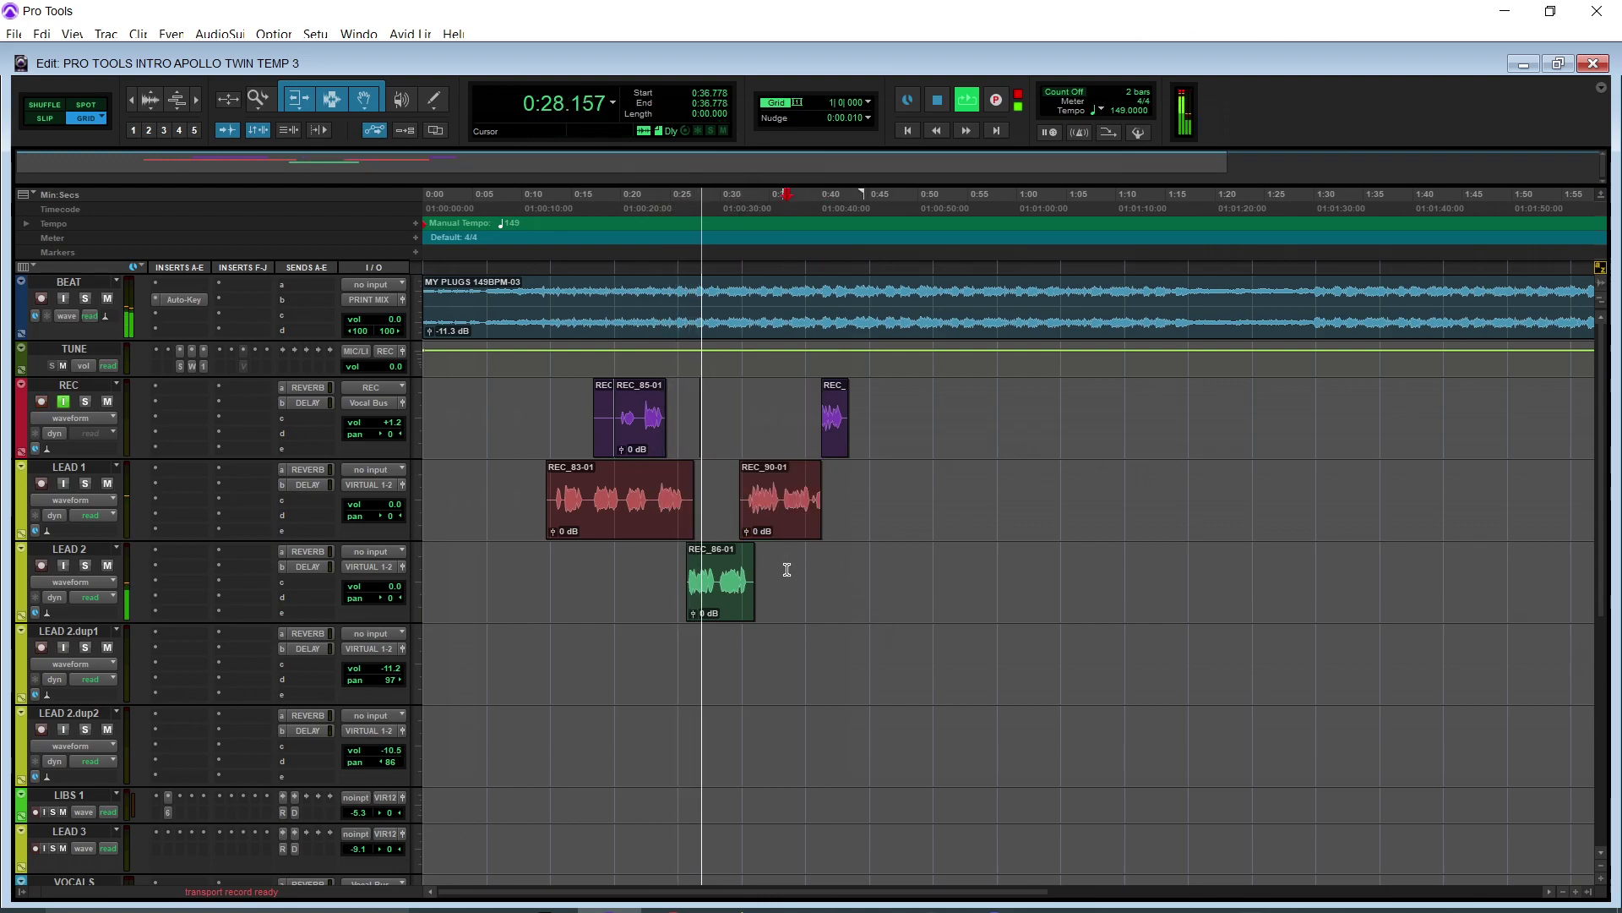
key(t)
key(t)
click(985, 499)
key(s)
click(862, 578)
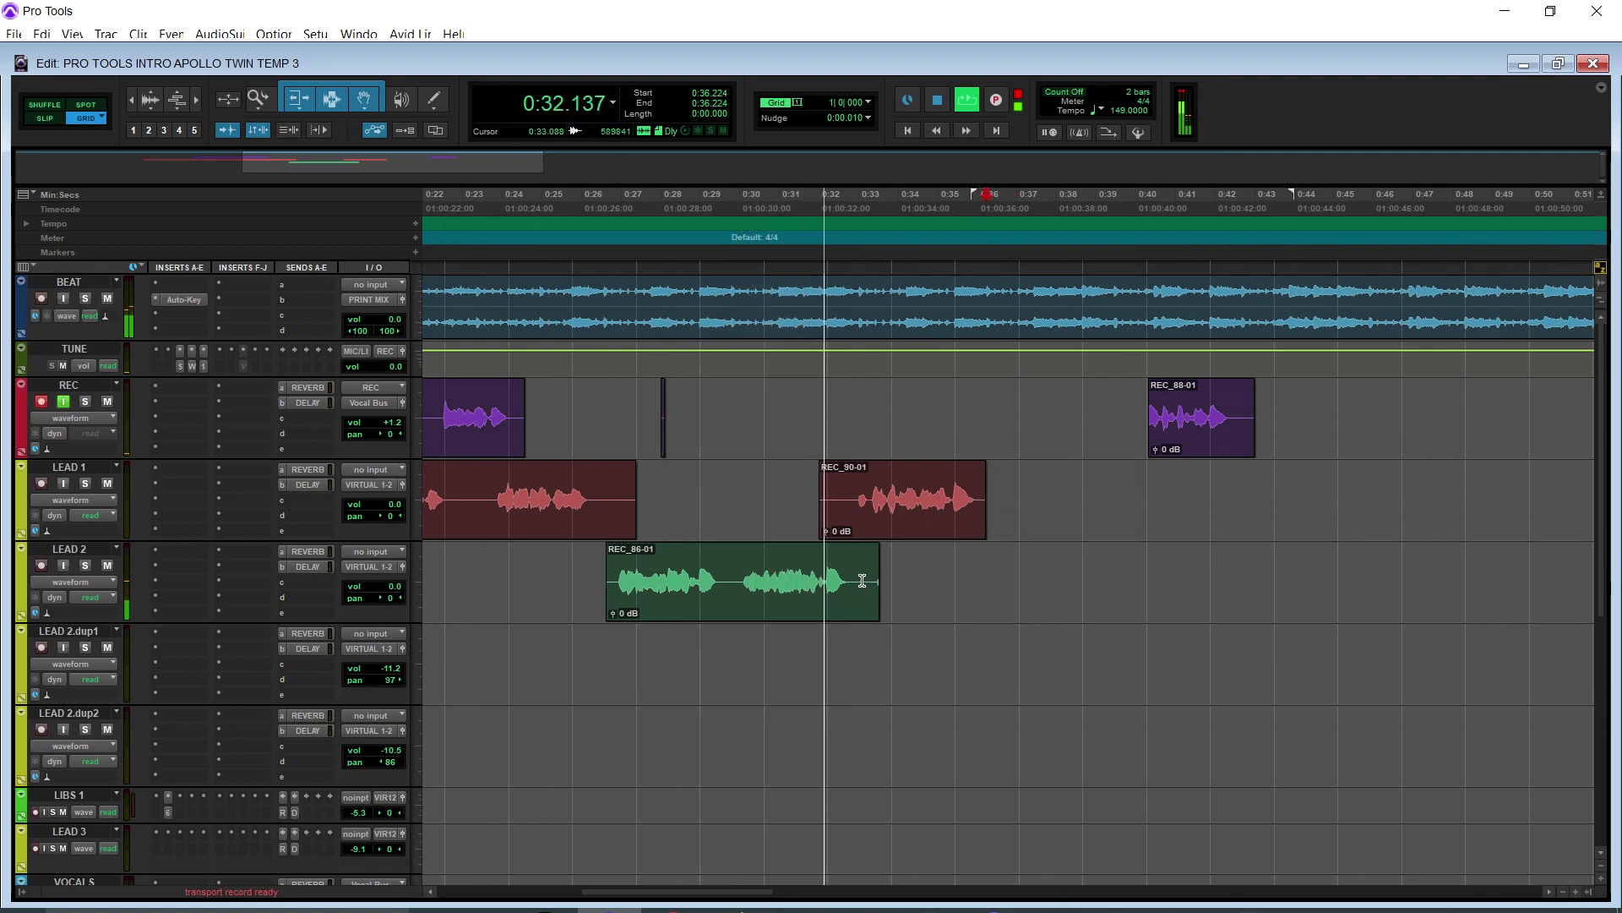
key(s)
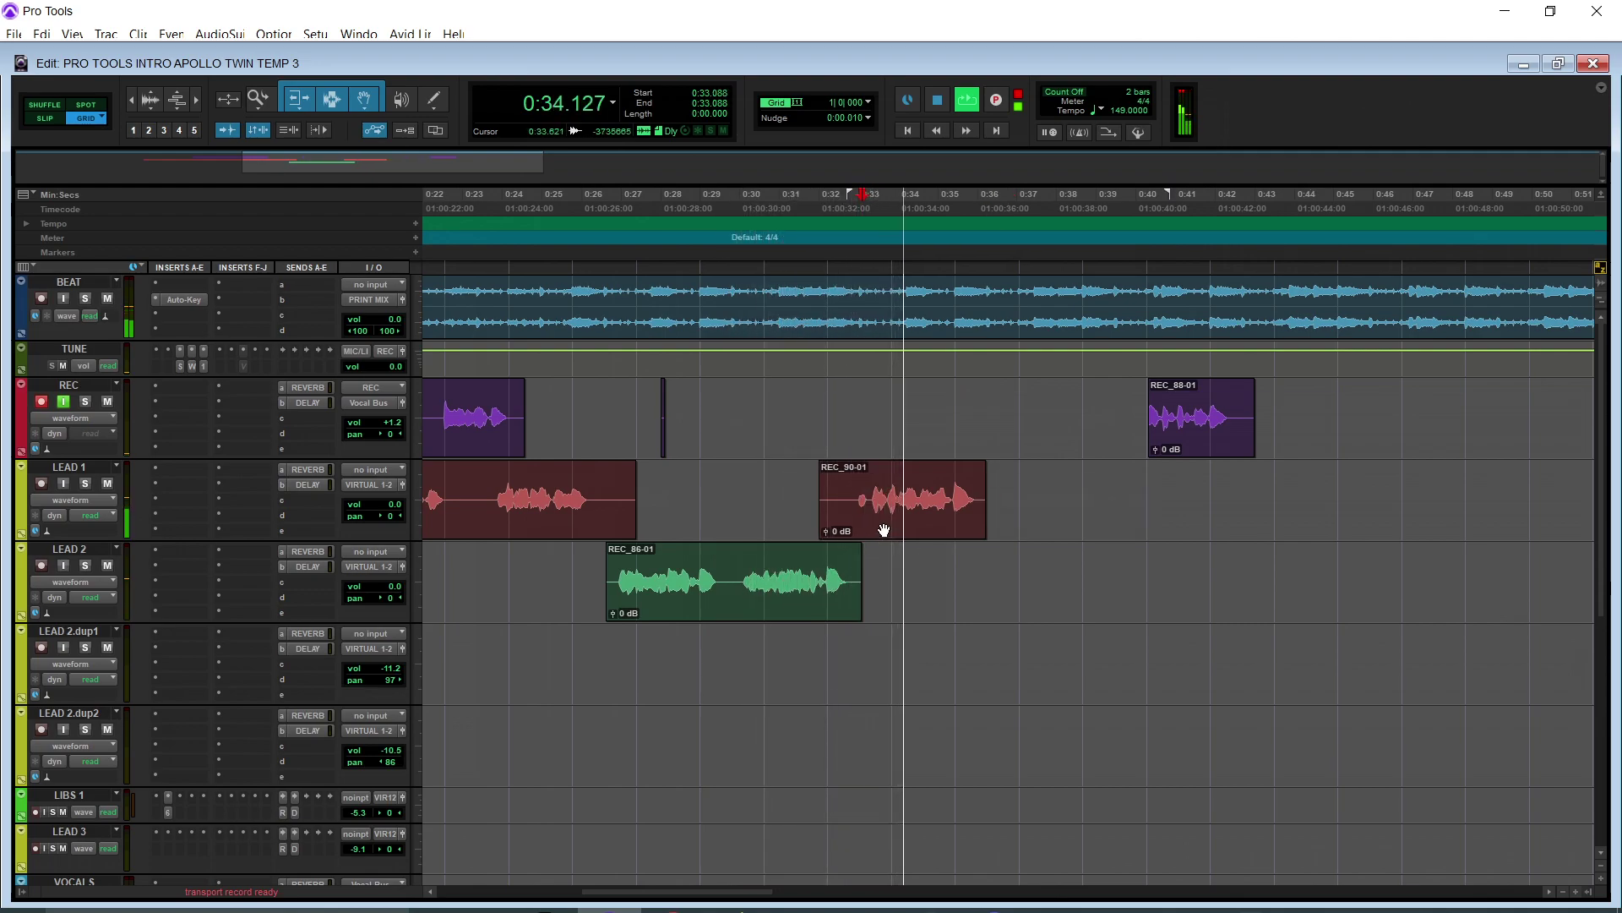
Record repeated takes of the next vocal line on REC, restarting from about 0:32.214 for the last ones.
key(F12)
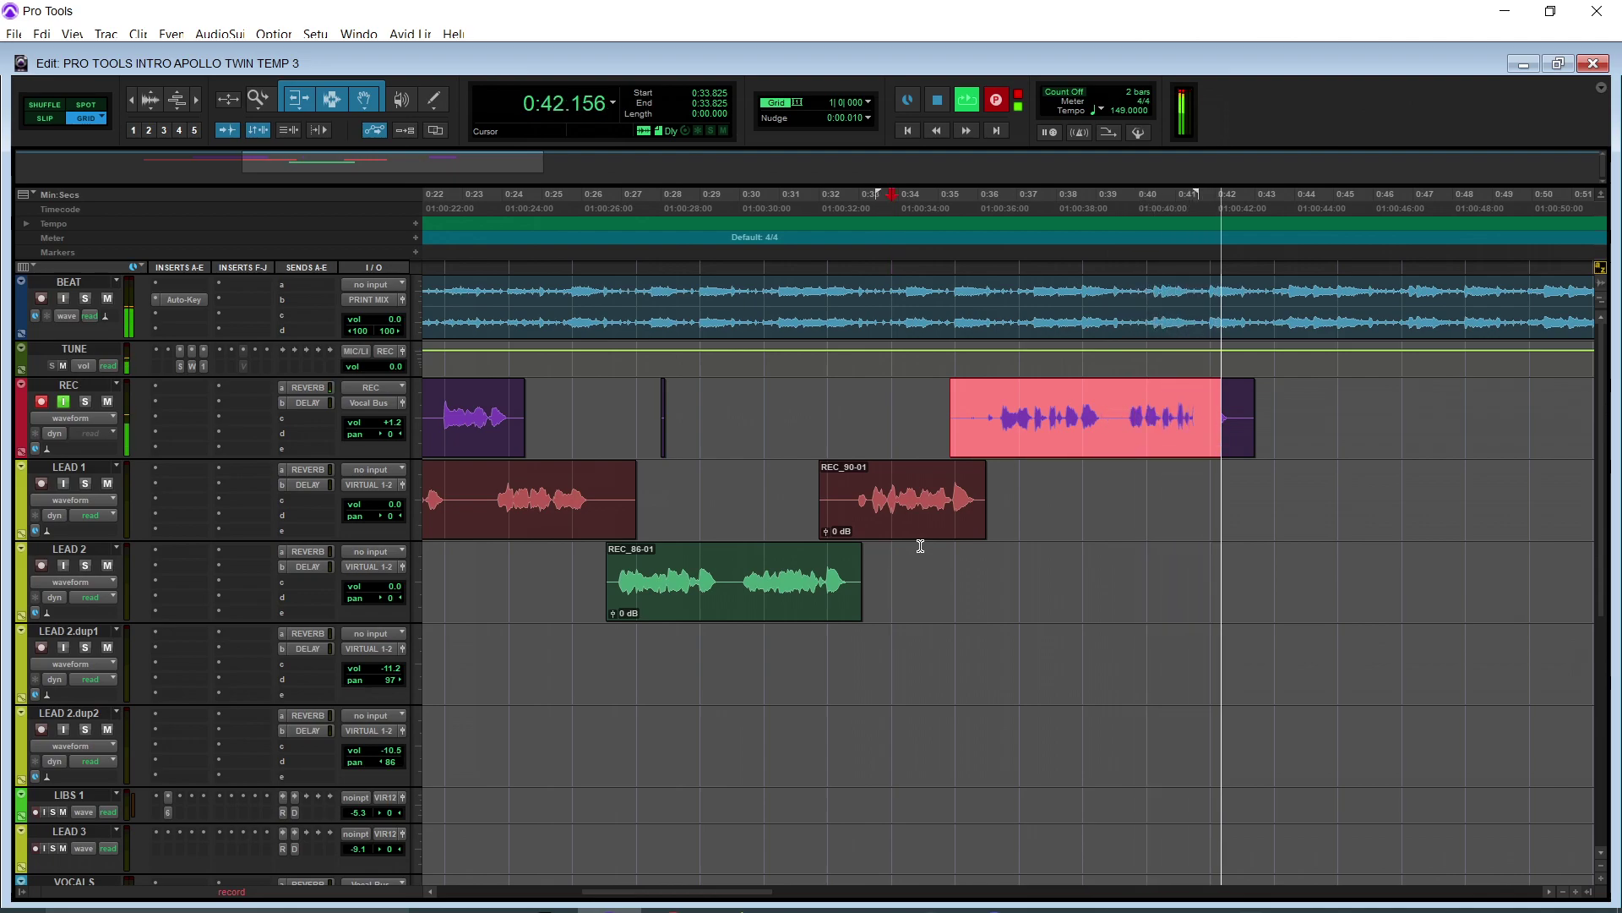
key(ctrl+bracketleft)
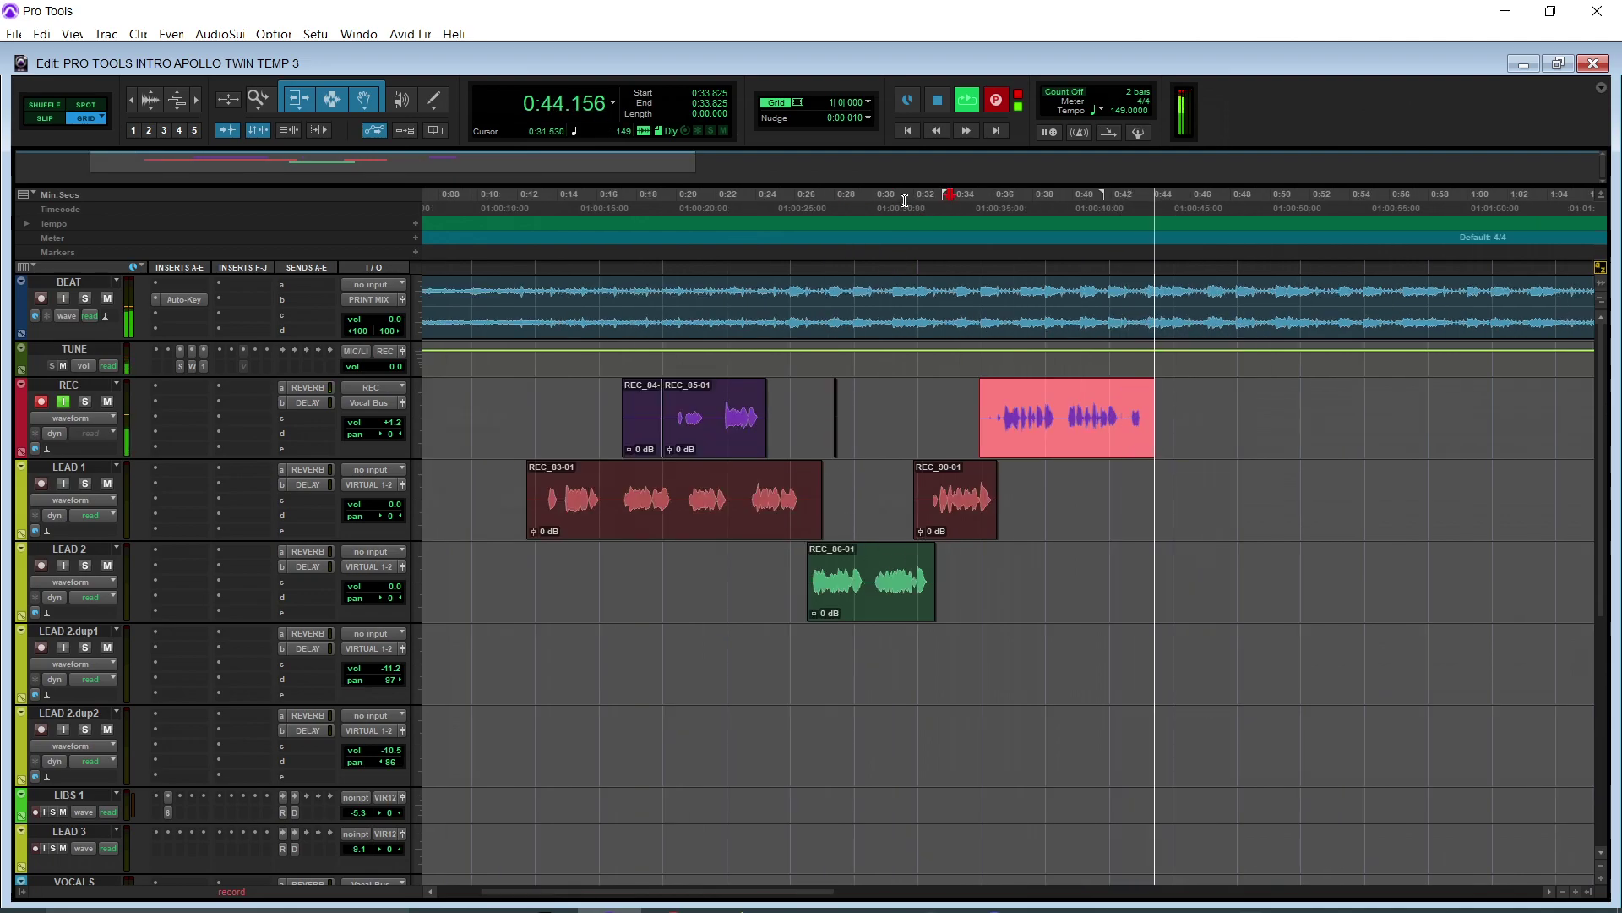
key(space)
key(ctrl+space)
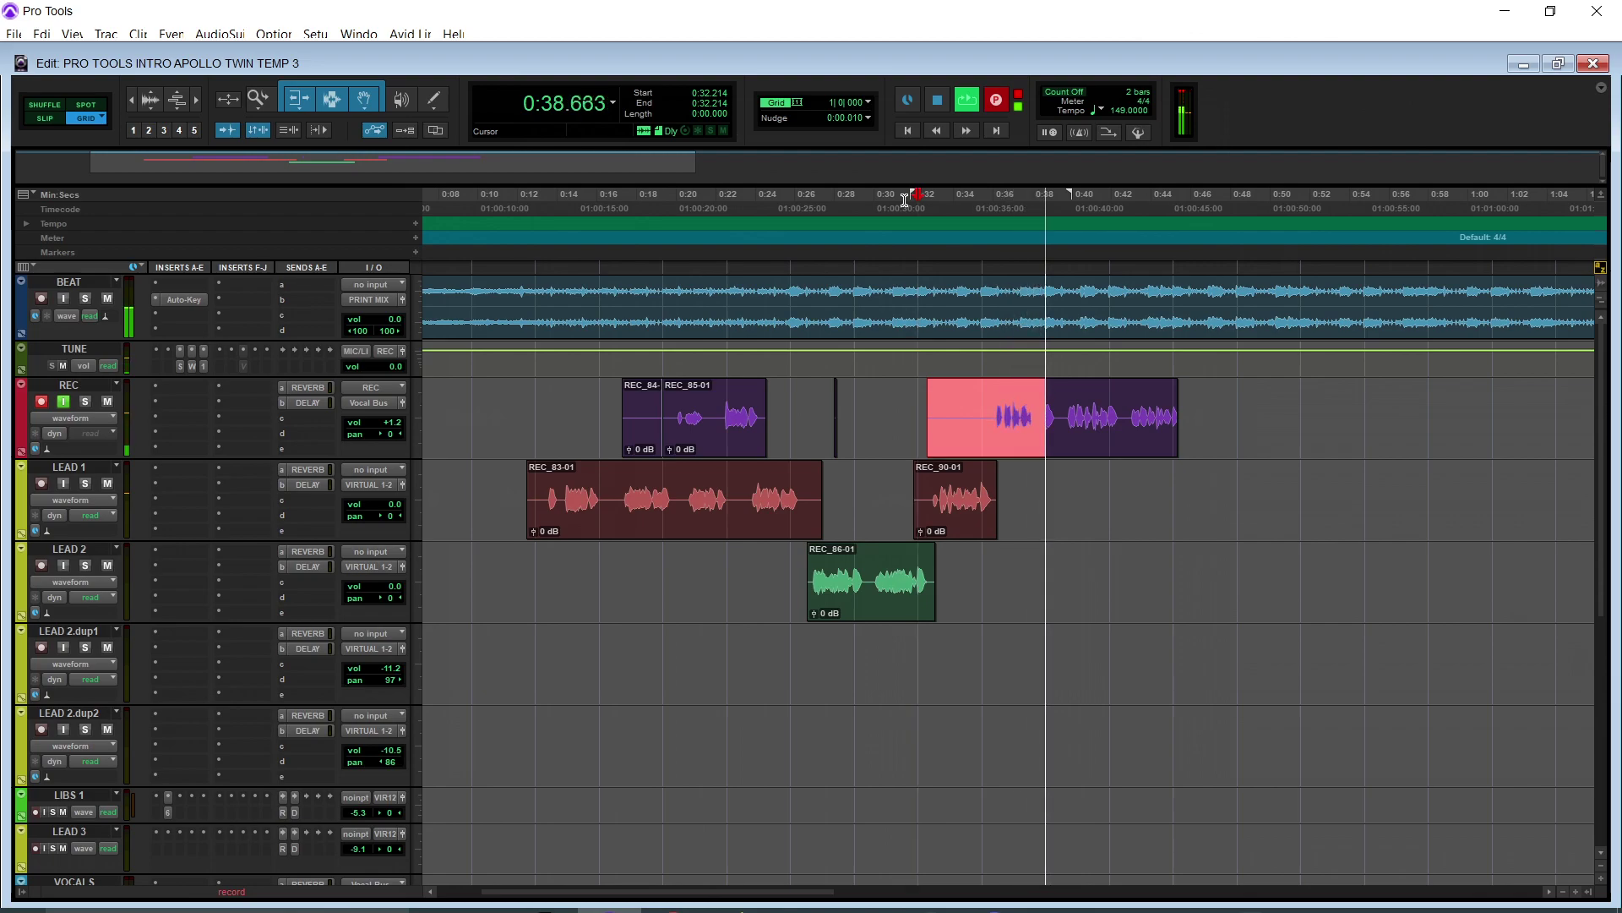
key(space)
key(ctrl+space)
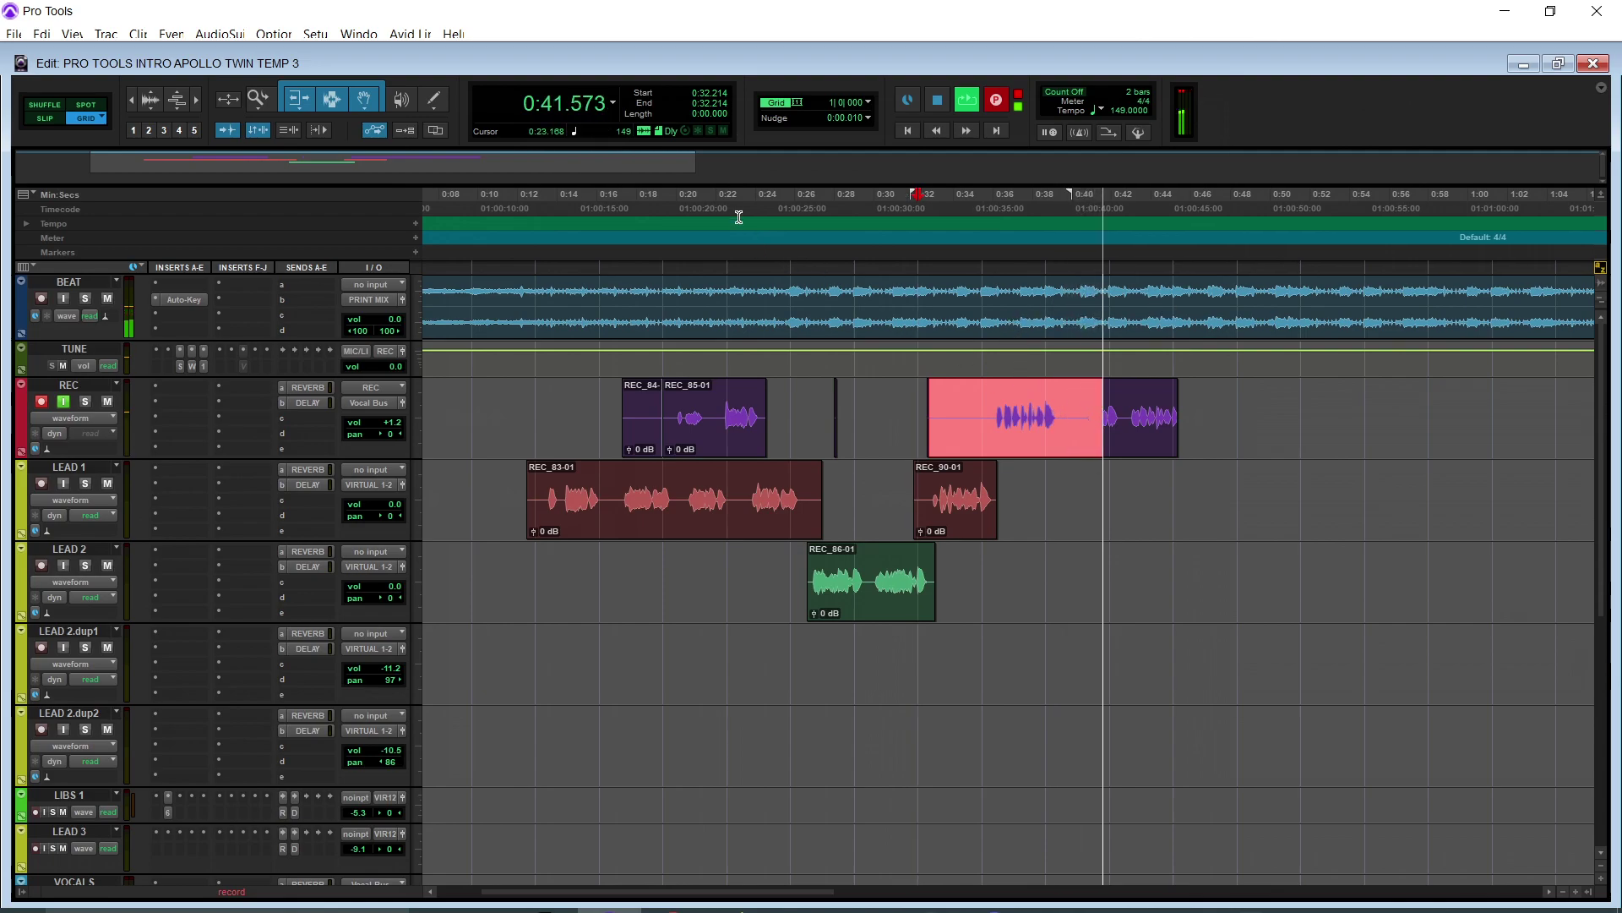
key(space)
Play from the session start, trim the newest REC take to run from 0:35.436 to 0:39.808 and move it to LEAD 2.
key(Return)
key(space)
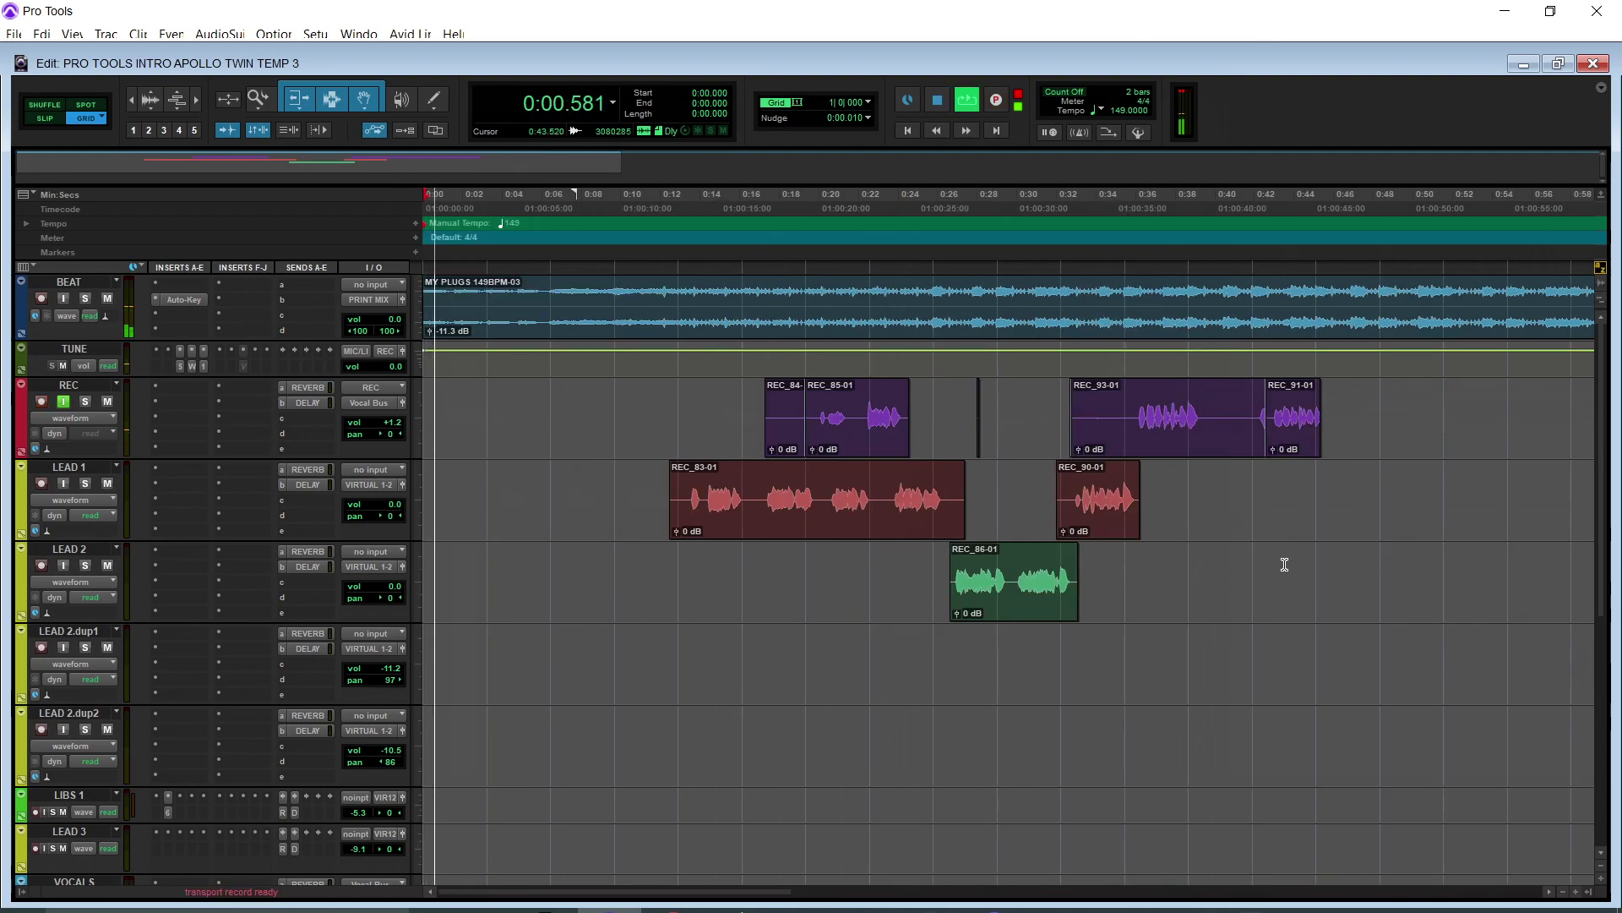
drag(1121, 408, 1194, 592)
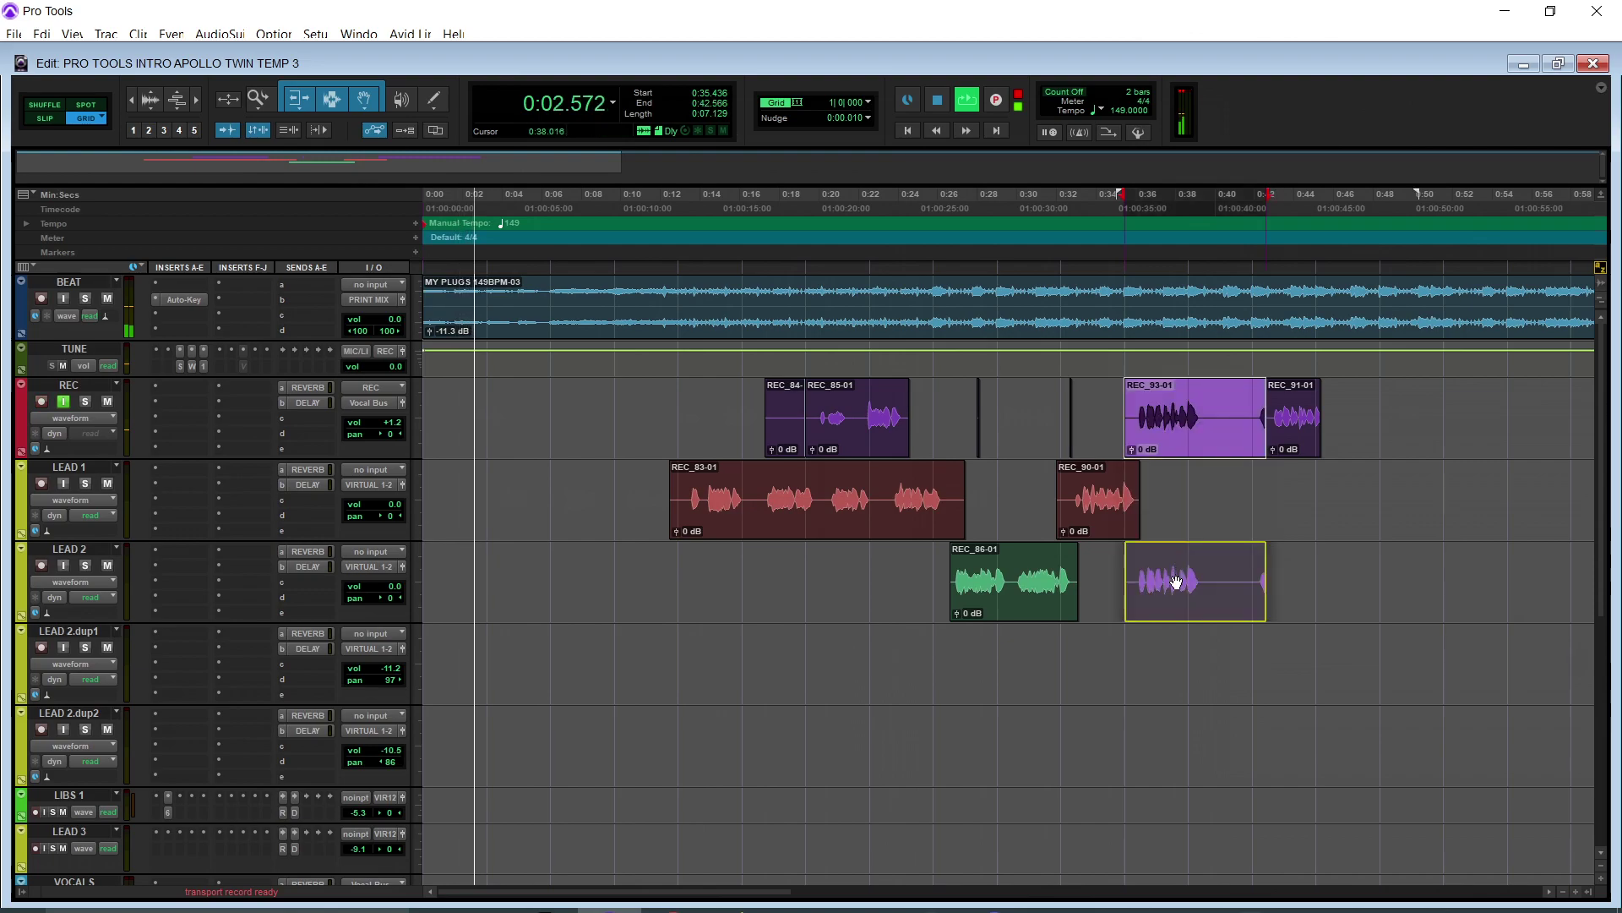
click(1215, 574)
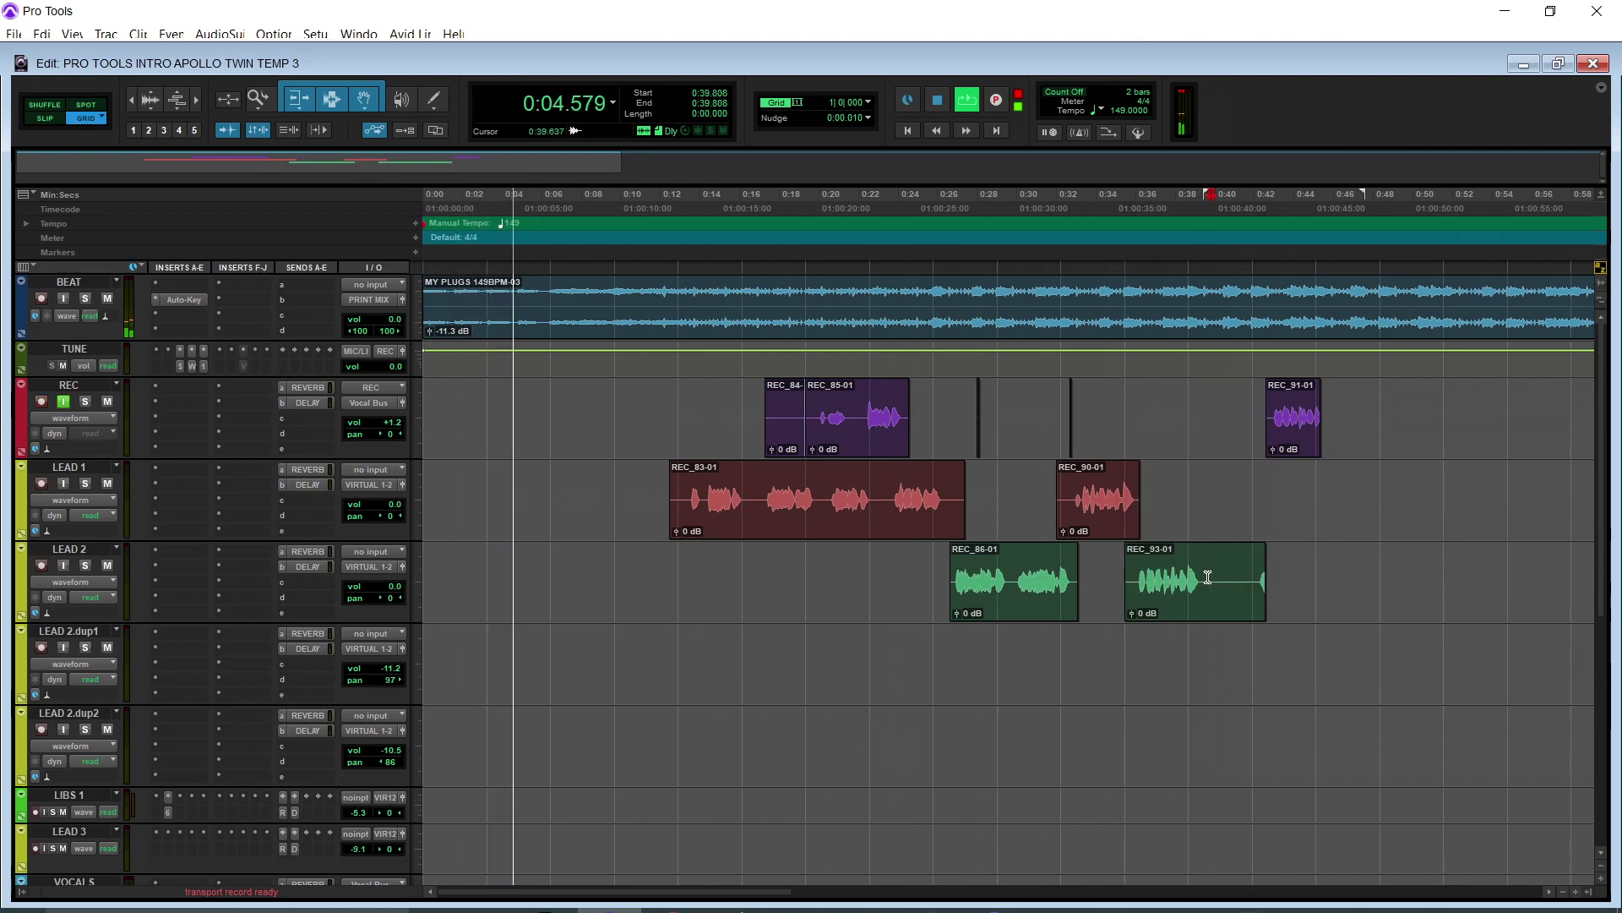
key(s)
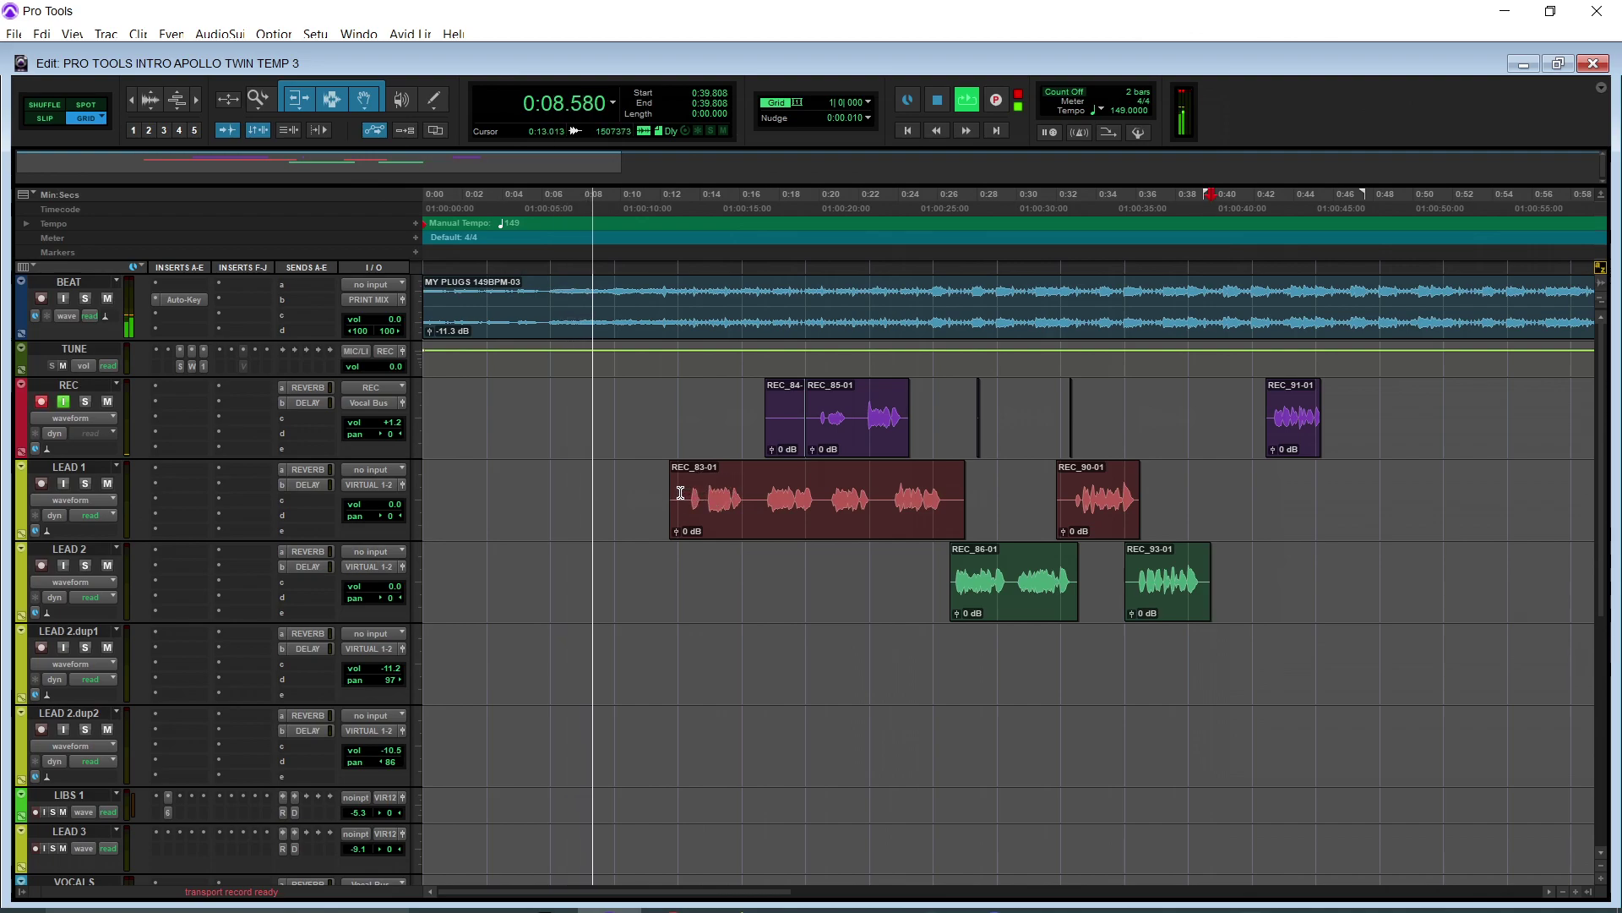
drag(680, 492, 1107, 571)
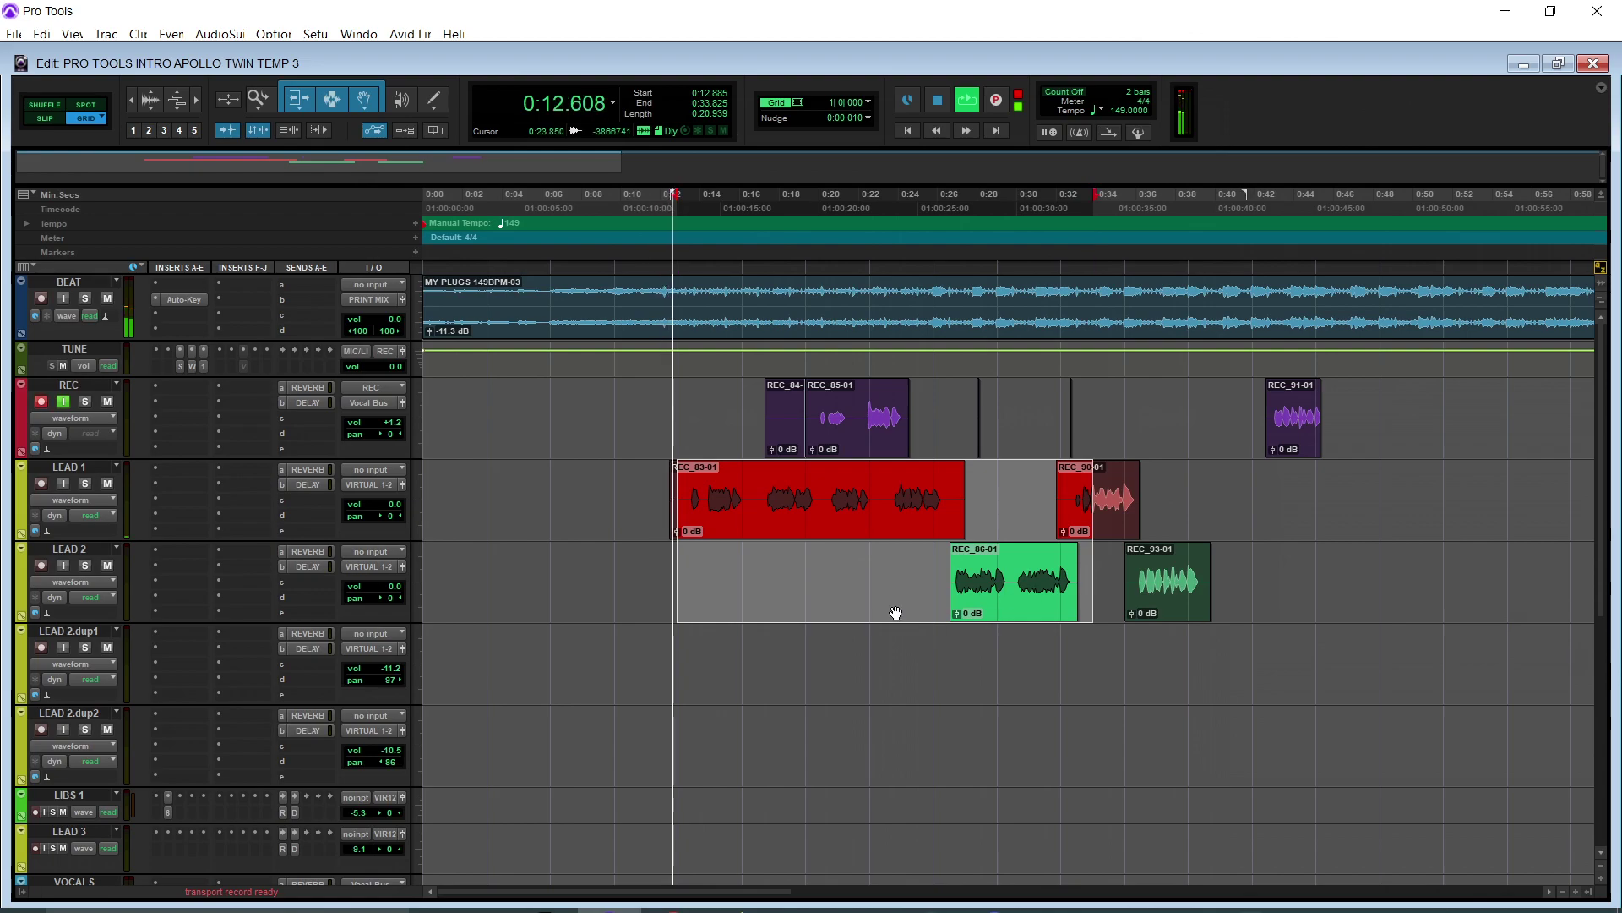
click(741, 561)
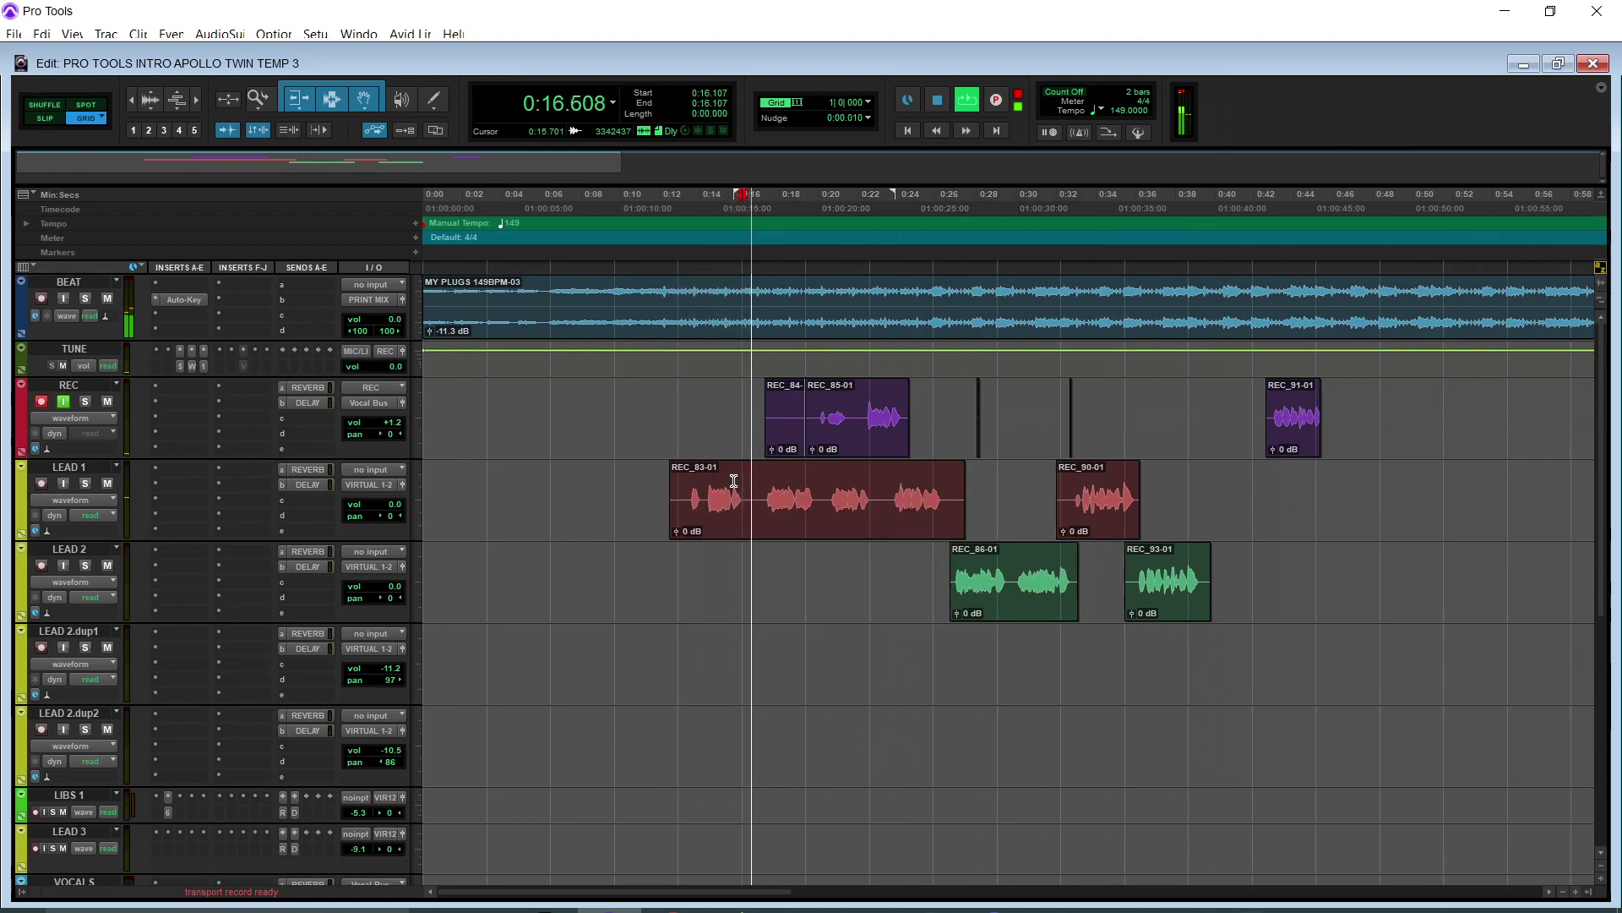
drag(741, 481, 1189, 570)
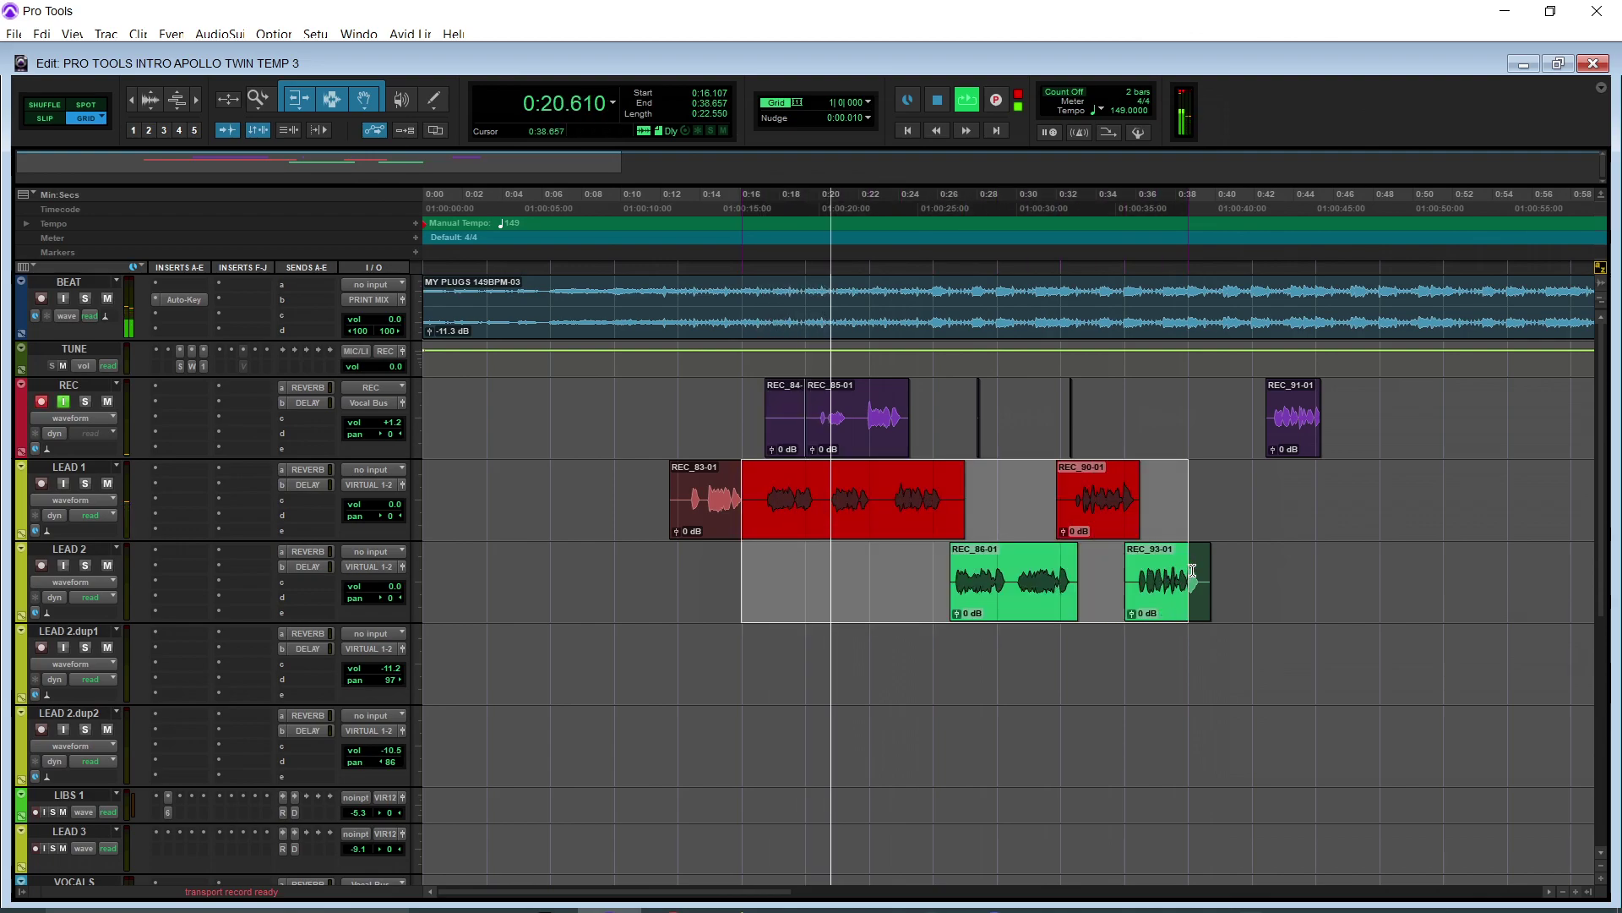
click(802, 578)
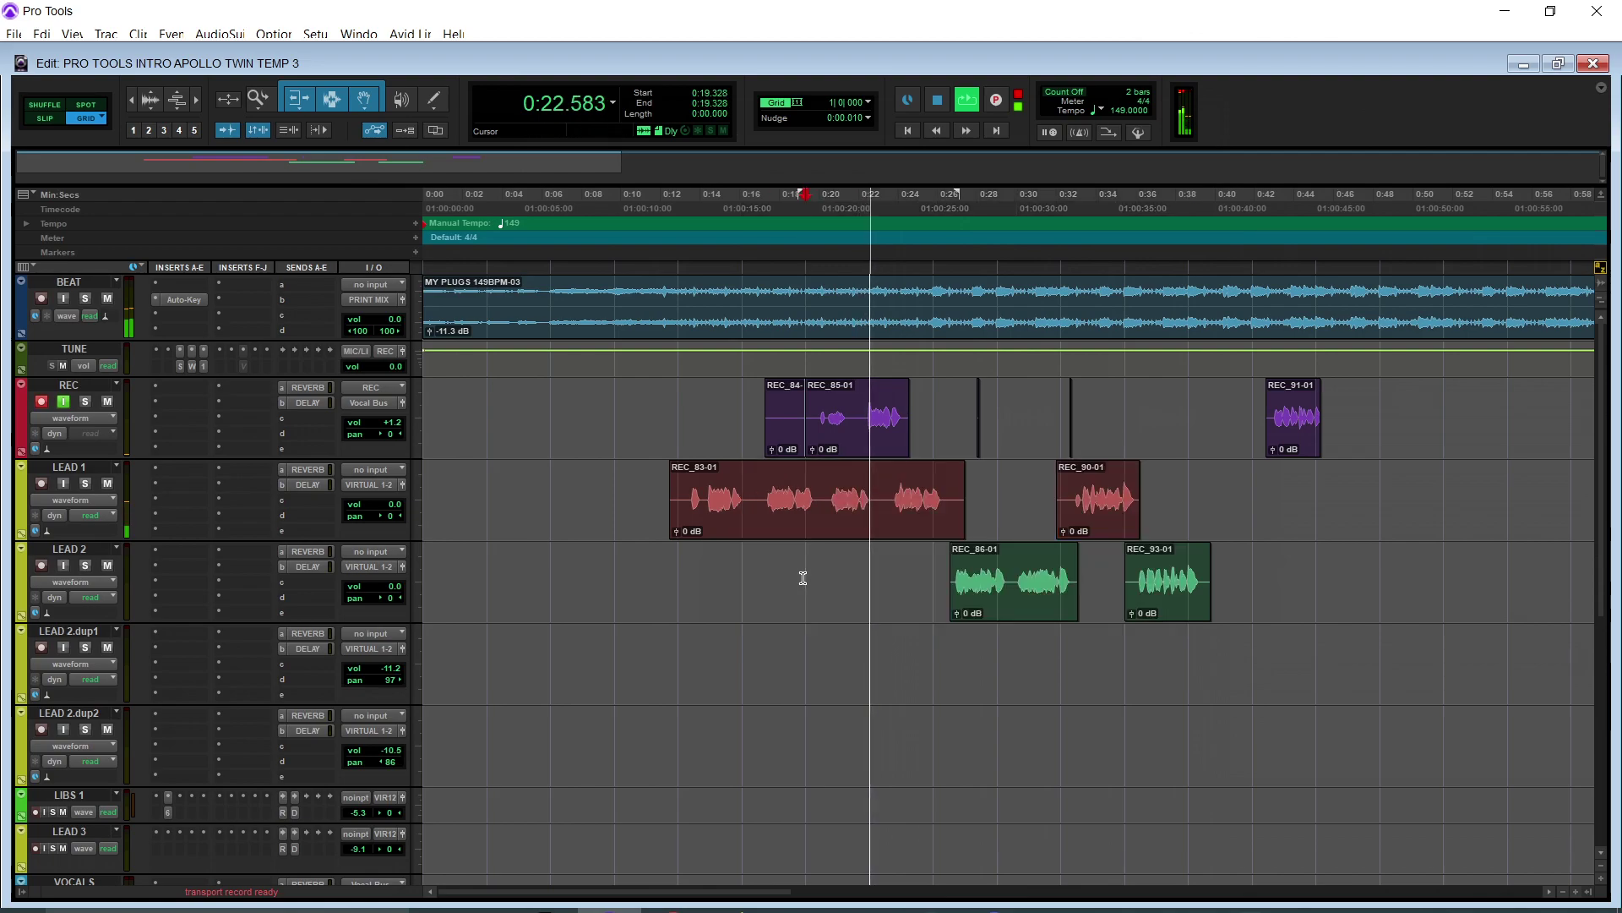
Delete all leftover takes from the REC track.
drag(1350, 417, 710, 397)
key(Delete)
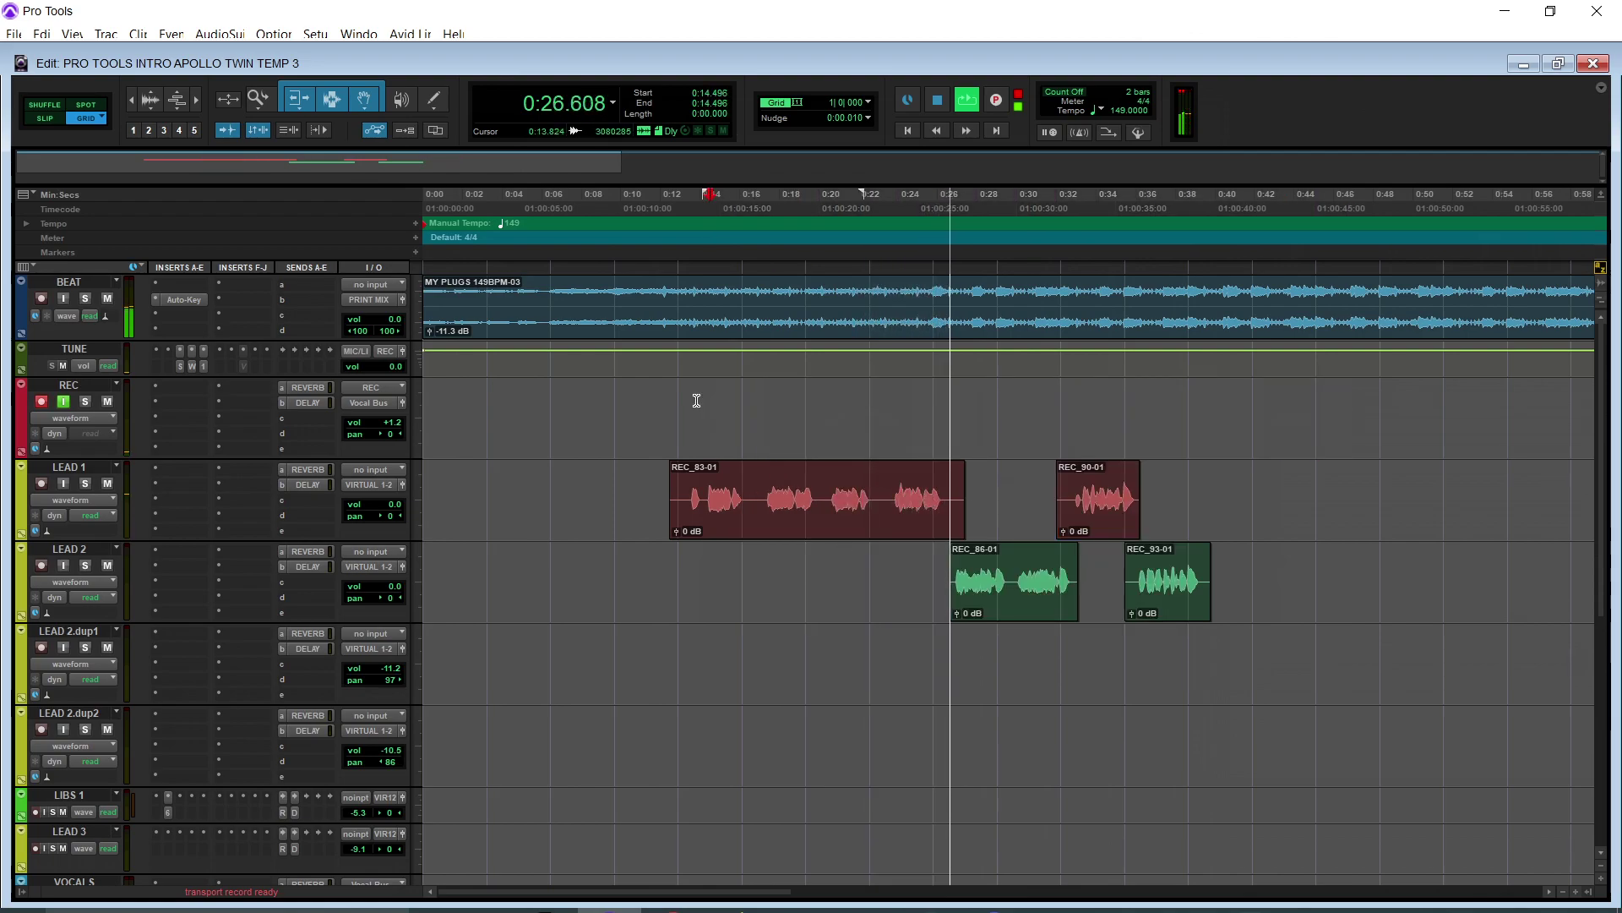
Duplicate the LEAD 1 and LEAD 2 vocals between 0:12.885 and 0:38.657 directly after the selected range.
key(ctrl+bracketleft)
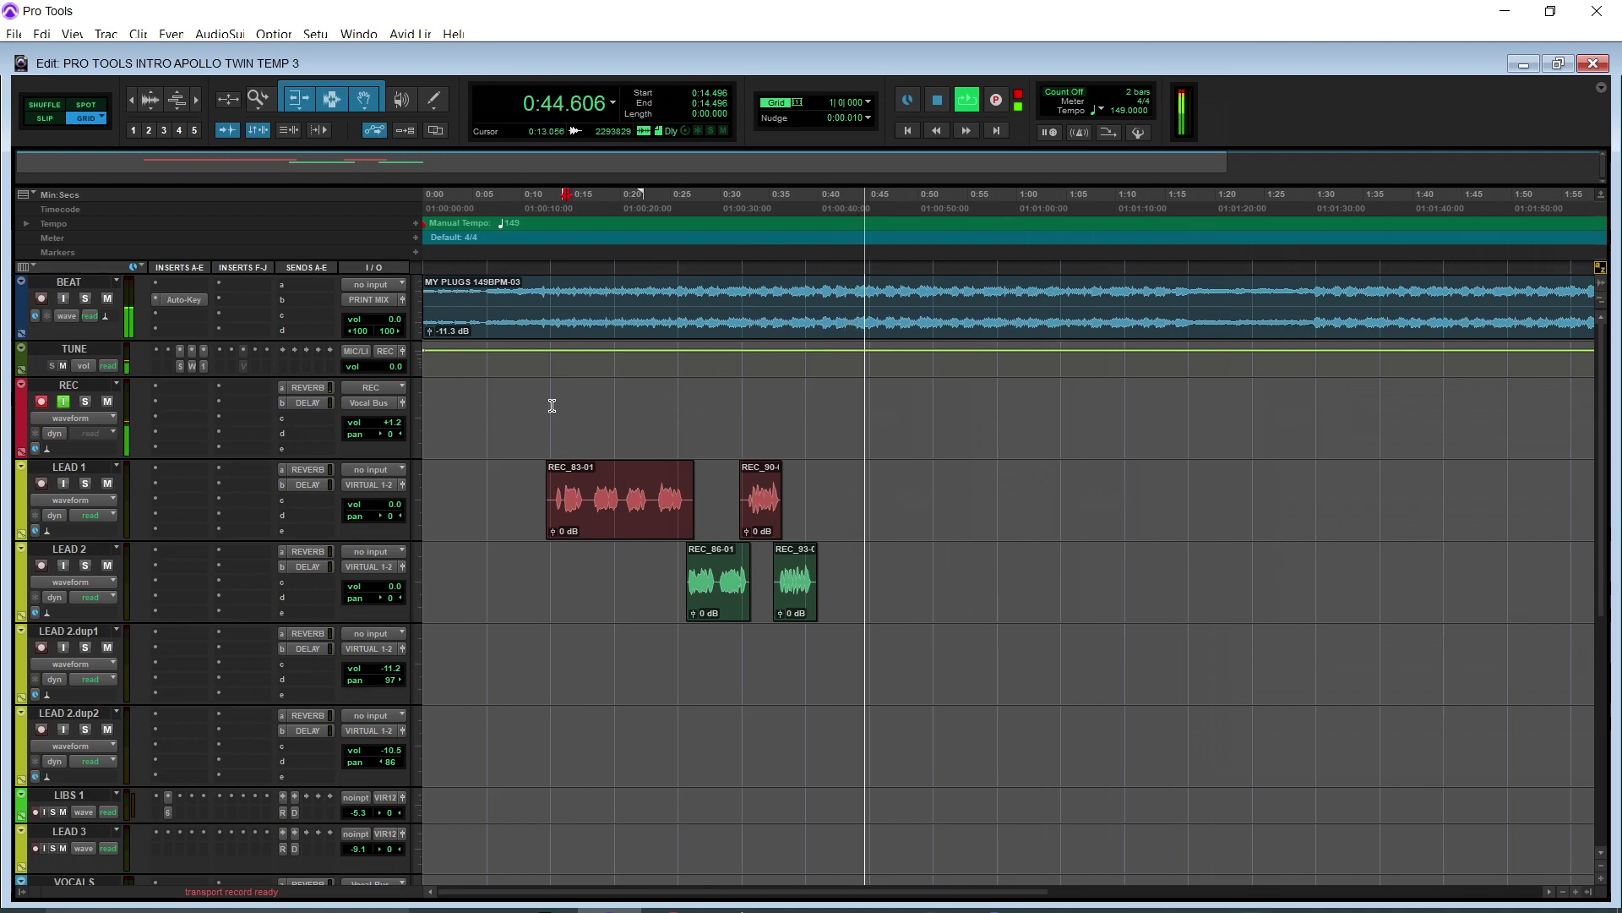
drag(551, 399, 807, 618)
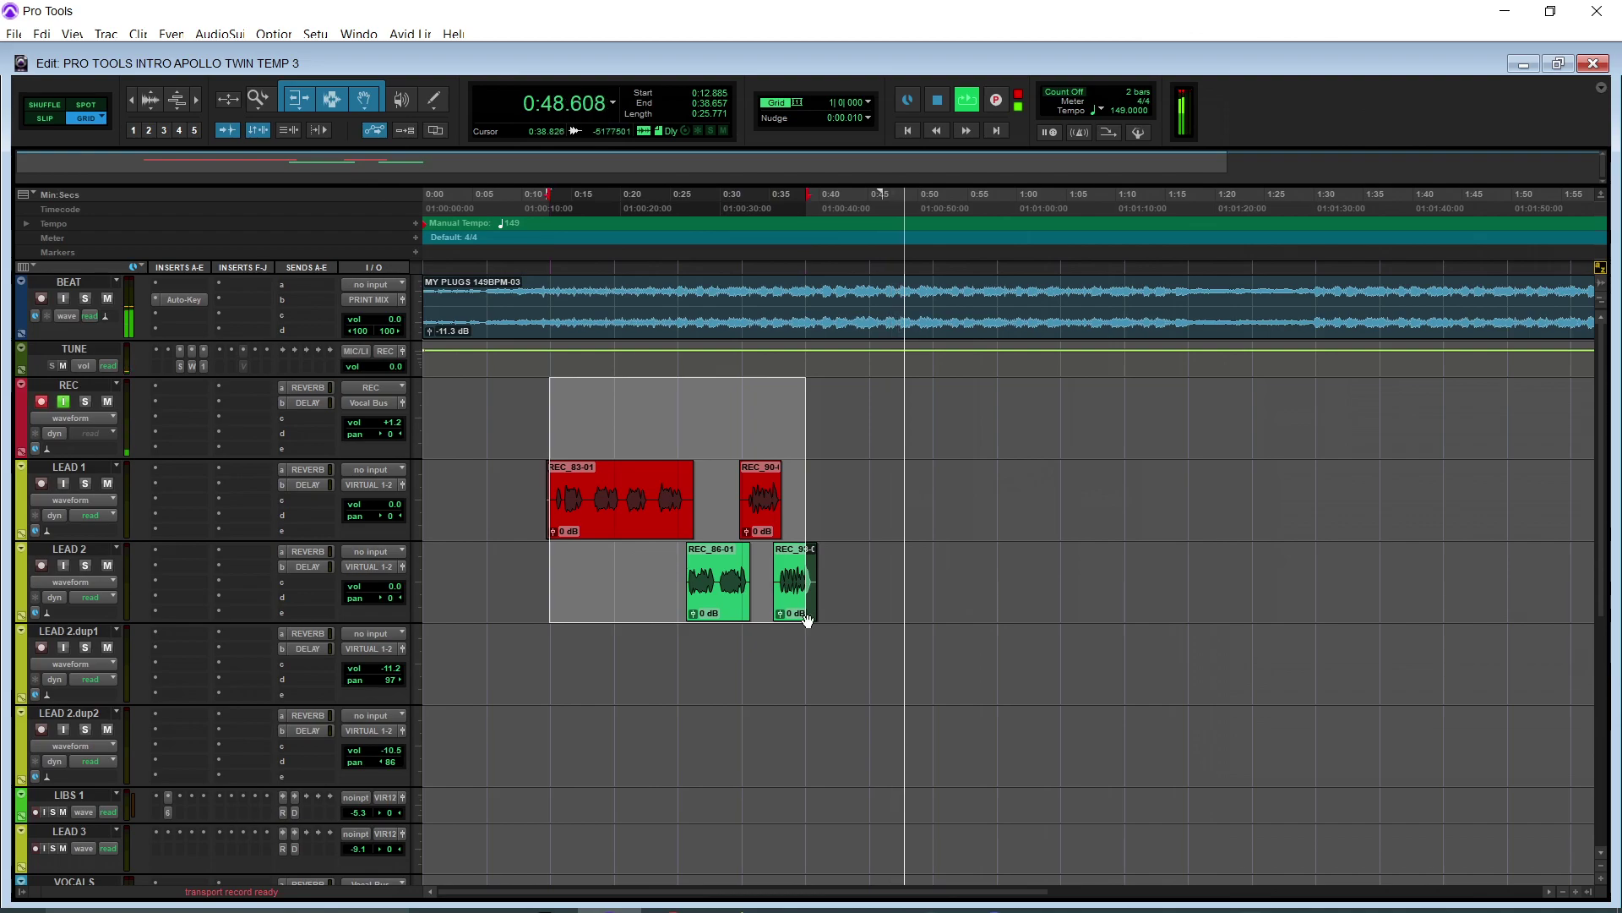
key(ctrl+d)
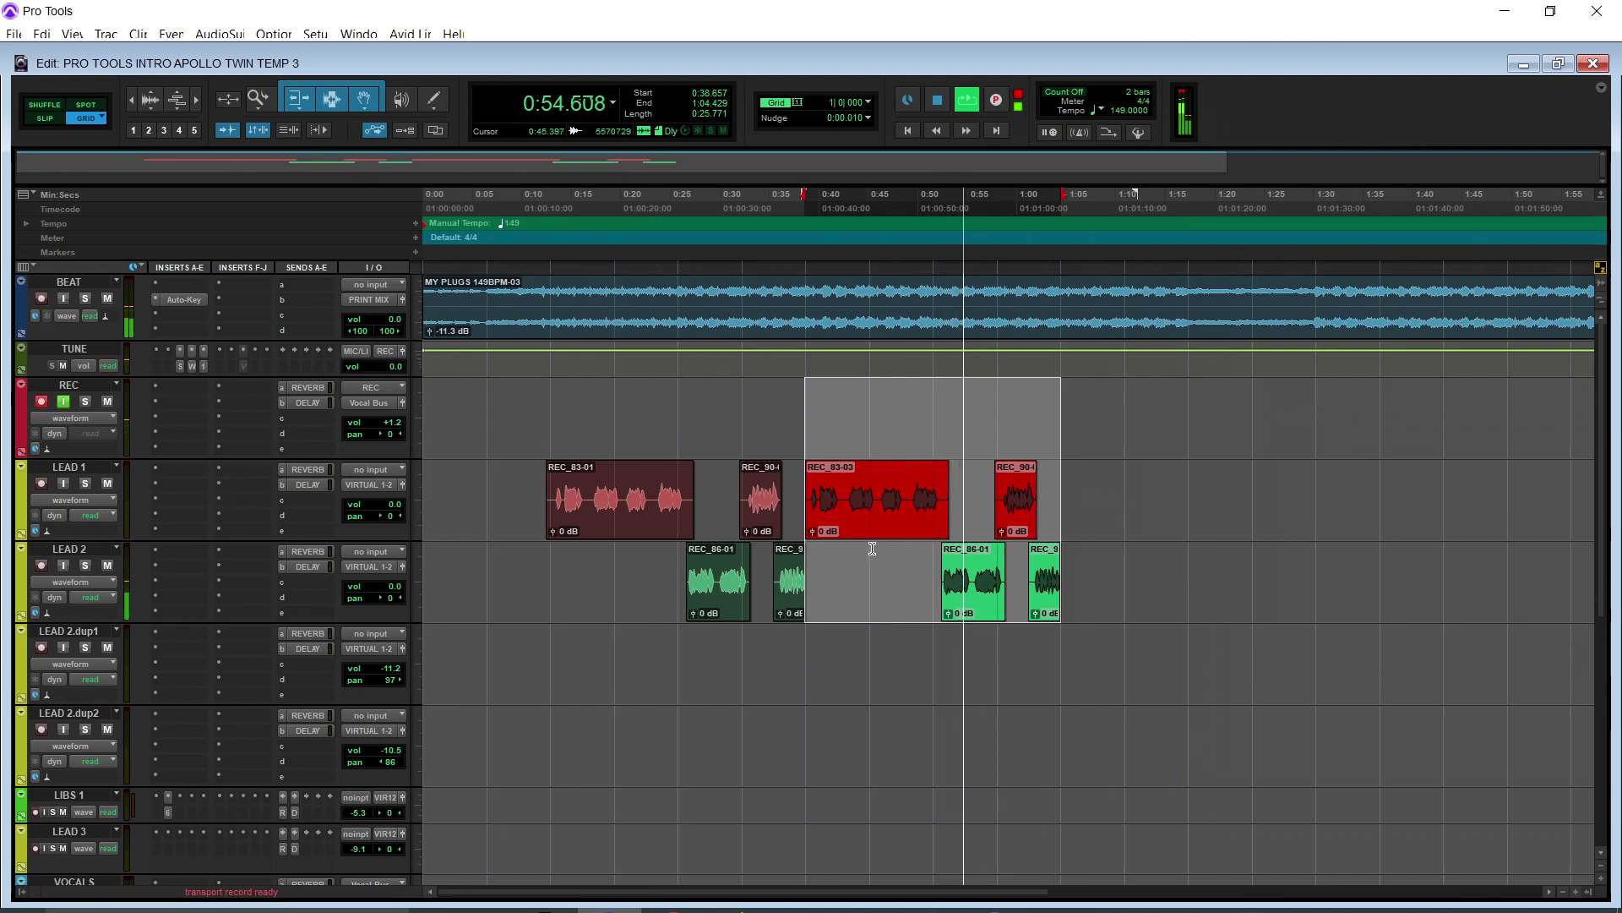
Extend the ends of the two cut-off LEAD 2 clips to 1:06.389 and 0:40.106.
click(818, 573)
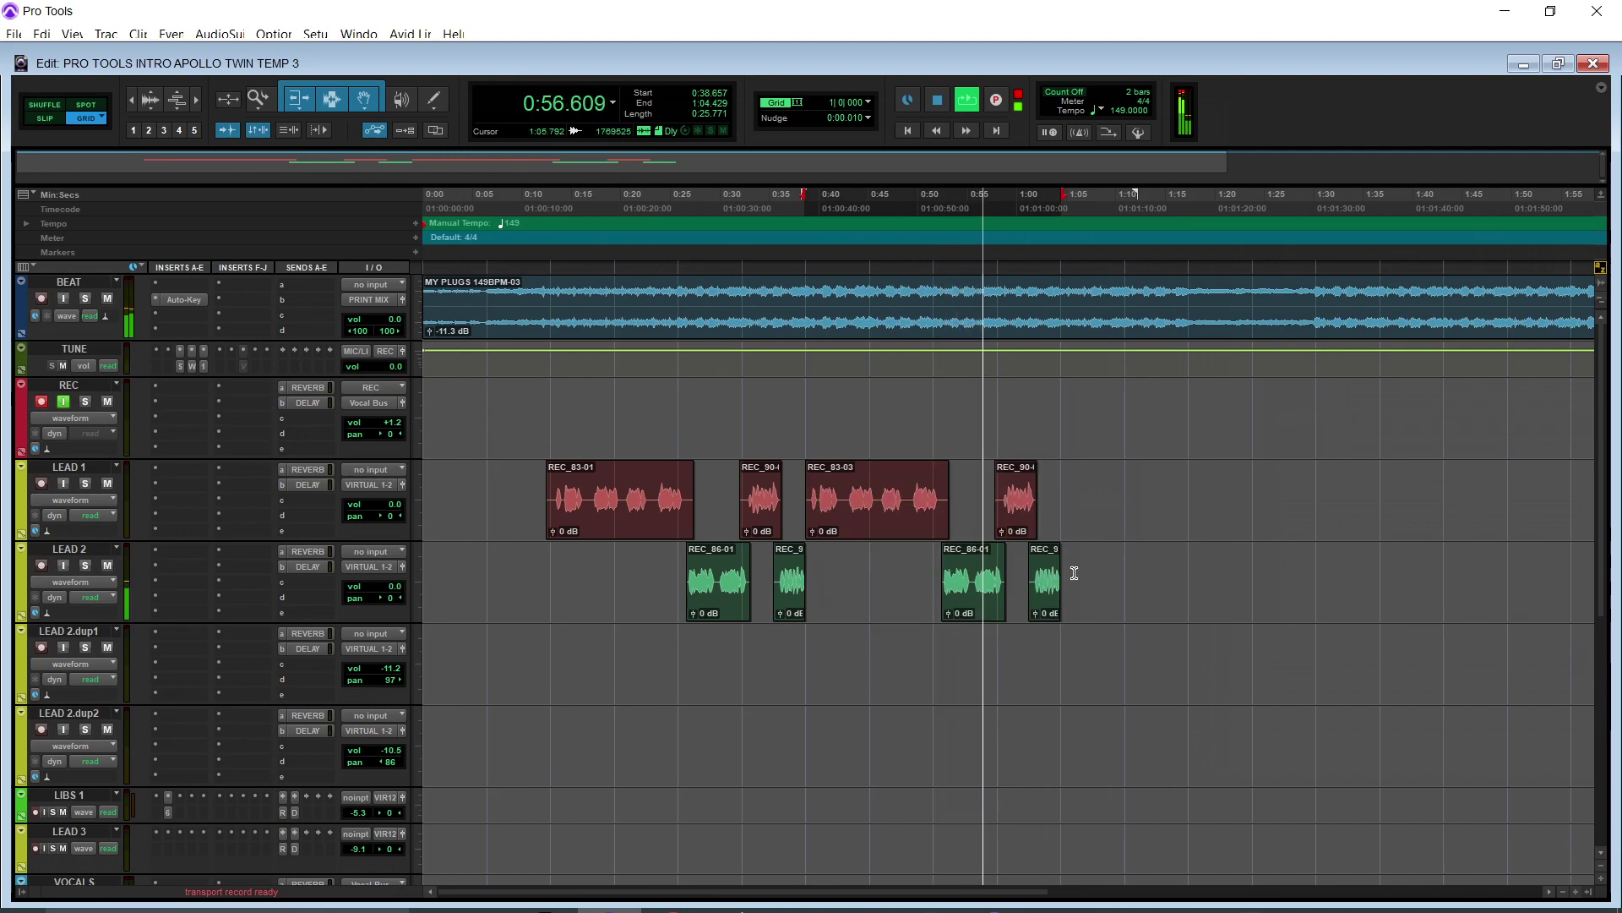
drag(1059, 591, 1080, 592)
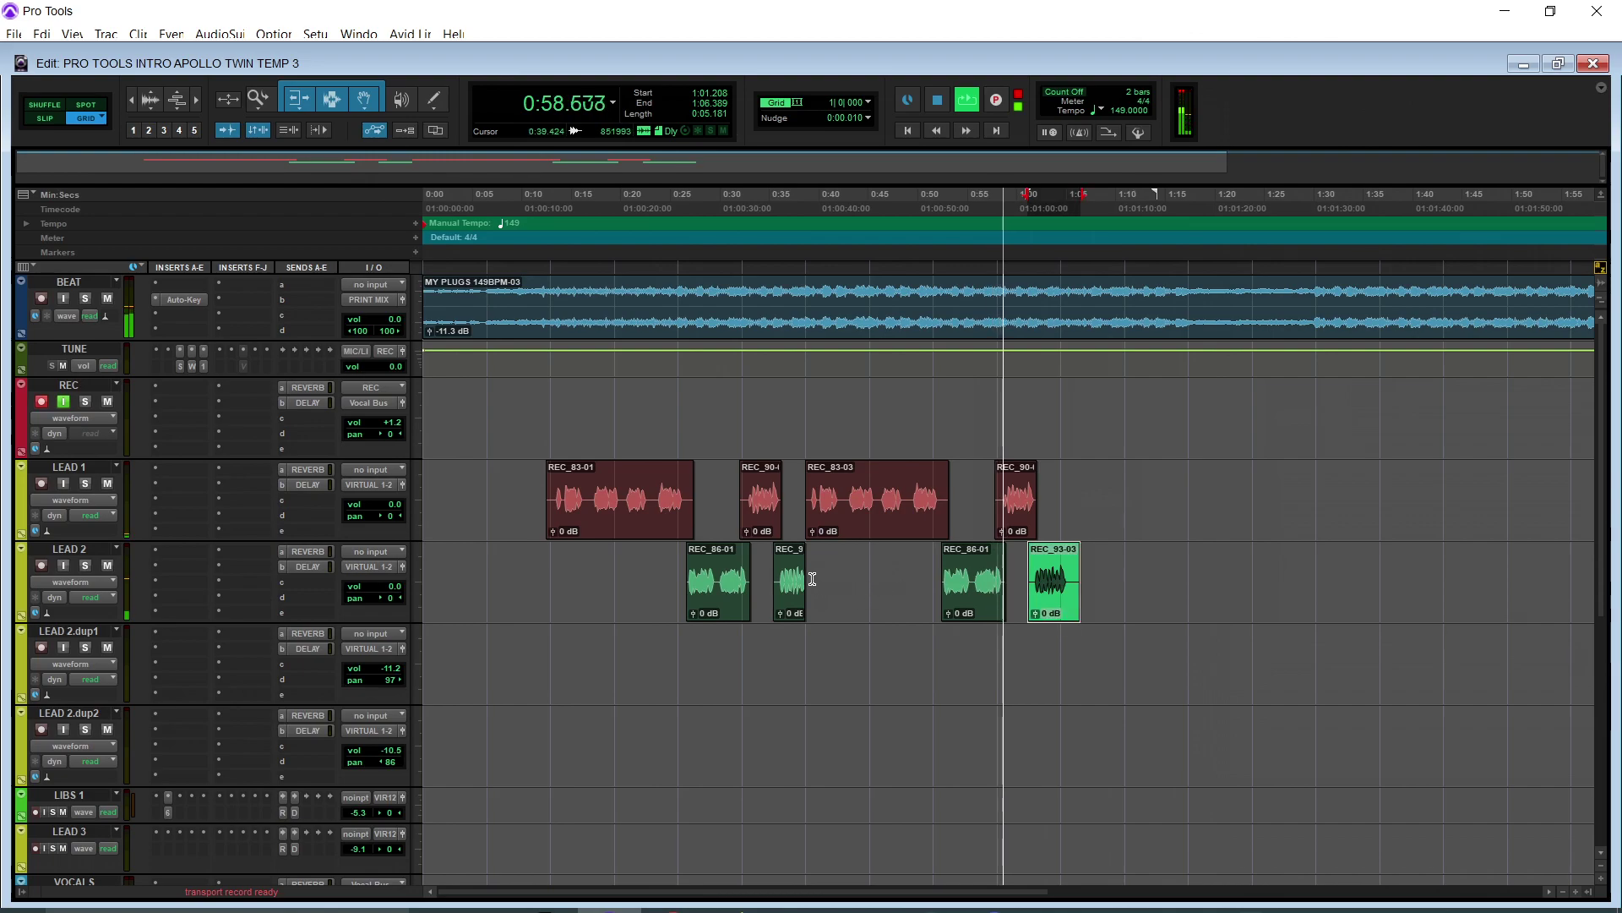
drag(805, 579, 818, 581)
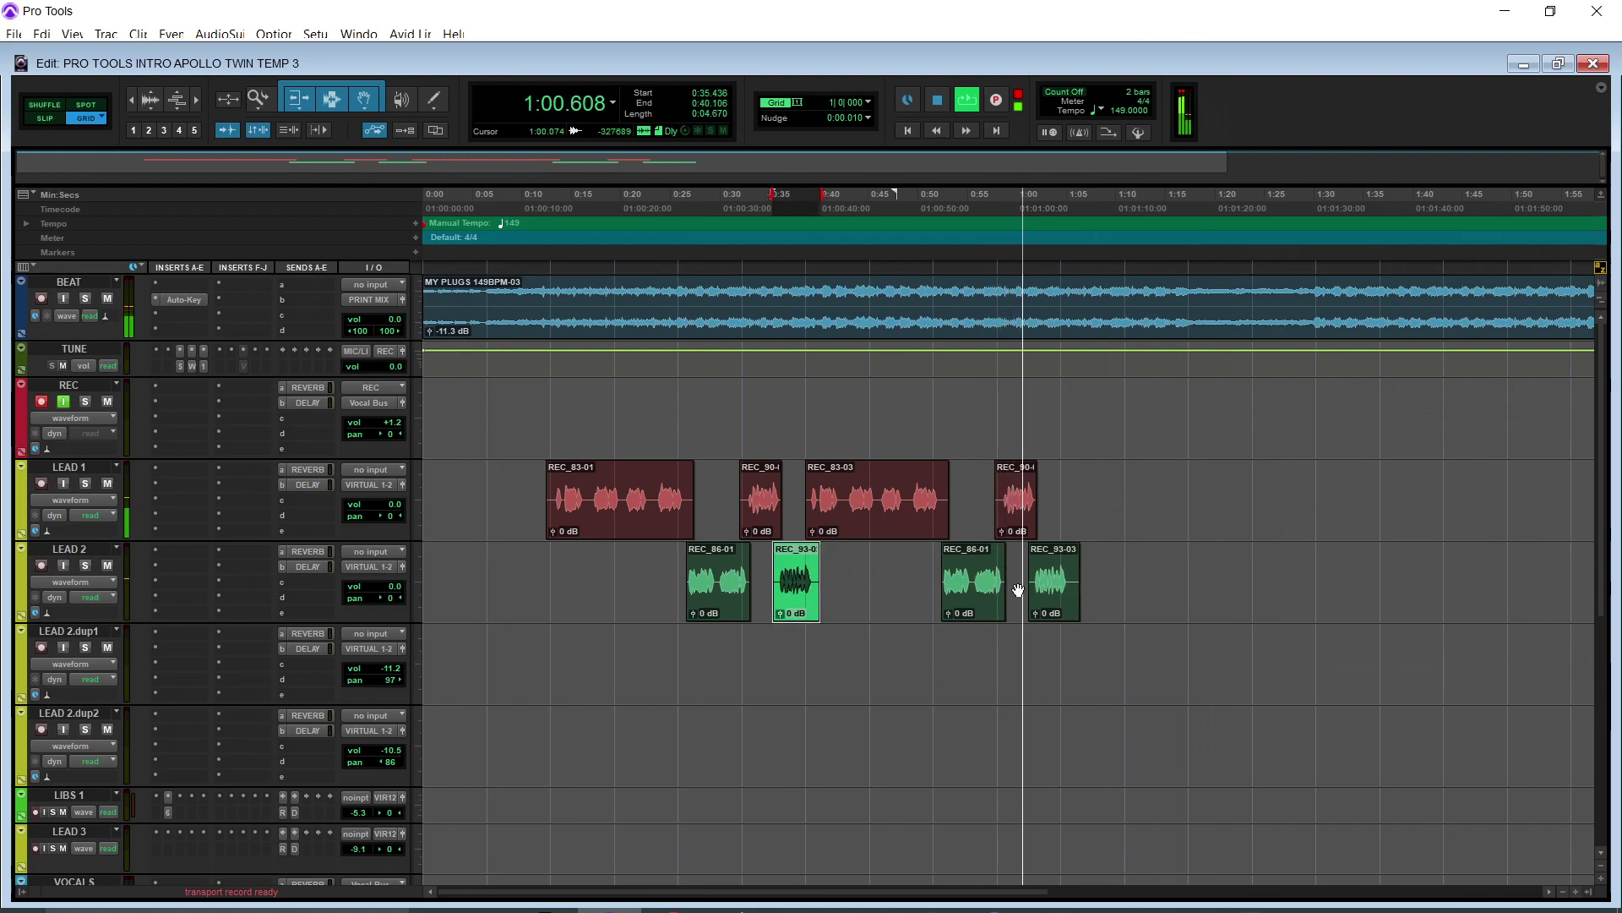
Trim the start of the last LEAD 1 clip to 0:58.986.
click(1019, 576)
key(ctrl+])
key(ctrl+])
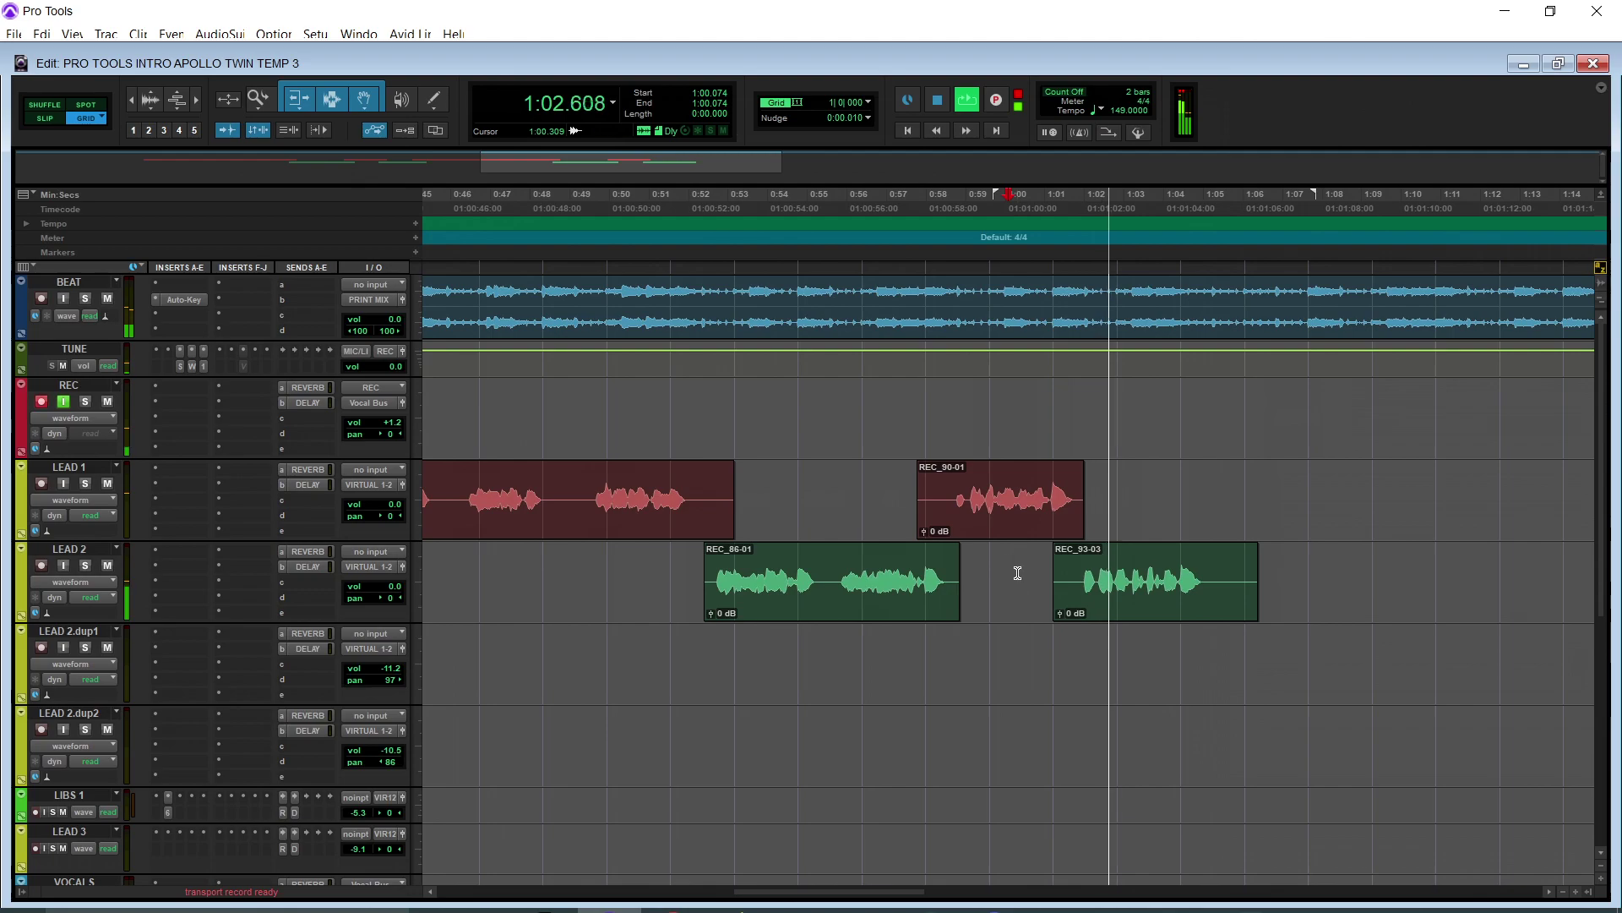
click(965, 484)
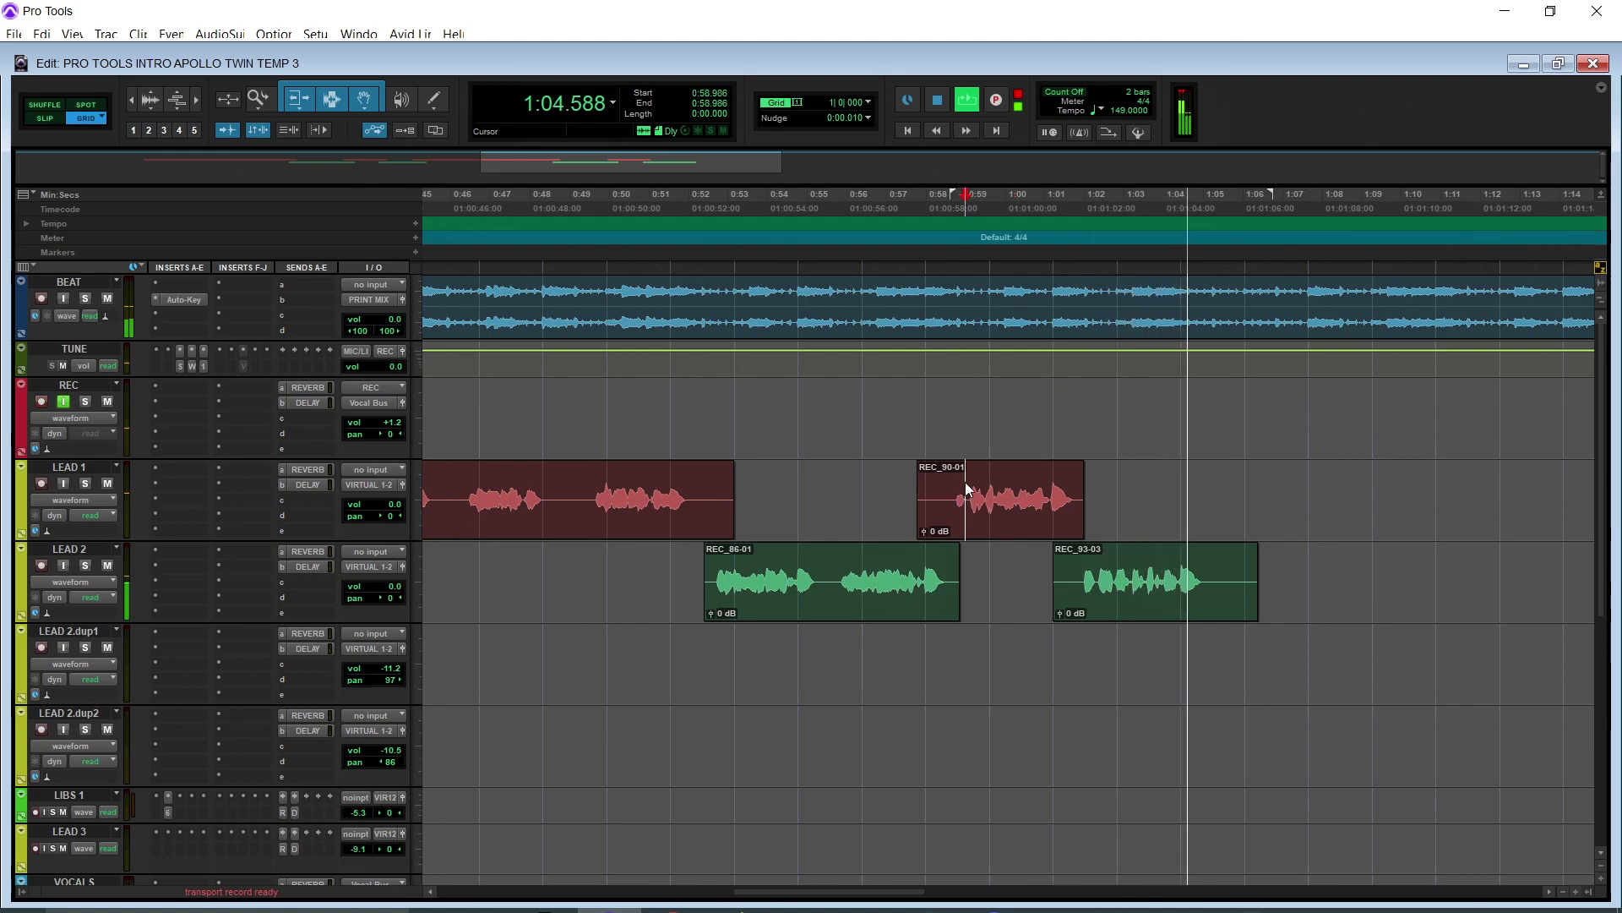
Stop playback and record an ad-lib take on REC from about 0:06.442 to just past 0:41.
key(ctrl+[)
key(ctrl+[)
key(space)
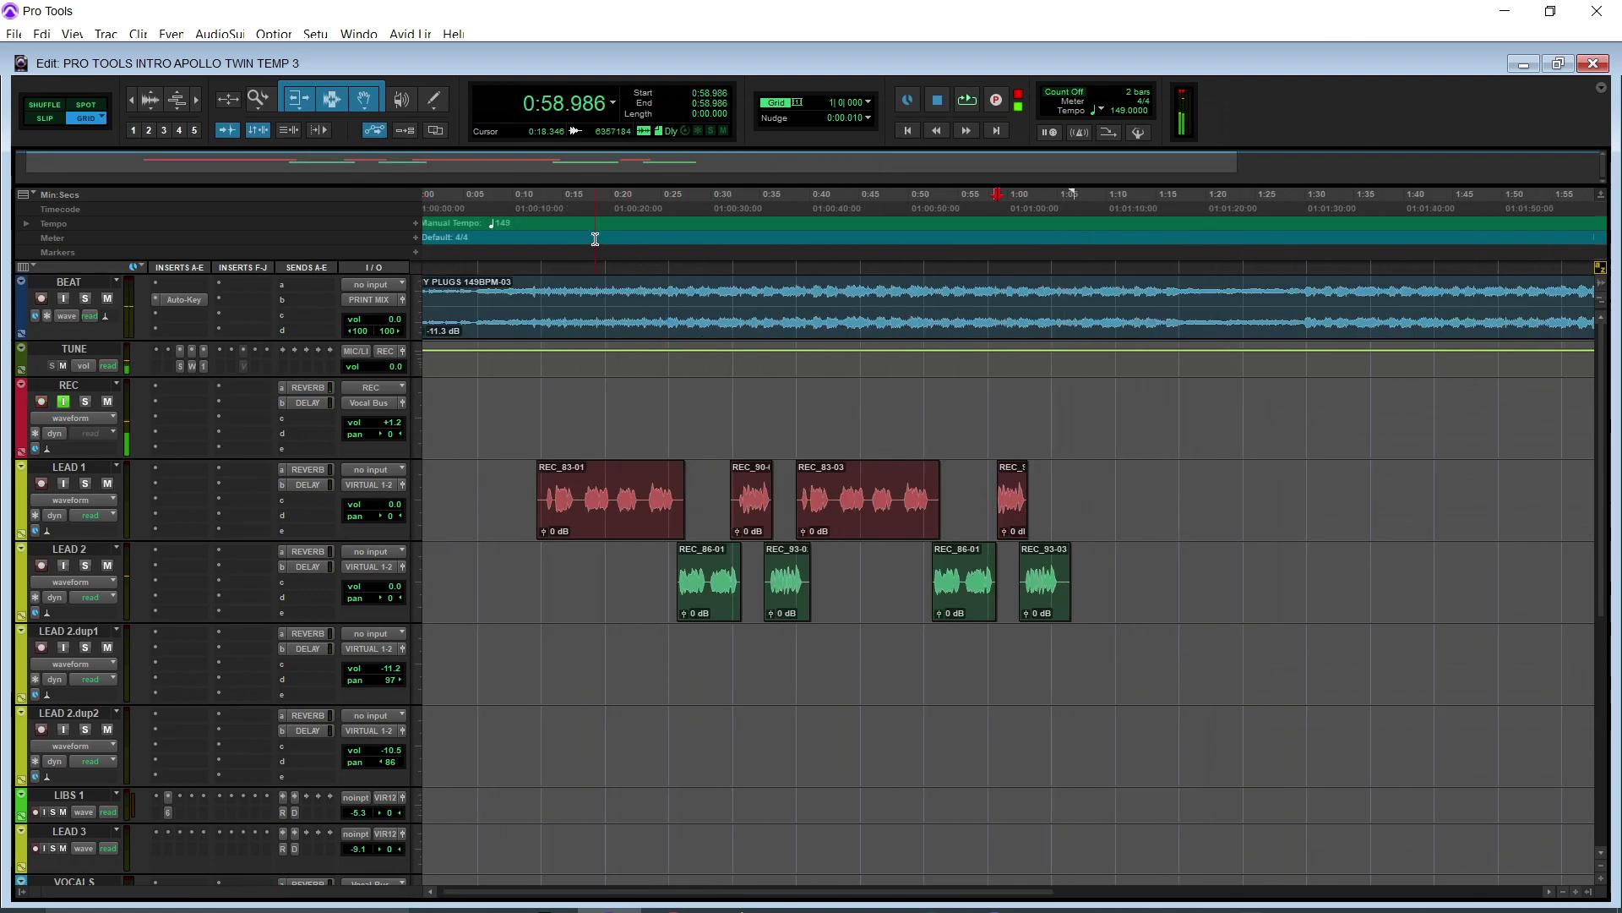
key(ctrl+space)
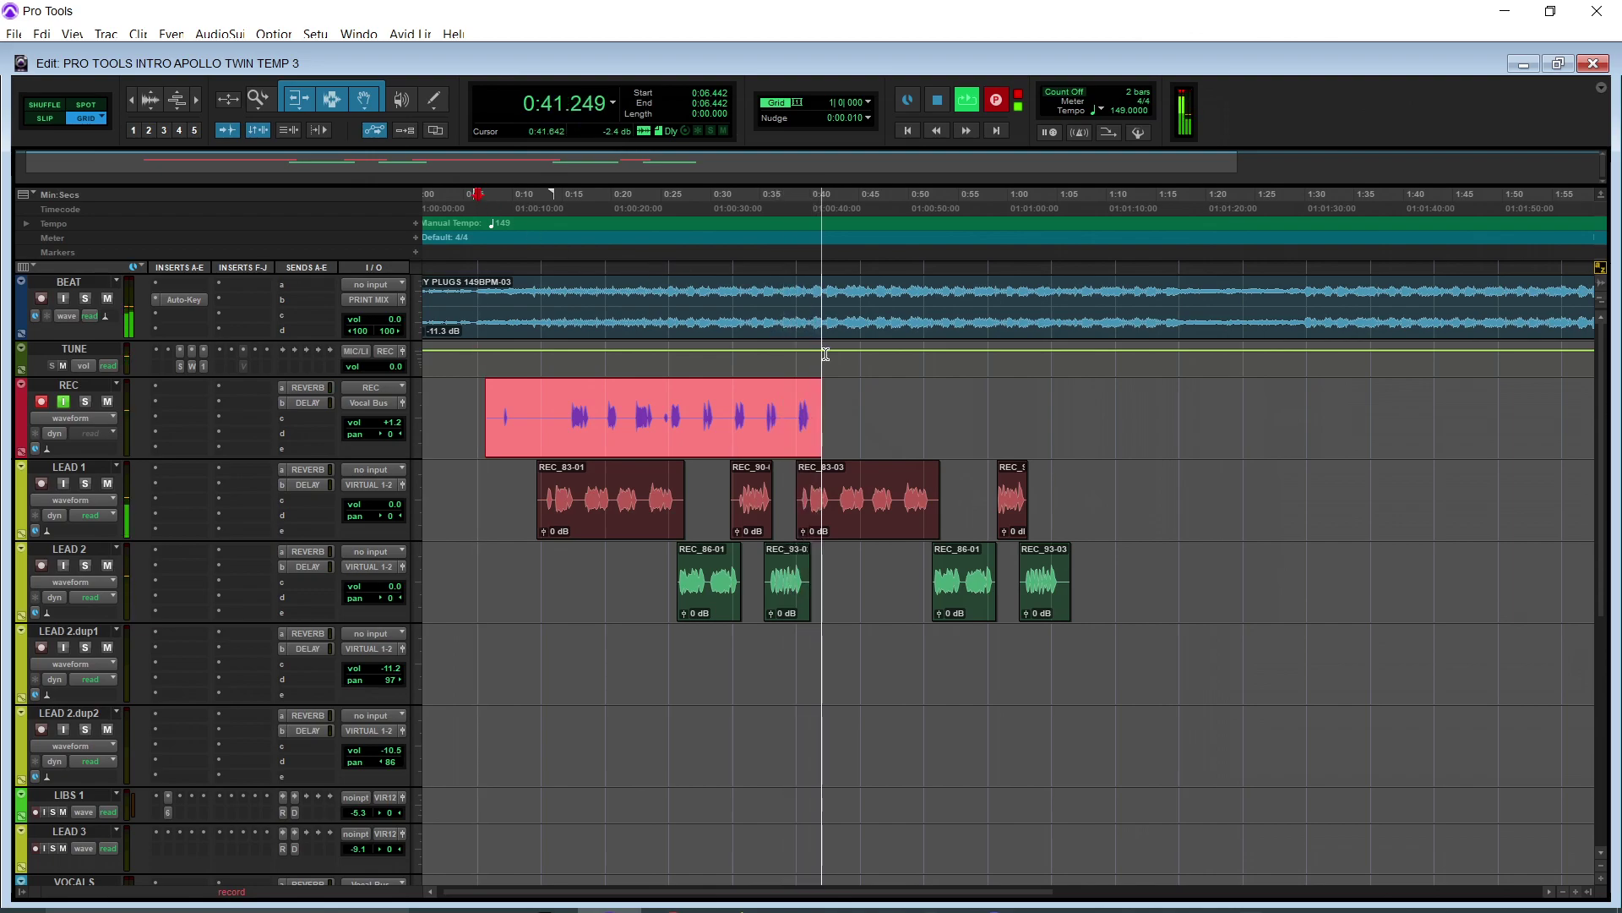
key(space)
Move the ad-lib take to LIBS 1, trim its start to 0:12.885 and duplicate it right after itself.
drag(661, 448, 661, 563)
drag(659, 626, 645, 803)
key(ctrl+bracketleft)
click(499, 799)
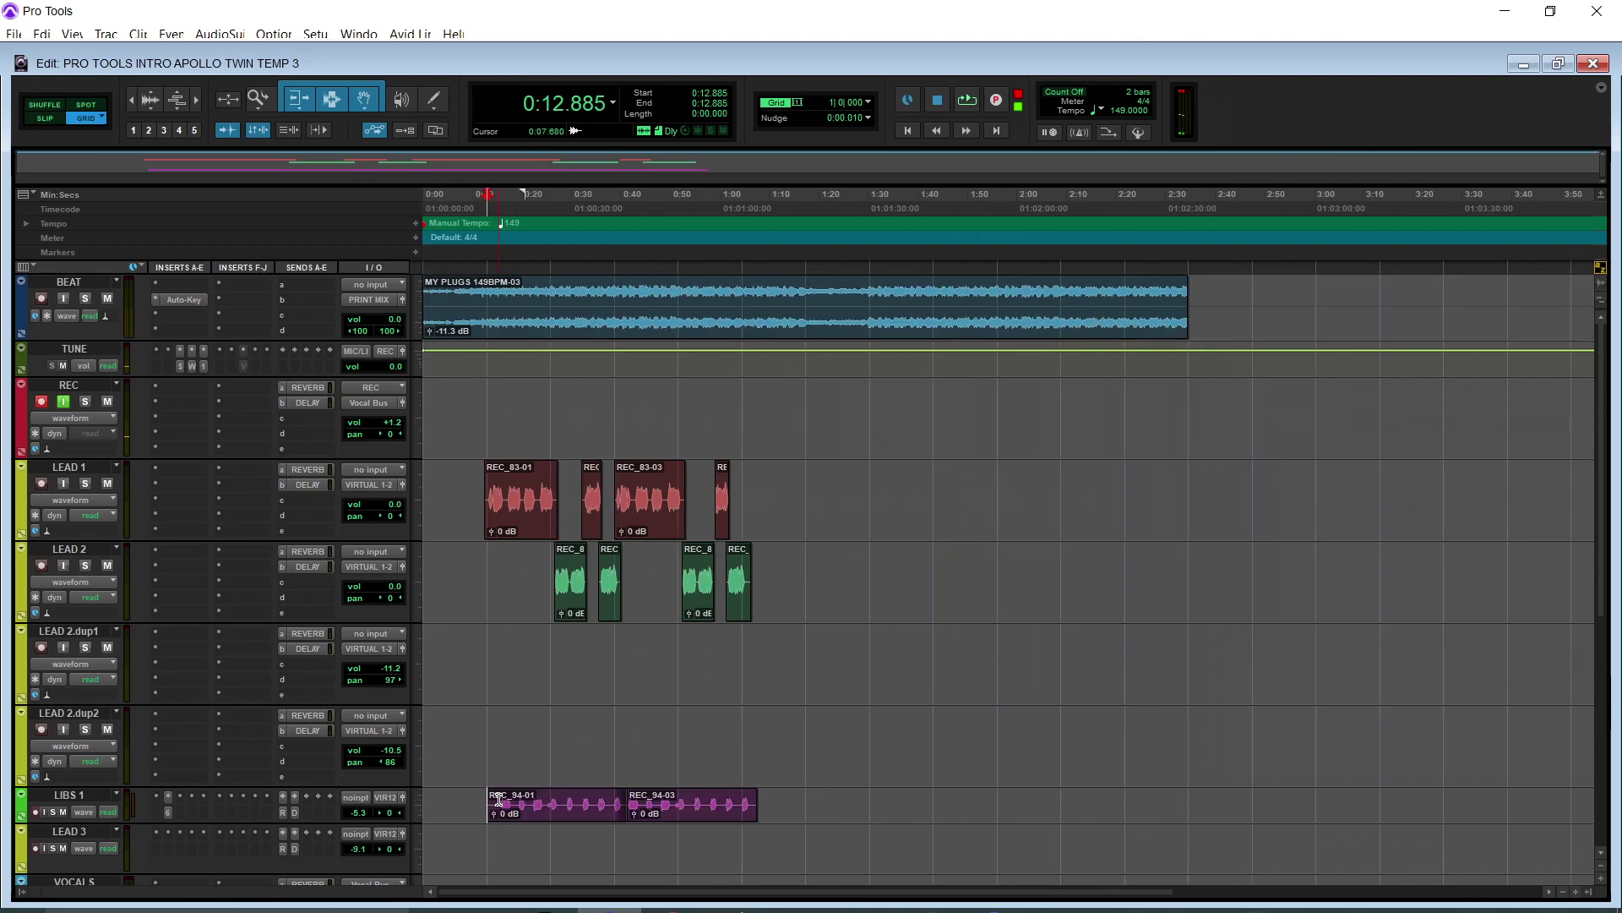
Play the session from the start and switch to the Universal Audio Console mixer.
key(space)
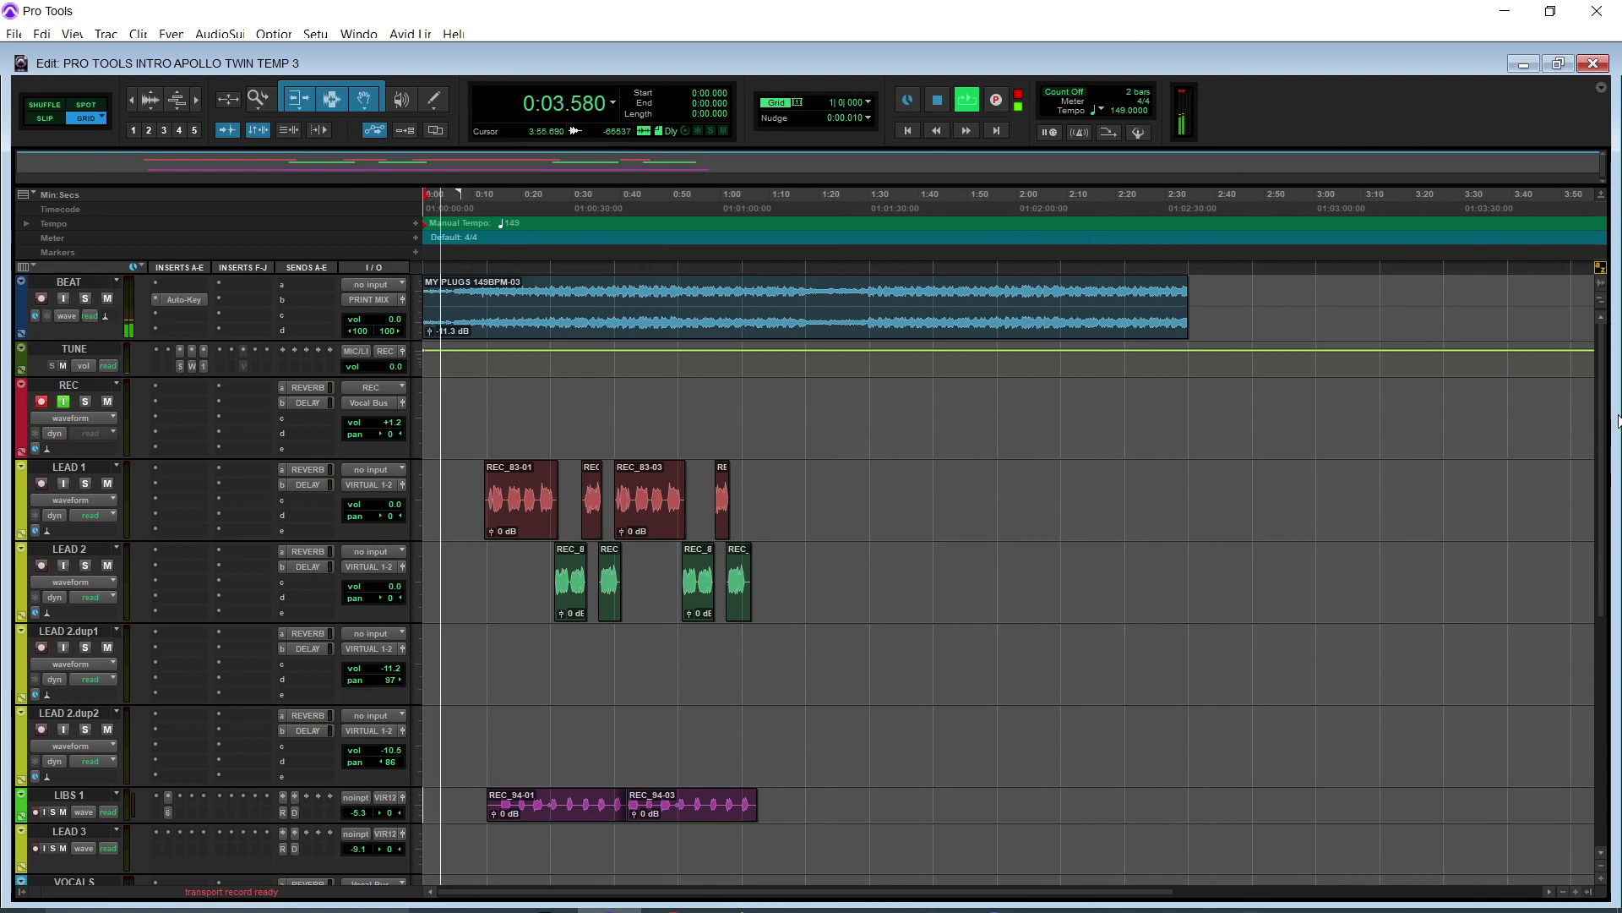
scroll(1603, 454, down, 1)
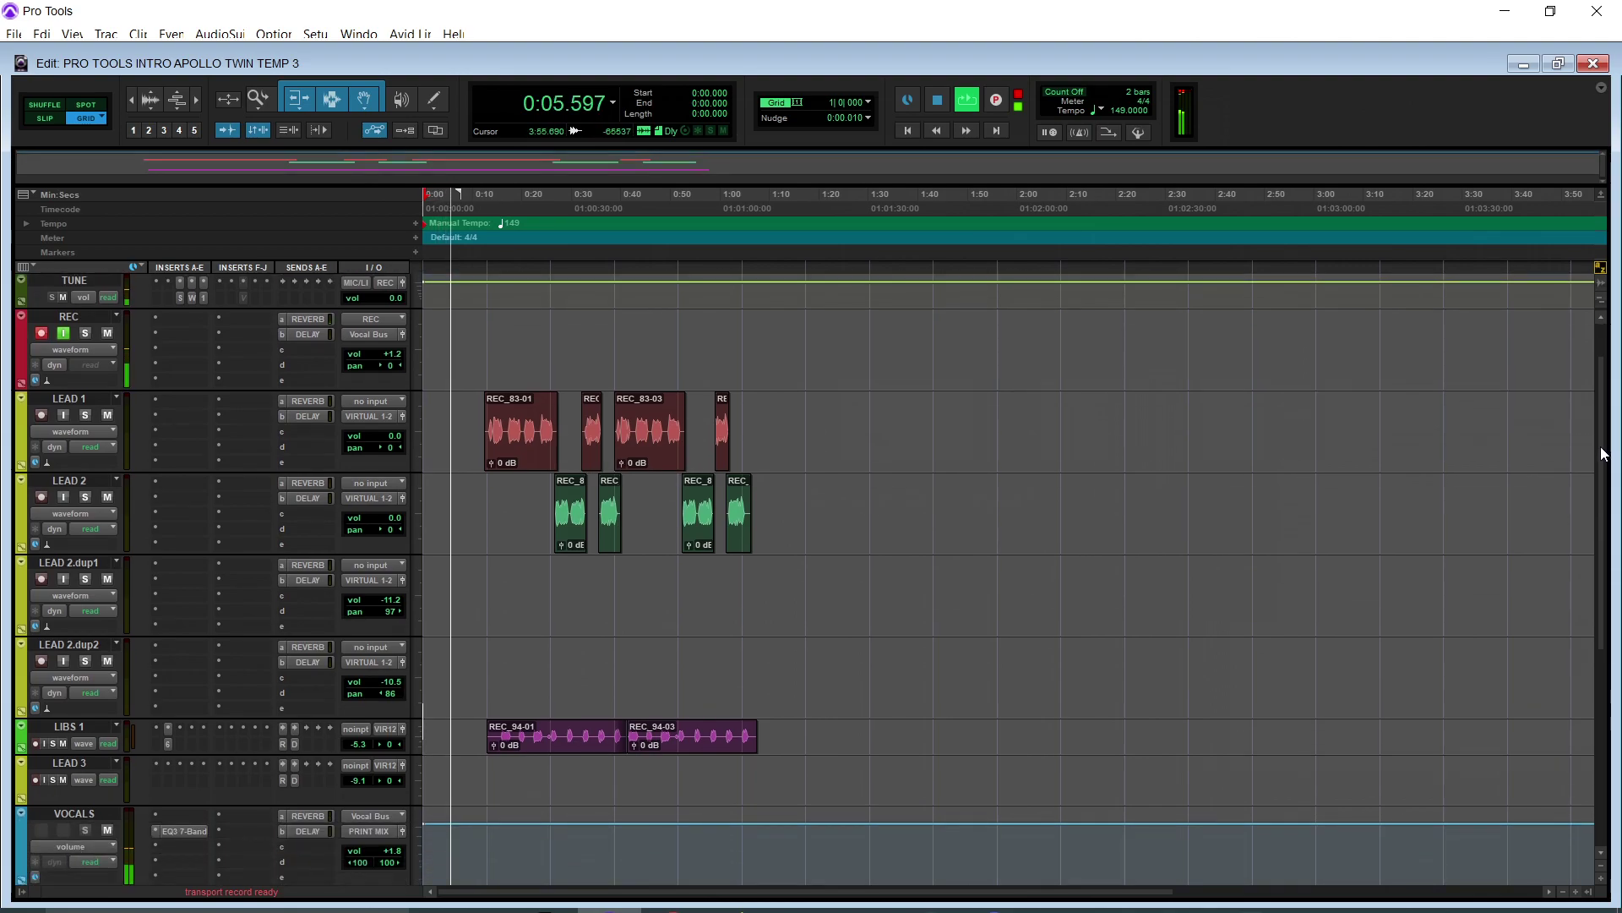
scroll(1603, 460, down, 1)
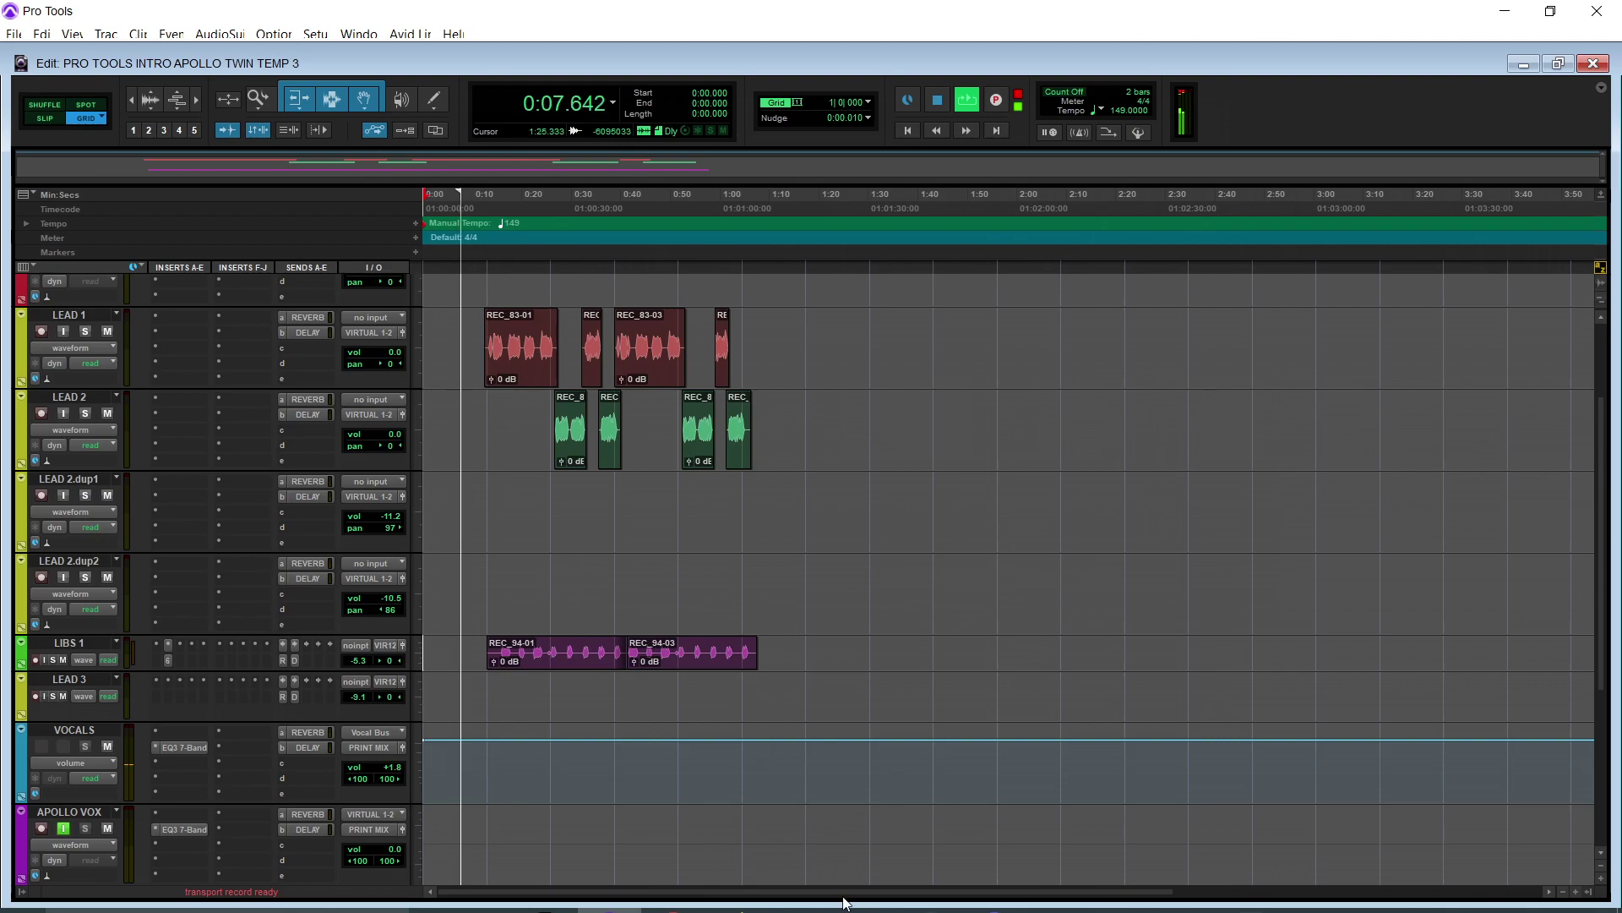
mouse_move(845, 904)
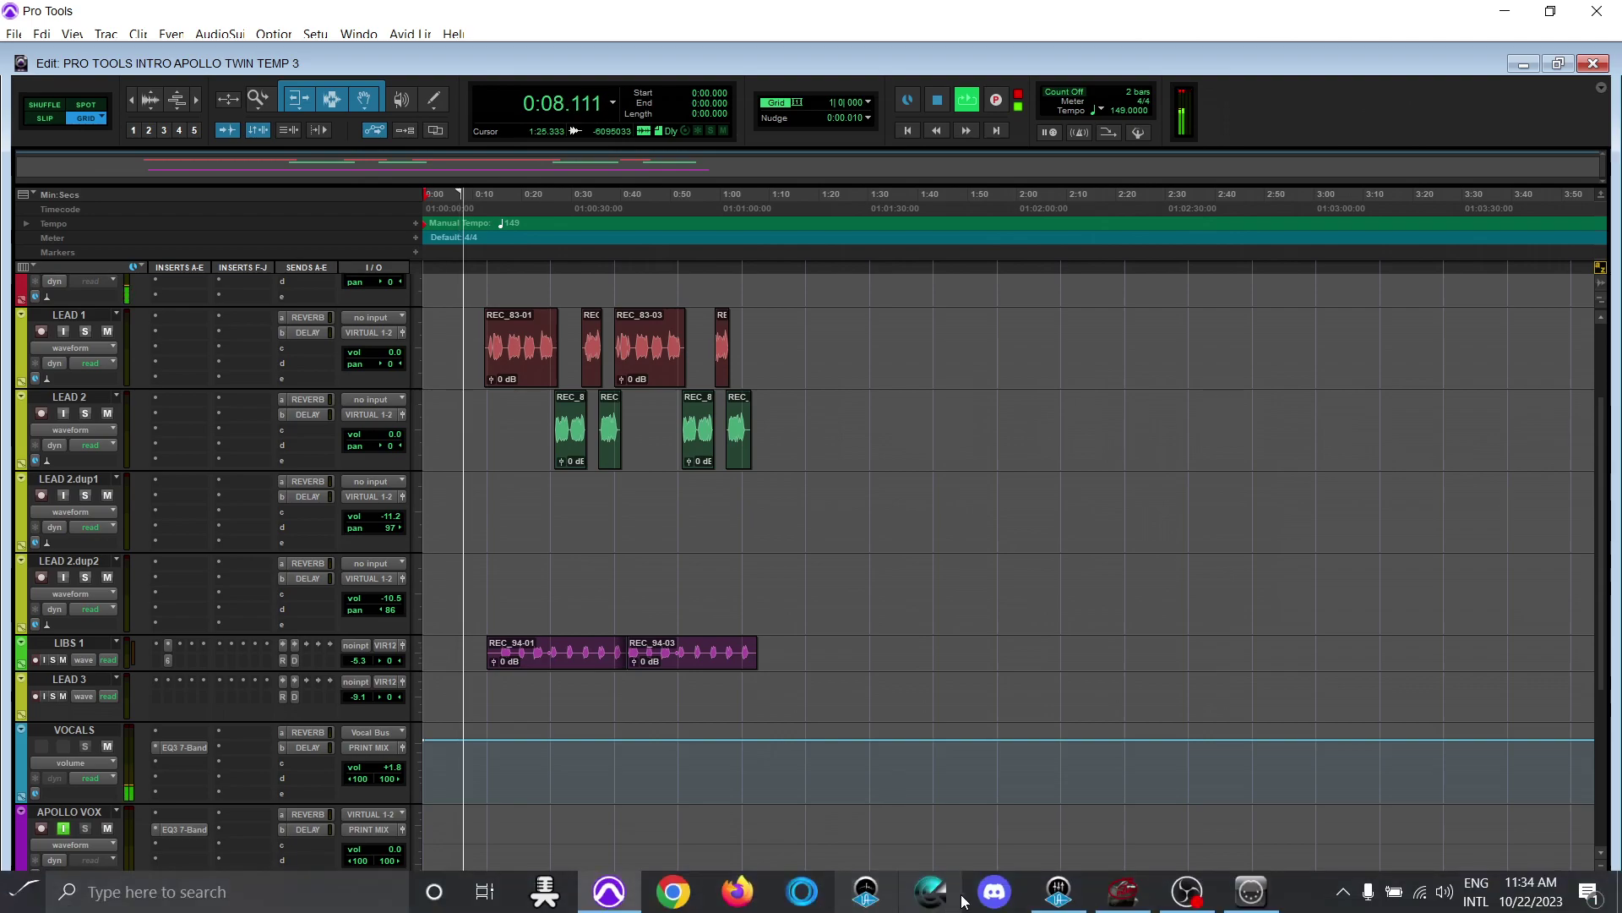
click(1061, 901)
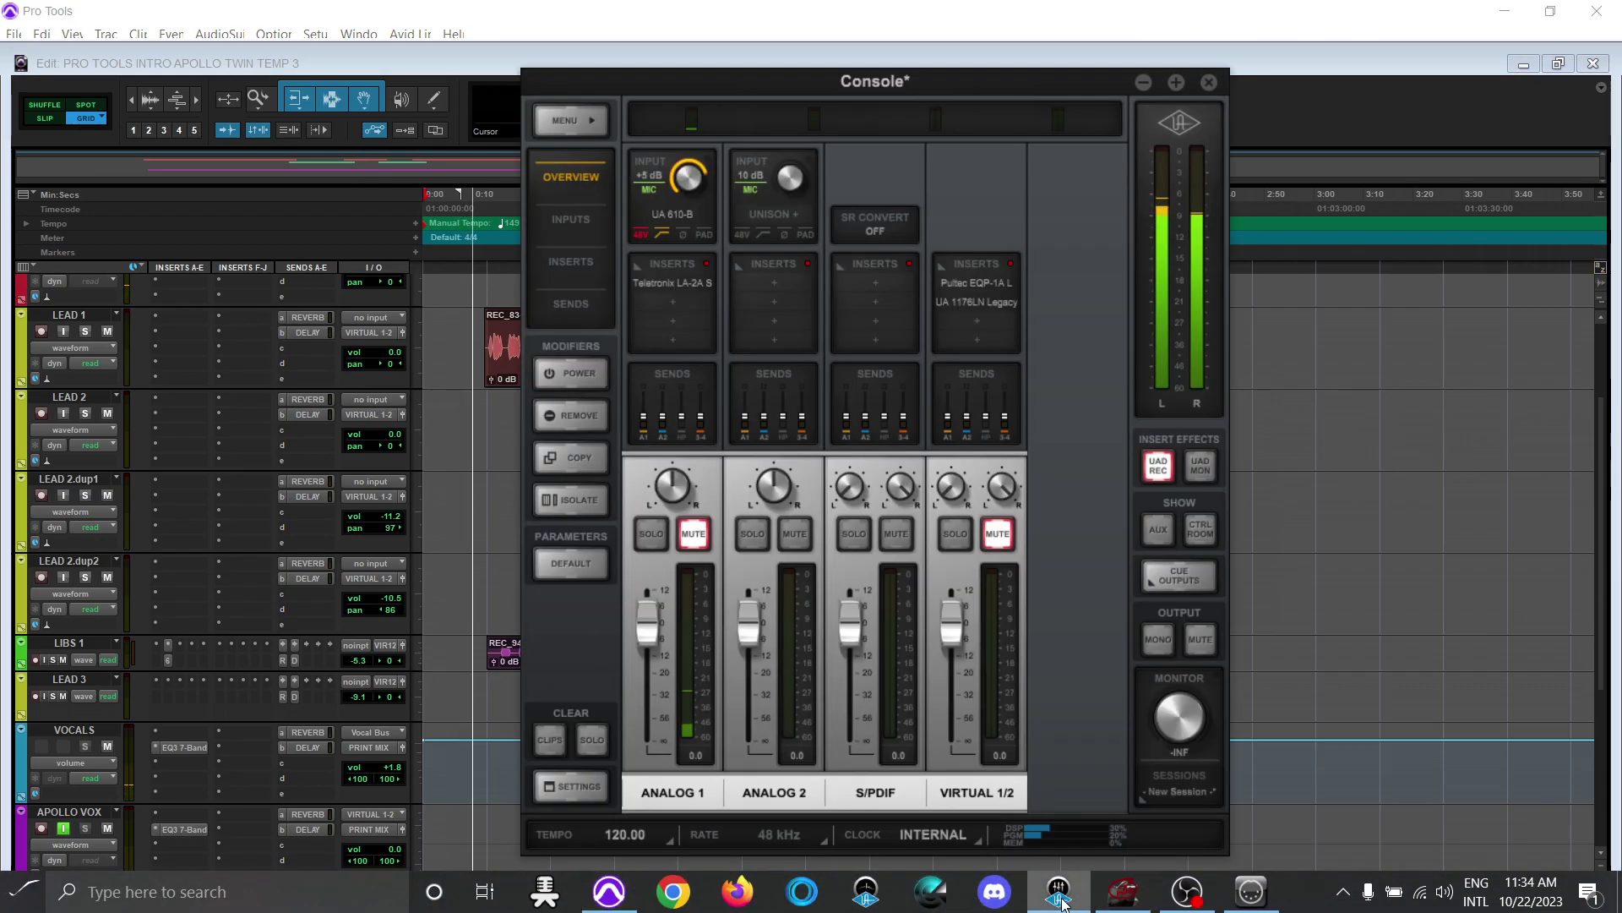
Add the Precision Channel Strip equalizer to Insert 3 of VIRTUAL 1/2 and turn off its dynamics section.
click(986, 323)
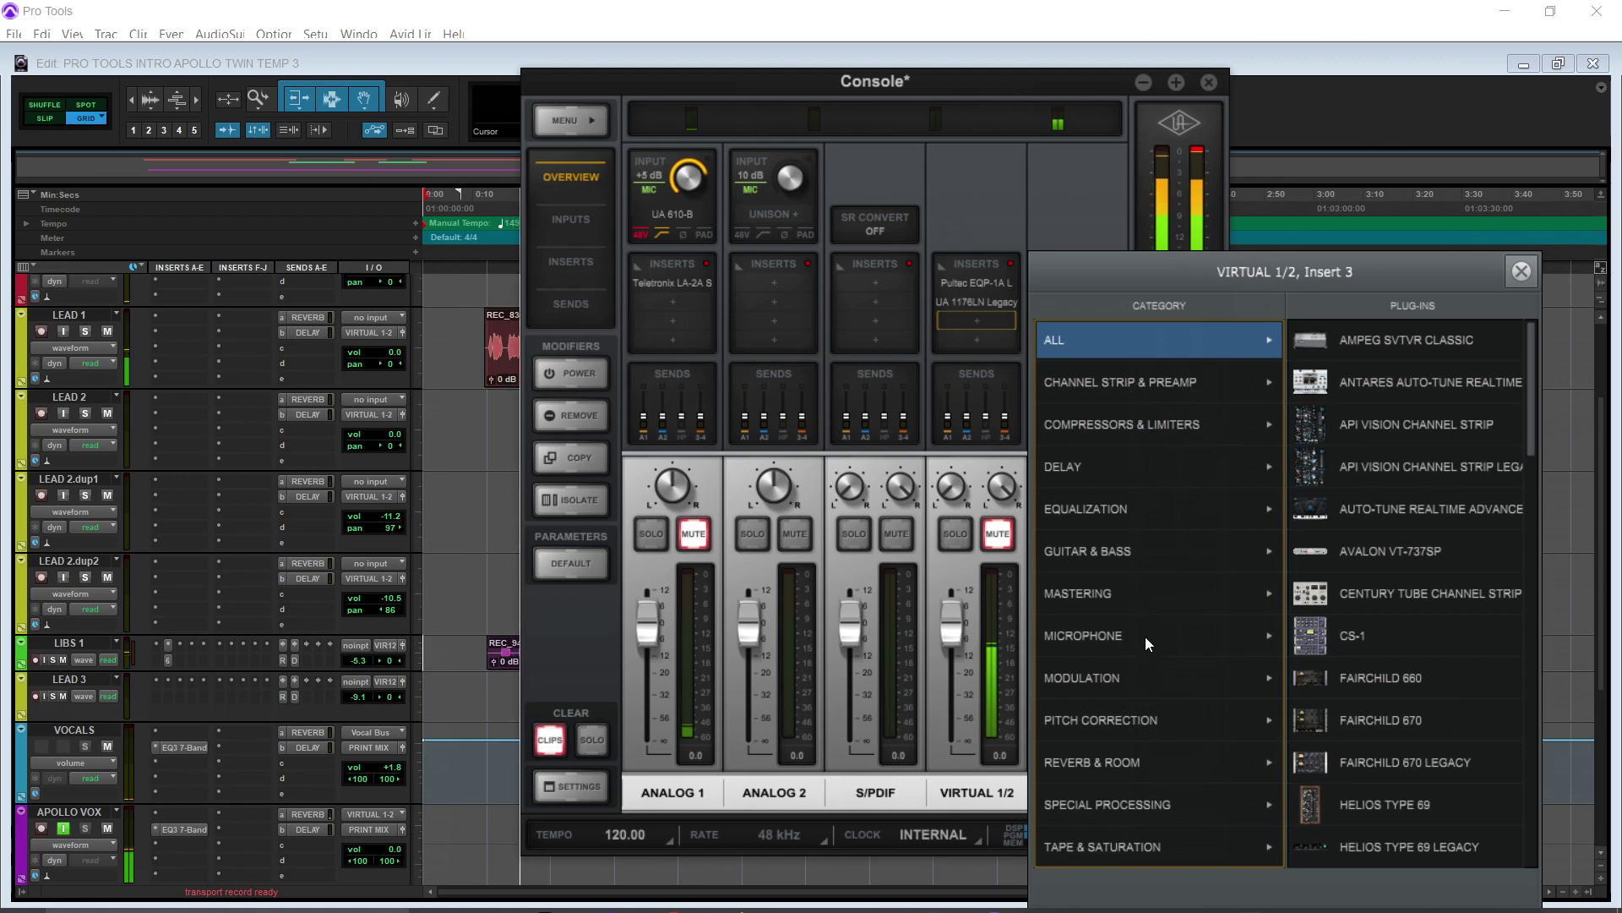
click(1153, 507)
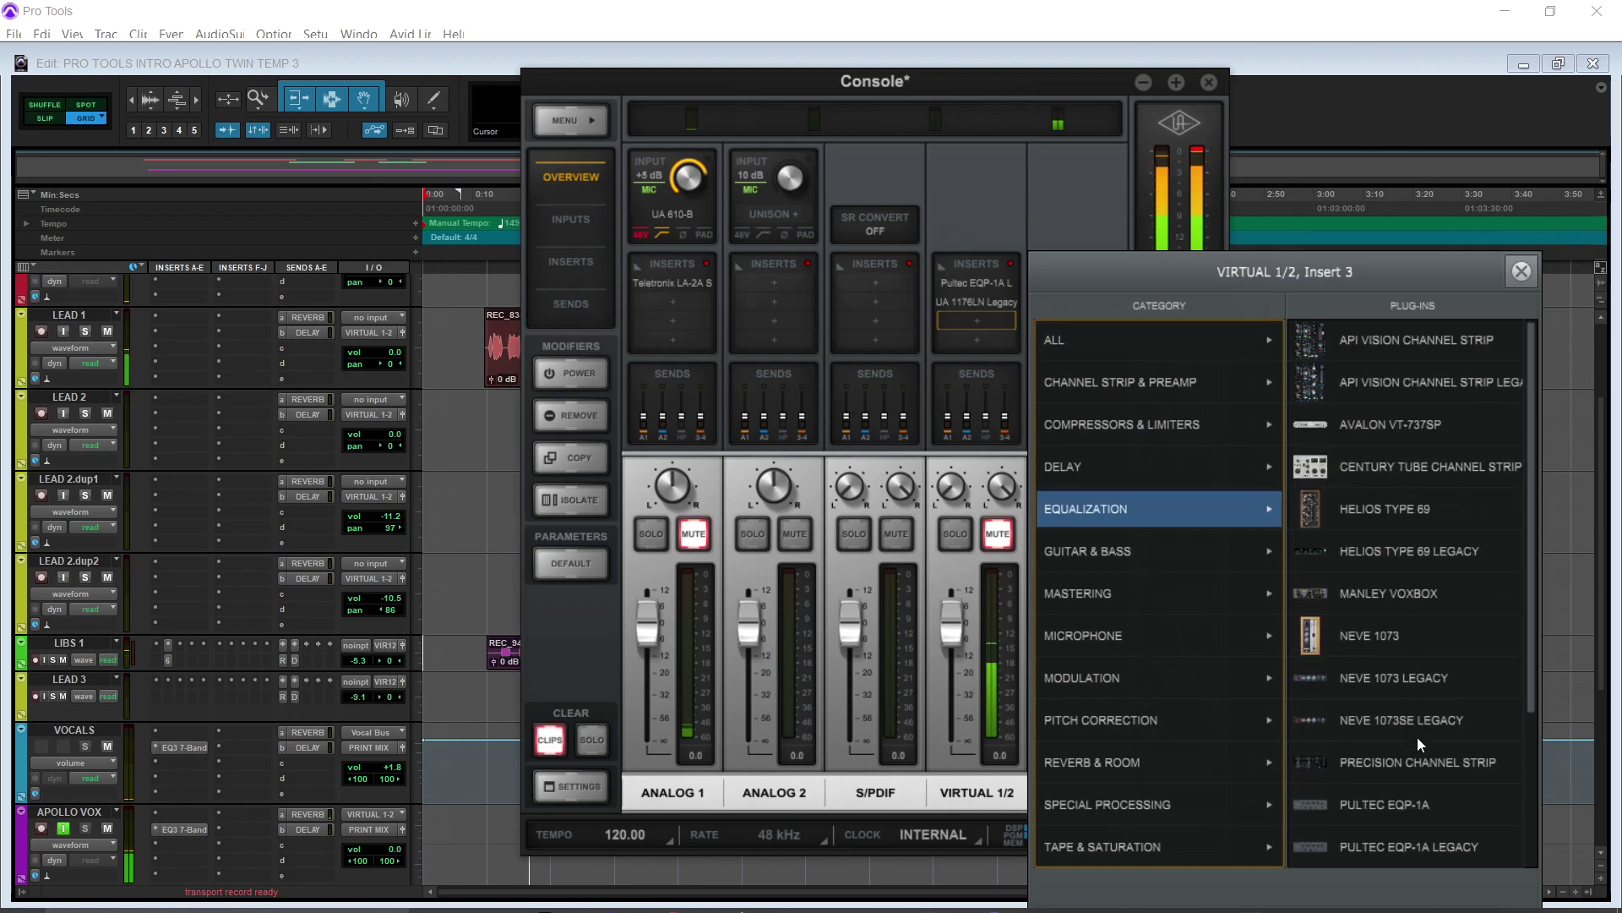
click(1411, 763)
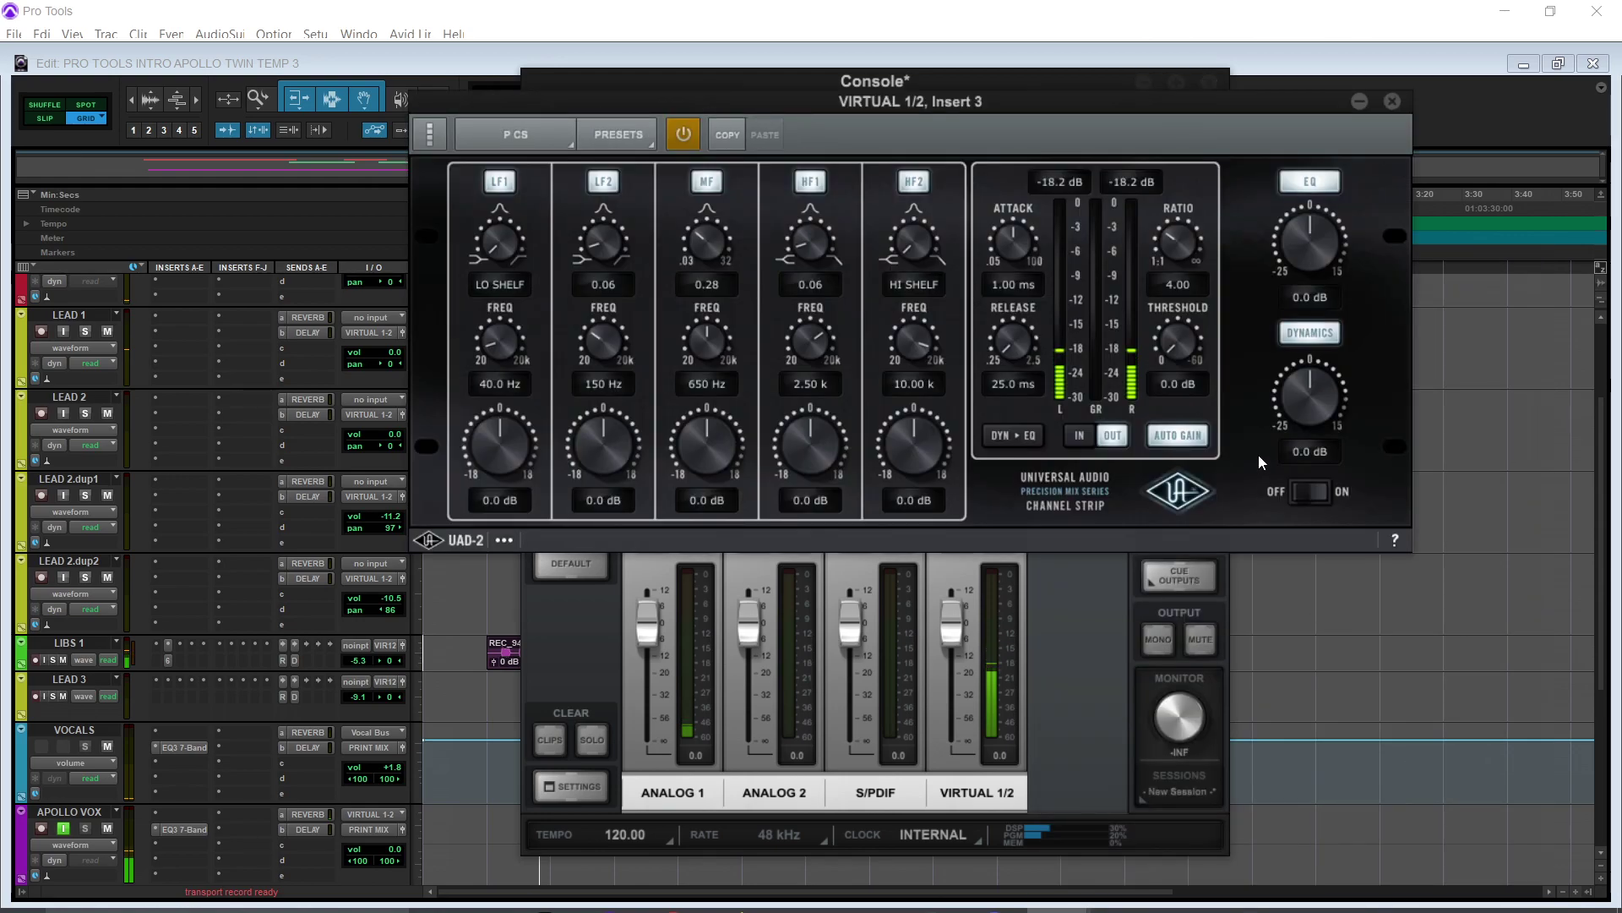
click(1322, 338)
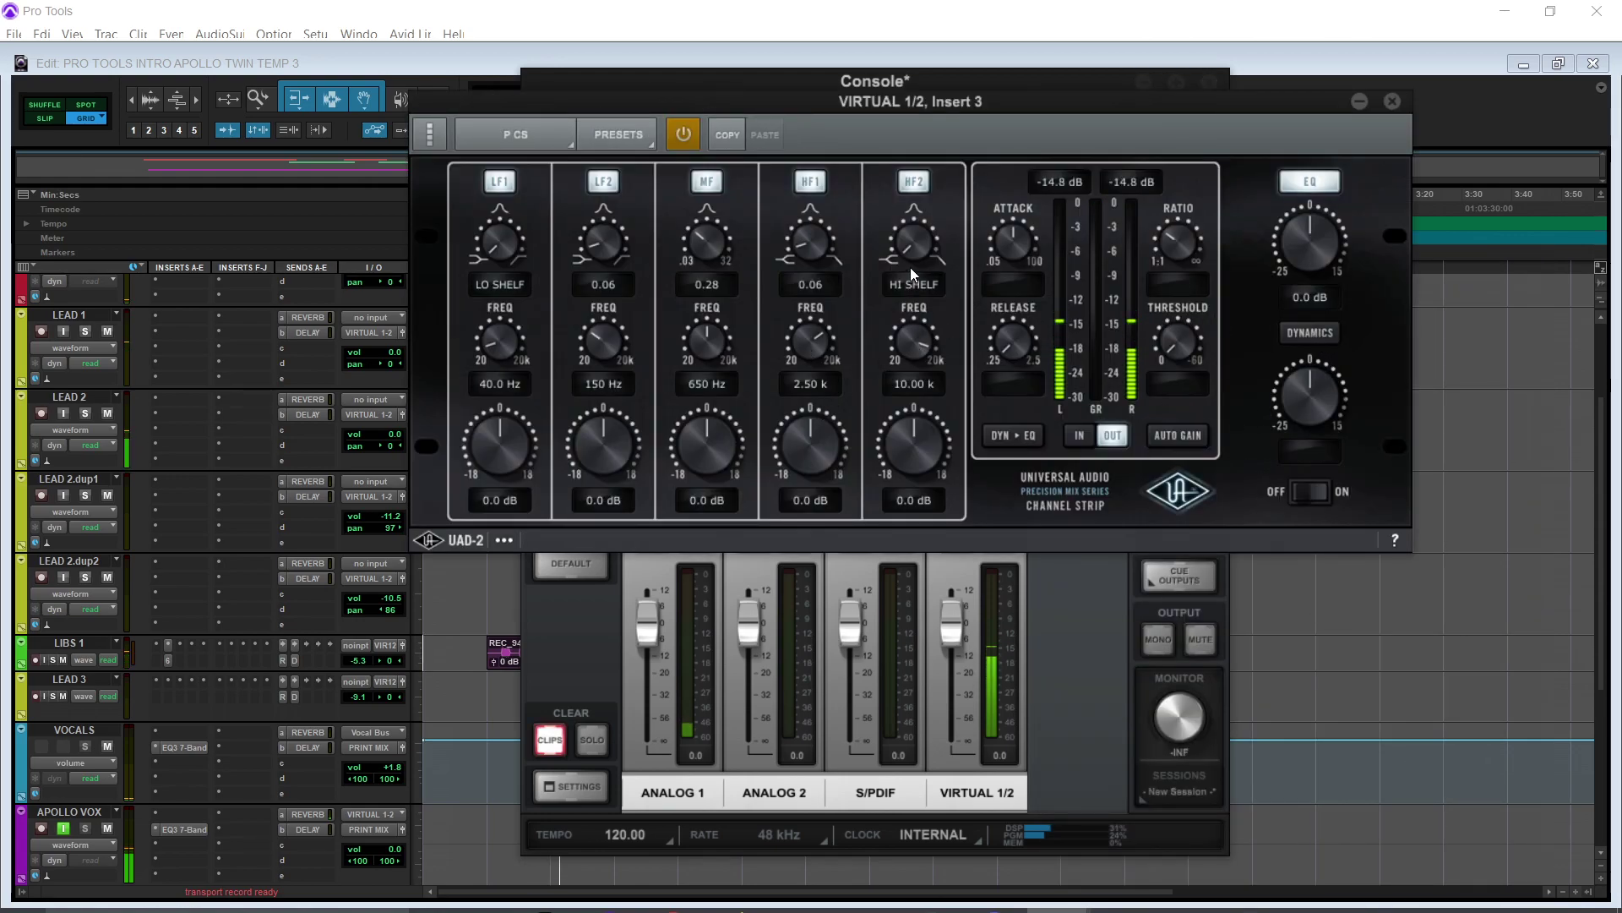
Boost the channel strip's HF2 shelf by 2.7 dB and its HF1 band by 8.6 dB at 2.77 kHz with a bandwidth of 2.84.
click(894, 294)
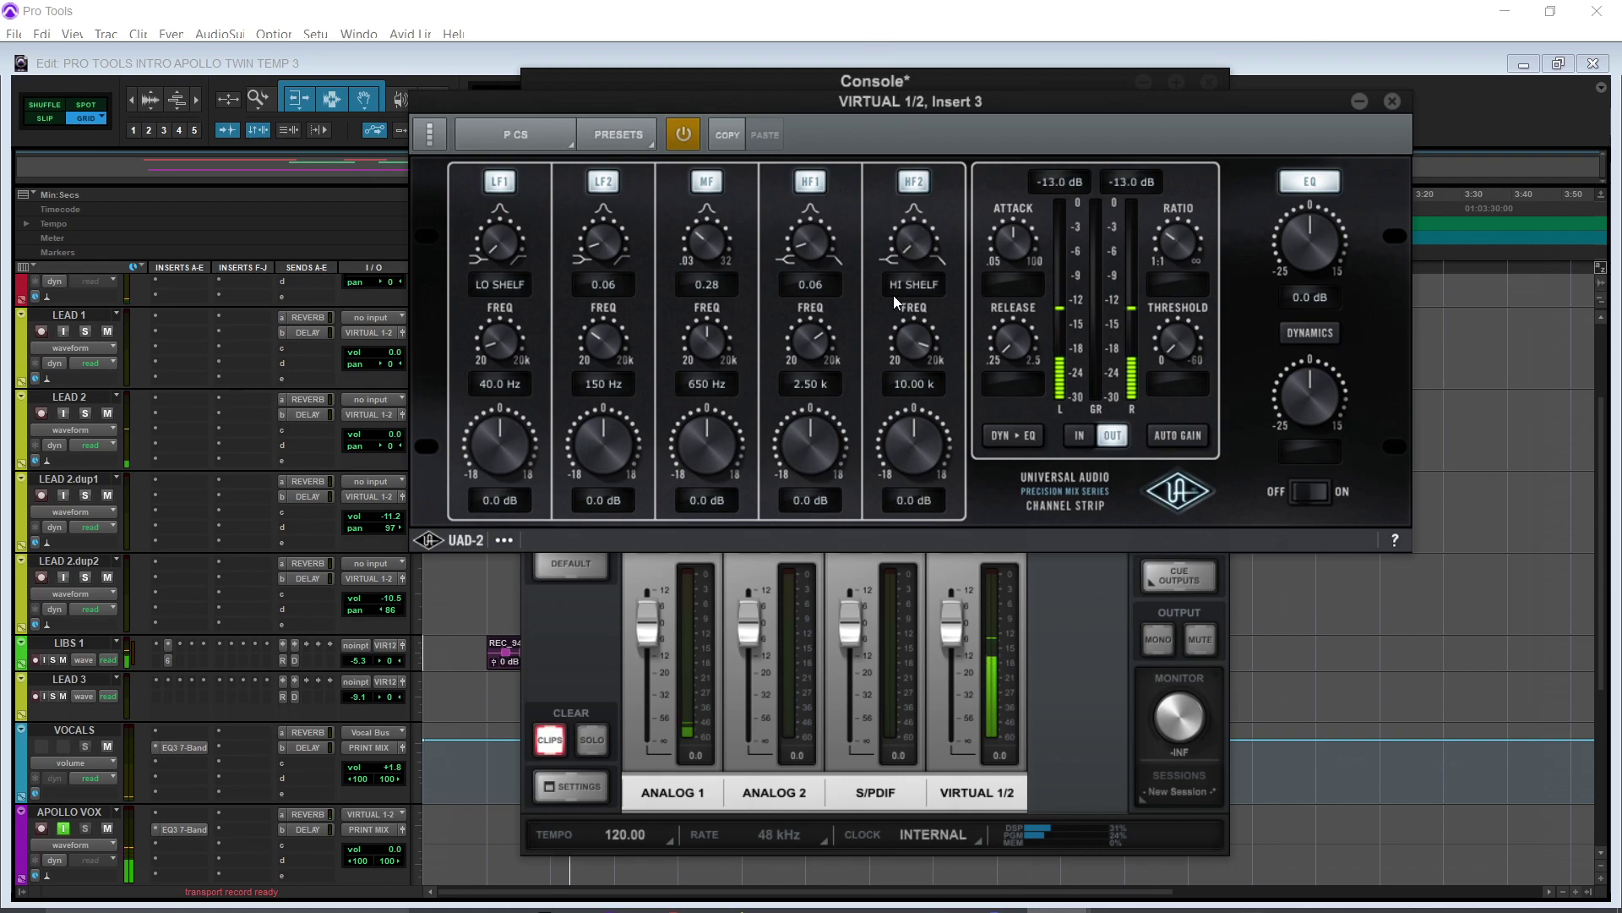
drag(925, 435, 928, 416)
click(814, 235)
drag(814, 235, 798, 168)
drag(831, 475, 833, 422)
drag(811, 340, 816, 304)
drag(813, 242, 809, 198)
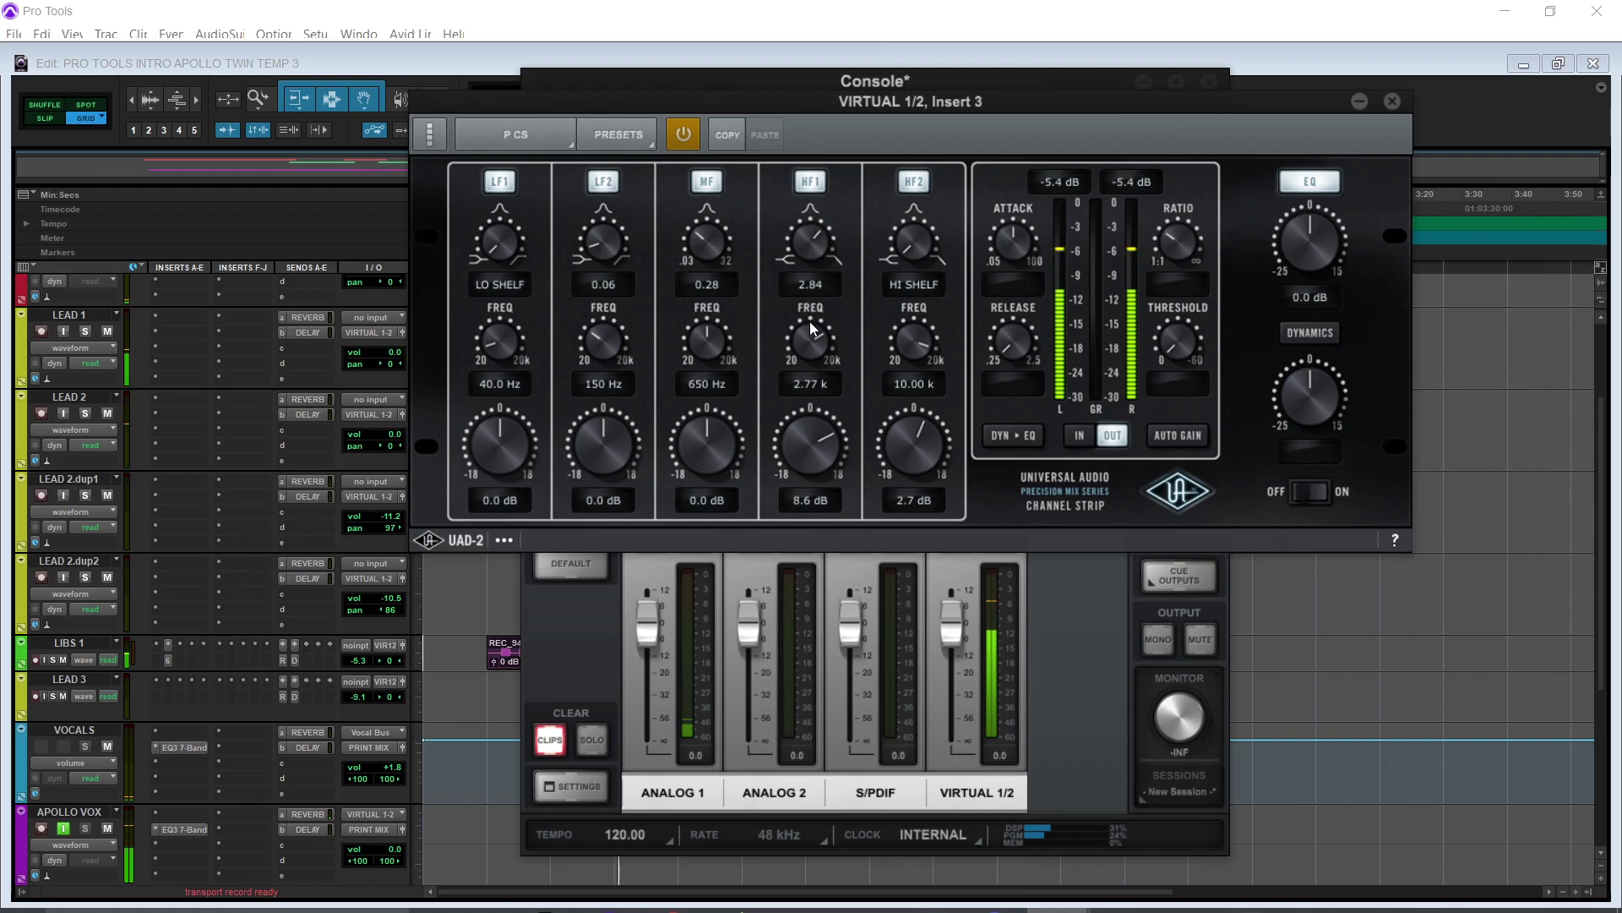
Set the HF1 band to a 2.7 dB cut at 3.78 kHz with a bandwidth of 3.39.
mouse_move(817, 352)
mouse_down()
mouse_move(814, 333)
mouse_move(817, 370)
mouse_up()
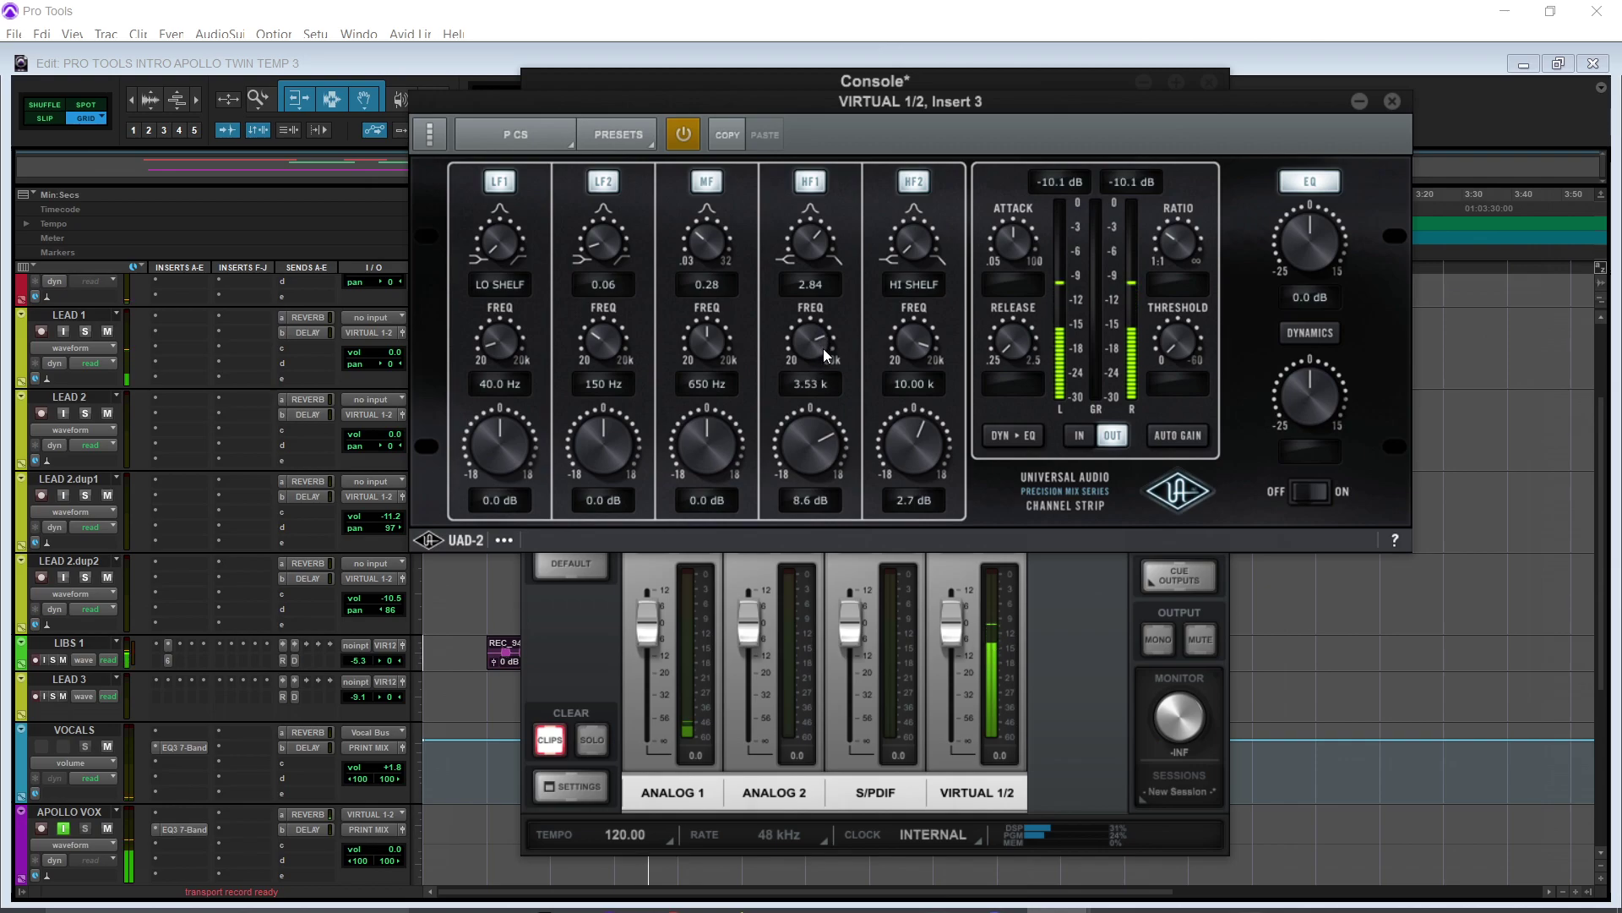
drag(816, 269, 815, 246)
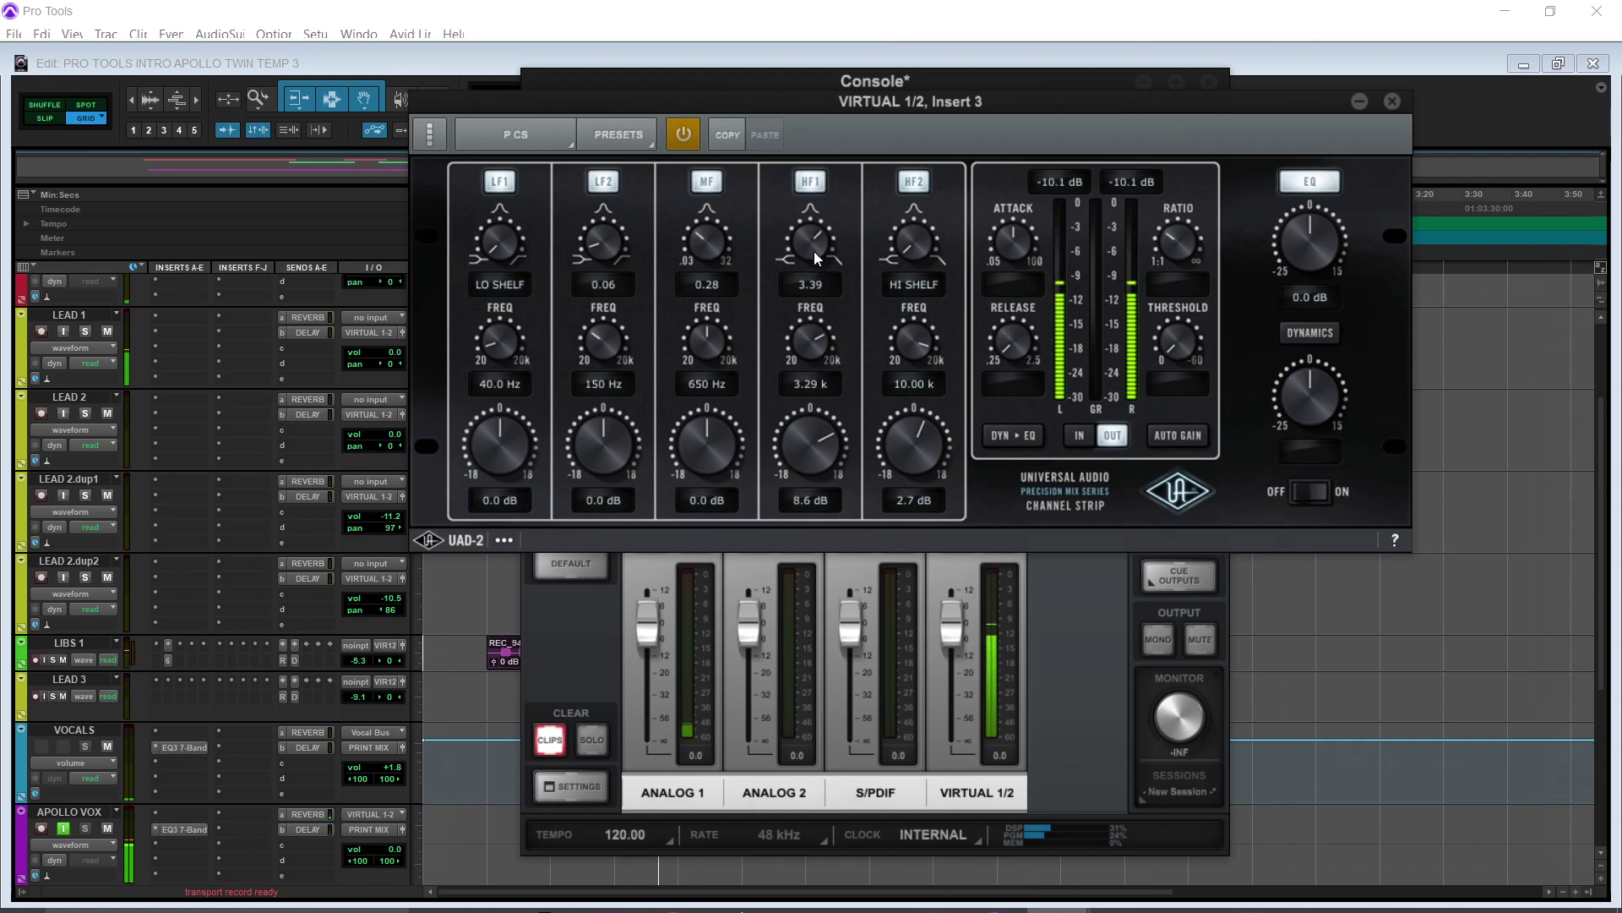
drag(803, 435, 834, 411)
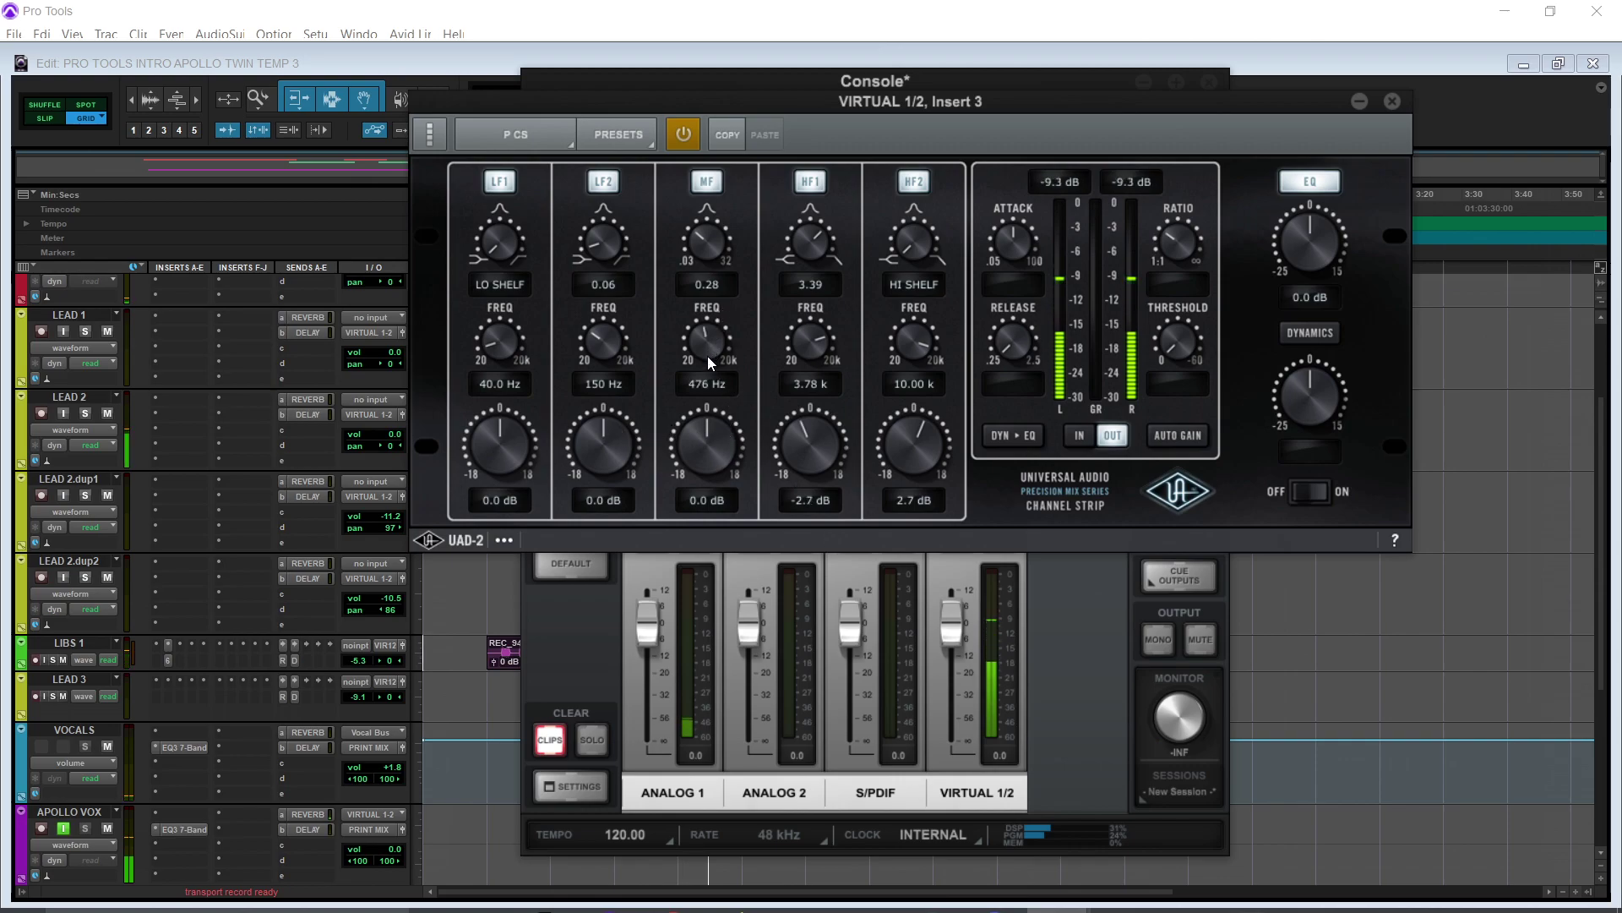
Boost the MF band by 5.9 dB at 772 Hz with a bandwidth of 1.33.
drag(707, 360, 711, 400)
drag(706, 243, 707, 183)
drag(705, 448, 707, 405)
drag(707, 338, 708, 316)
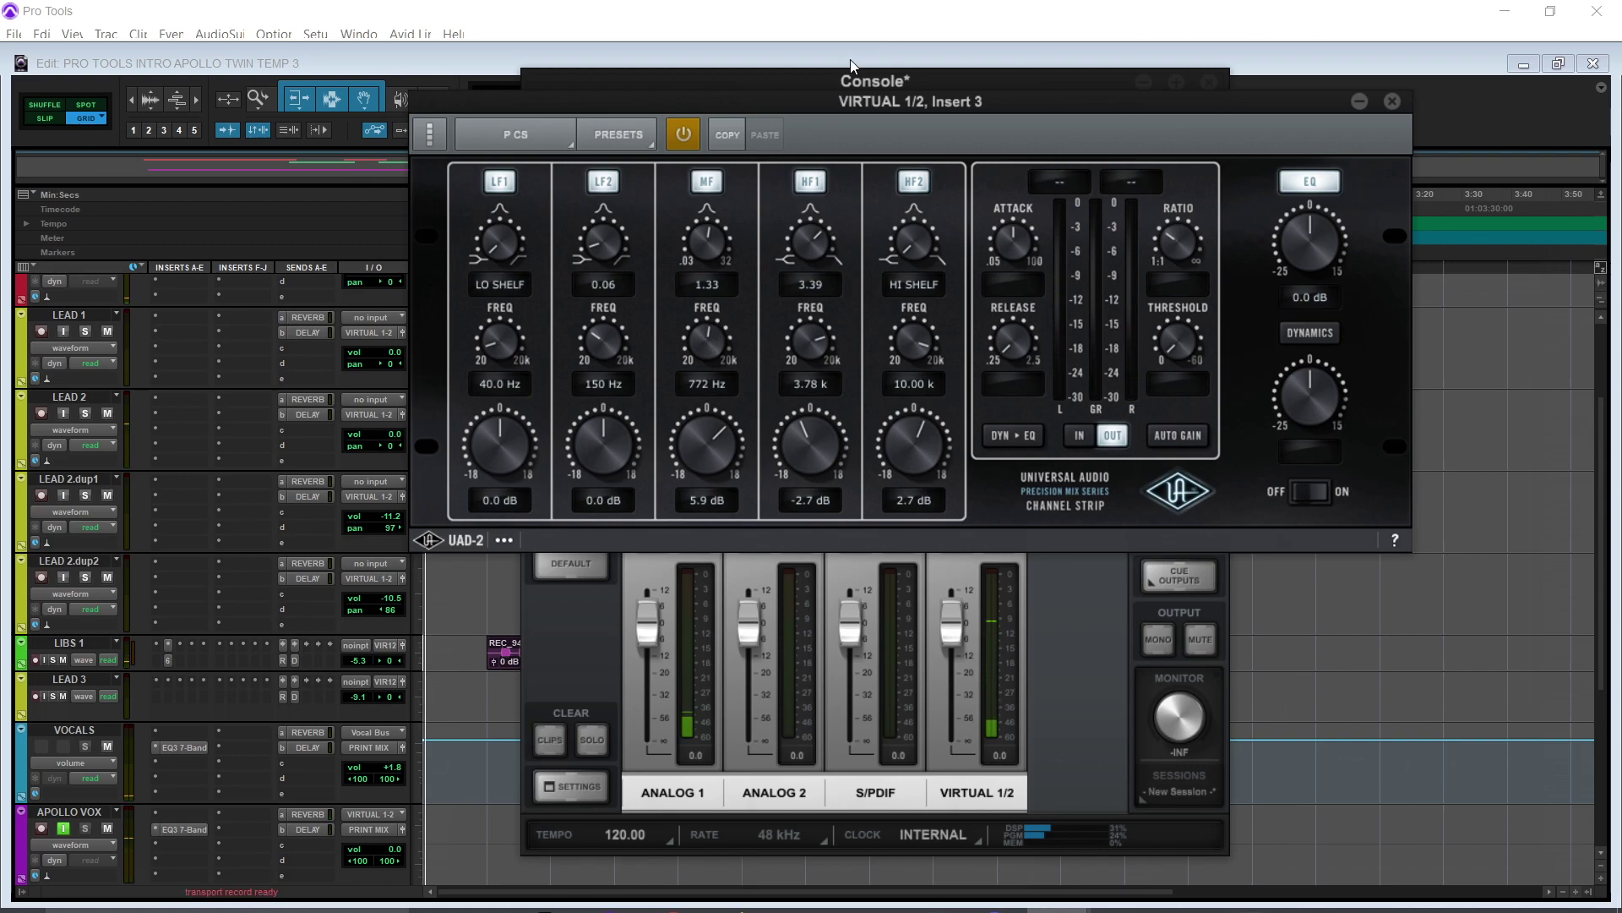
Replay the vocals, cut the channel strip's MF band by 2.5 dB and set its HF2 shelf to 3.2 dB at 20.0 kHz.
click(774, 74)
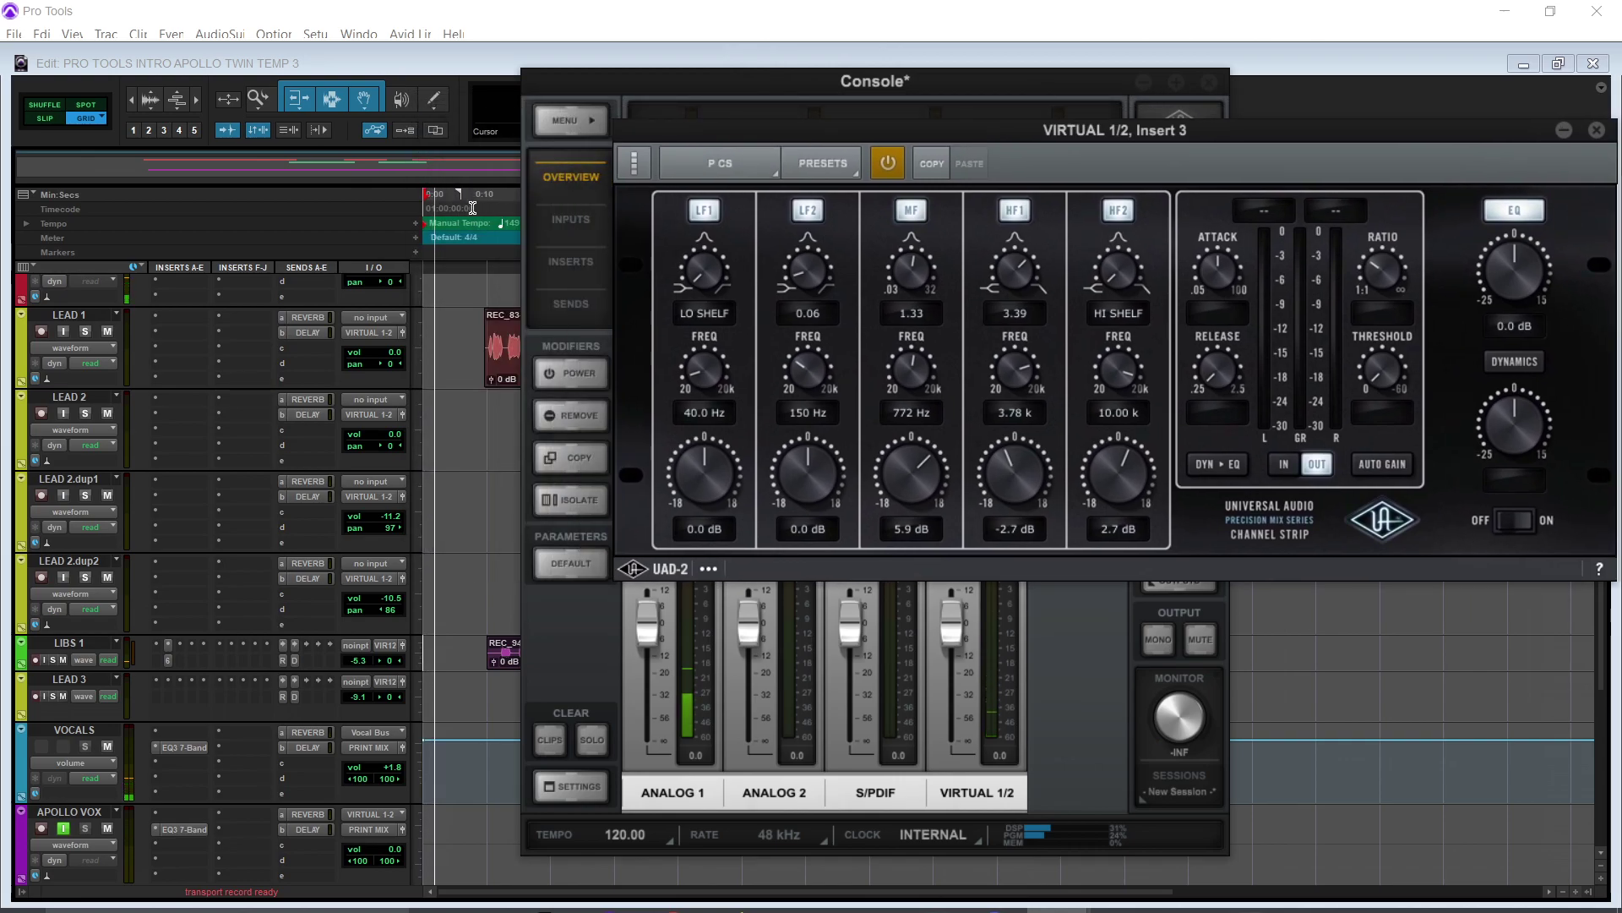
key(alt+Tab)
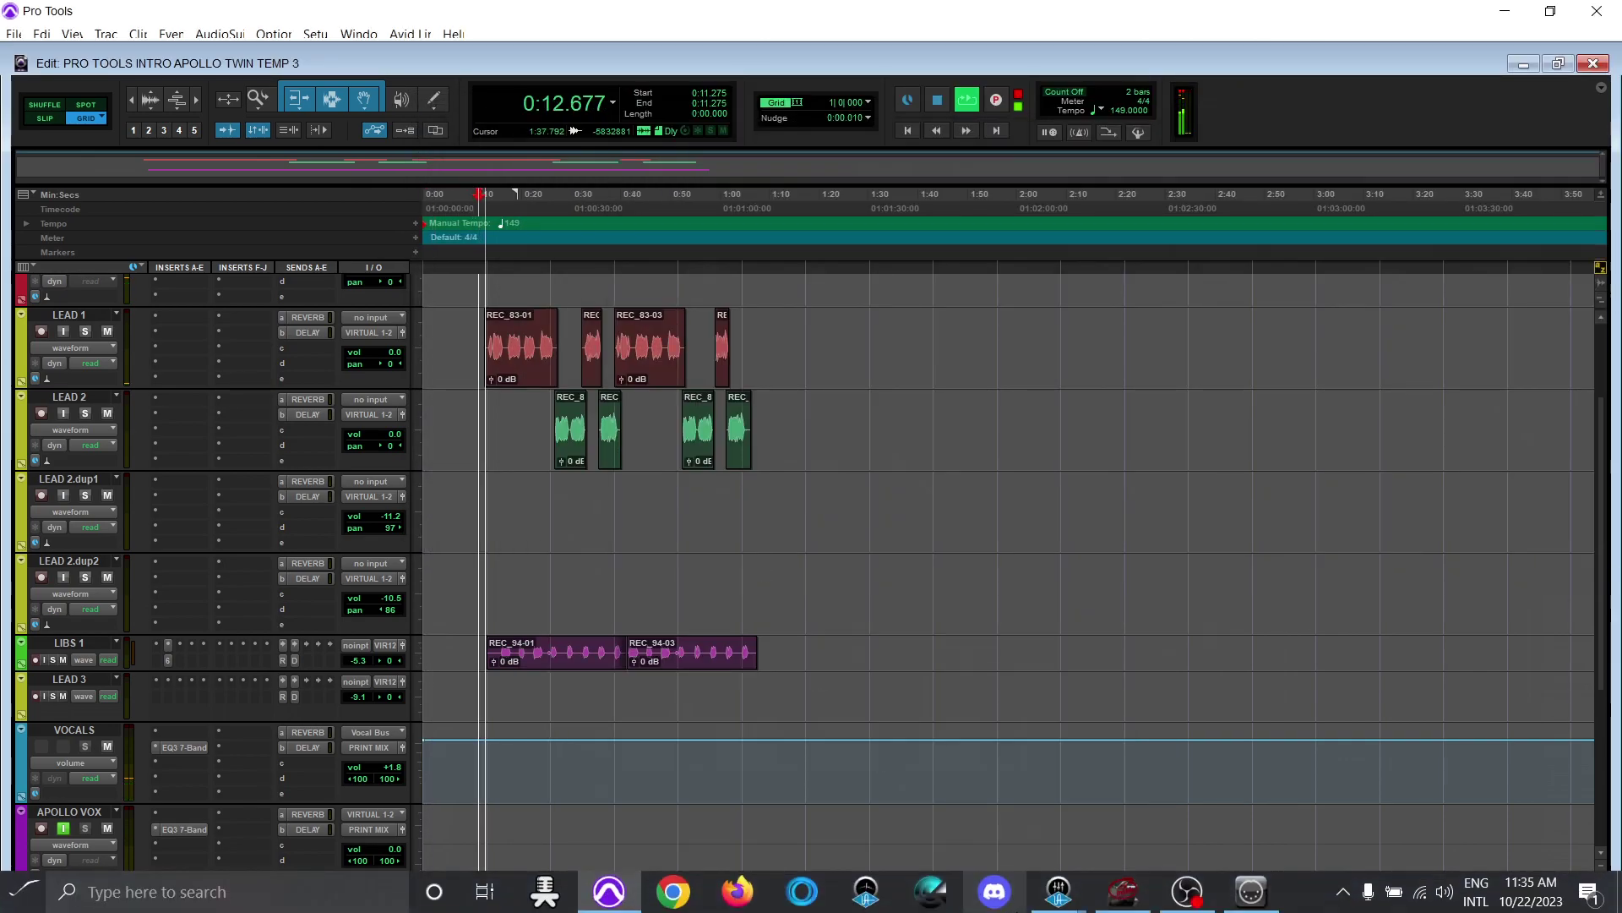
mouse_move(1054, 900)
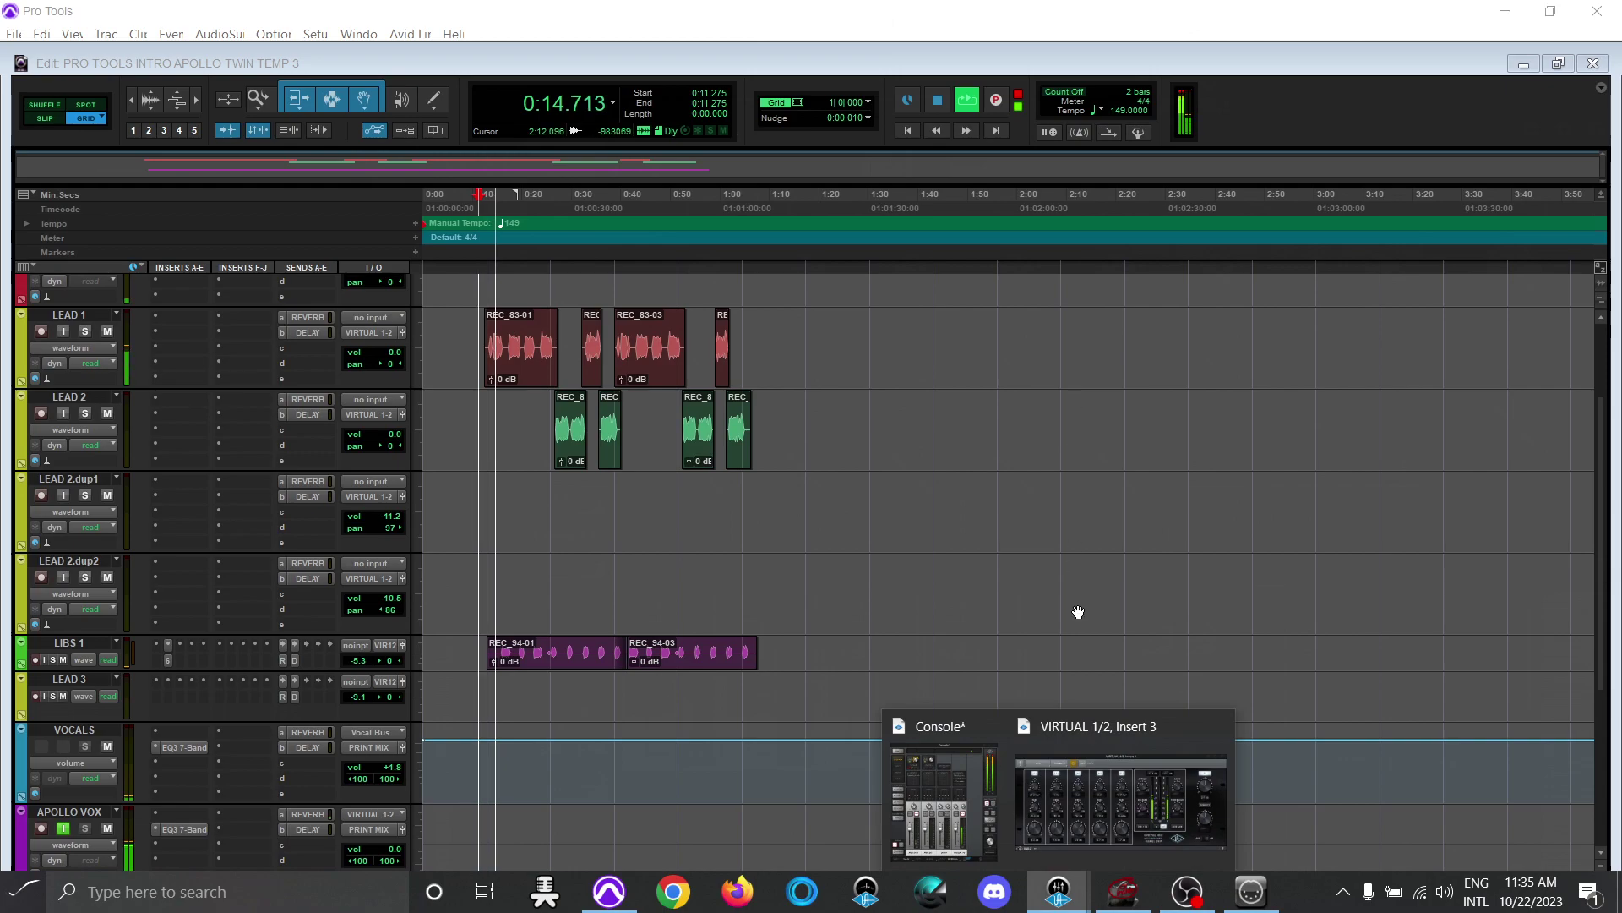
click(1061, 782)
drag(906, 432, 930, 526)
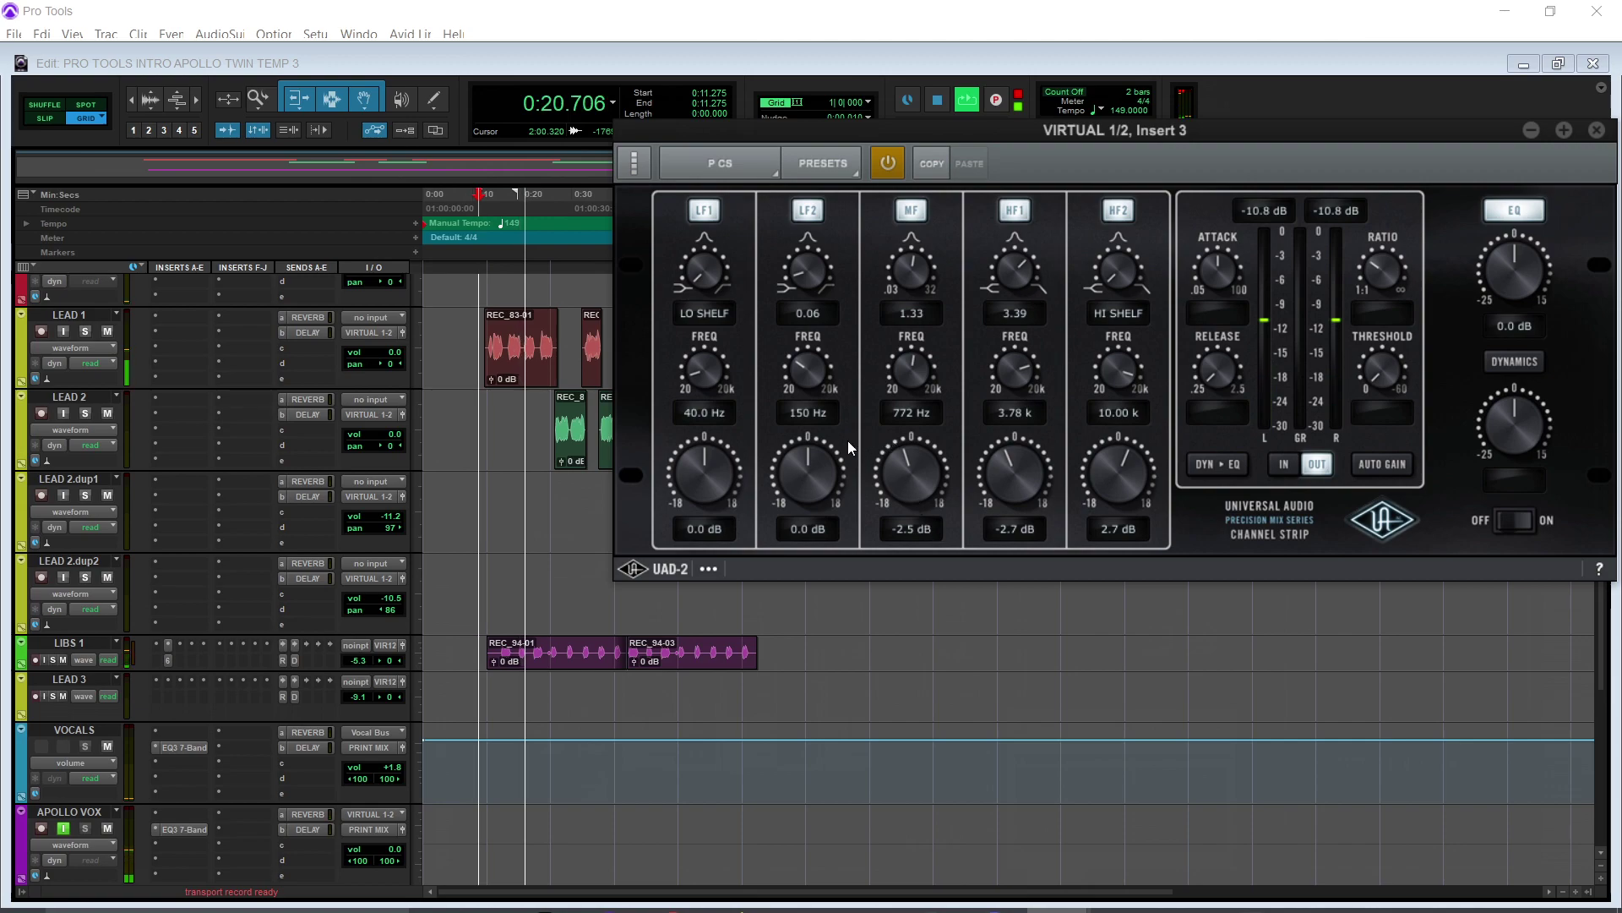
drag(1122, 355, 1118, 464)
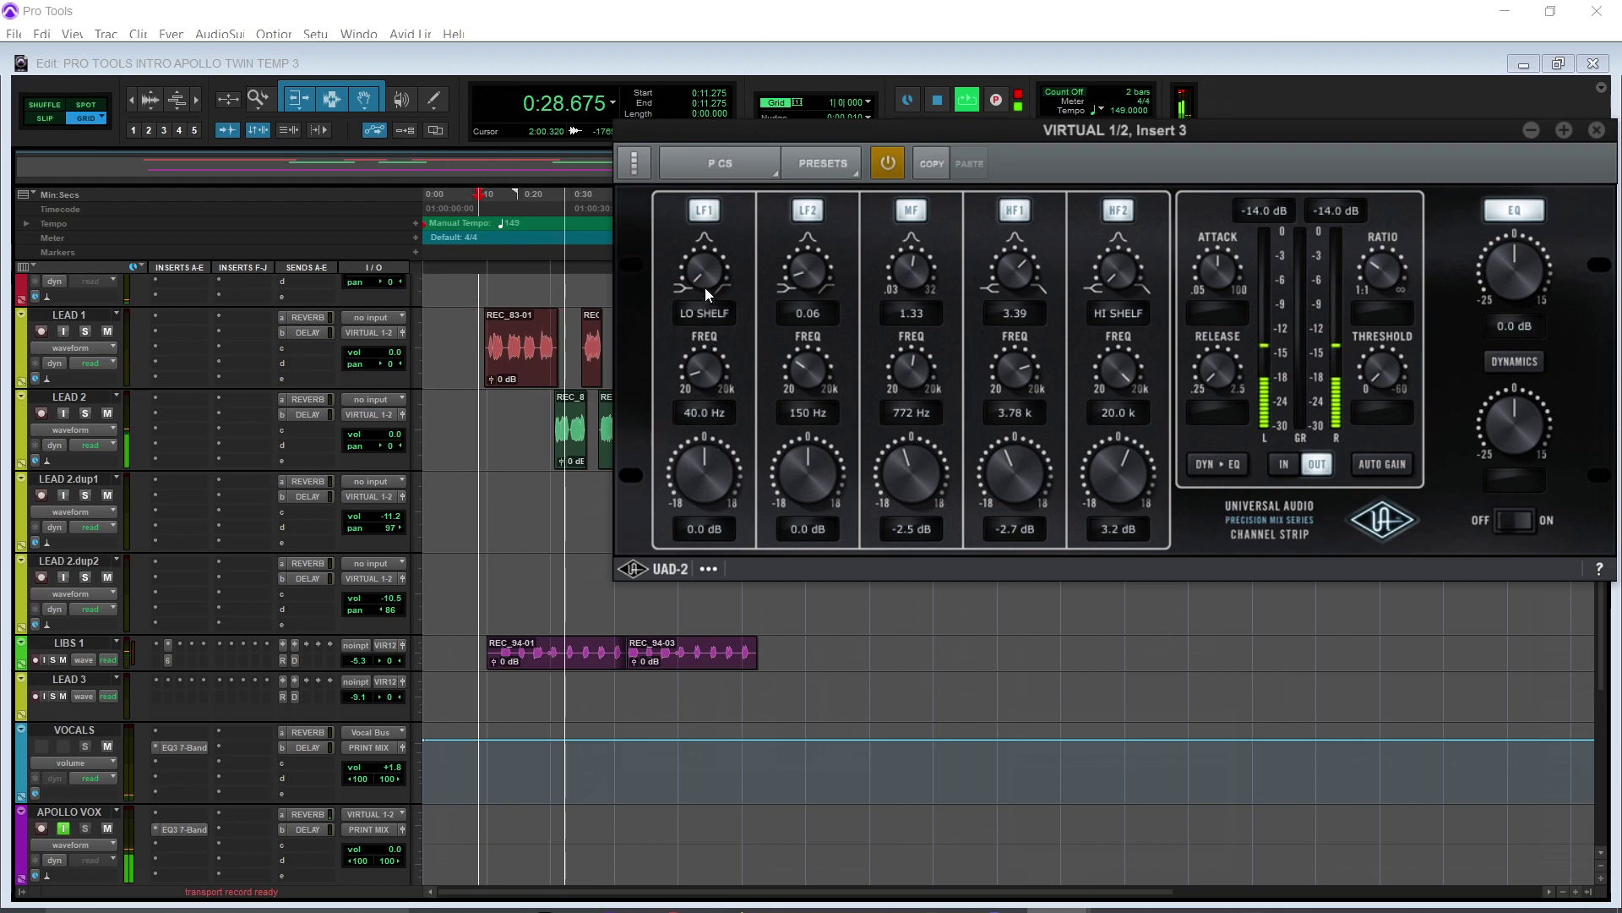
Sweep the LF2 band with a bandwidth of 1.19 and cut it by 2.7 dB at 2.14 kHz.
drag(812, 269, 798, 191)
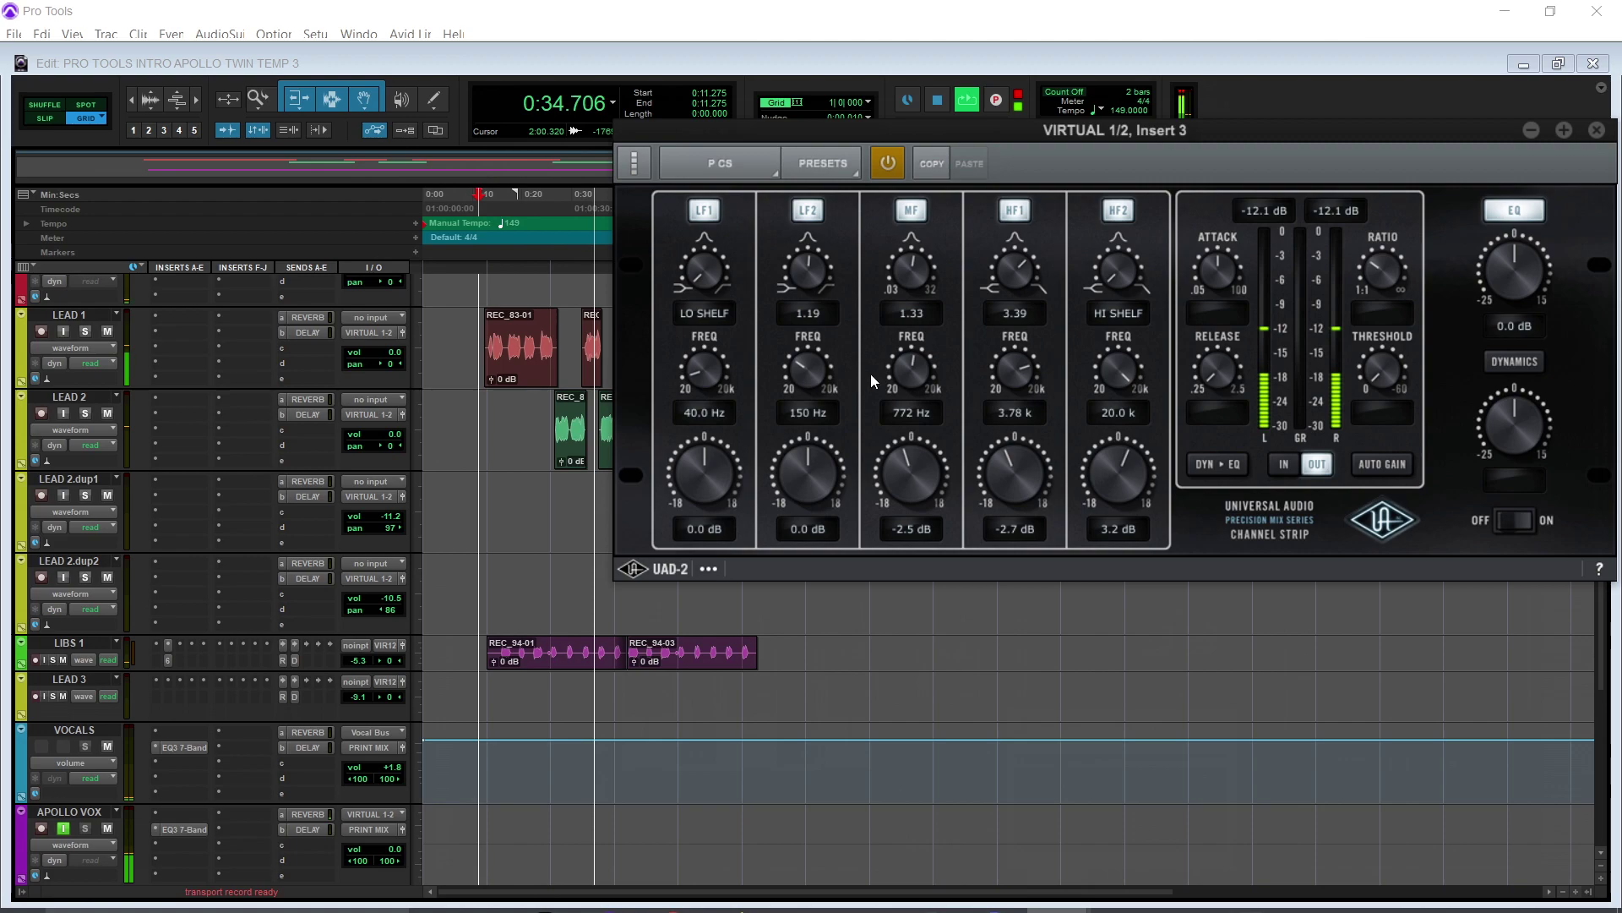
drag(808, 377, 802, 313)
drag(819, 509, 819, 461)
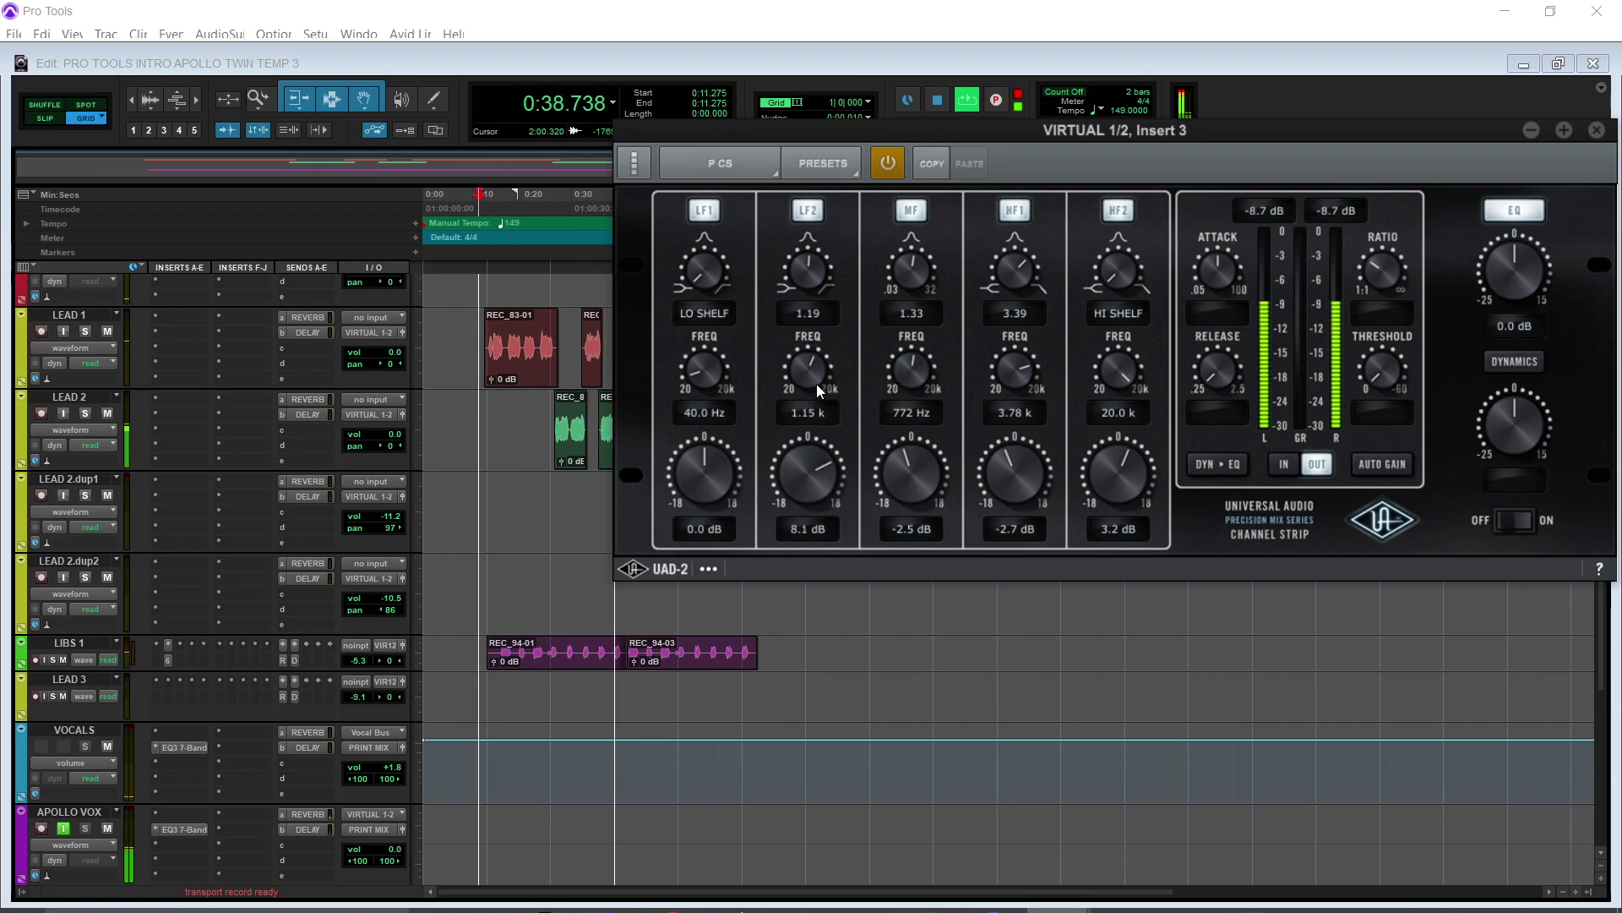
mouse_move(814, 370)
mouse_down()
mouse_move(819, 348)
mouse_move(826, 361)
mouse_up()
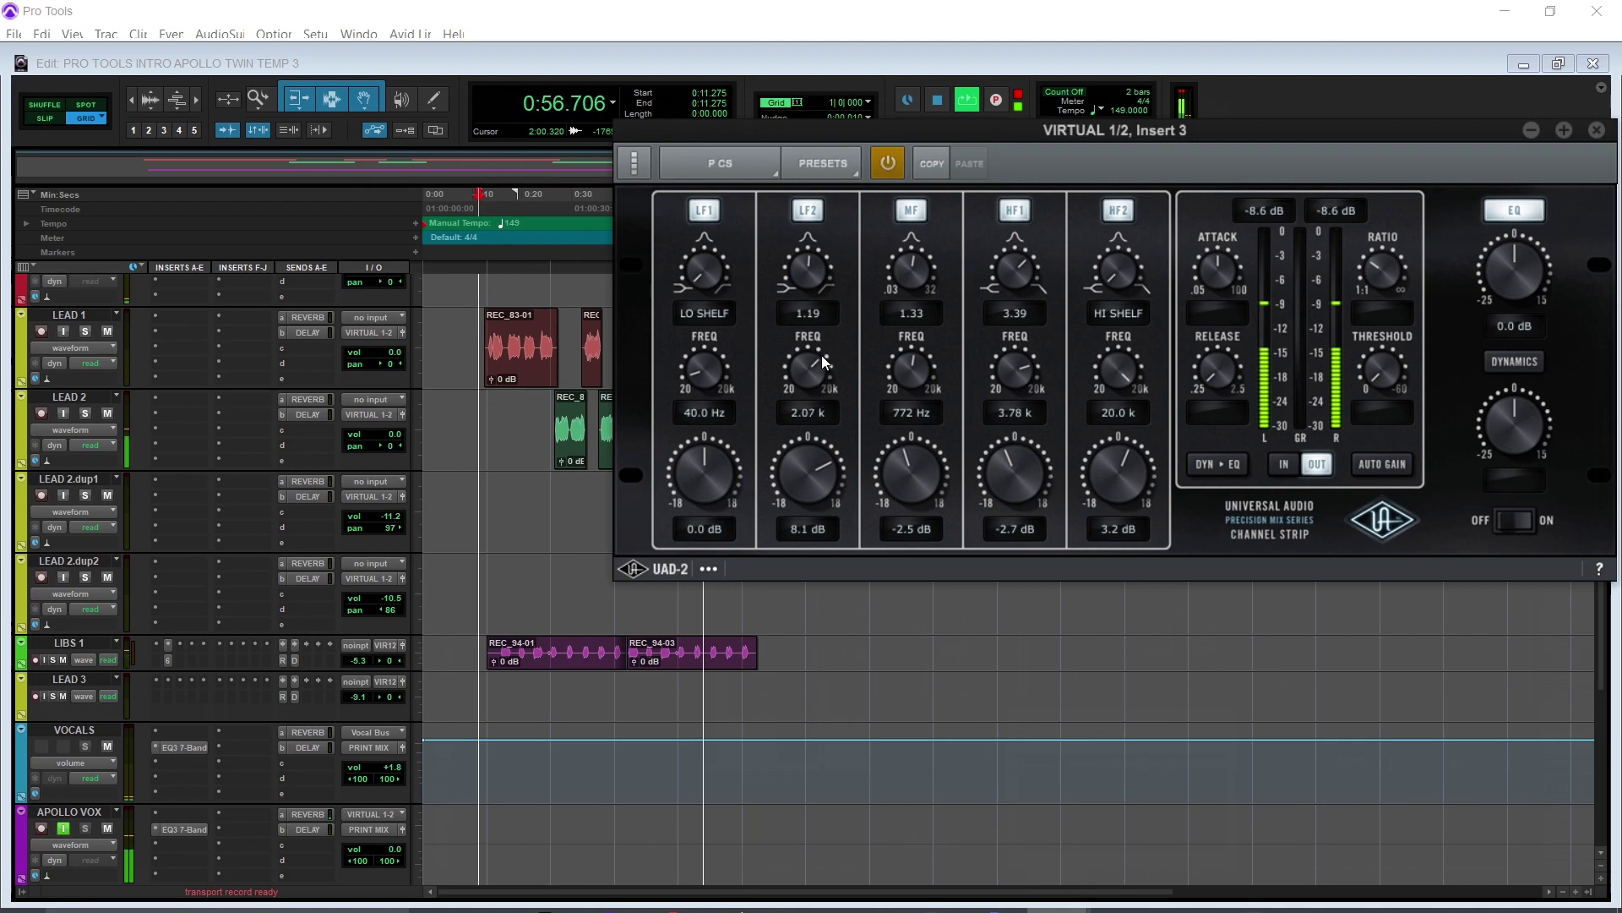
drag(819, 359, 819, 352)
drag(819, 495, 818, 517)
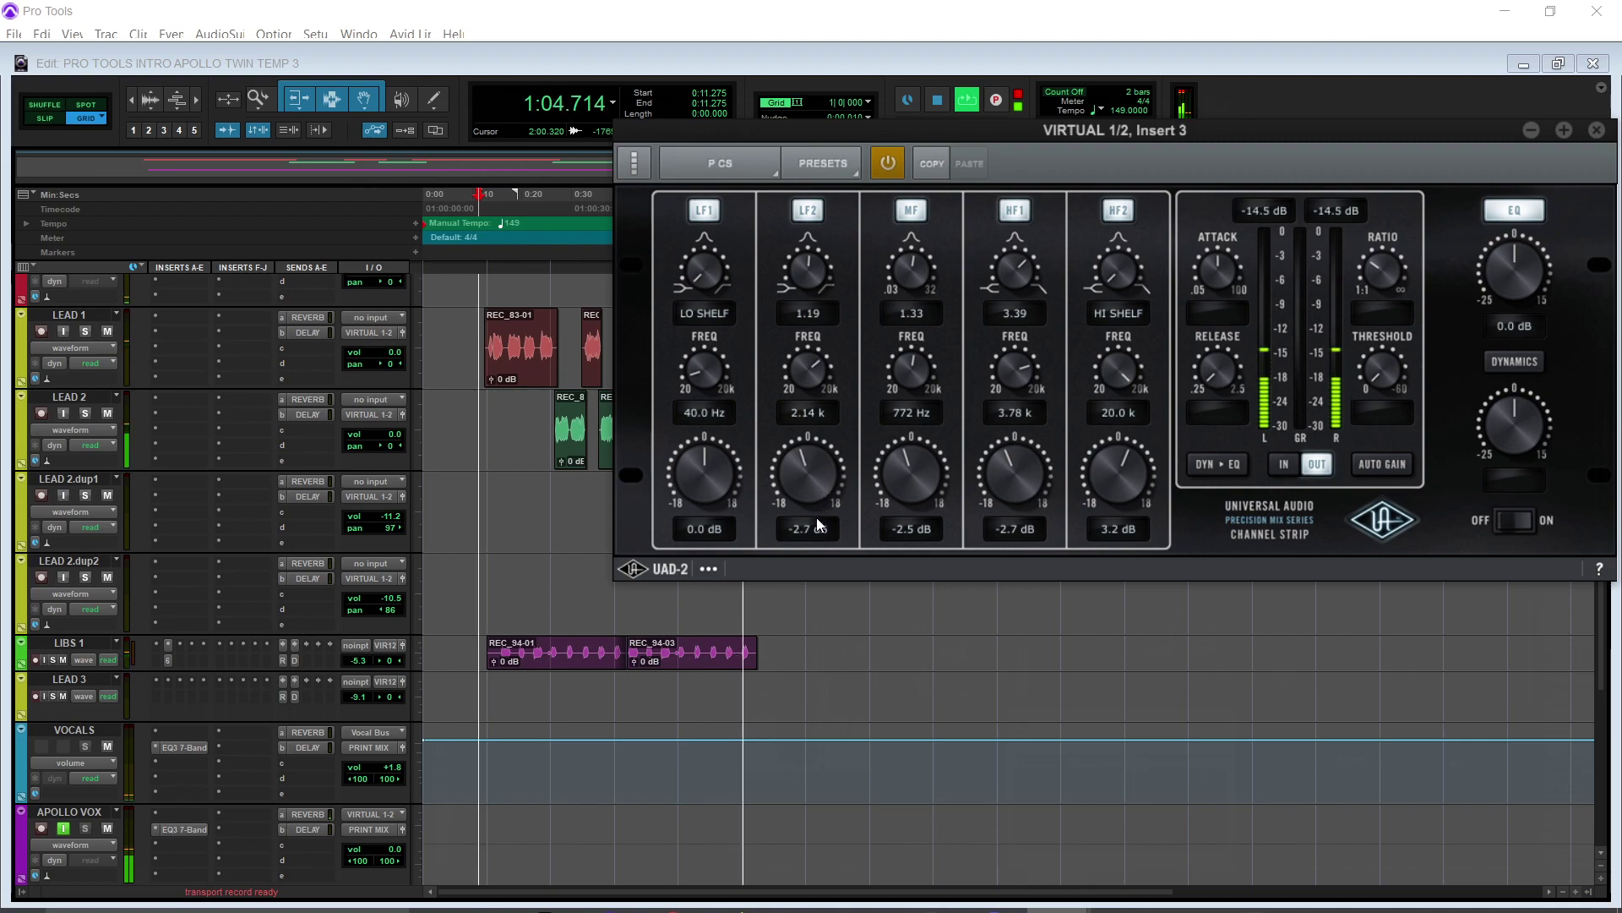
Restart playback, bring the Universal Audio Console mixer forward and close the channel strip window.
key(space)
key(space)
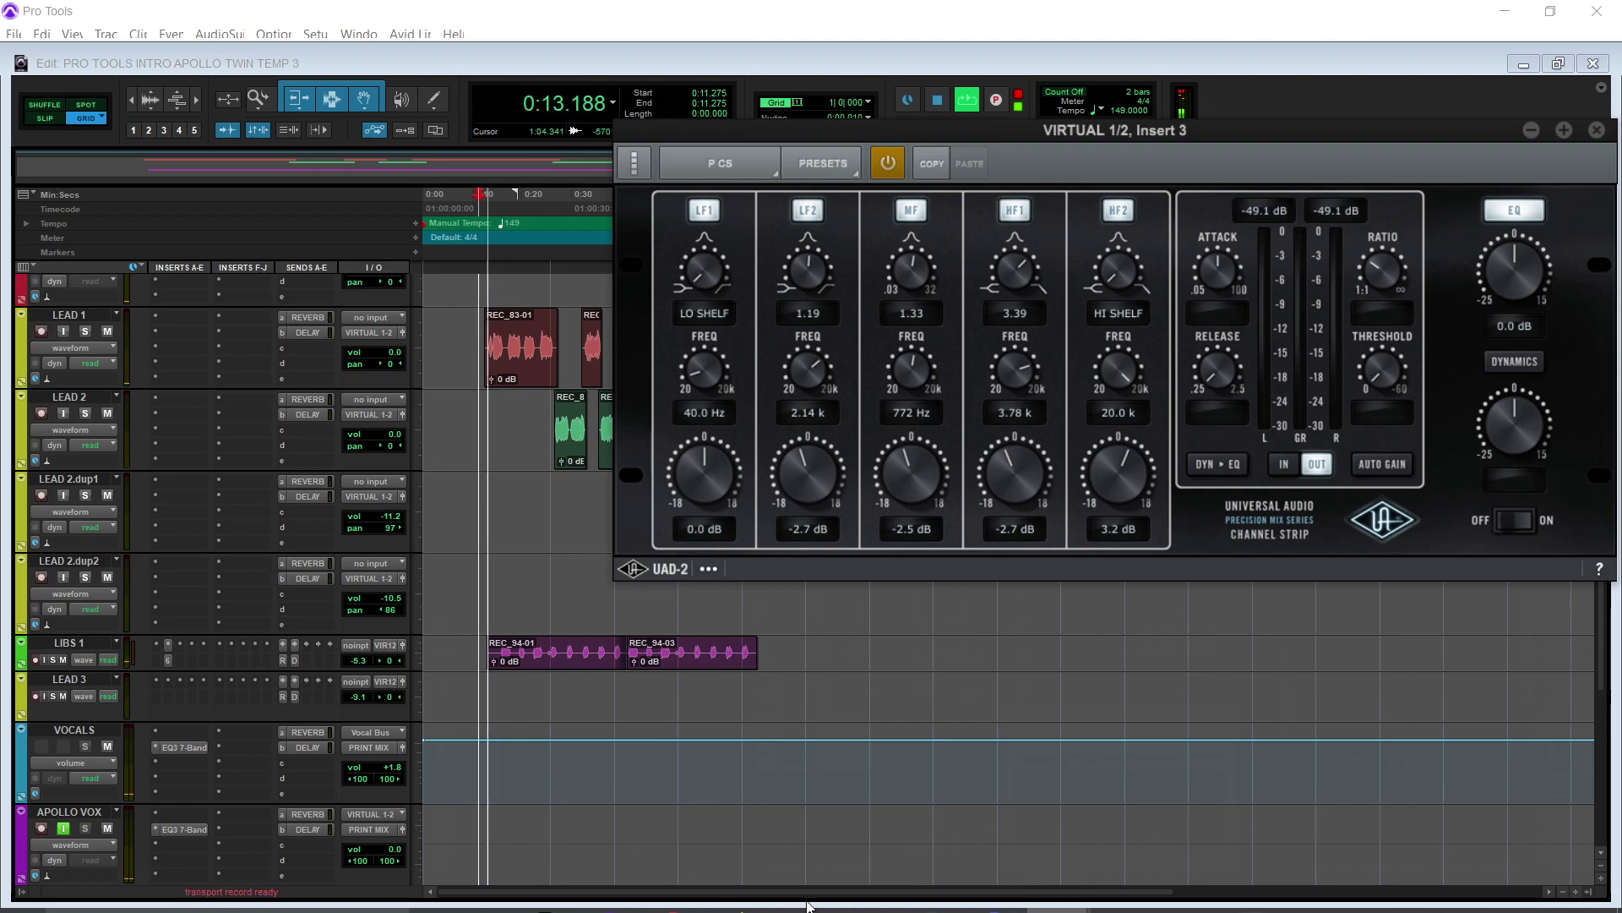
mouse_move(810, 909)
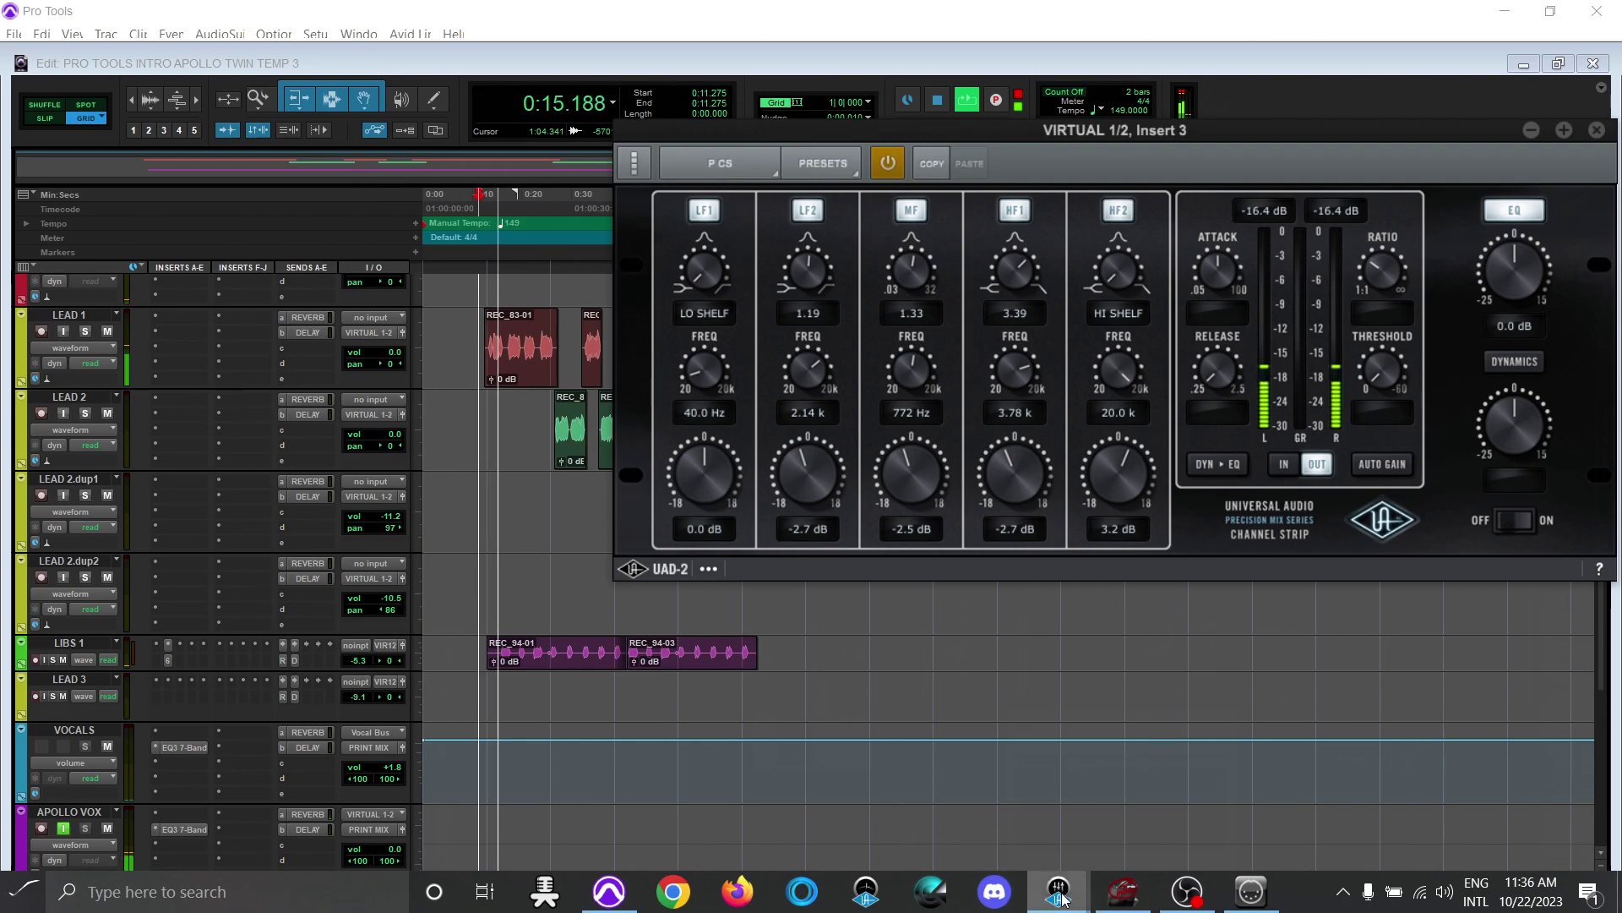
mouse_move(1062, 900)
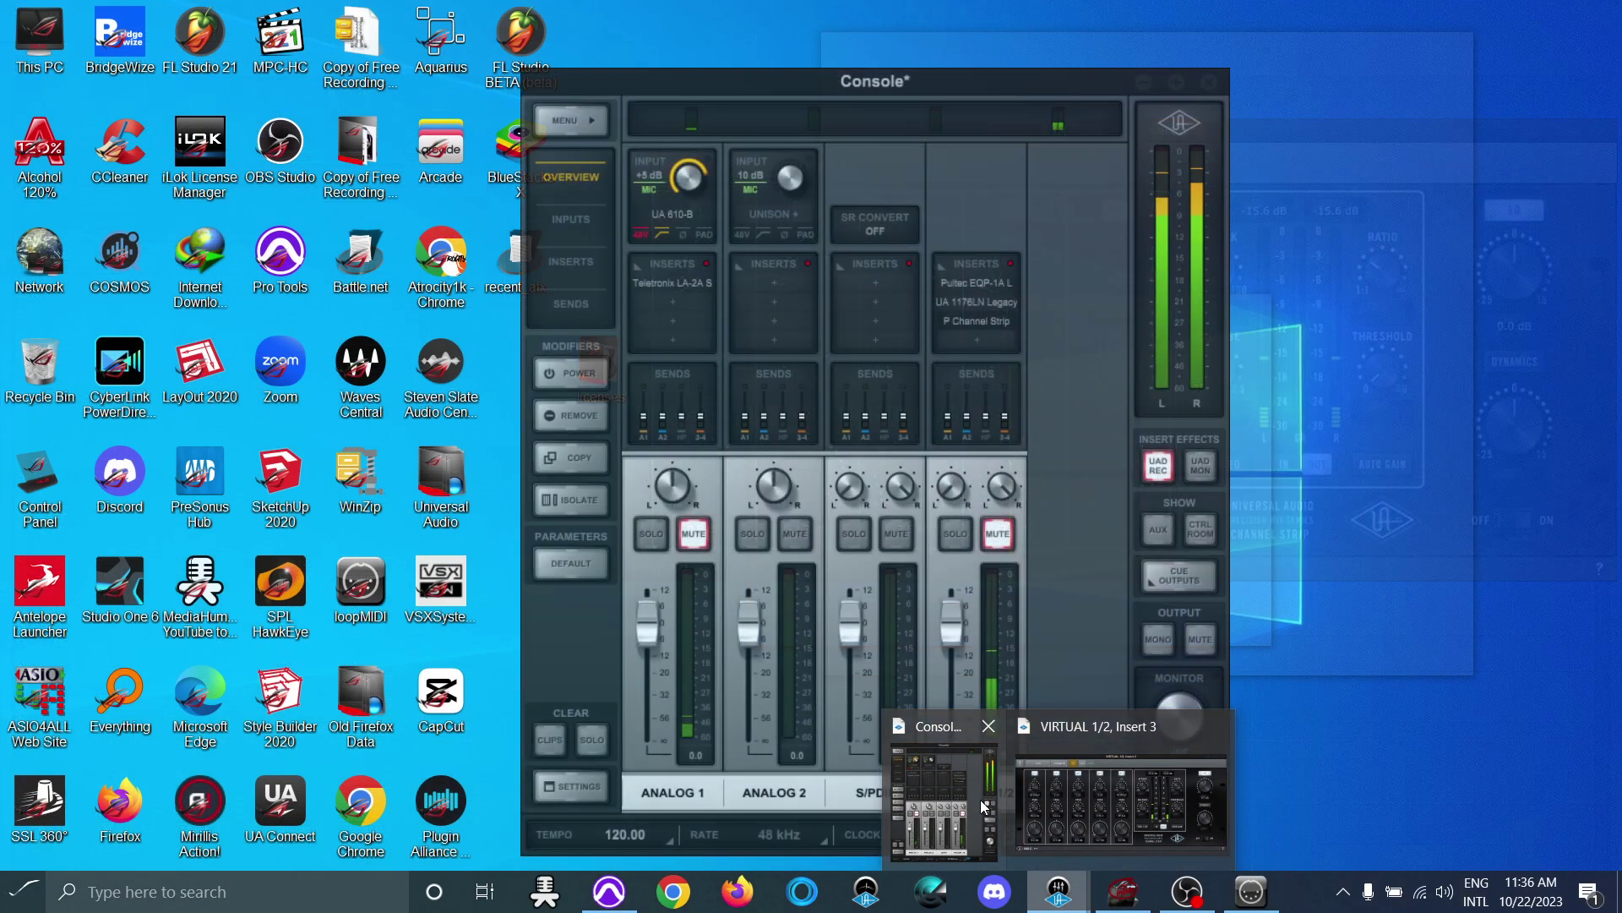
click(984, 807)
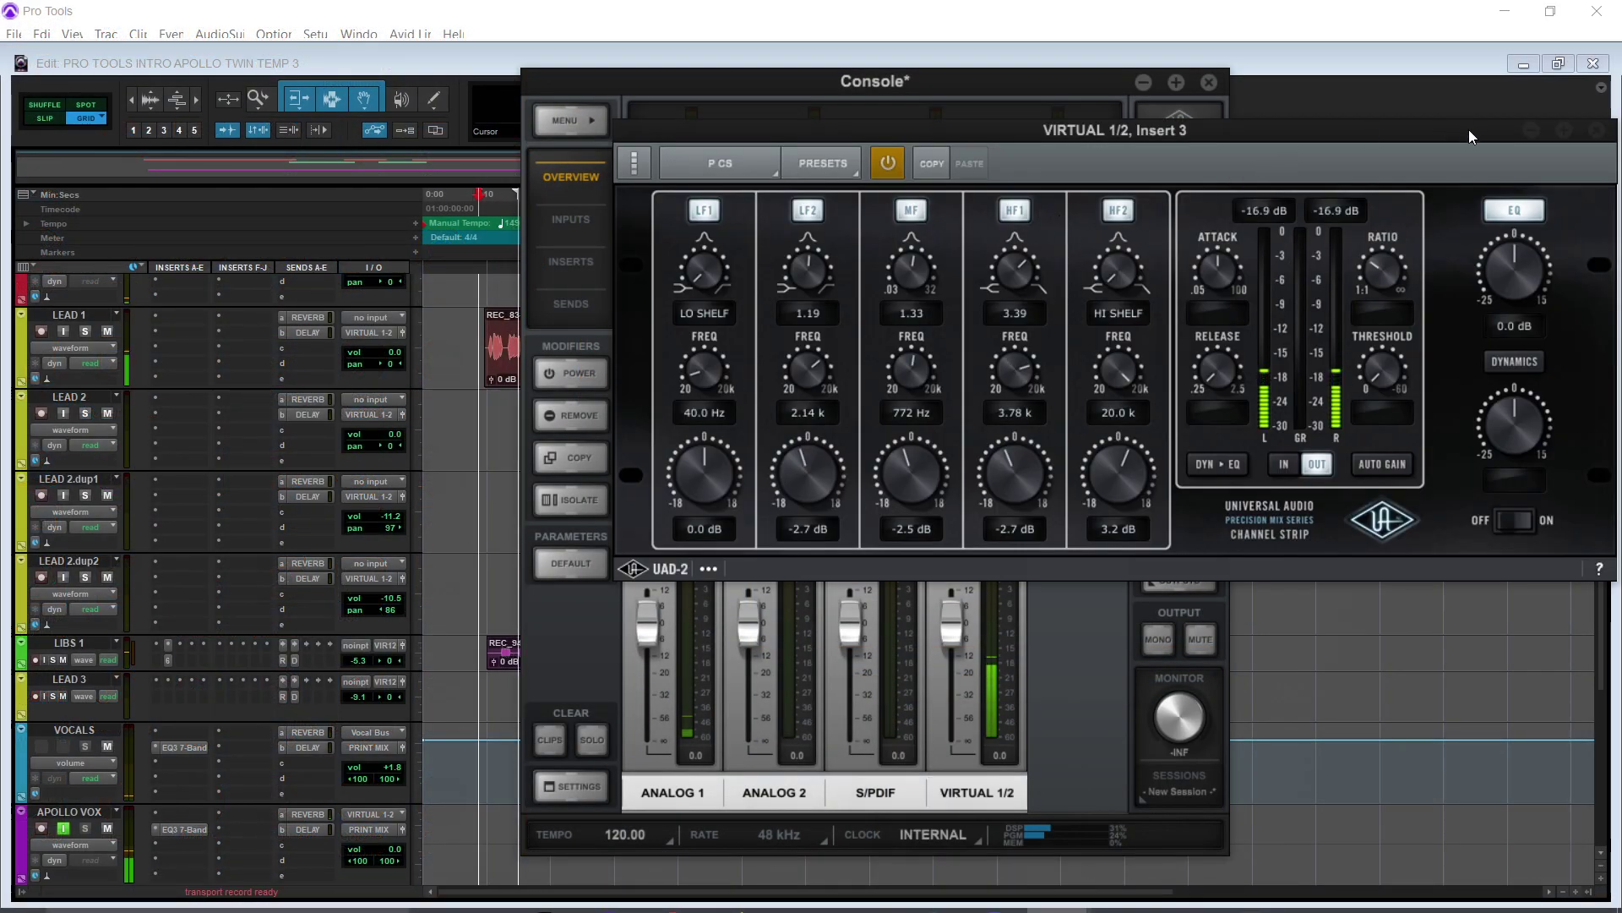
drag(1468, 136, 1306, 154)
click(1436, 156)
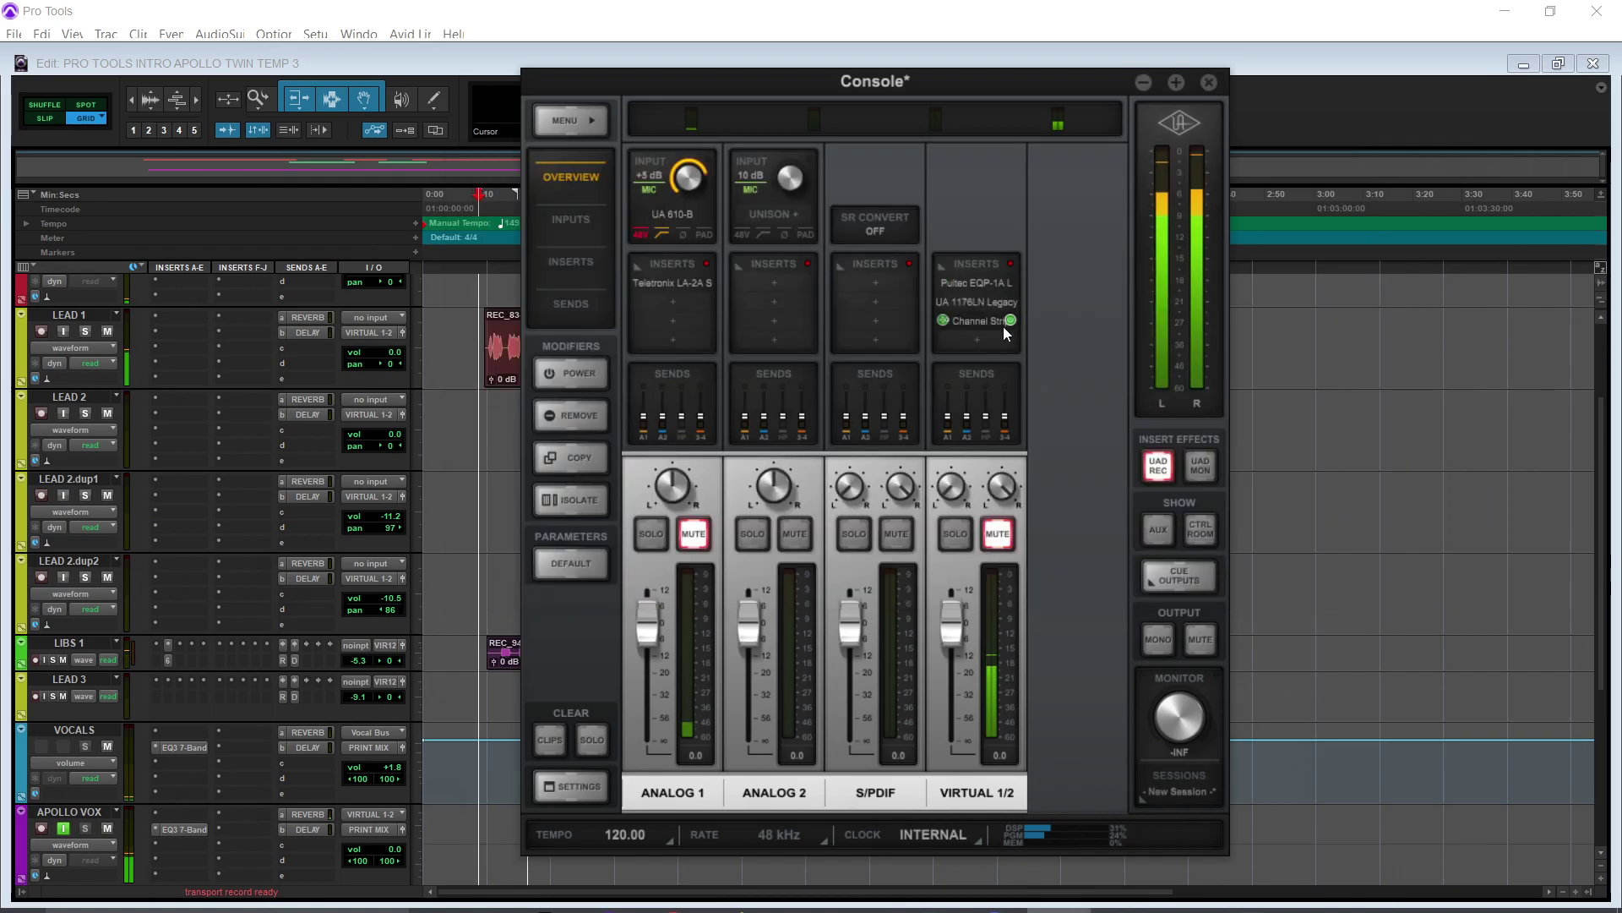
Add the Teletronix LA-2A Silver compressor to Insert 4 of VIRTUAL 1/2 and raise its peak reduction to about 40.
click(976, 342)
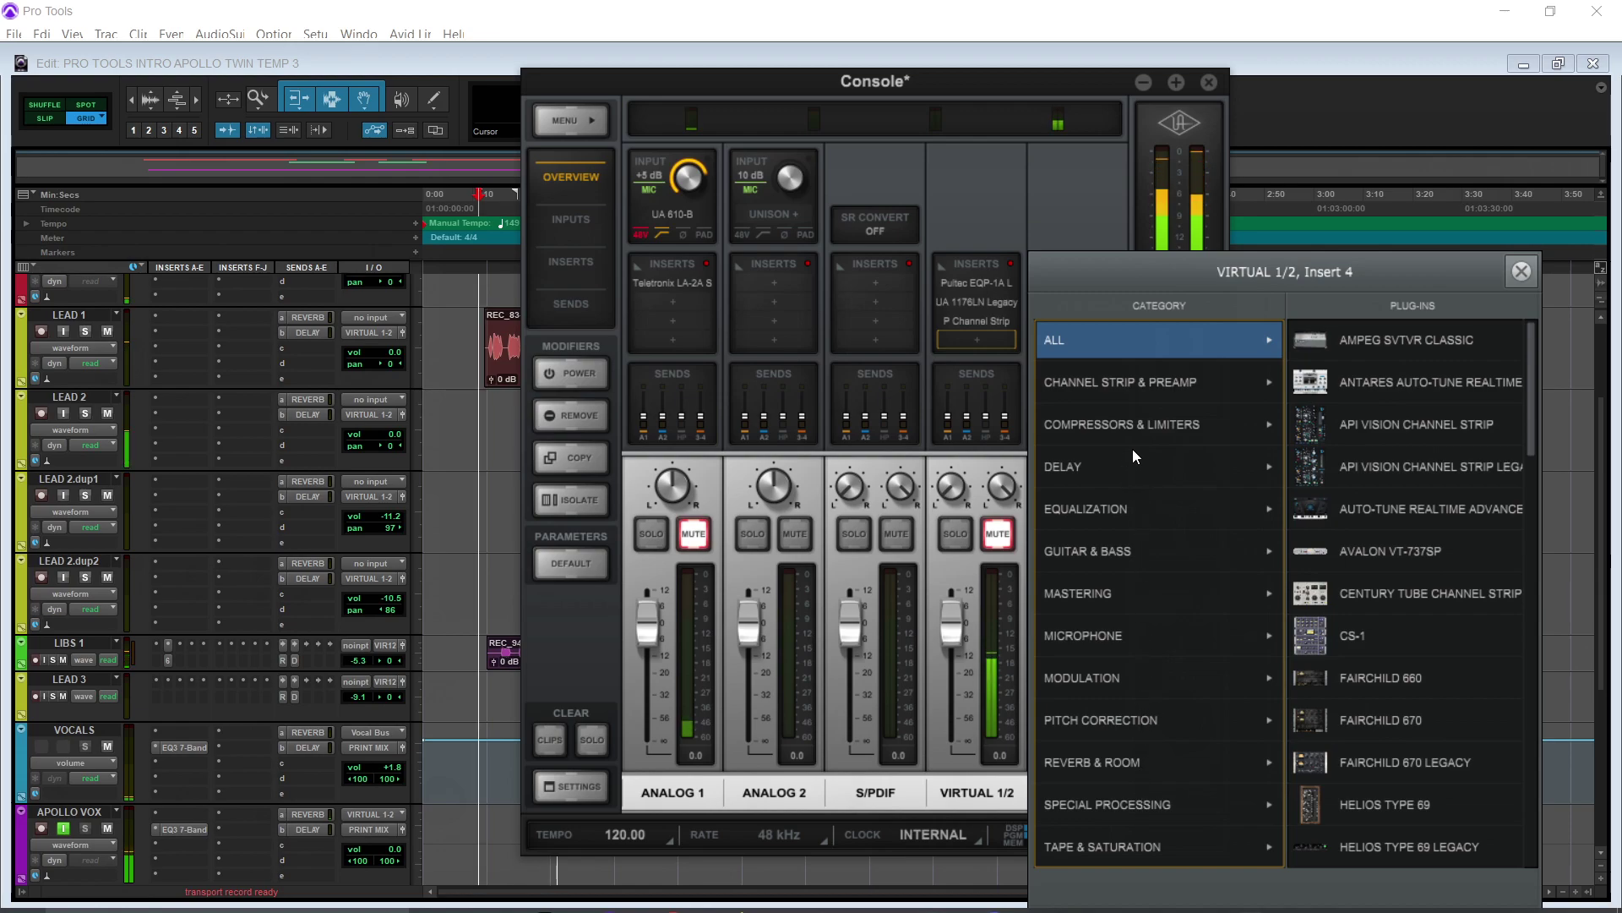
click(1134, 424)
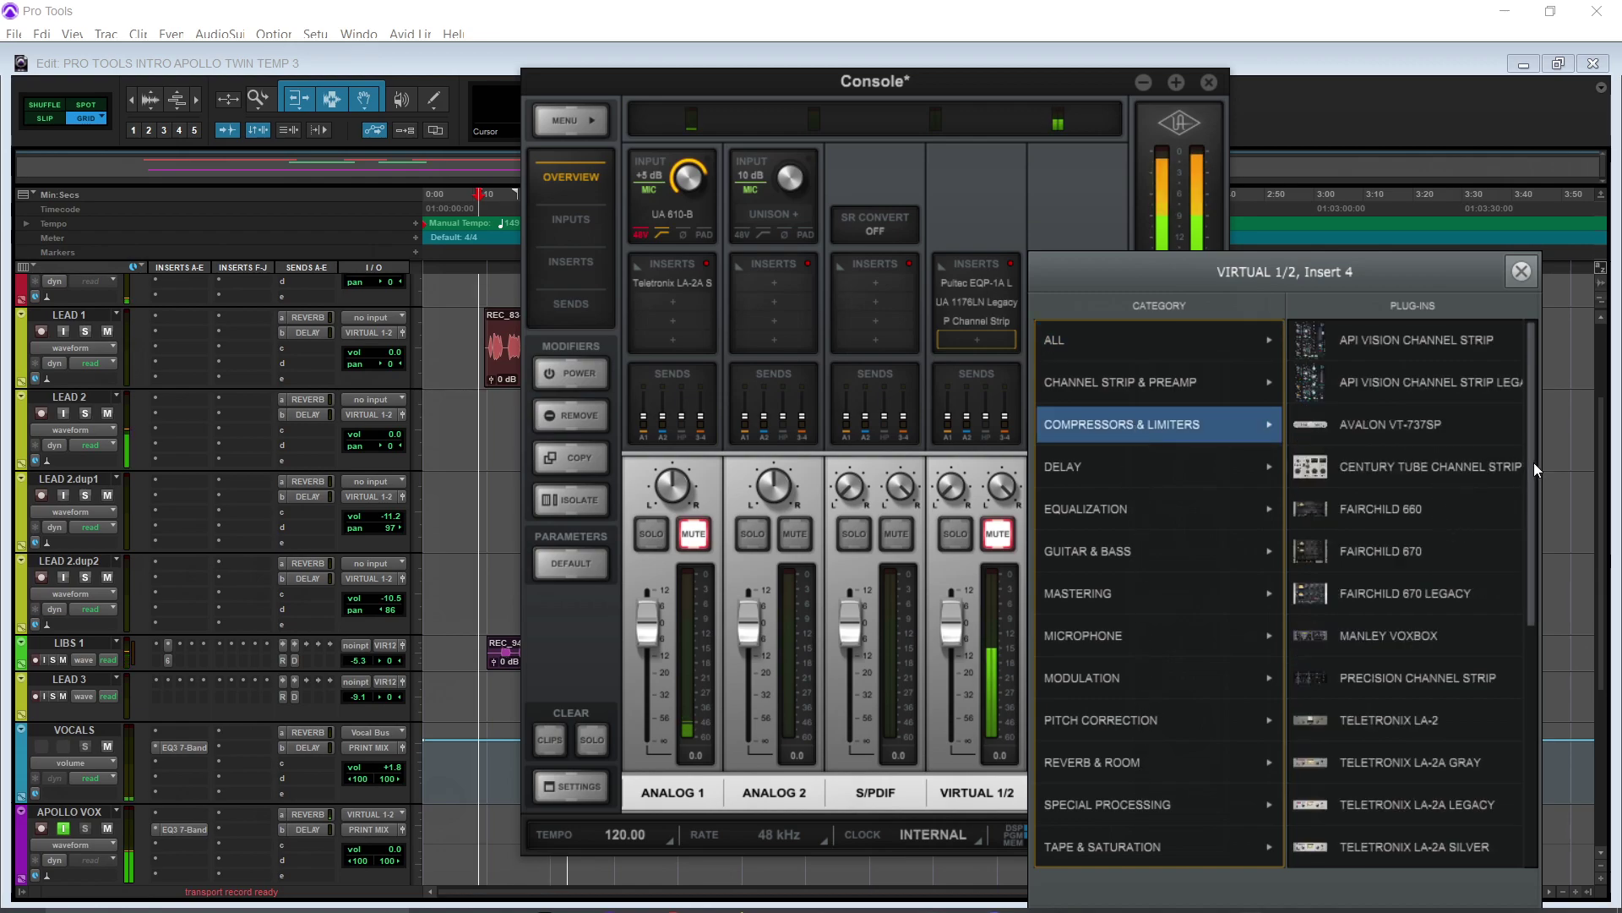
drag(1532, 489, 1523, 580)
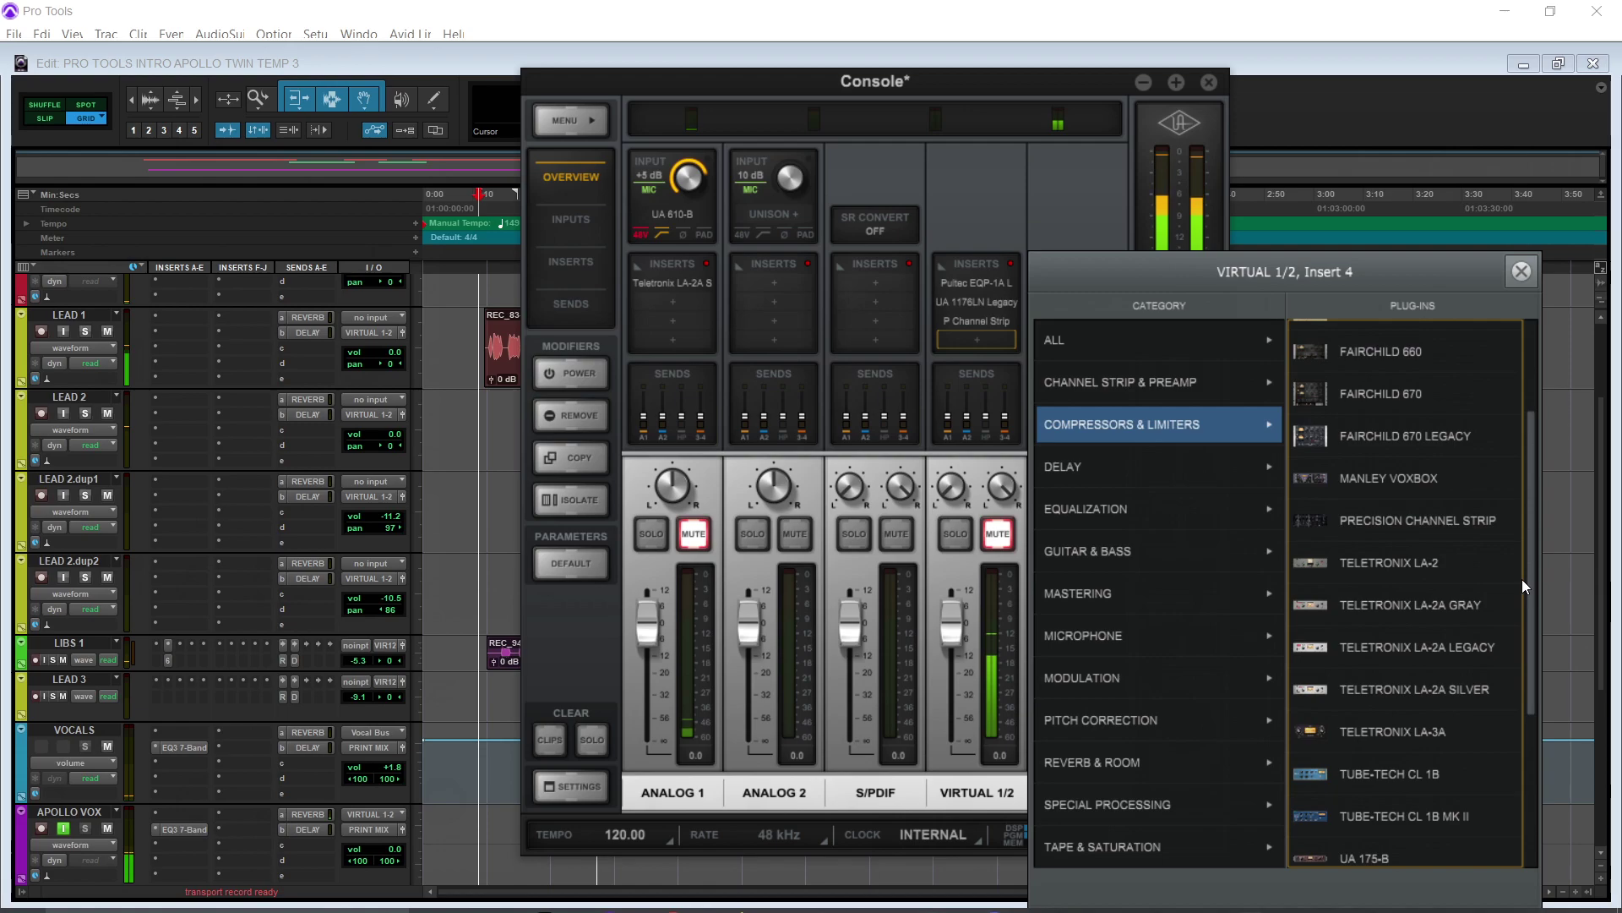
click(1427, 692)
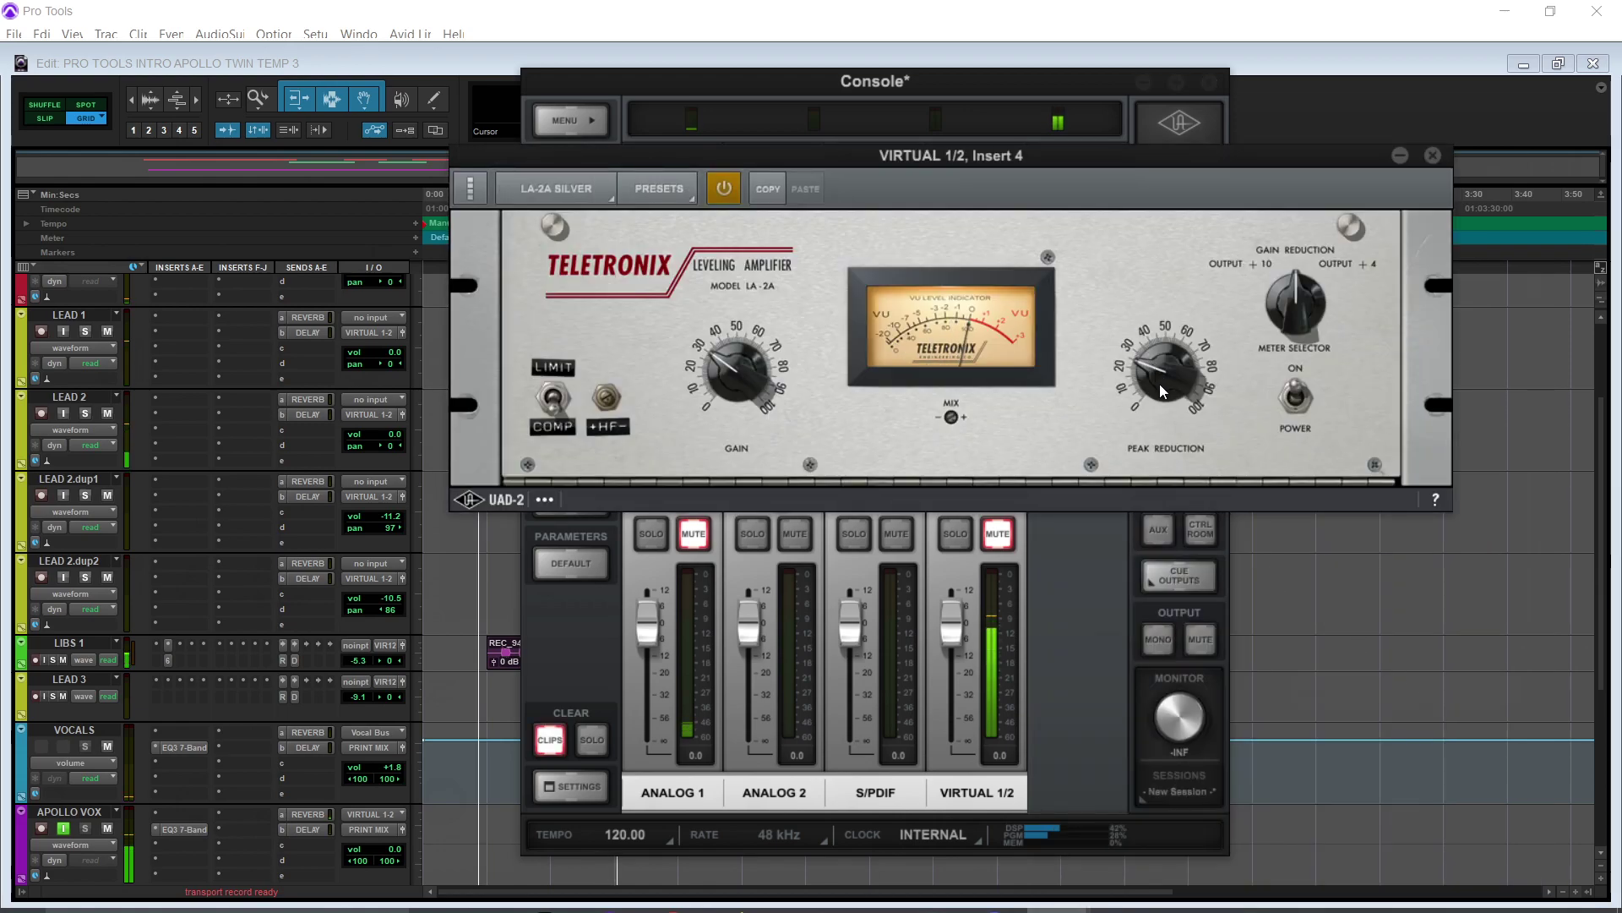
drag(1158, 384, 1158, 348)
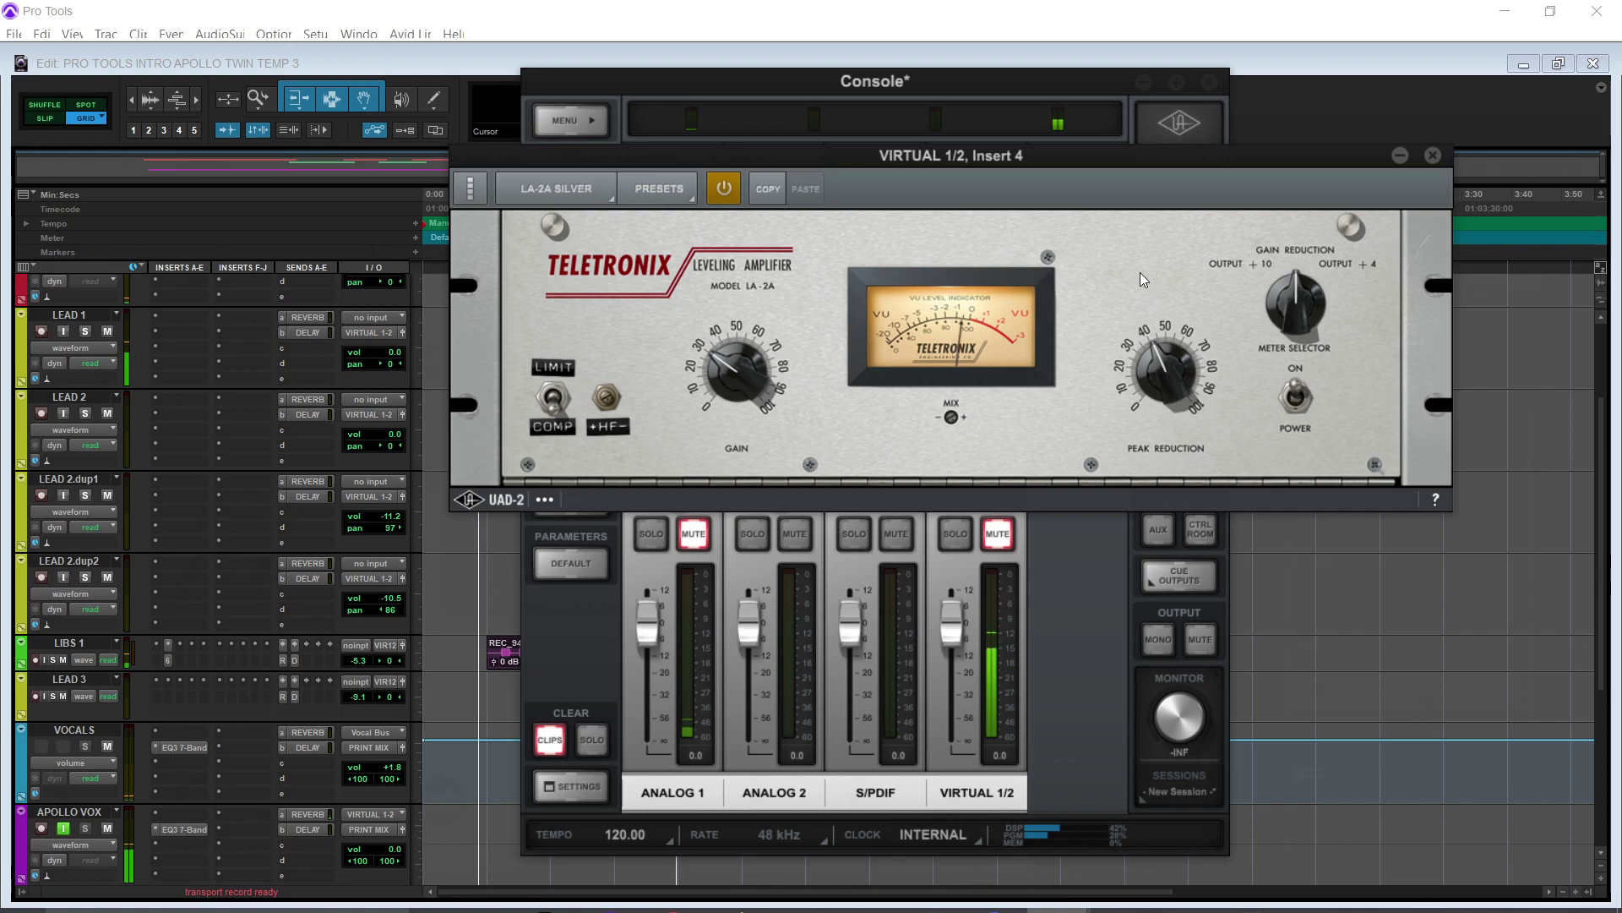
drag(1081, 164, 1107, 154)
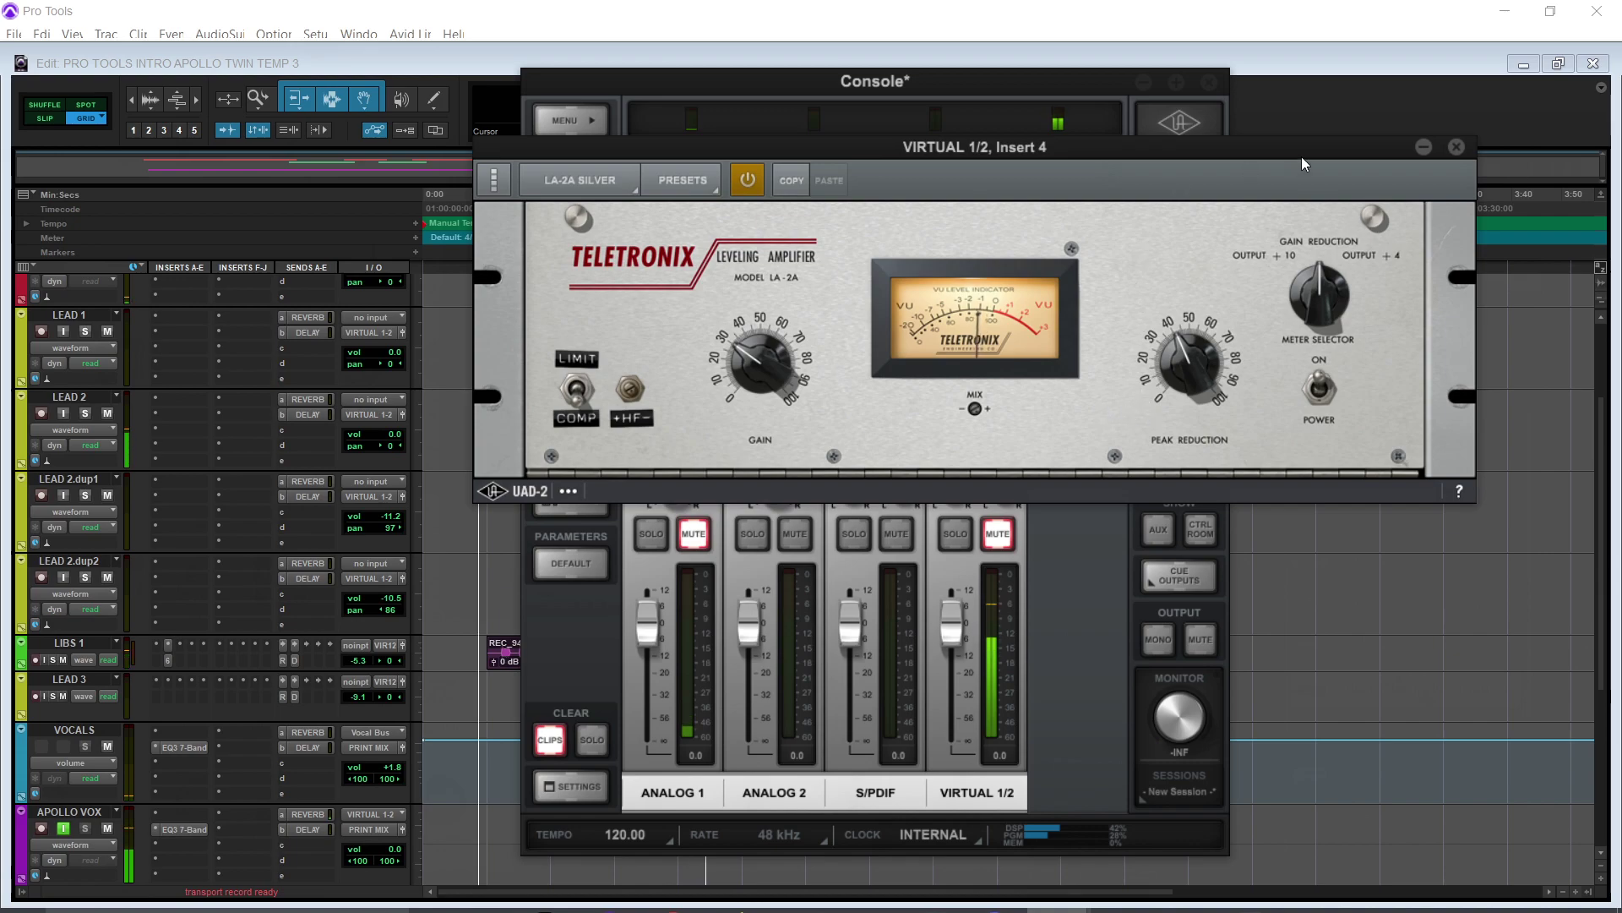
click(1423, 150)
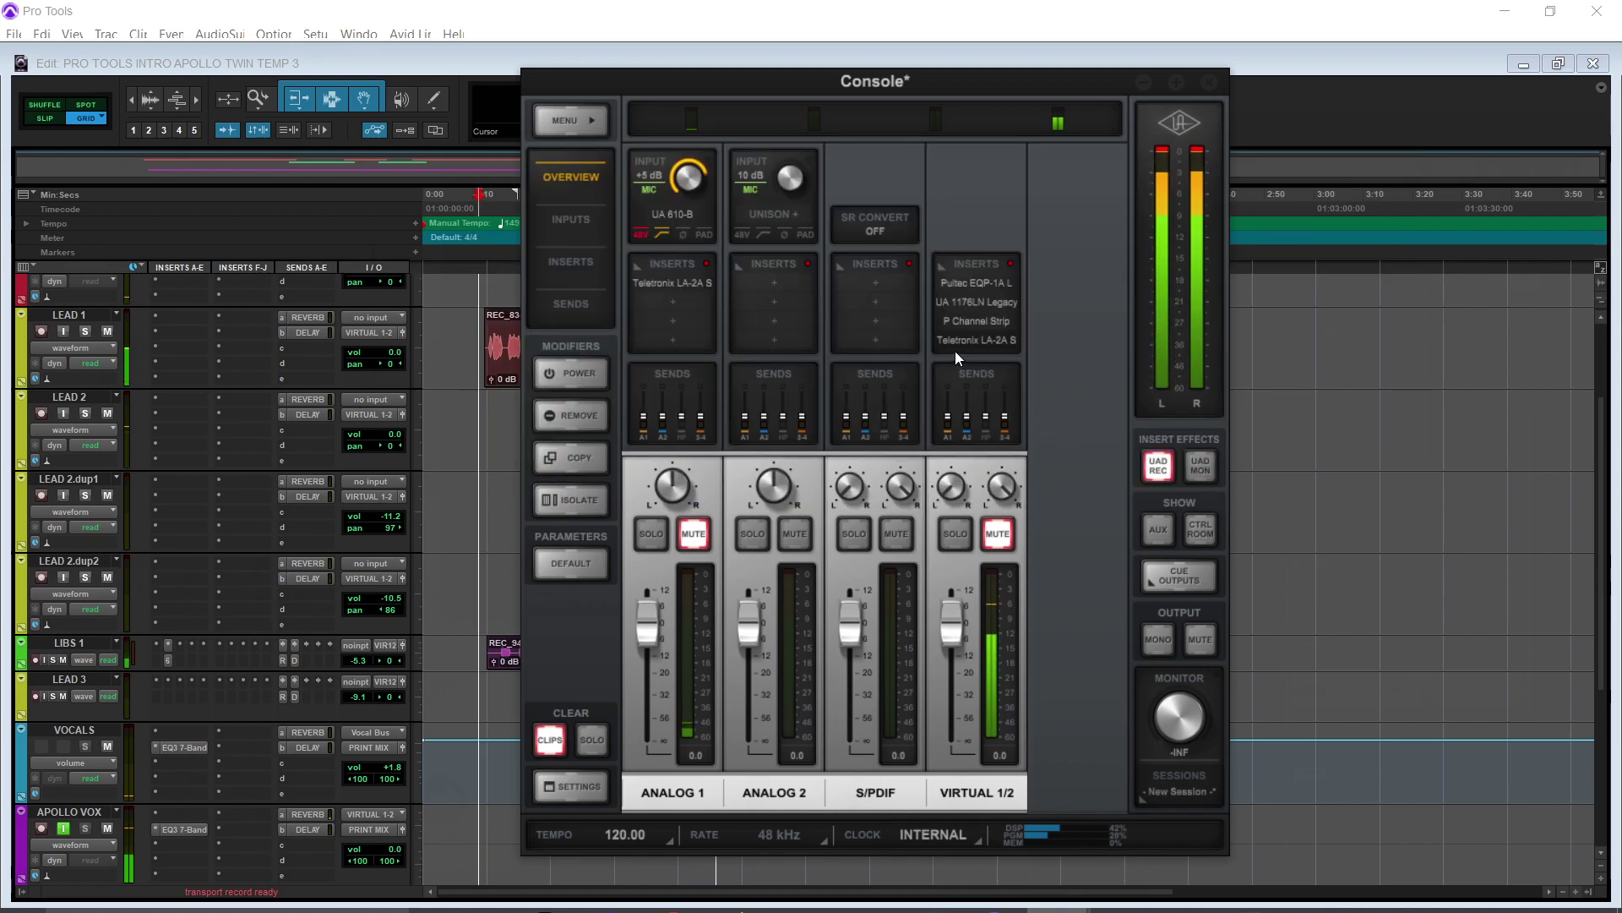
Switch to Pro Tools, open the EQ3 7-Band on APOLLO VOX and play the session from 0:12.885.
click(1600, 454)
scroll(1599, 454, down, 5)
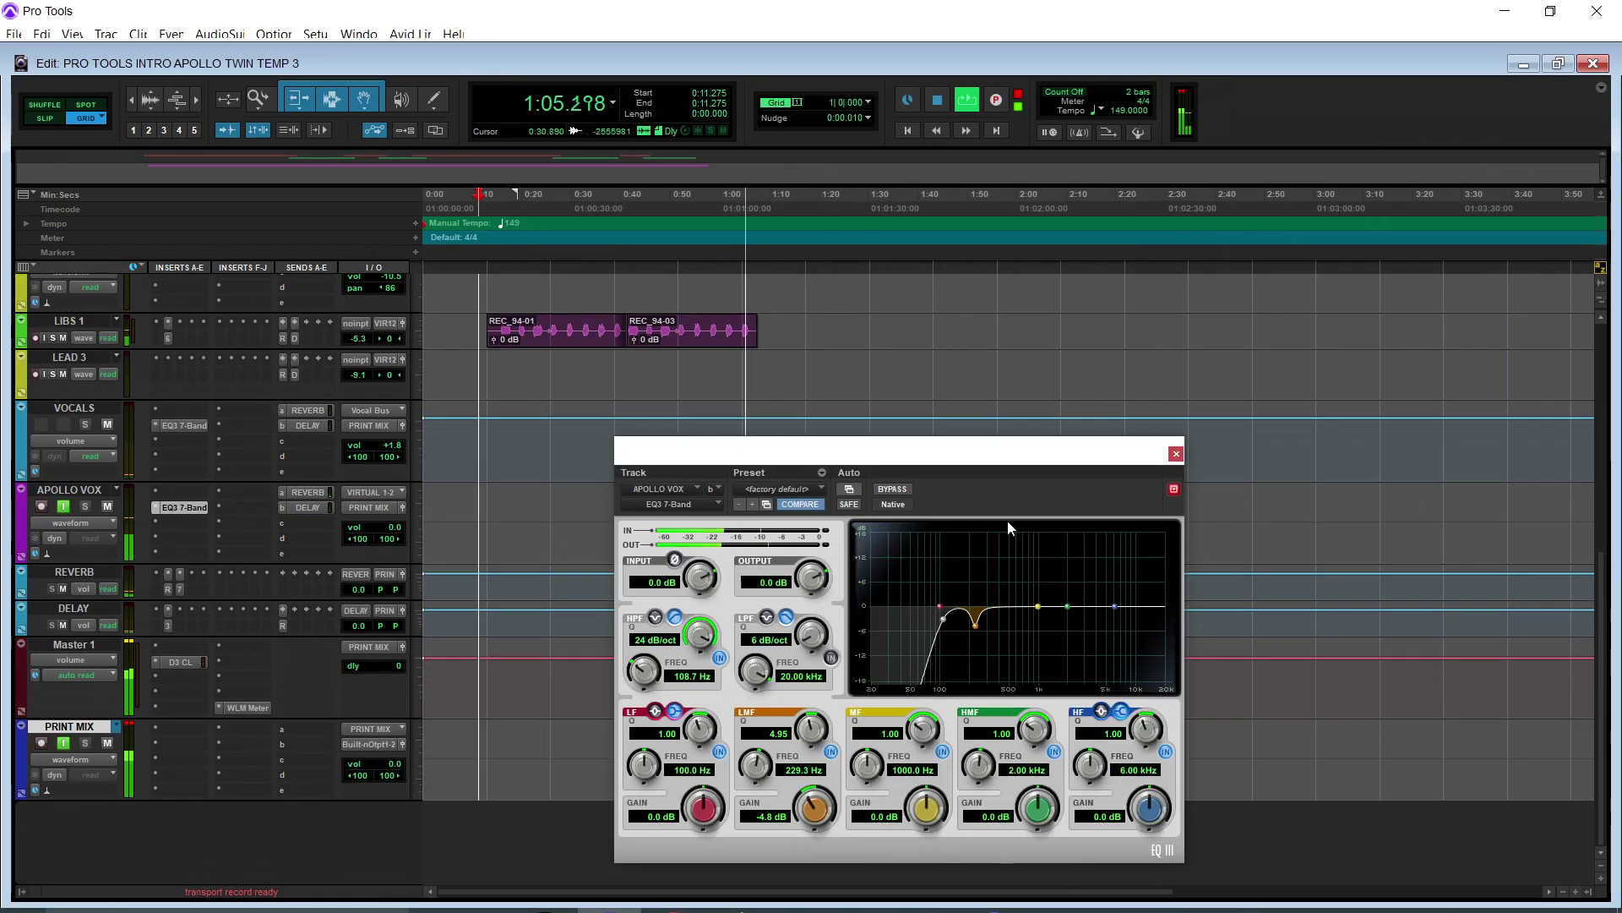
click(489, 204)
drag(997, 461, 881, 372)
Cut the EQ's HMF band by 6.2 dB at 2.45 kHz with Q 10, and set the MF band to 0.7 dB with Q 10.
drag(926, 727, 897, 451)
drag(922, 706, 855, 658)
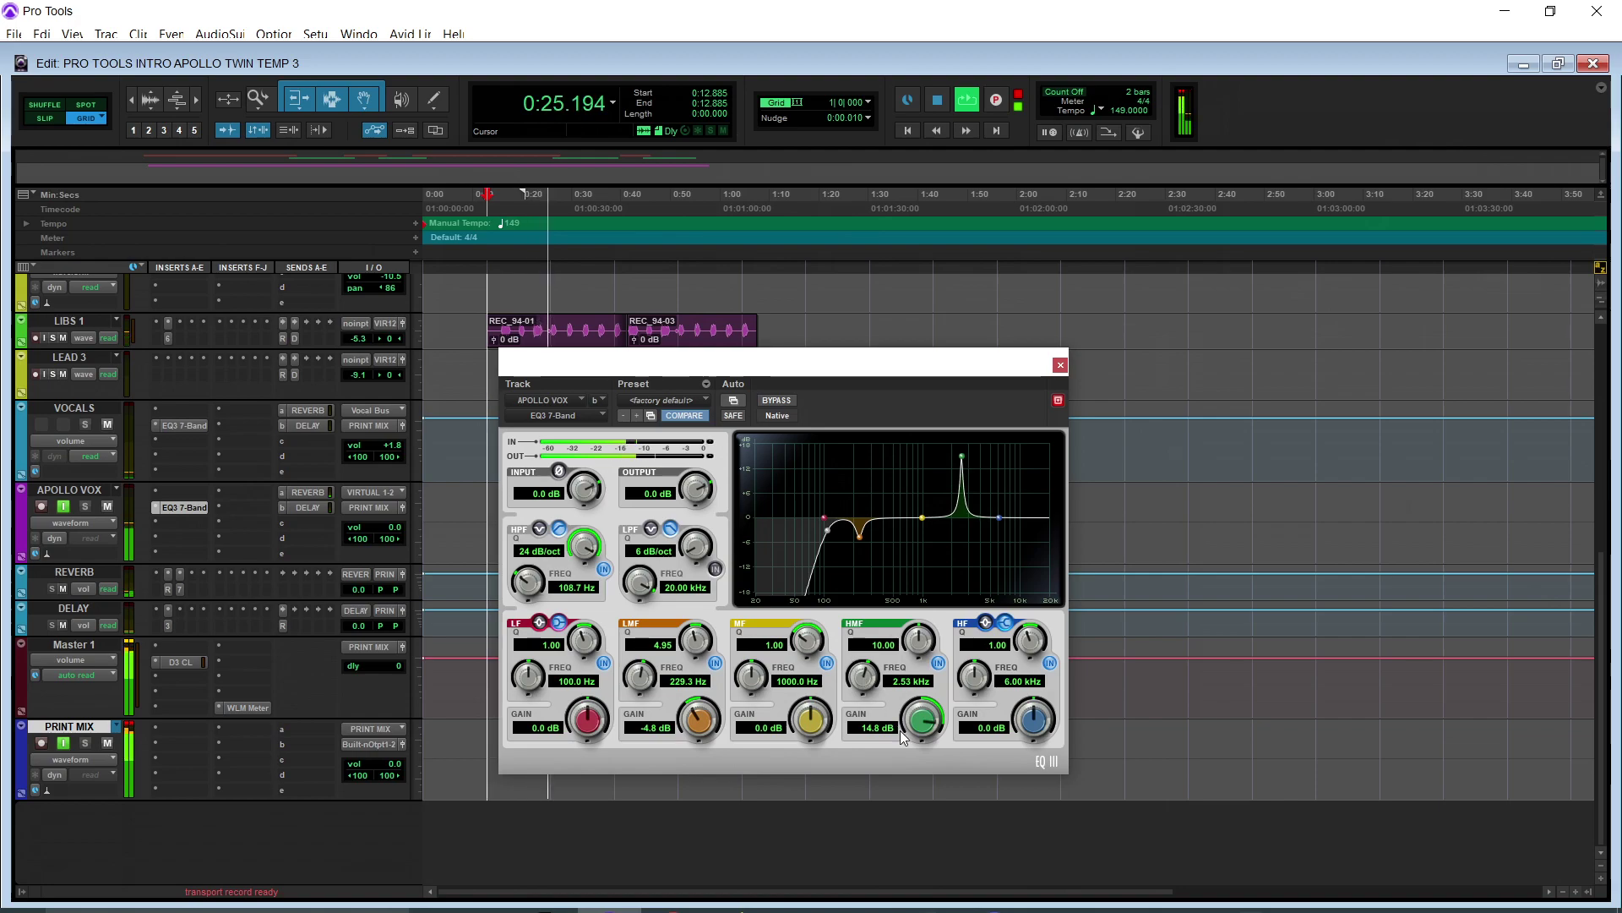
drag(867, 680, 926, 812)
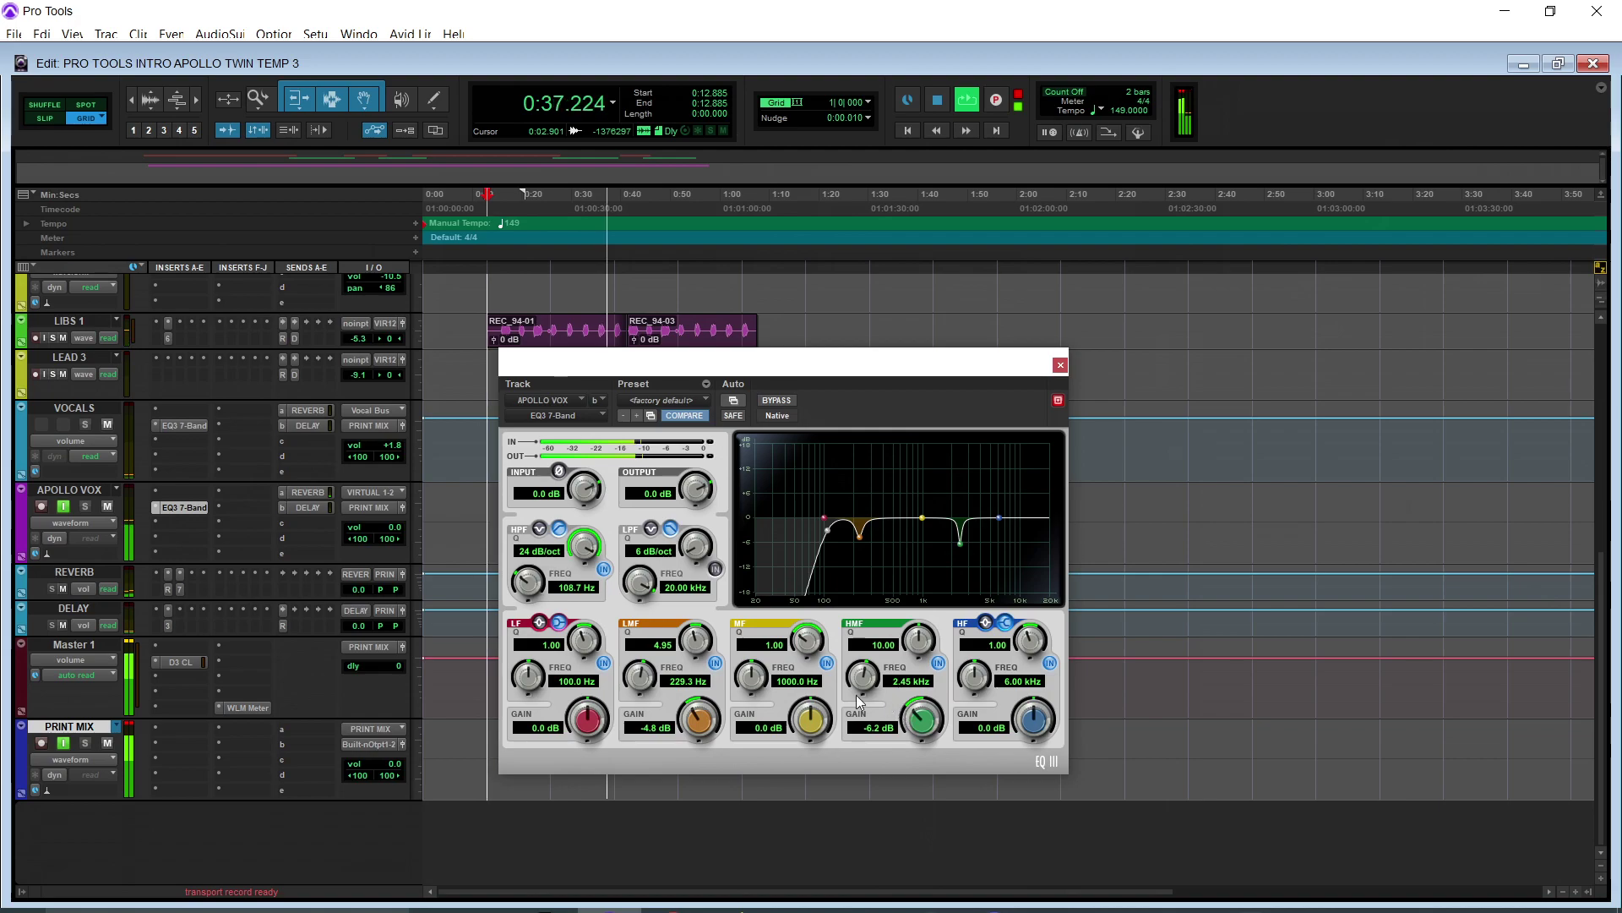
drag(815, 723, 815, 714)
drag(807, 649, 803, 641)
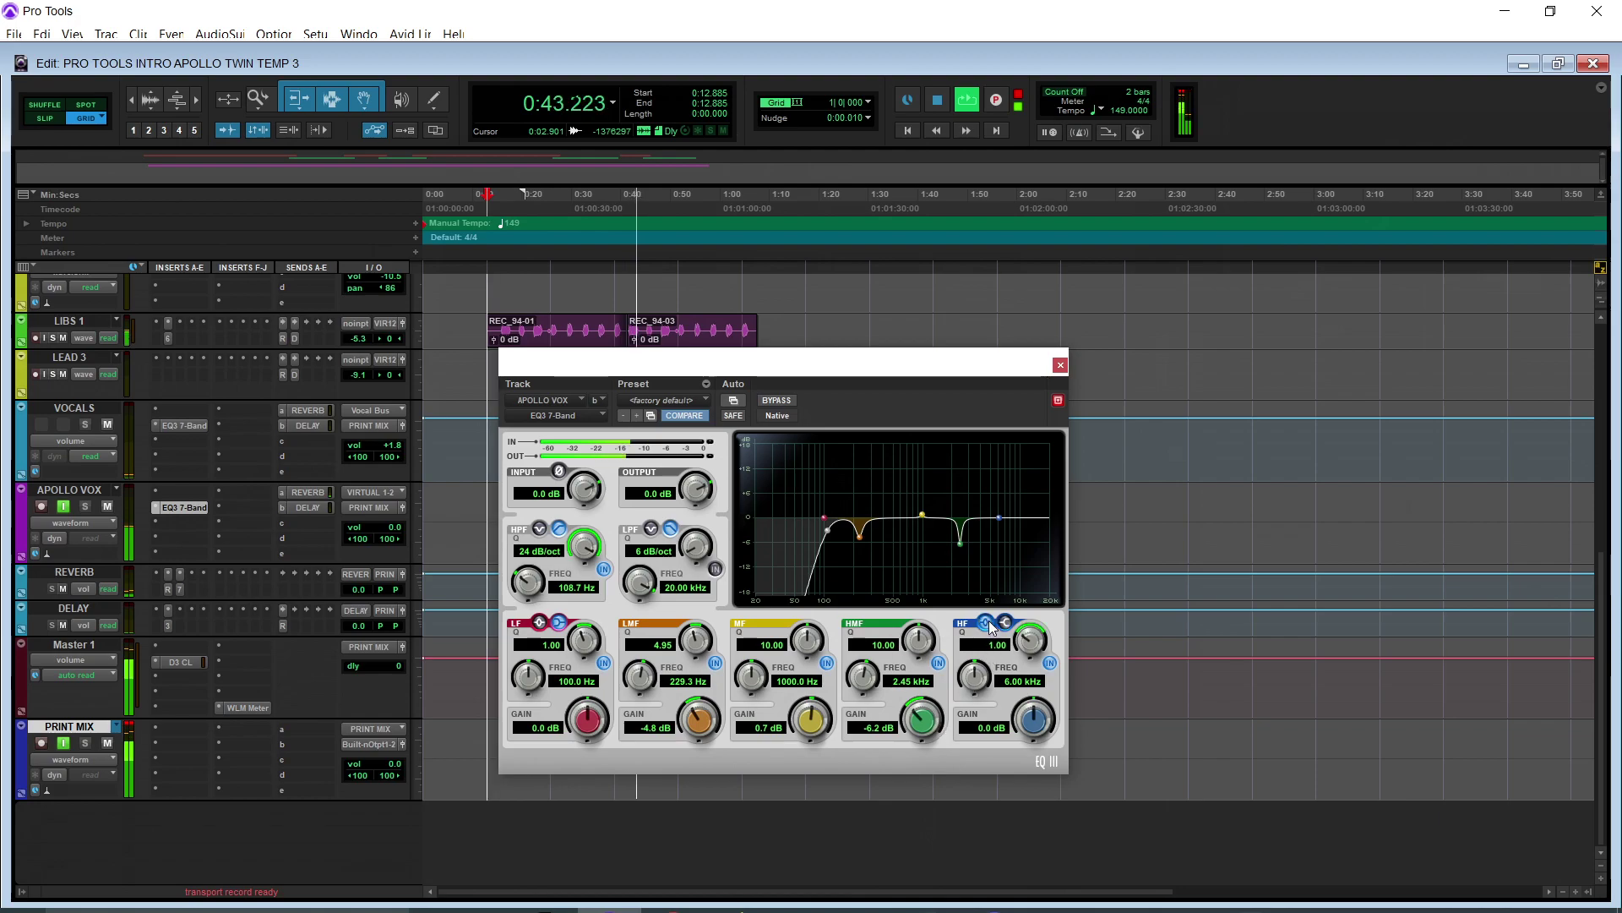
Sweep the EQ's HF band as a narrow peak with Q 10 and cut it by 5.0 dB at 5.72 kHz.
drag(1029, 733, 1029, 701)
drag(1029, 640, 1029, 634)
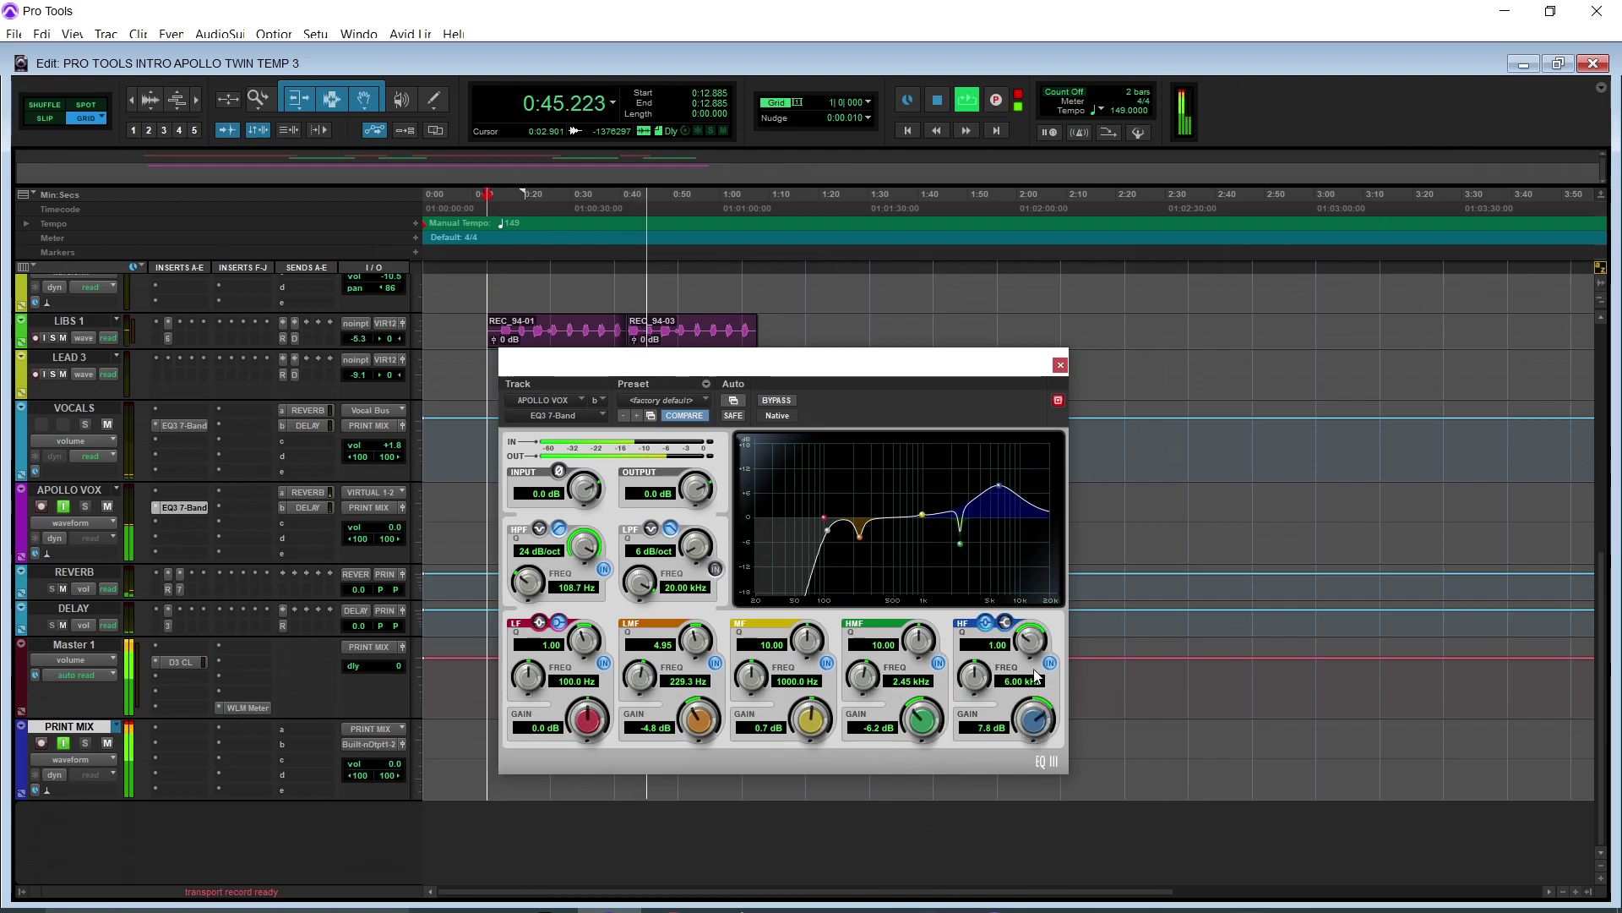
drag(999, 486, 992, 429)
click(997, 645)
text(10)
key(Return)
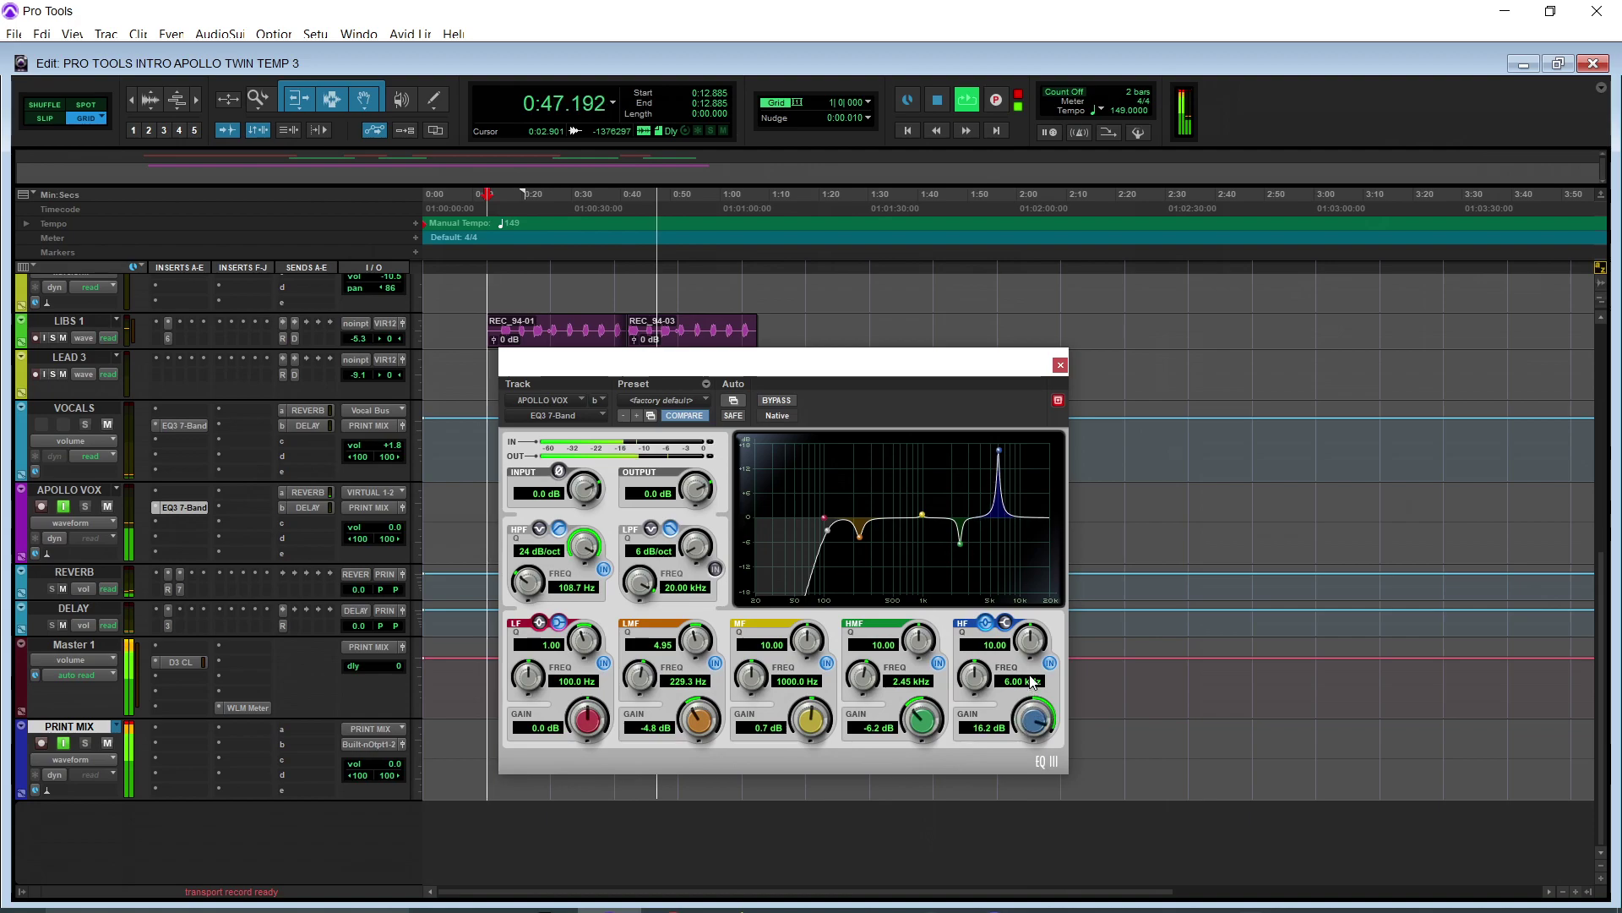
drag(1006, 676, 1044, 912)
drag(1045, 732, 1044, 734)
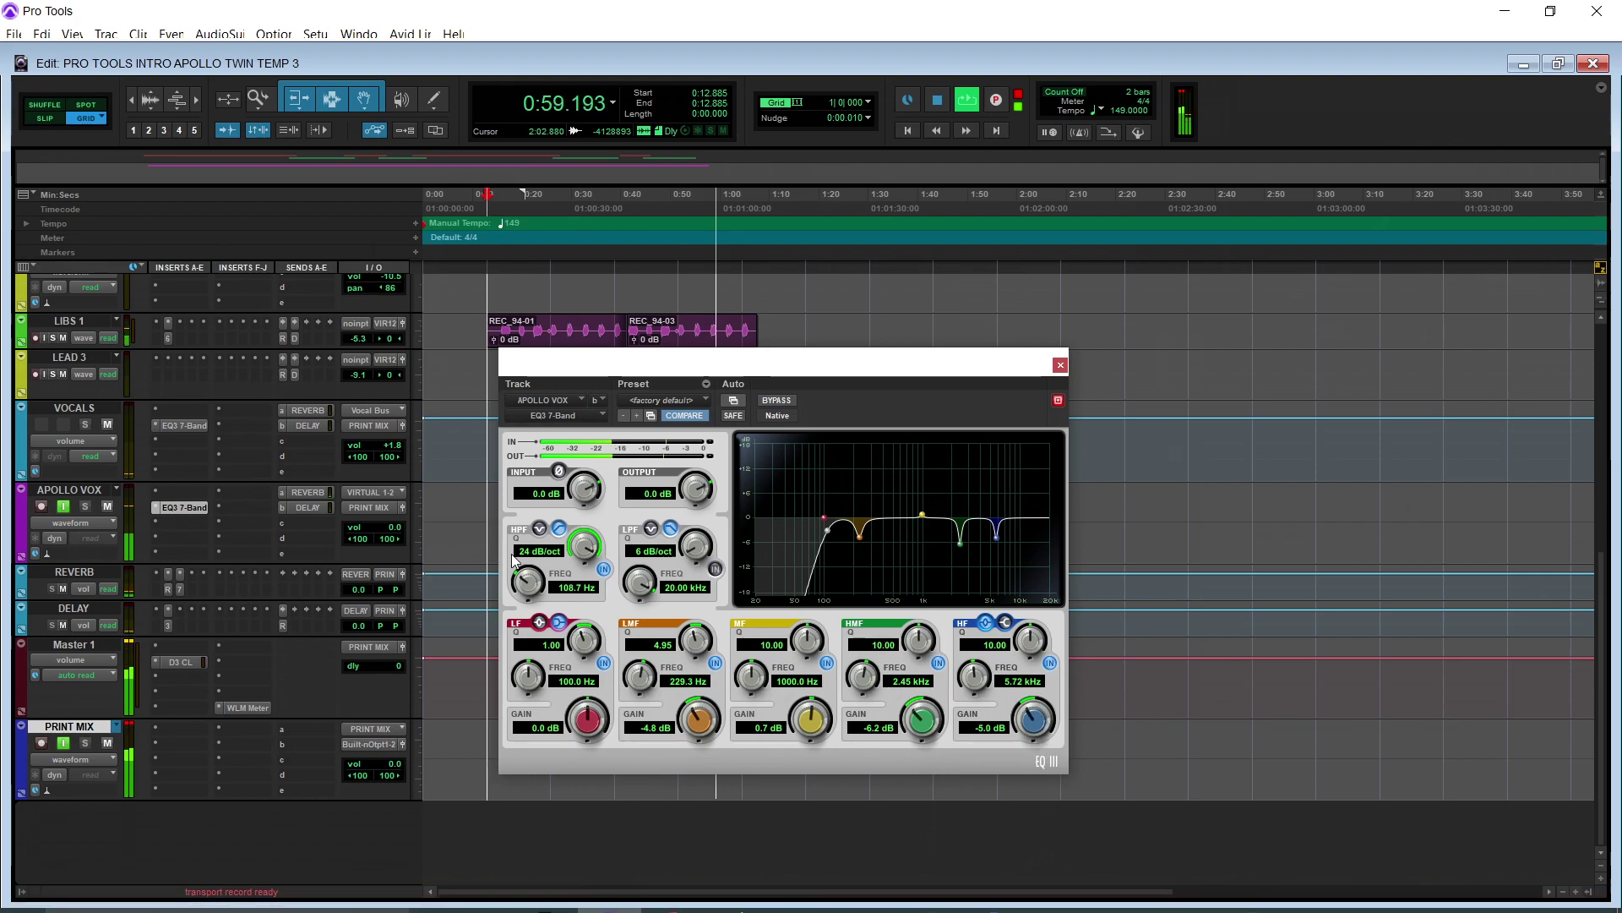
Stop playback and insert the stereo DeEsser below the EQ3 7-Band on APOLLO VOX.
key(space)
click(180, 521)
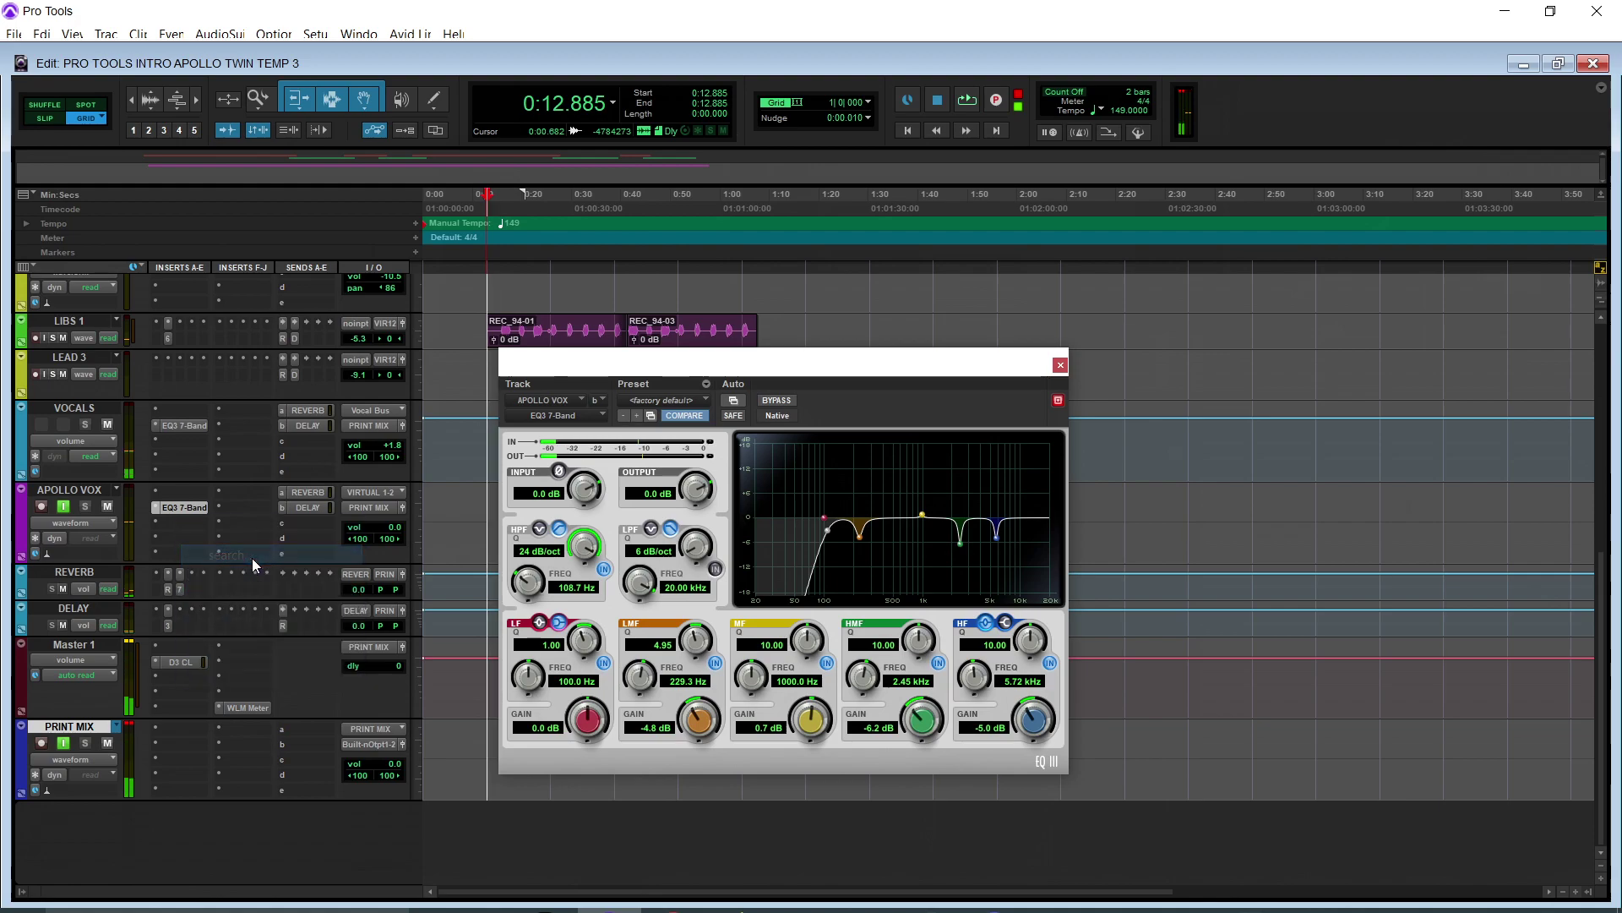
text(DE)
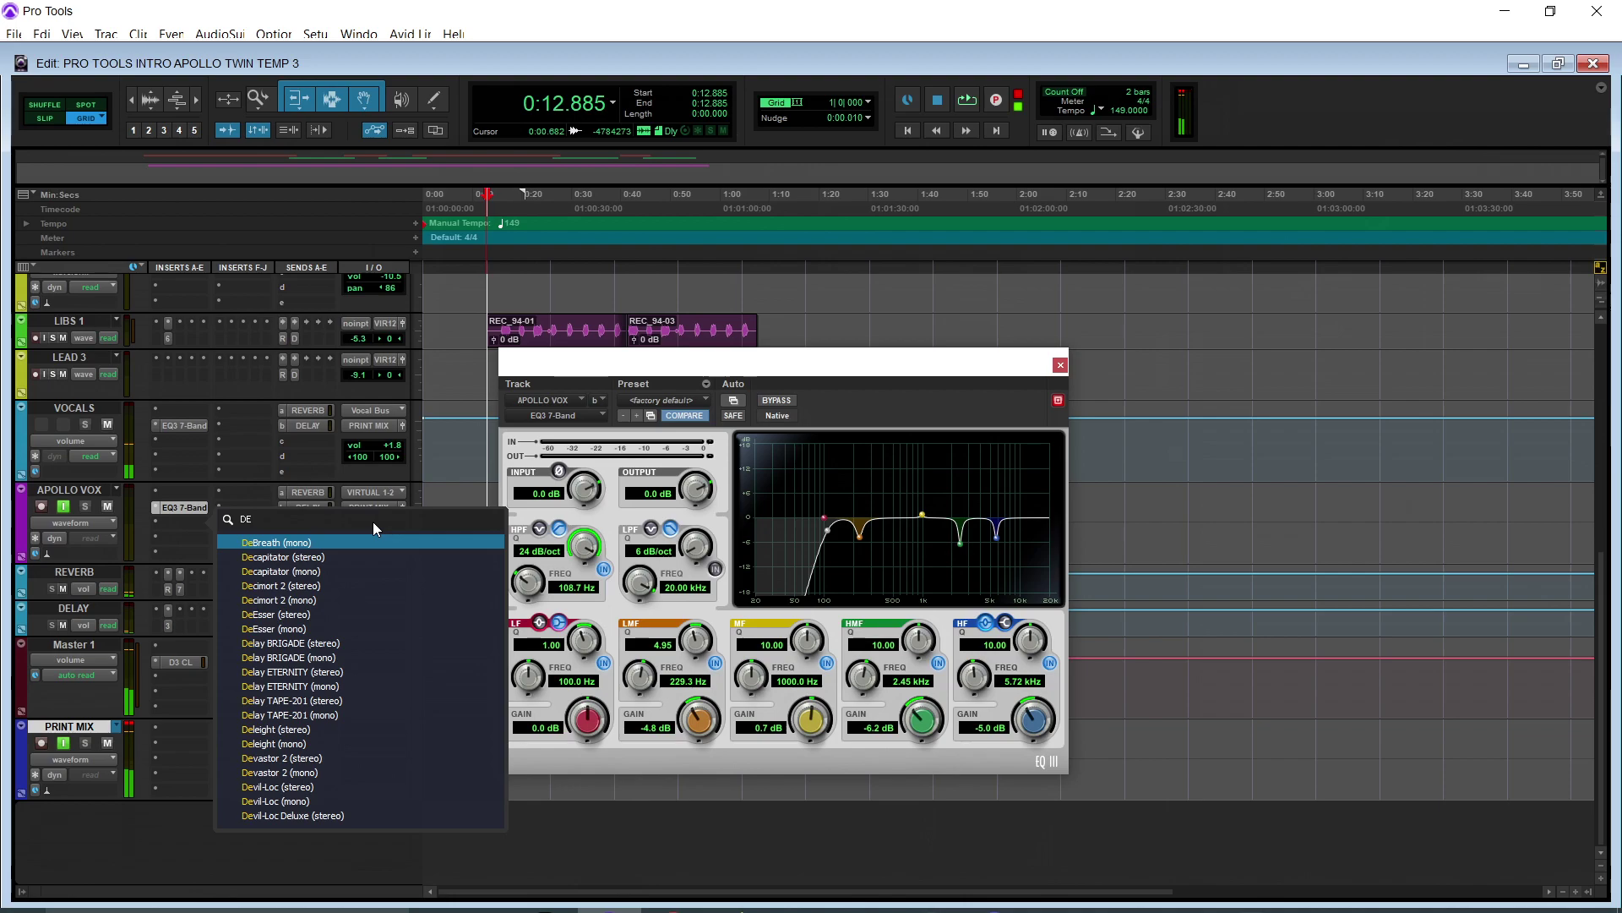
click(306, 614)
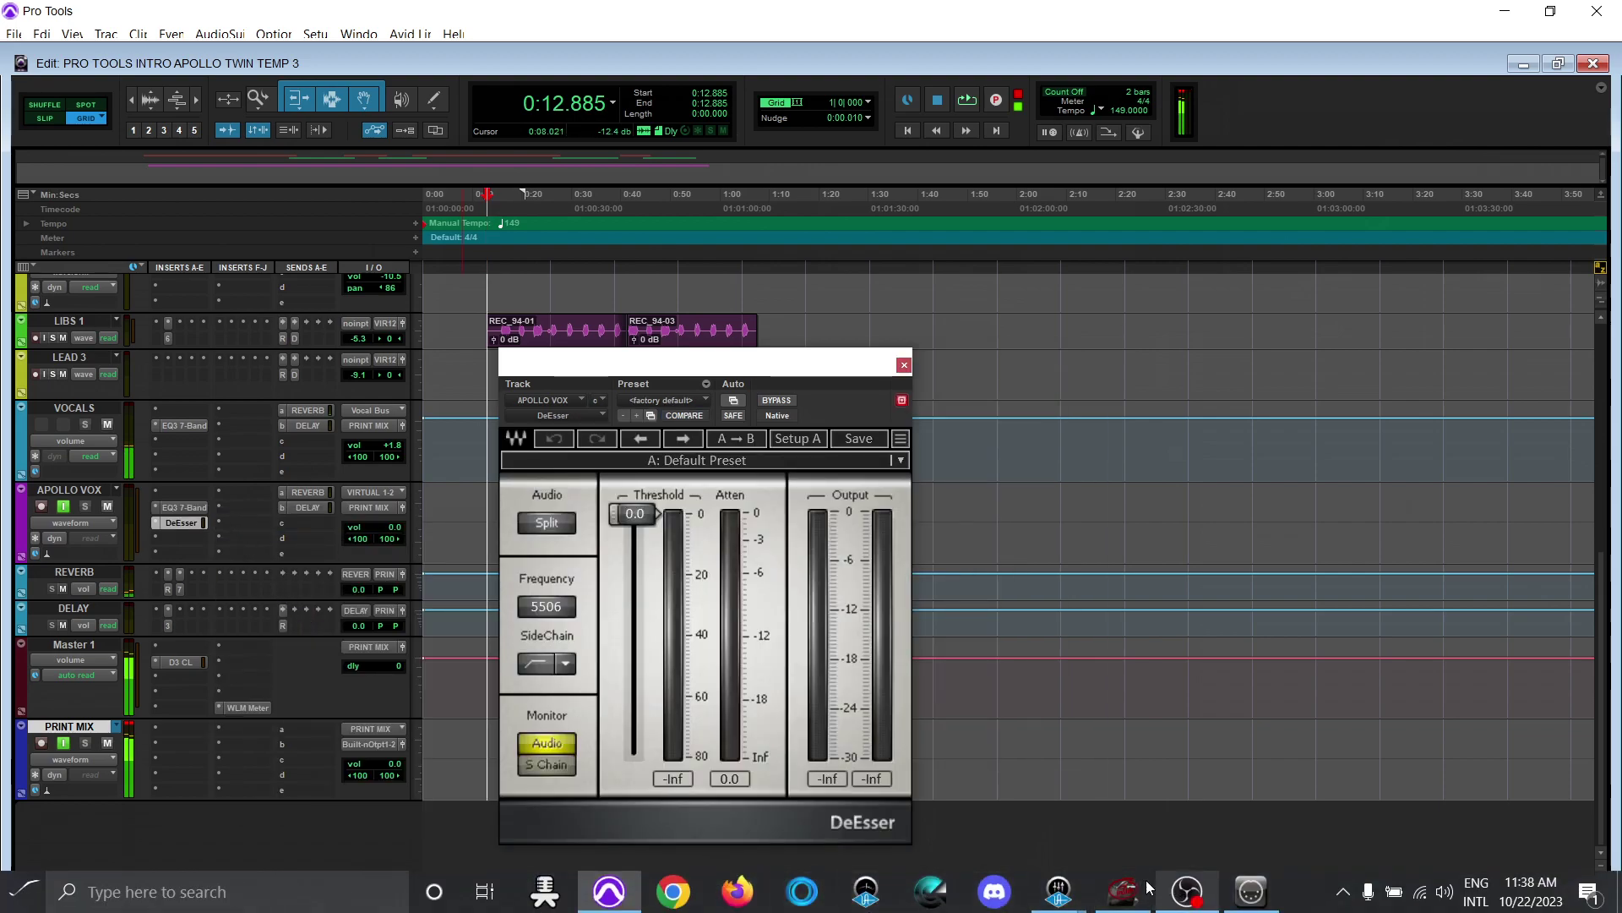
Switch to Console, close the Teletronix LA-2A on VIRTUAL 1/2, and return to the APOLLO VOX DeEsser in Pro Tools.
click(1059, 892)
click(967, 773)
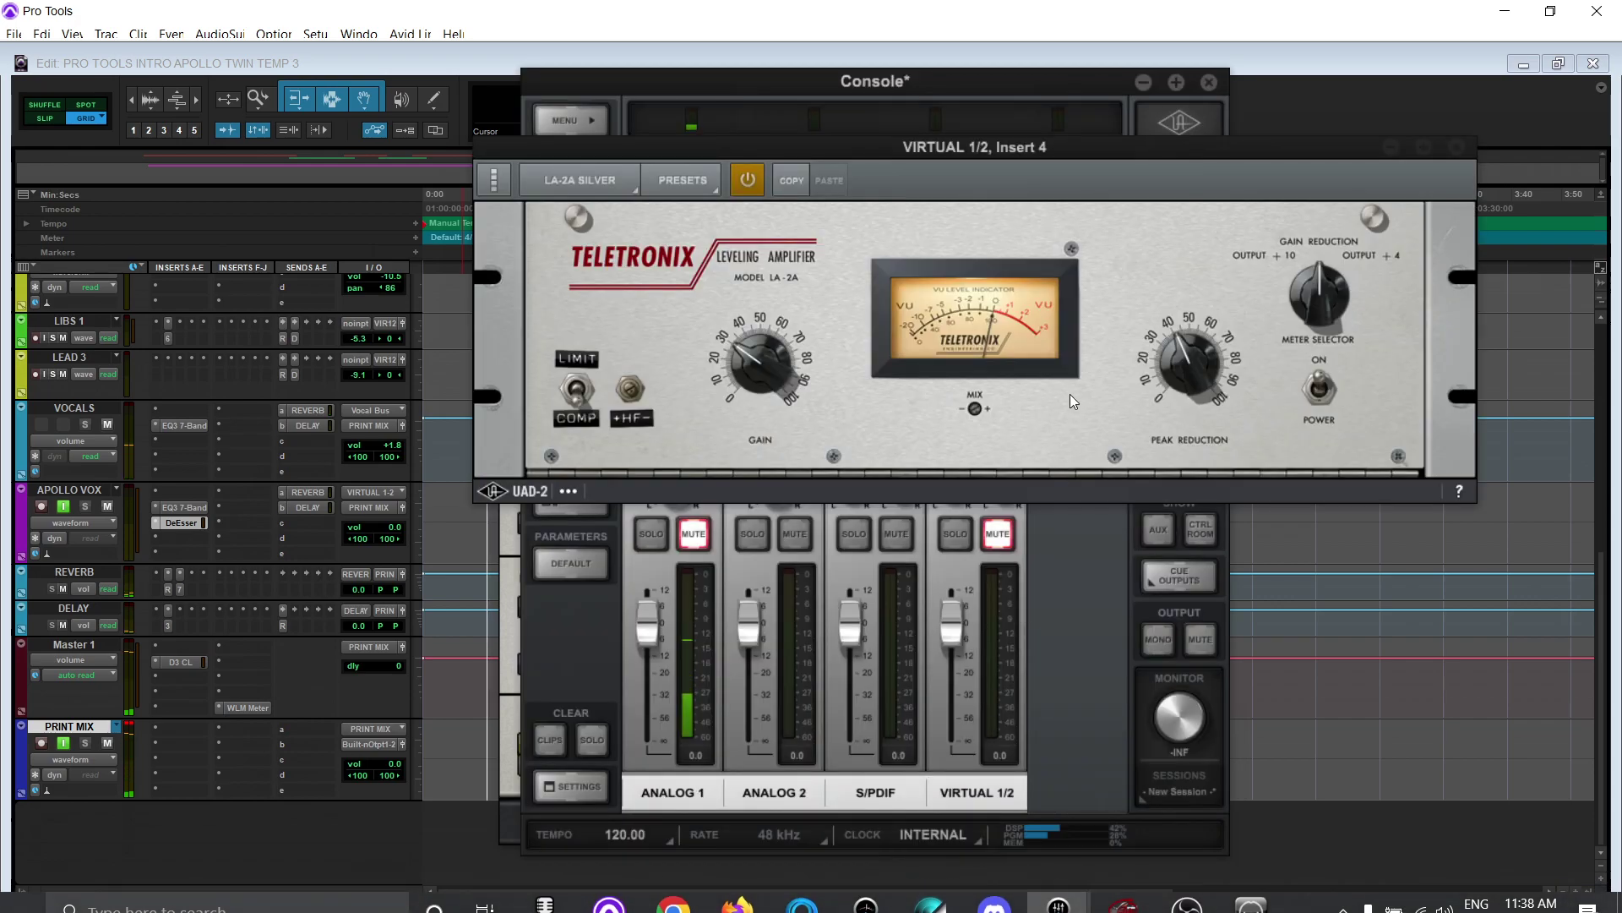
click(1458, 148)
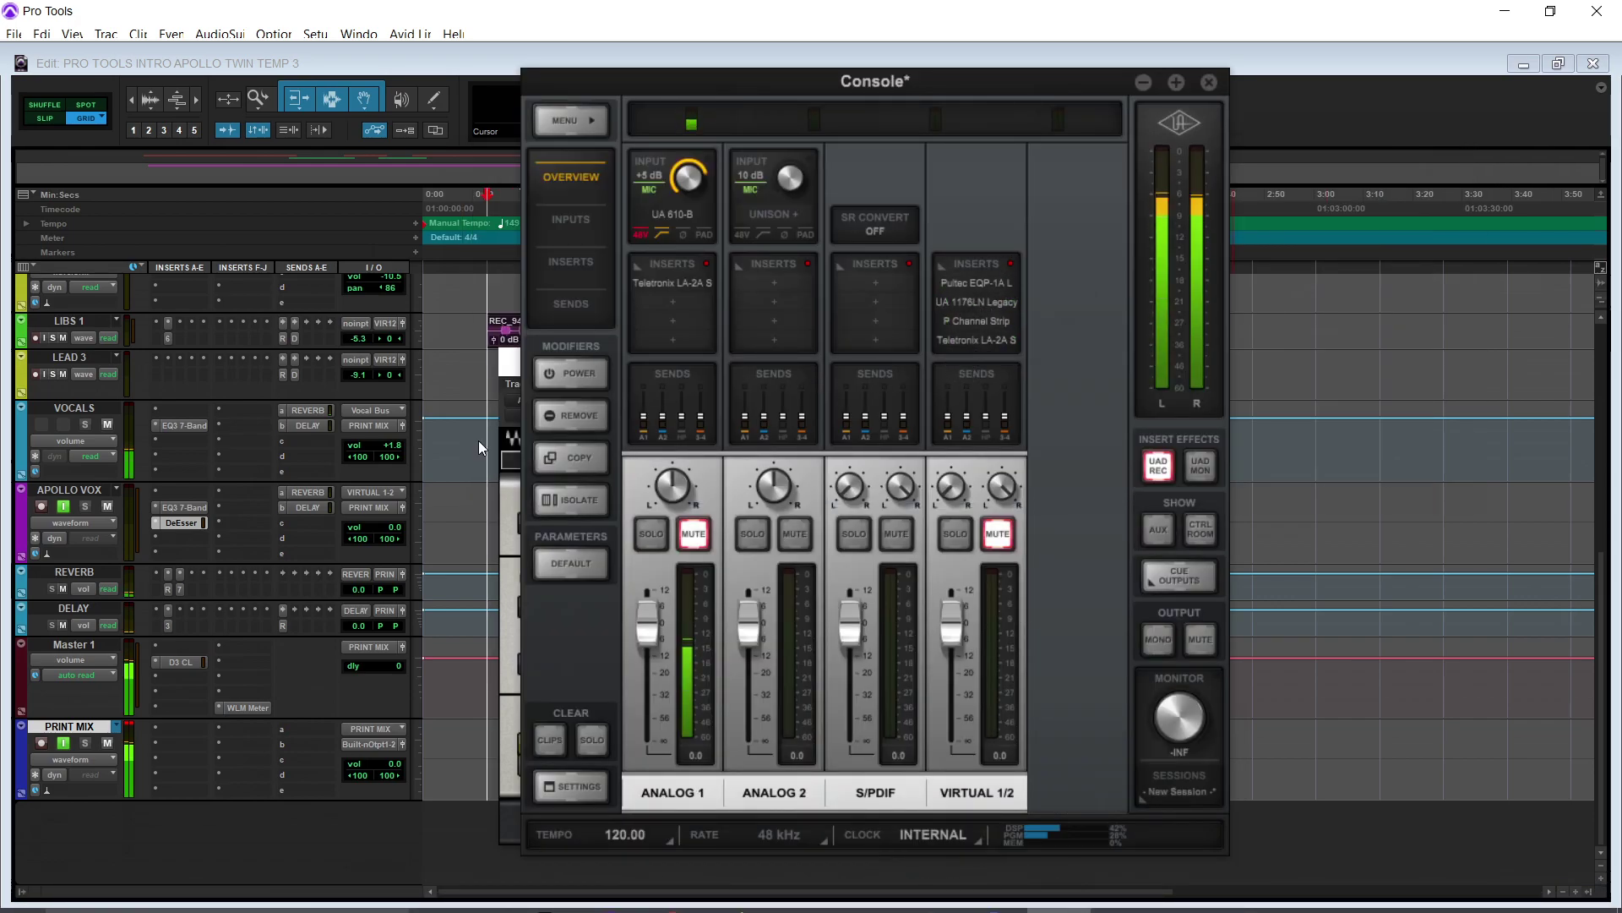
click(93, 492)
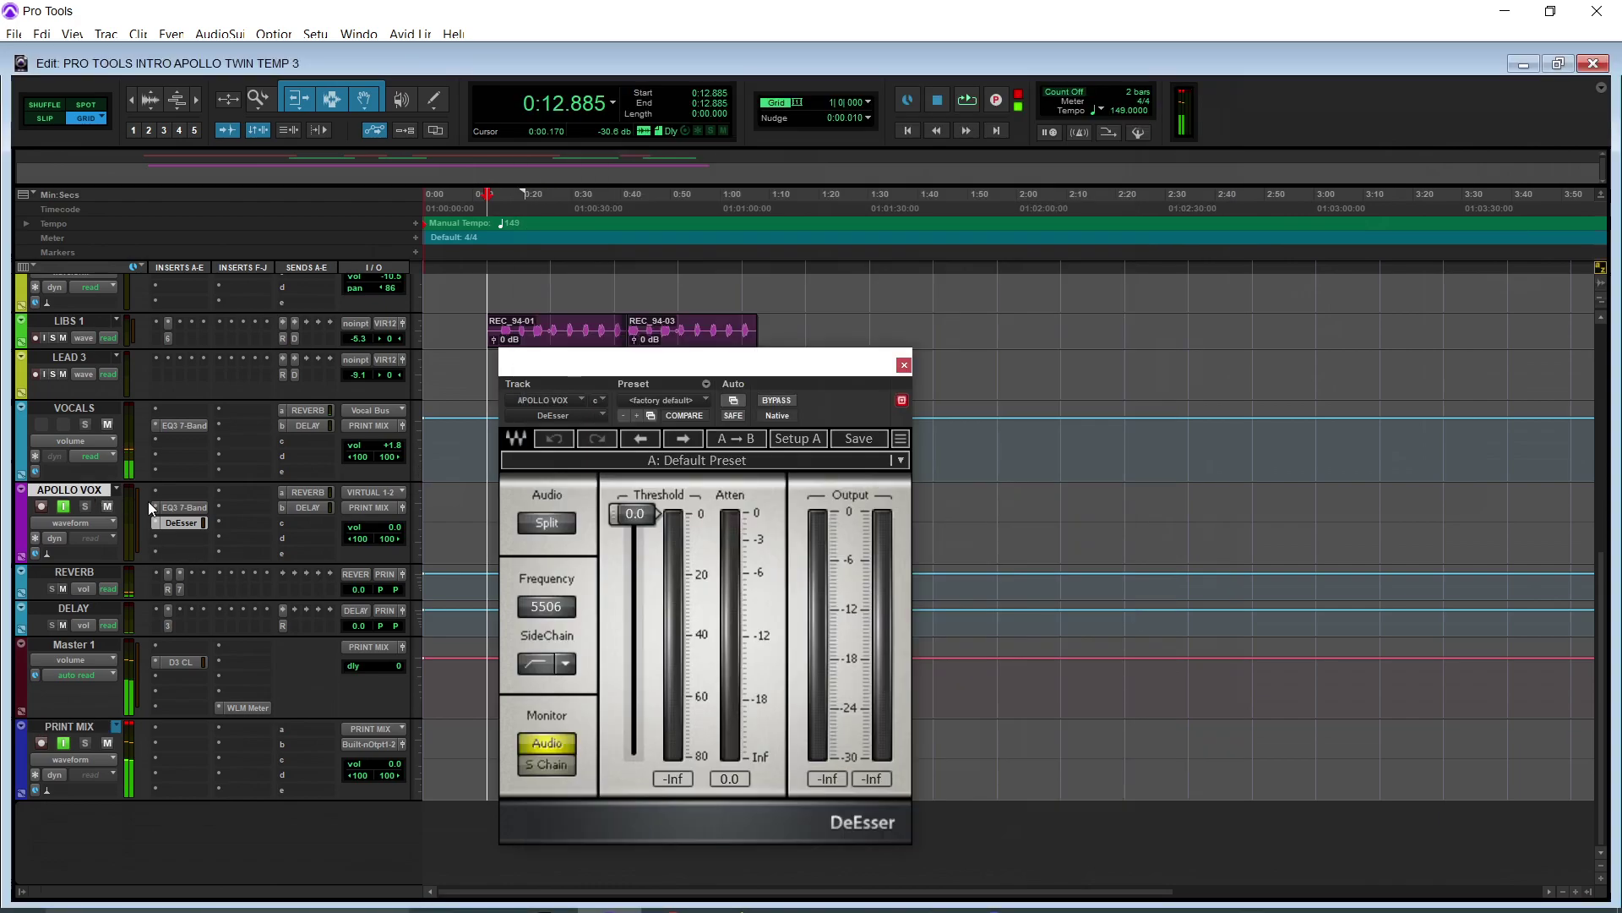
click(189, 524)
click(189, 524)
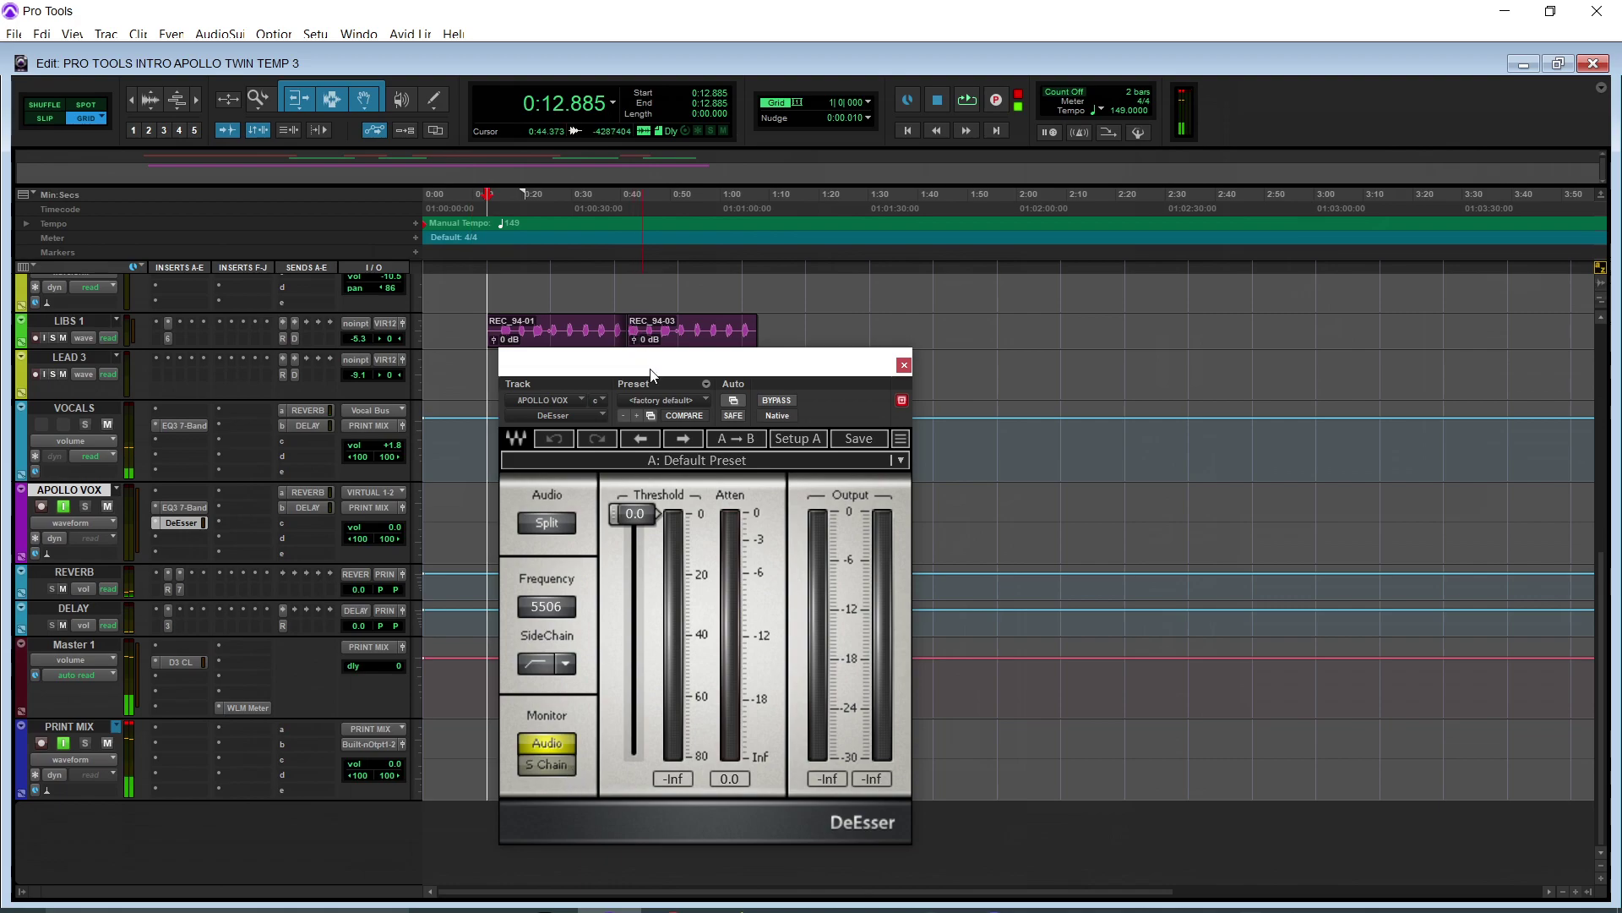
Play the session, monitor the DeEsser's sidechain and set its frequency to 6845.
key(space)
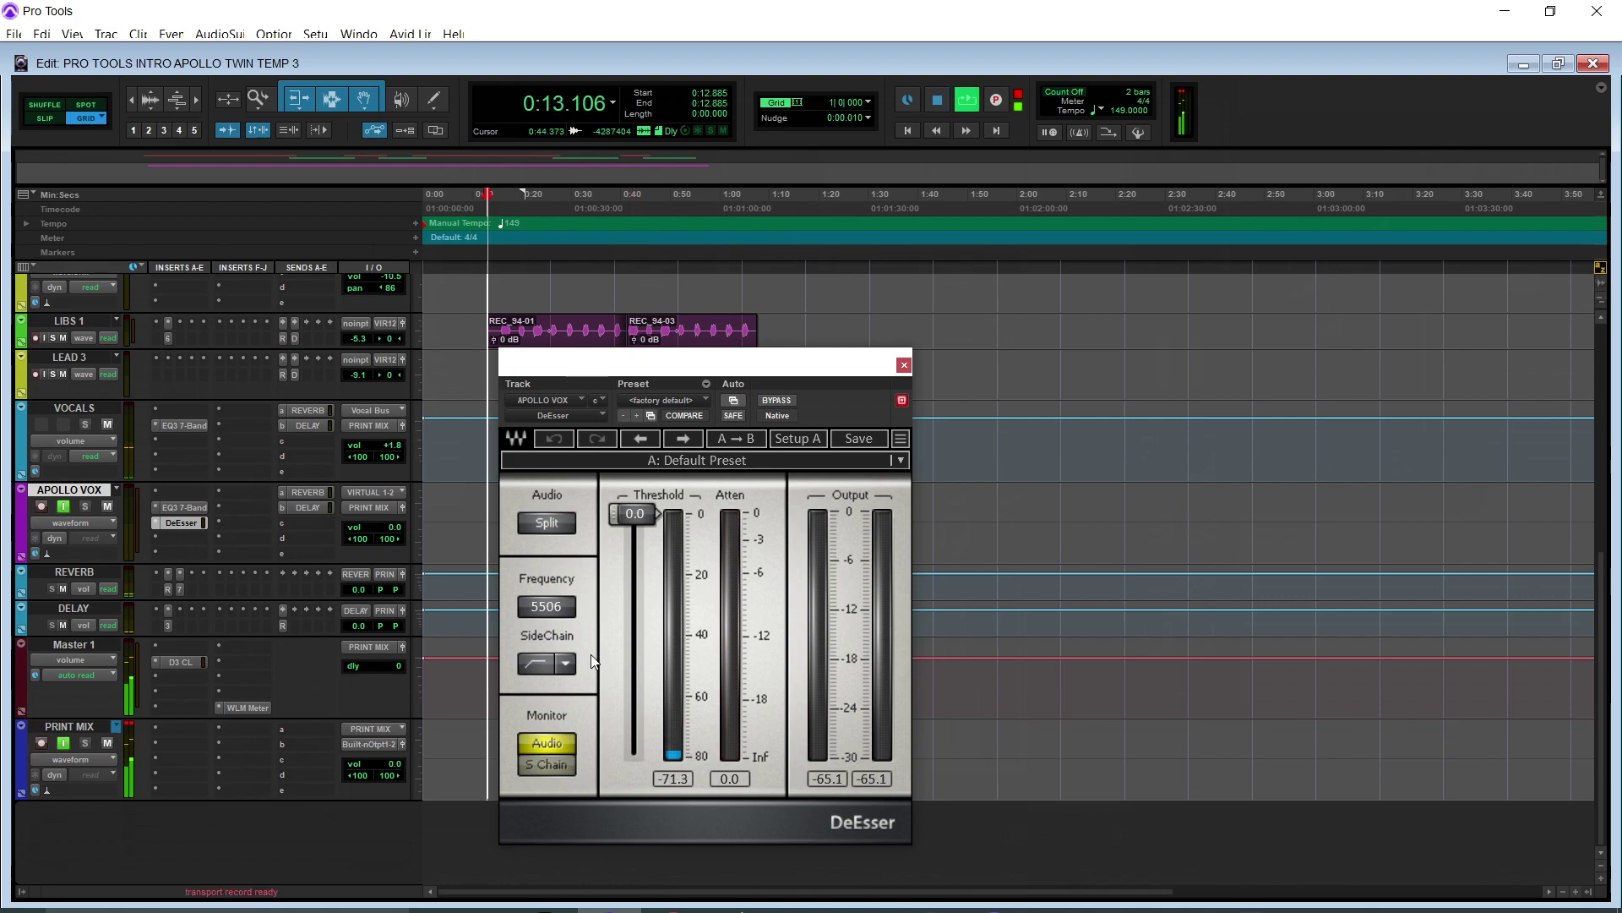
click(557, 768)
drag(548, 603, 547, 565)
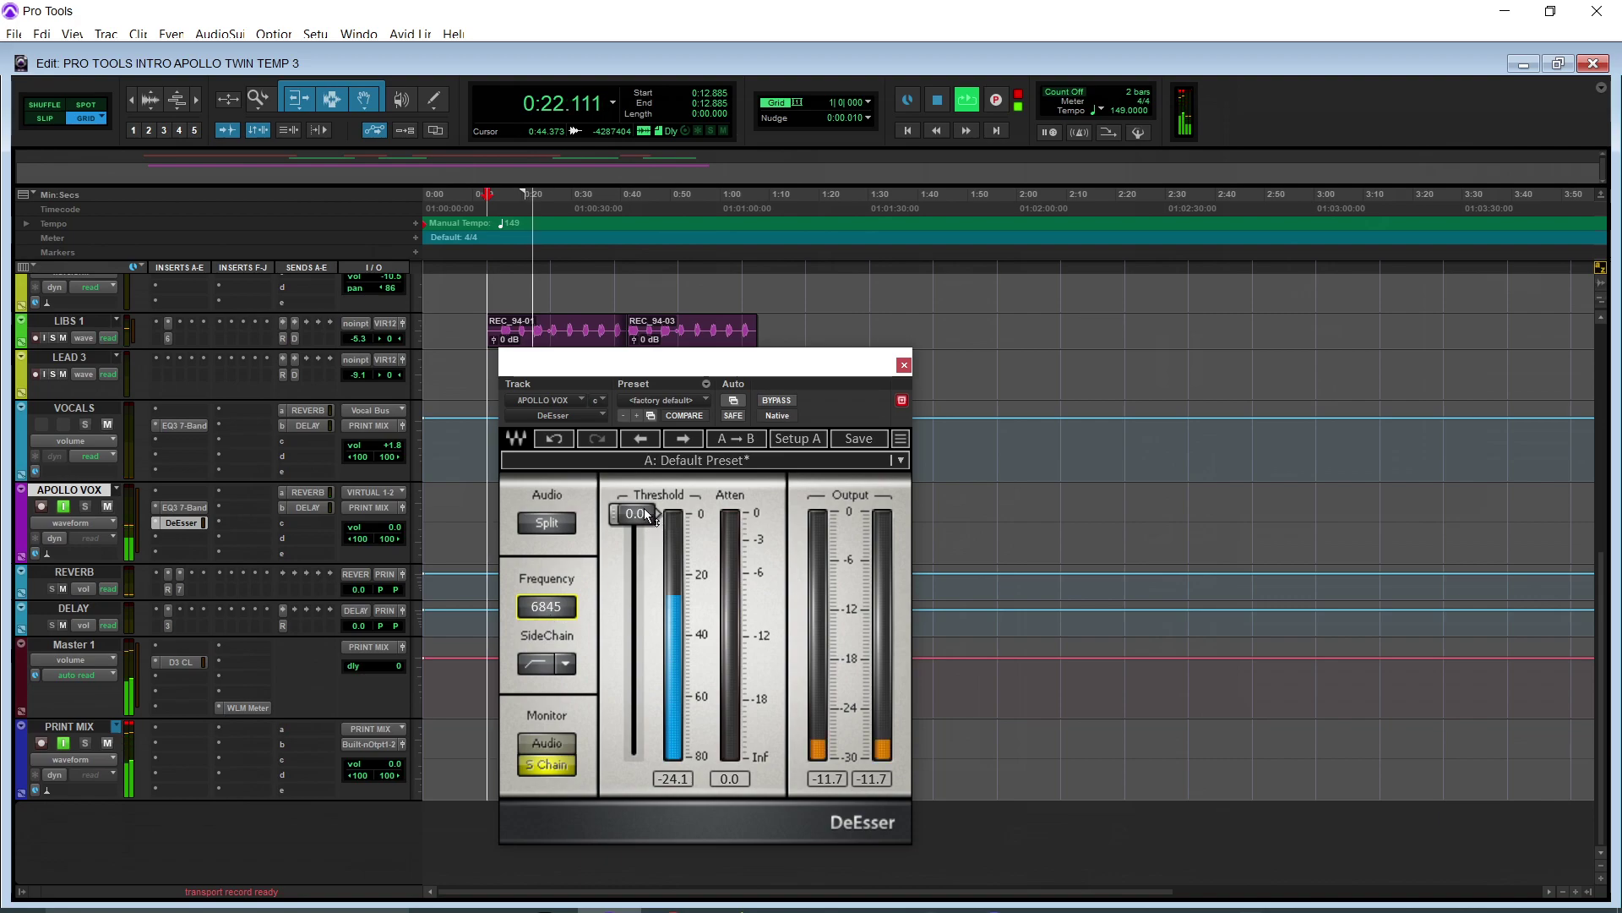
Set the DeEsser's threshold to -29.0 with monitoring back on audio, and stop playback and close the plug-in.
drag(635, 513, 634, 612)
click(551, 743)
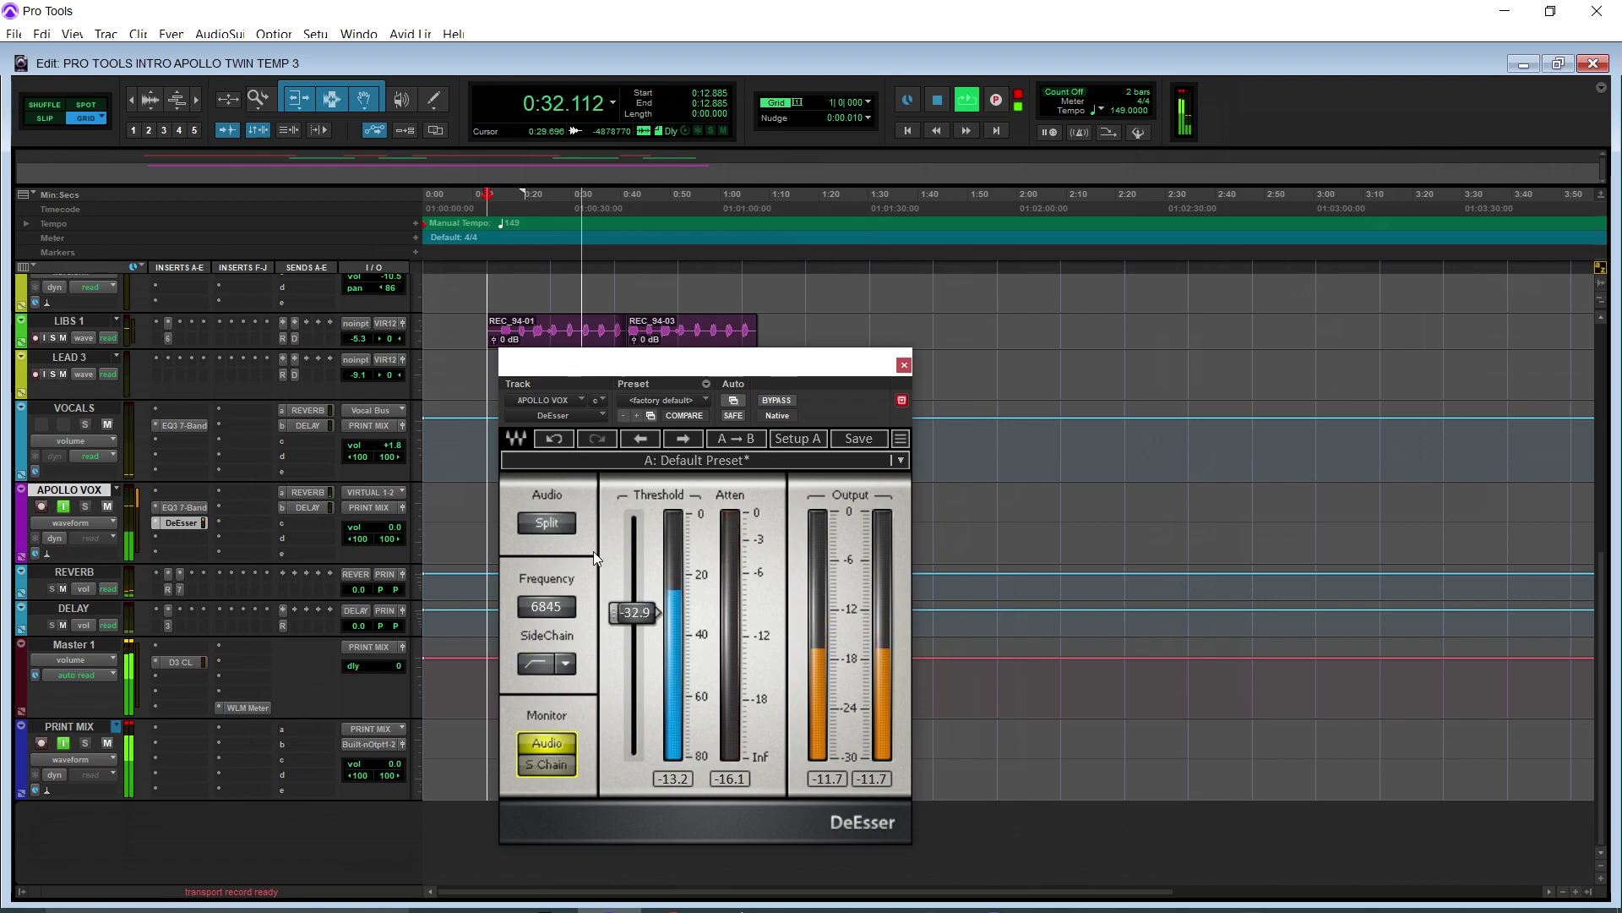
drag(634, 612, 635, 601)
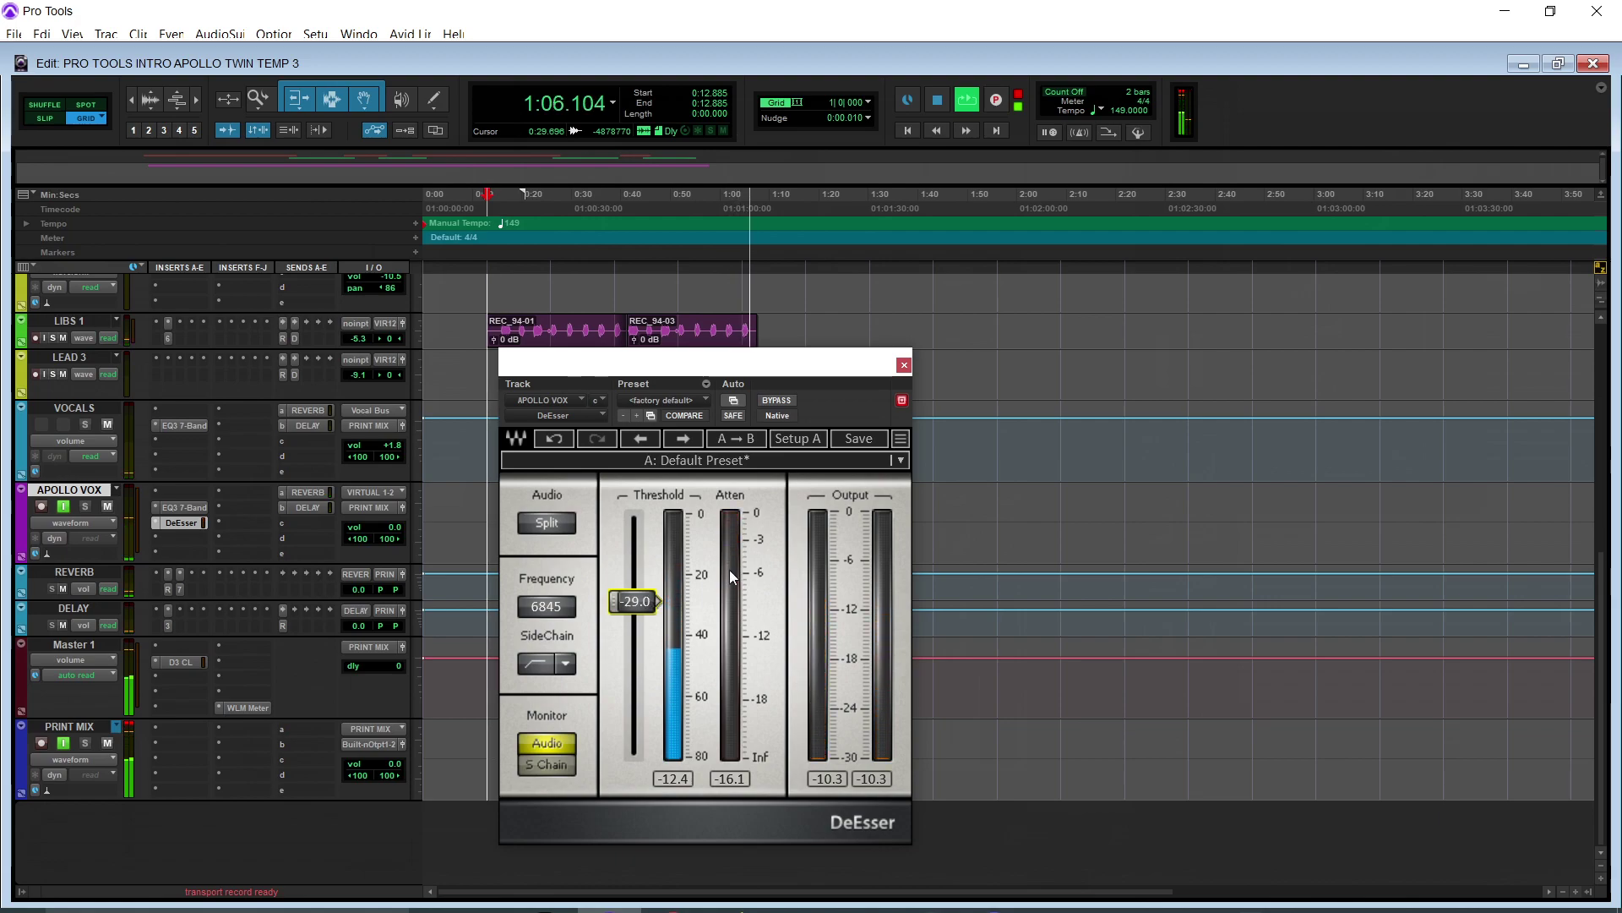
key(space)
click(904, 366)
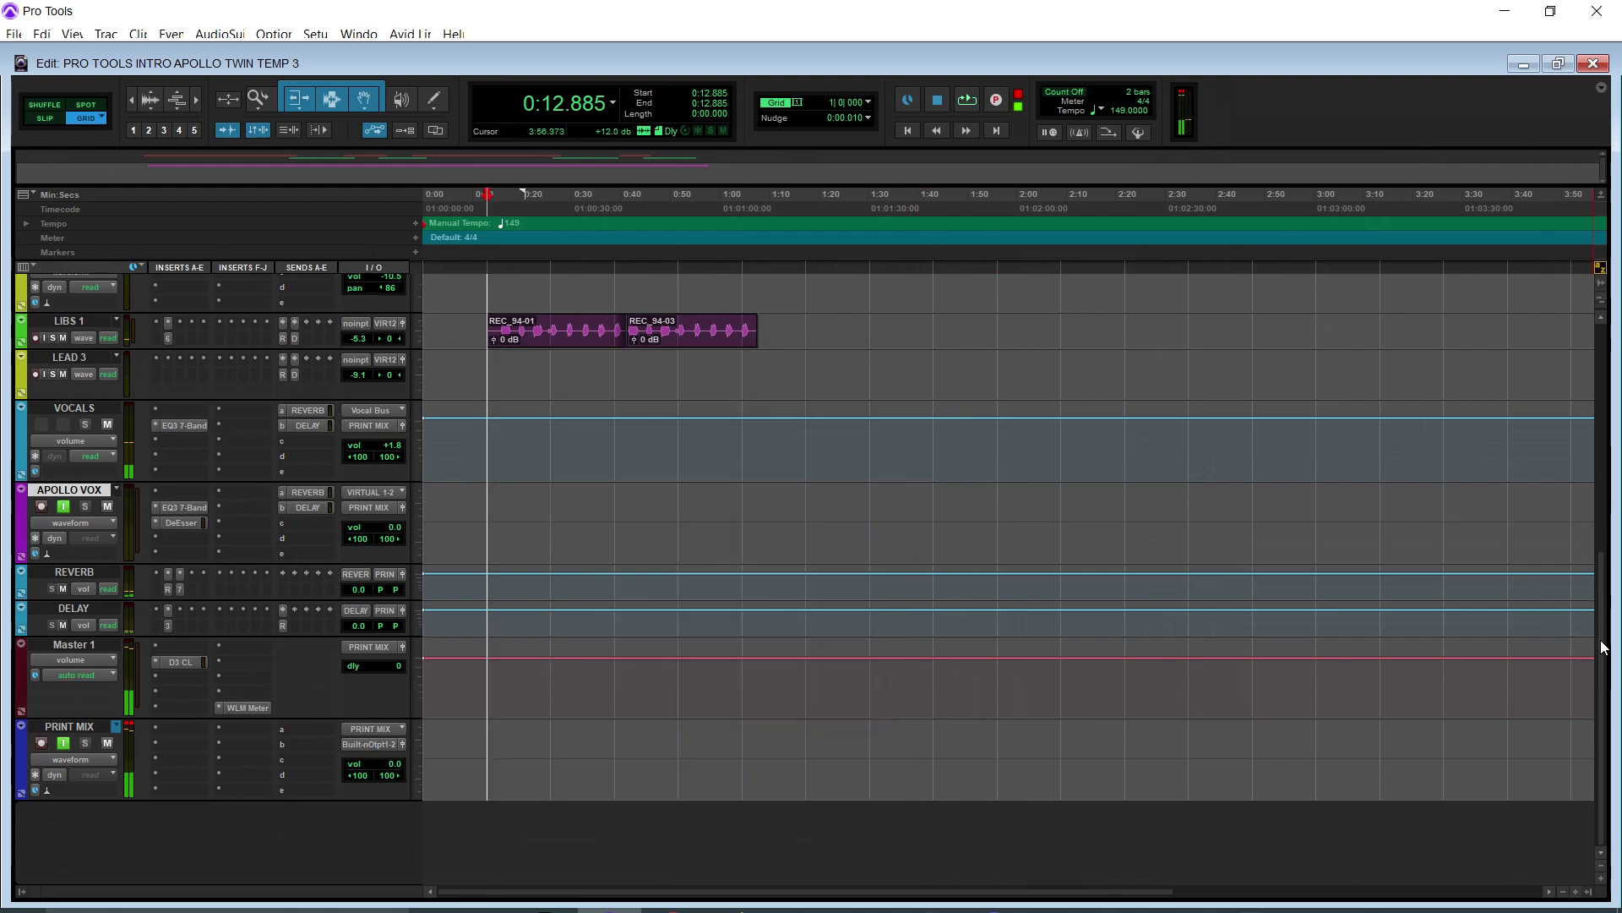
Trim the end of the BEAT clip to 1:17.315 and add a fade-out starting at 1:04.429.
scroll(1581, 522, up, 6)
scroll(1565, 429, up, 1)
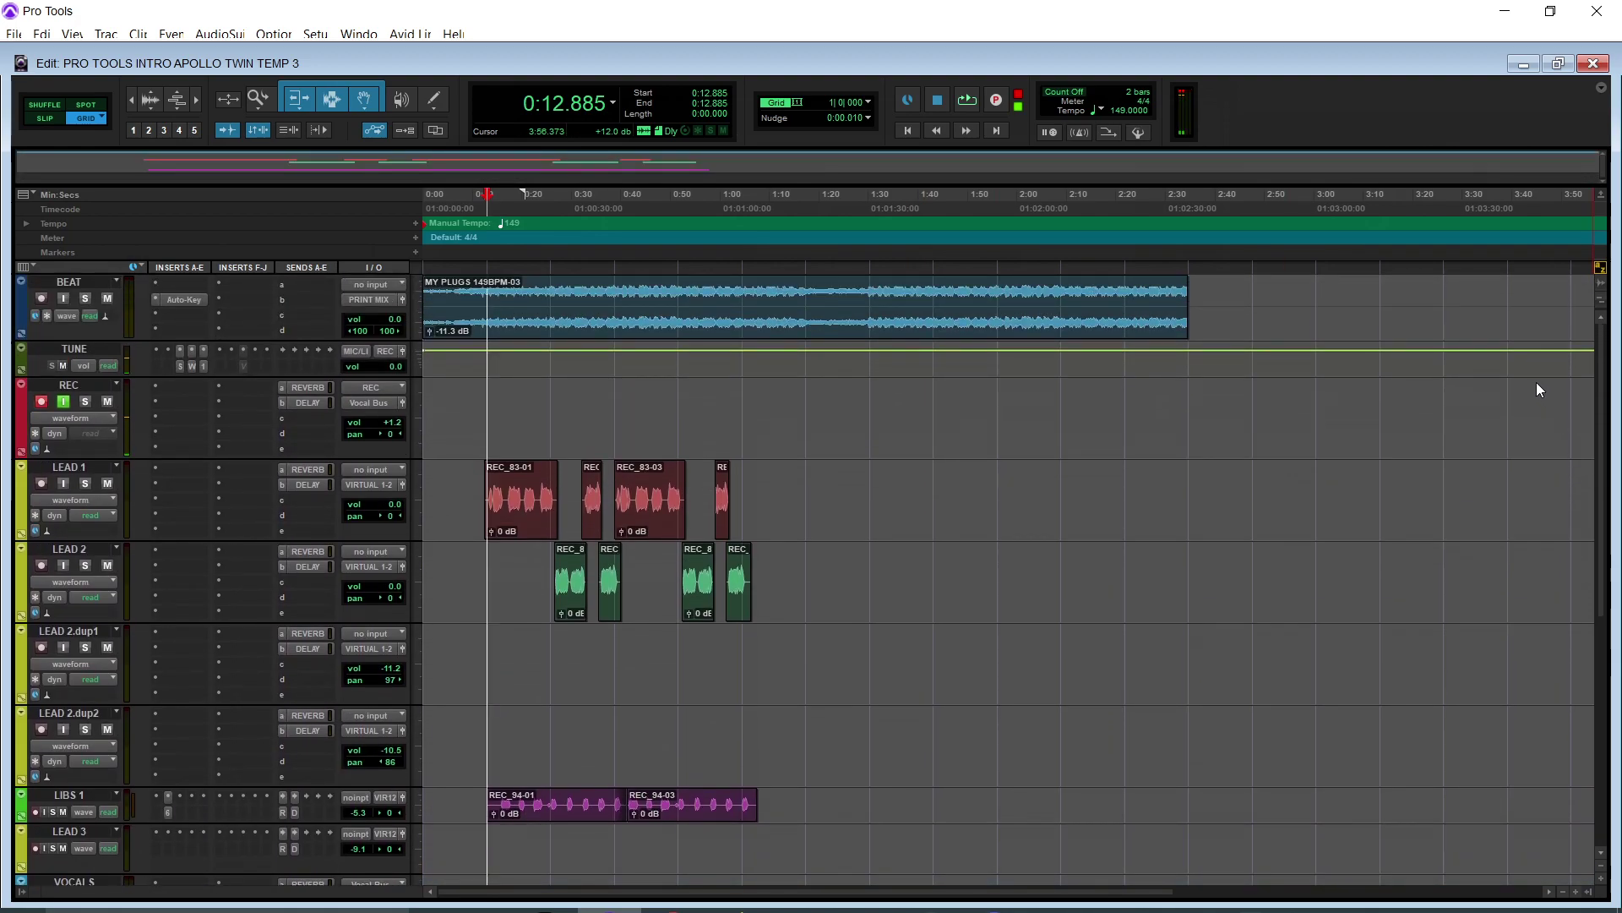
click(812, 299)
click(804, 298)
key(s)
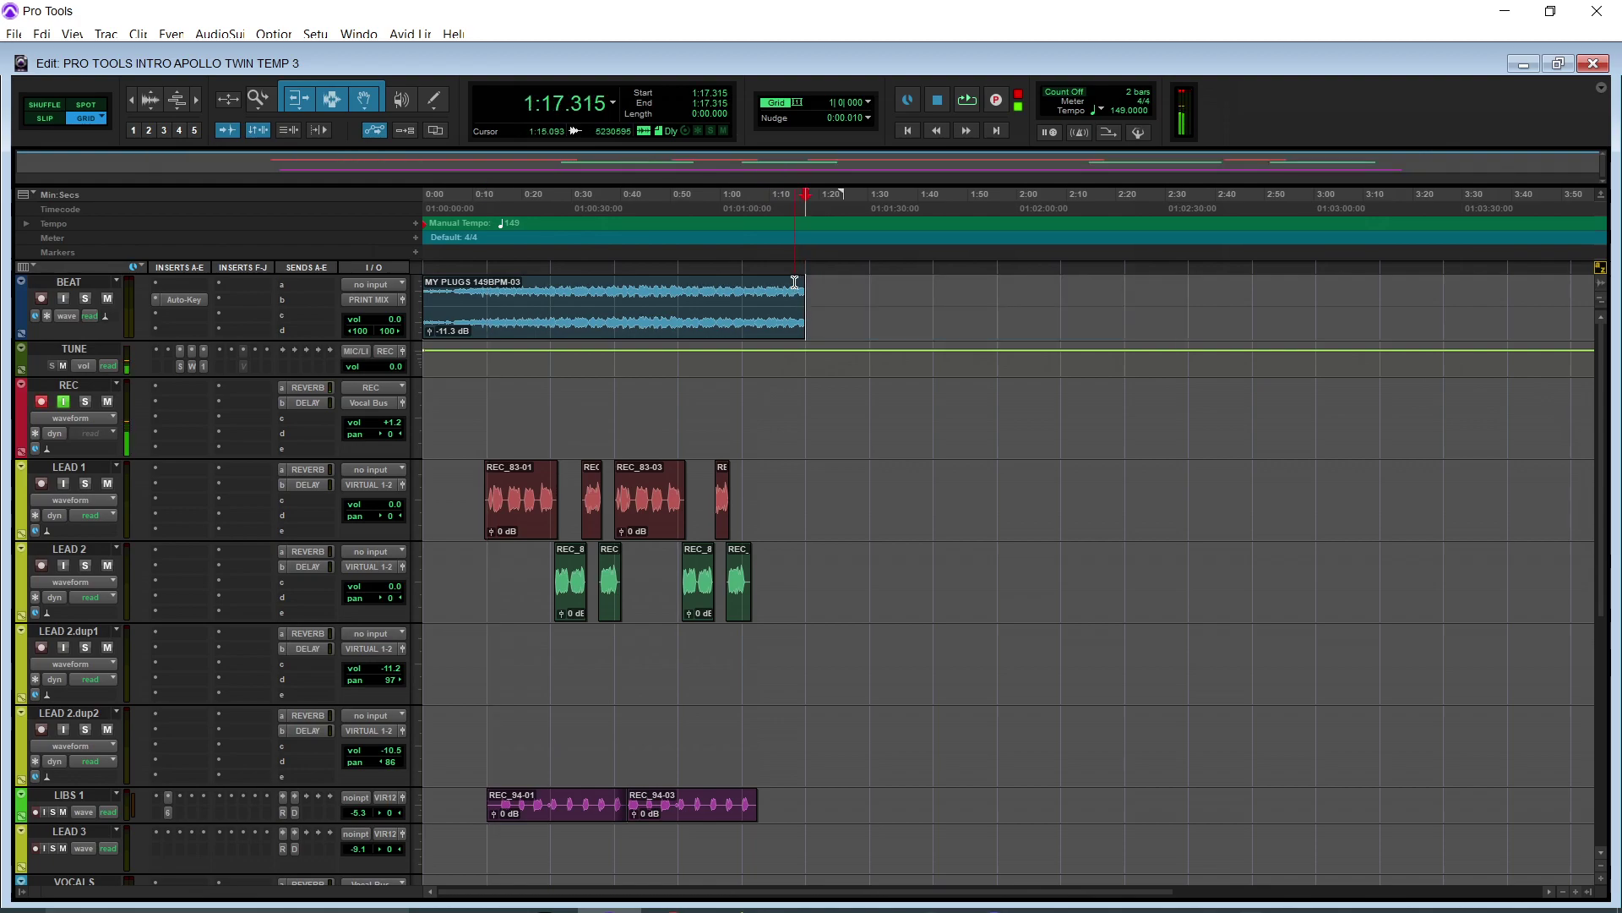
drag(803, 308, 743, 315)
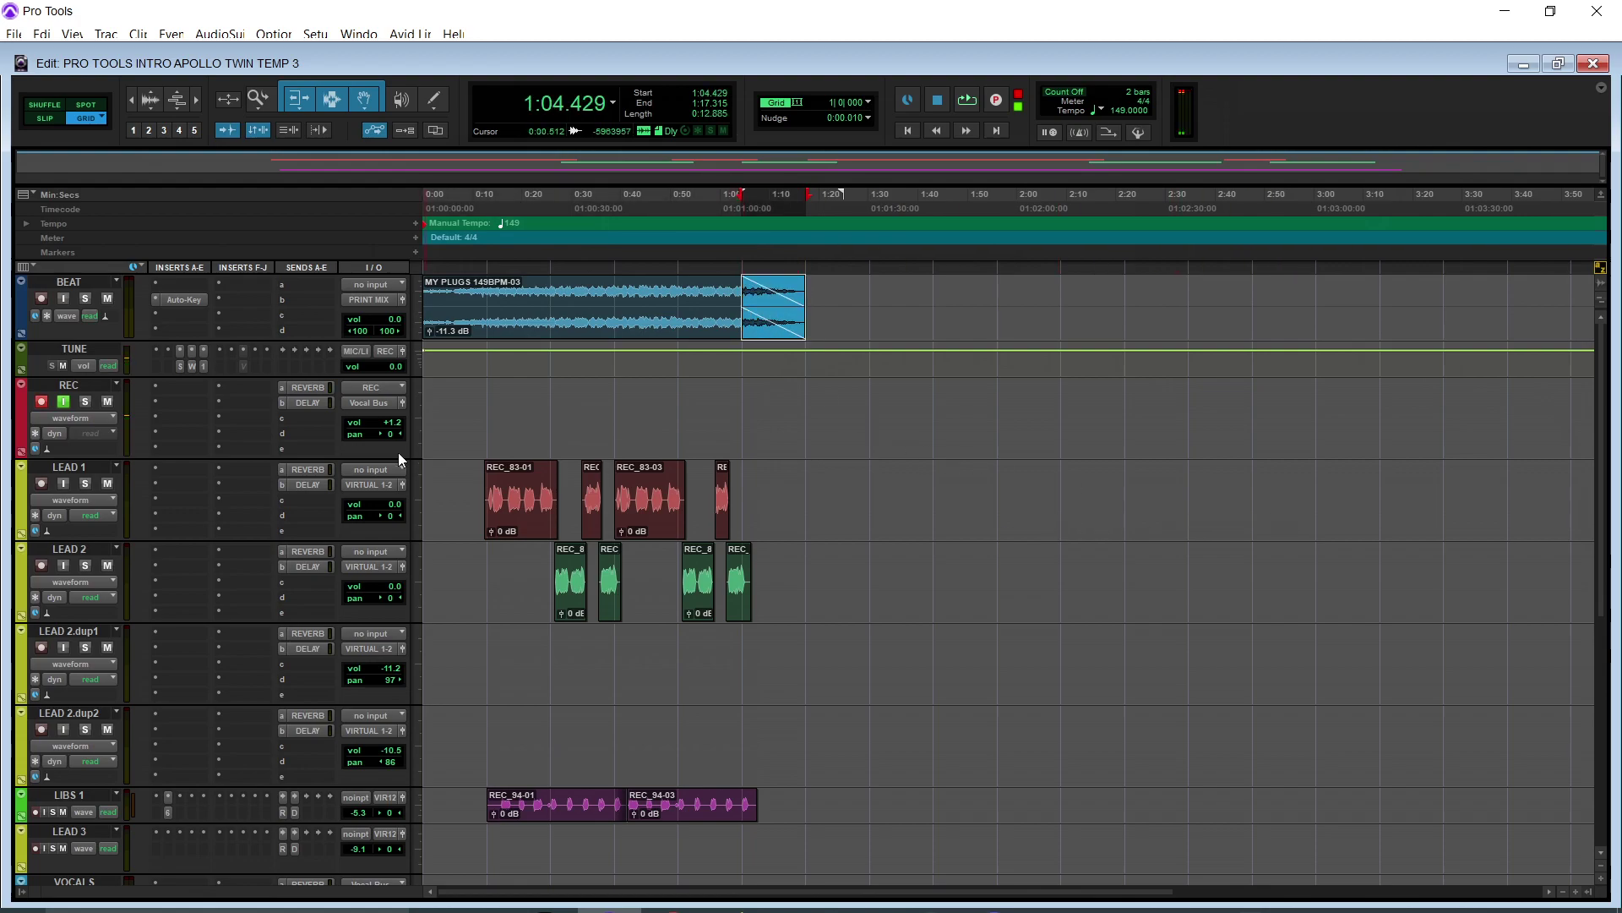
Disable the middle insert on TUNE and the REVERB and DELAY sends on the VOCALS and REC tracks.
right_click(191, 377)
click(227, 390)
scroll(1604, 355, down, 3)
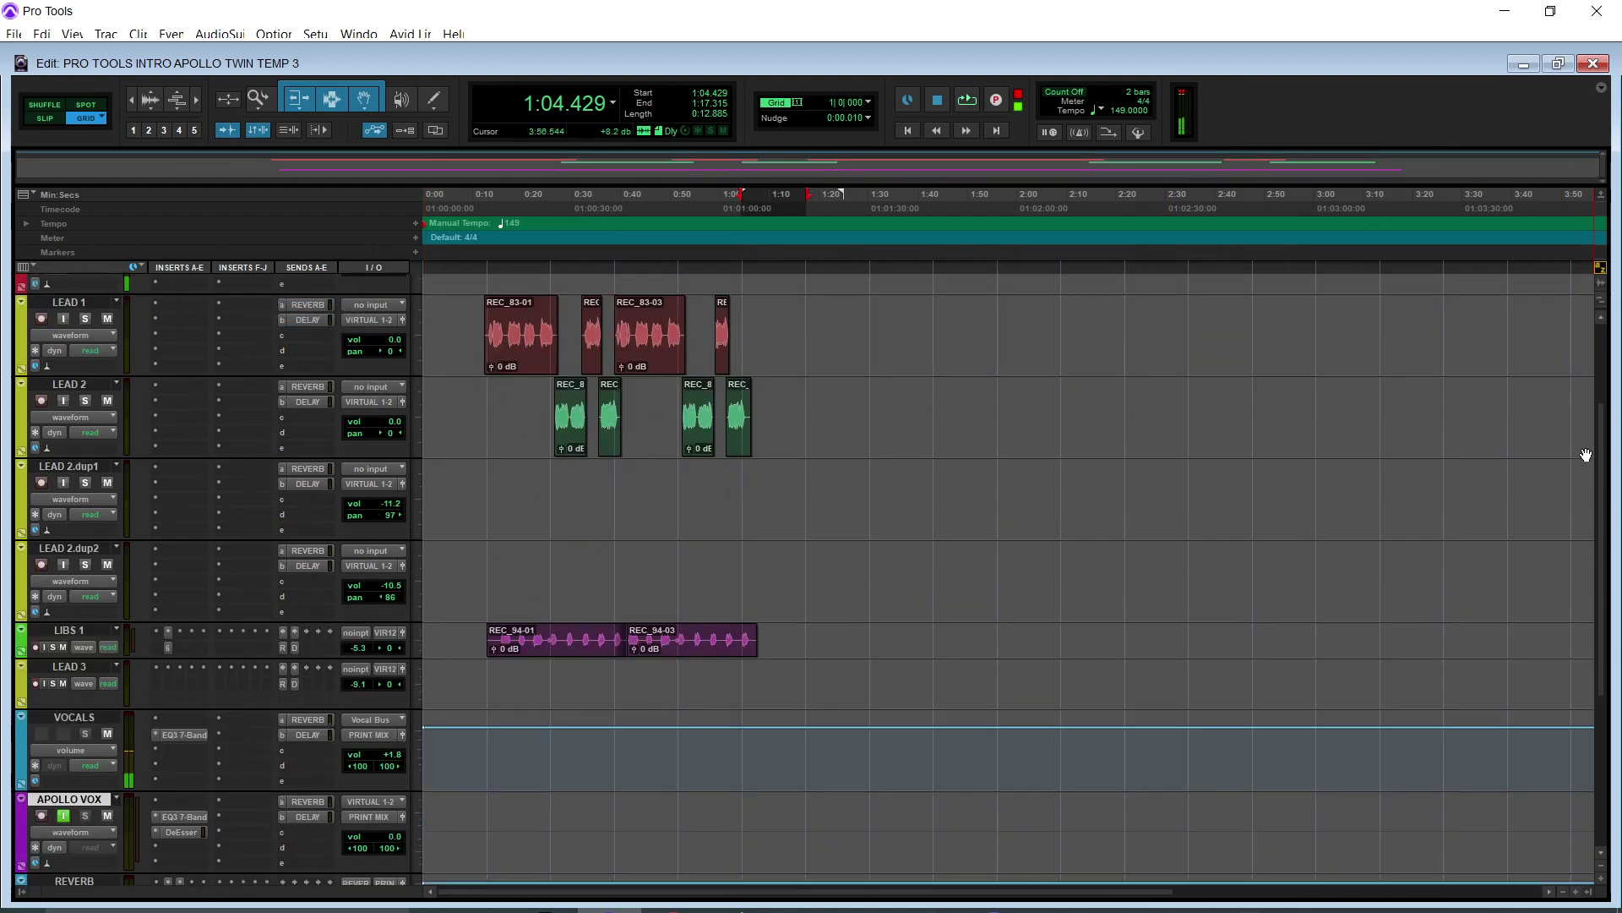
click(308, 719)
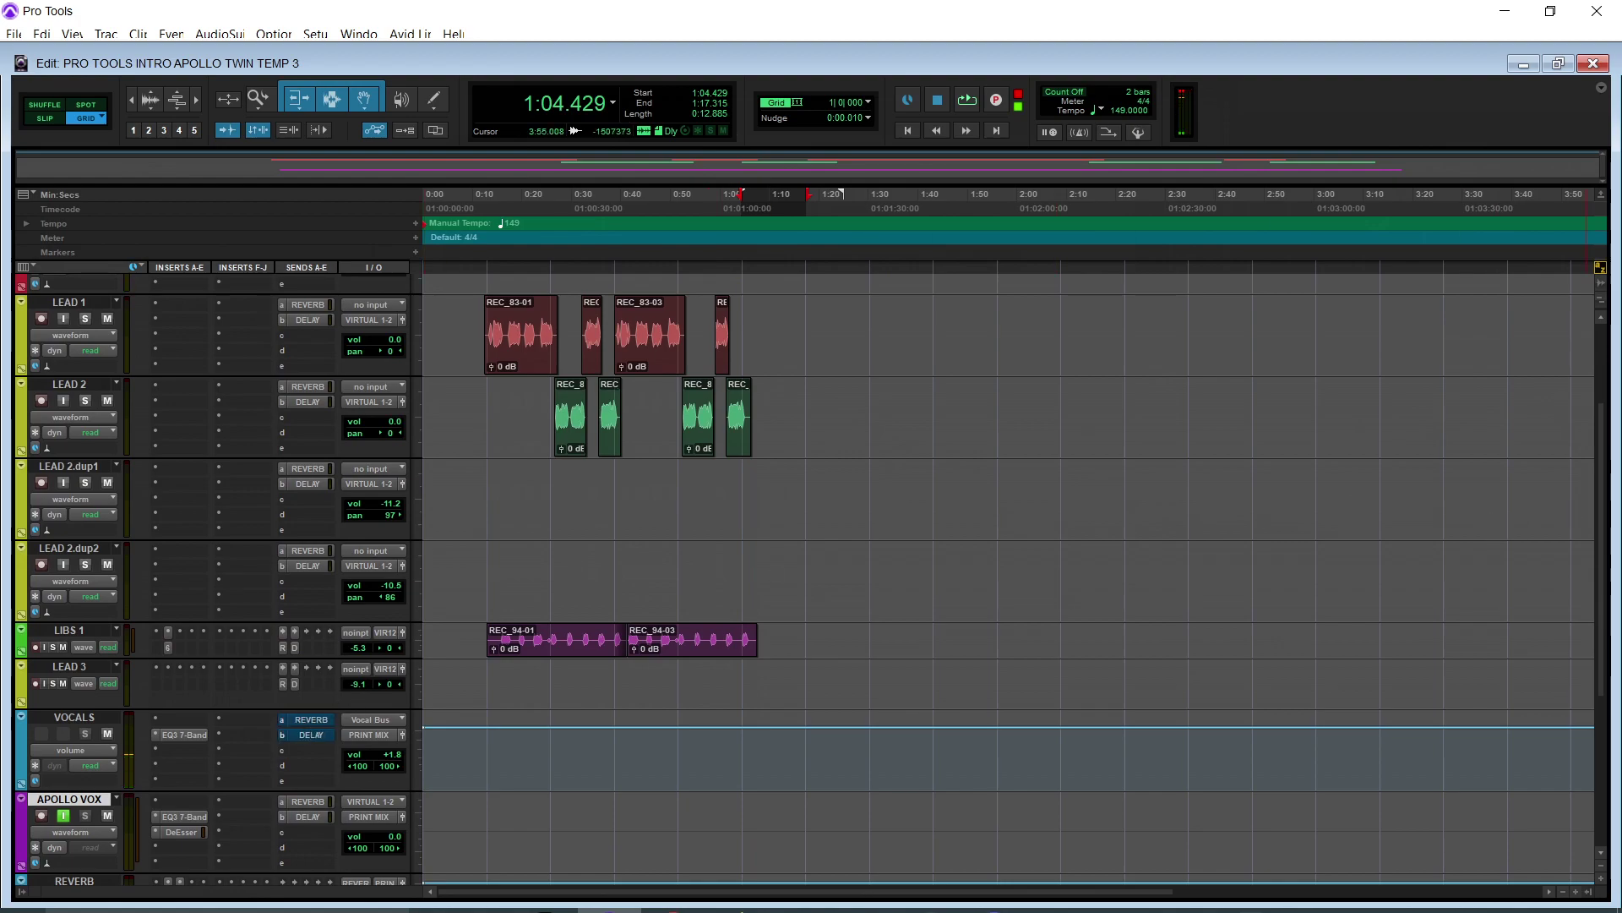
scroll(1606, 533, up, 3)
click(322, 396)
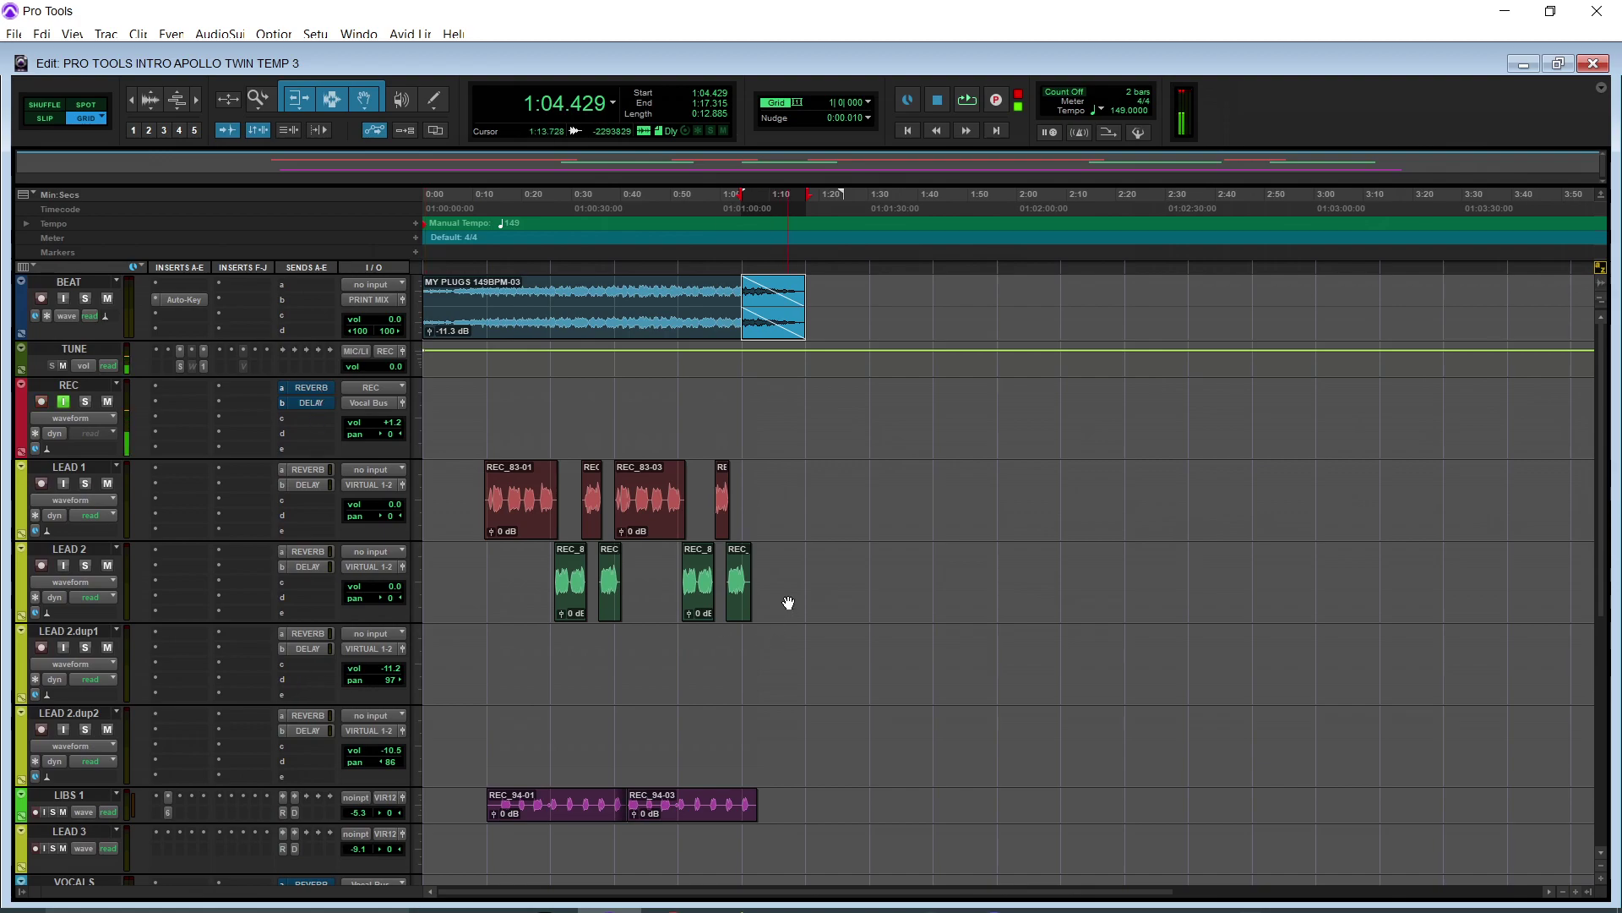
Select all clips from the start to 1:17.315, record-arm PRINT MIX and record the full mix onto it.
click(801, 557)
key(Return)
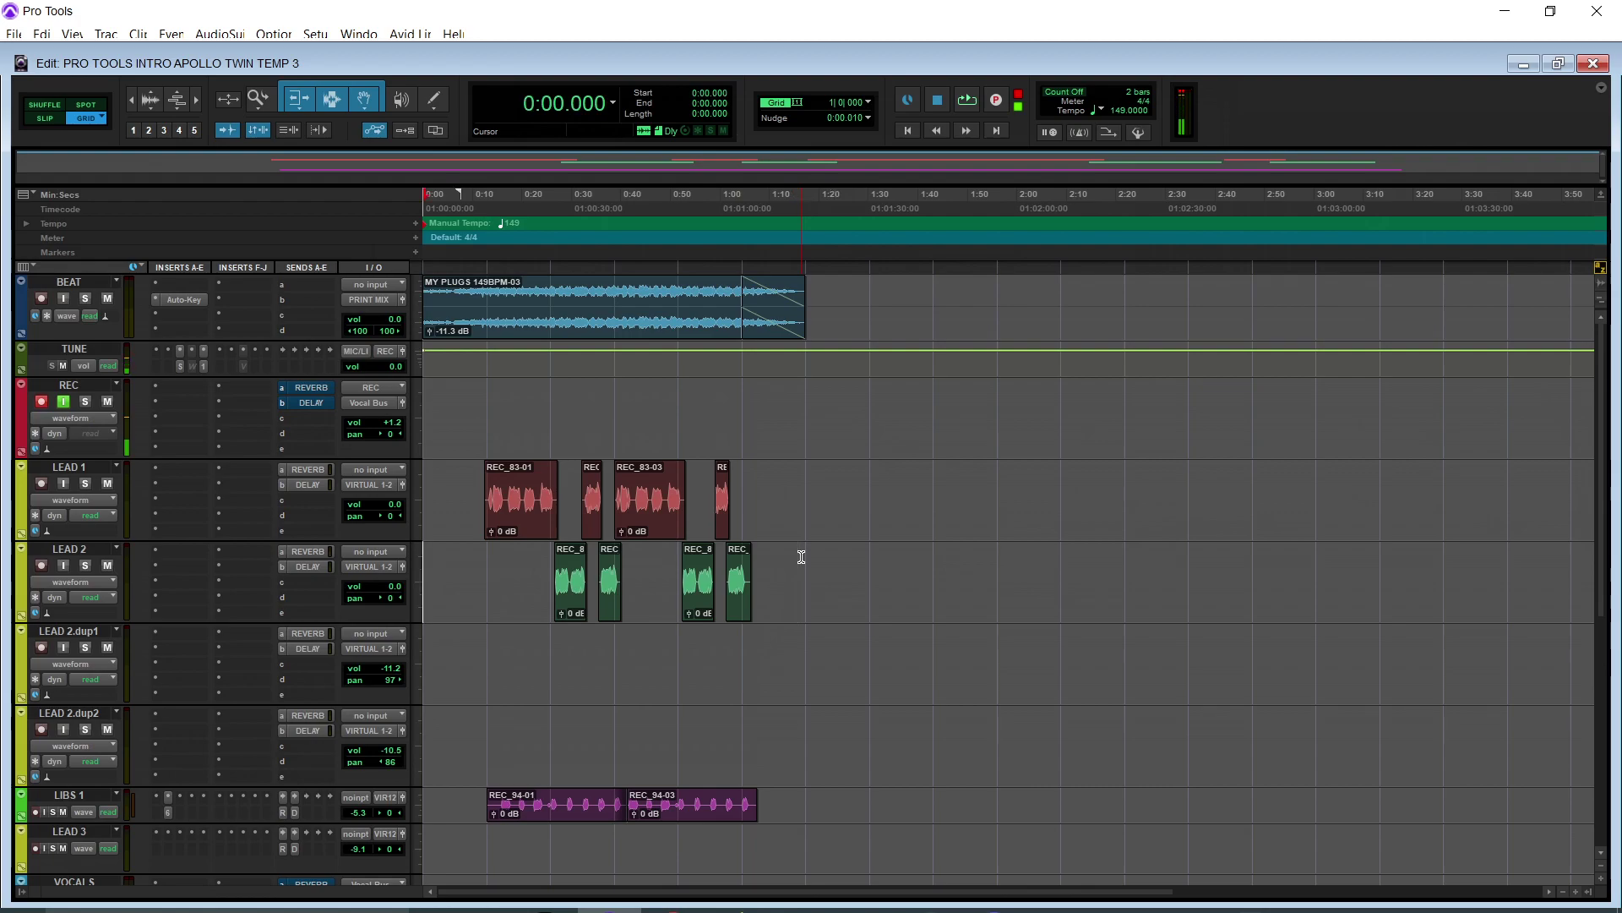
key(ctrl+a)
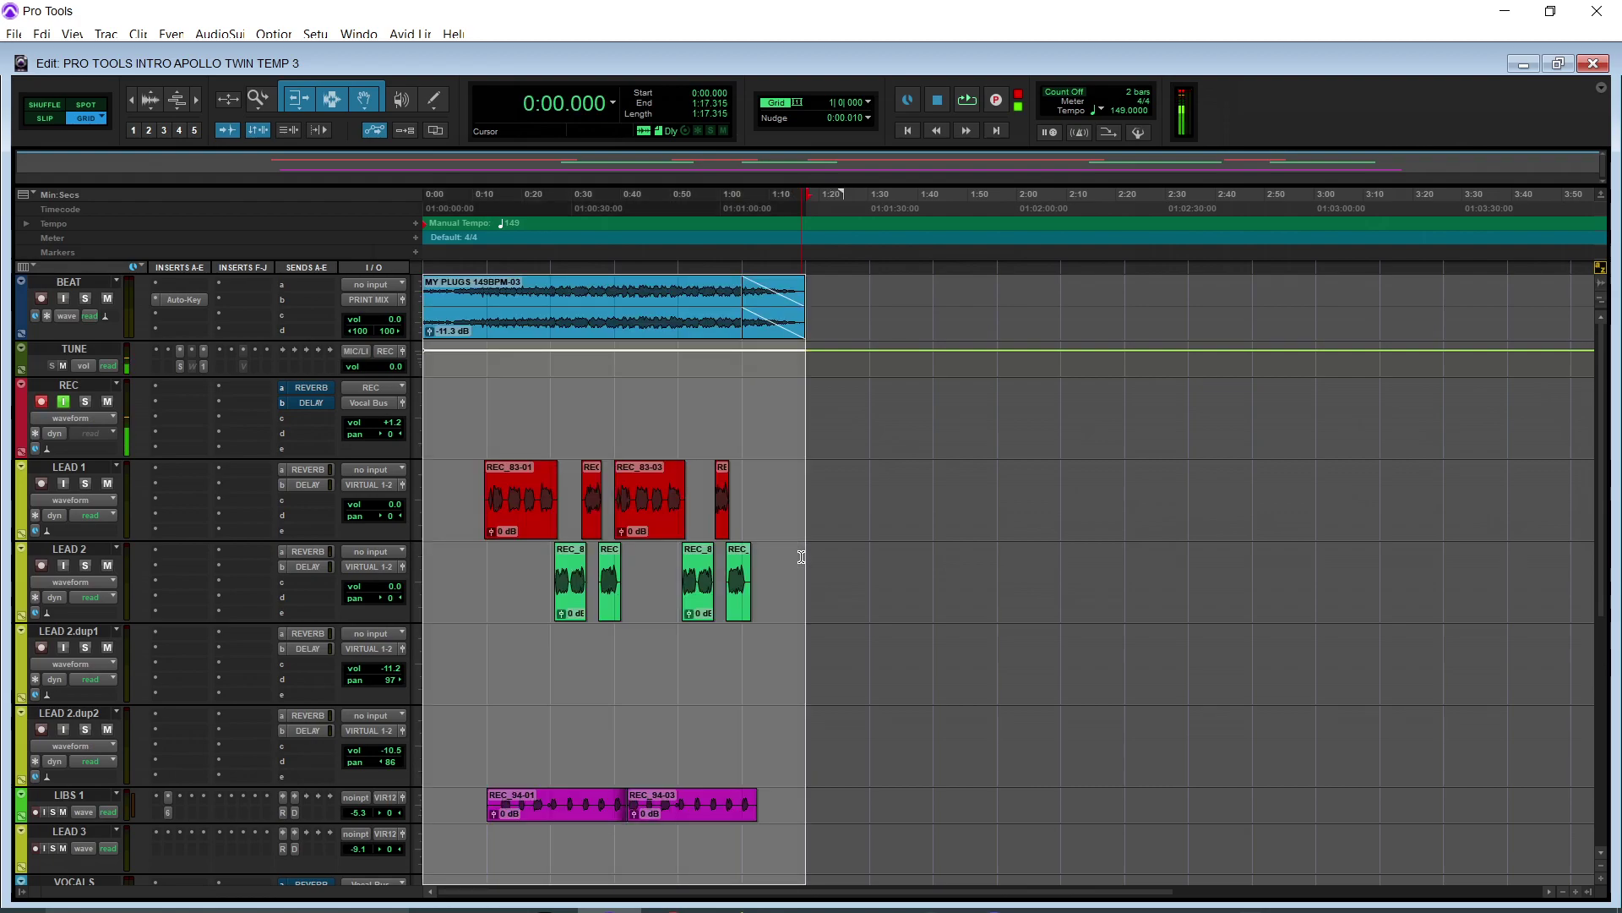
drag(1608, 399, 1595, 635)
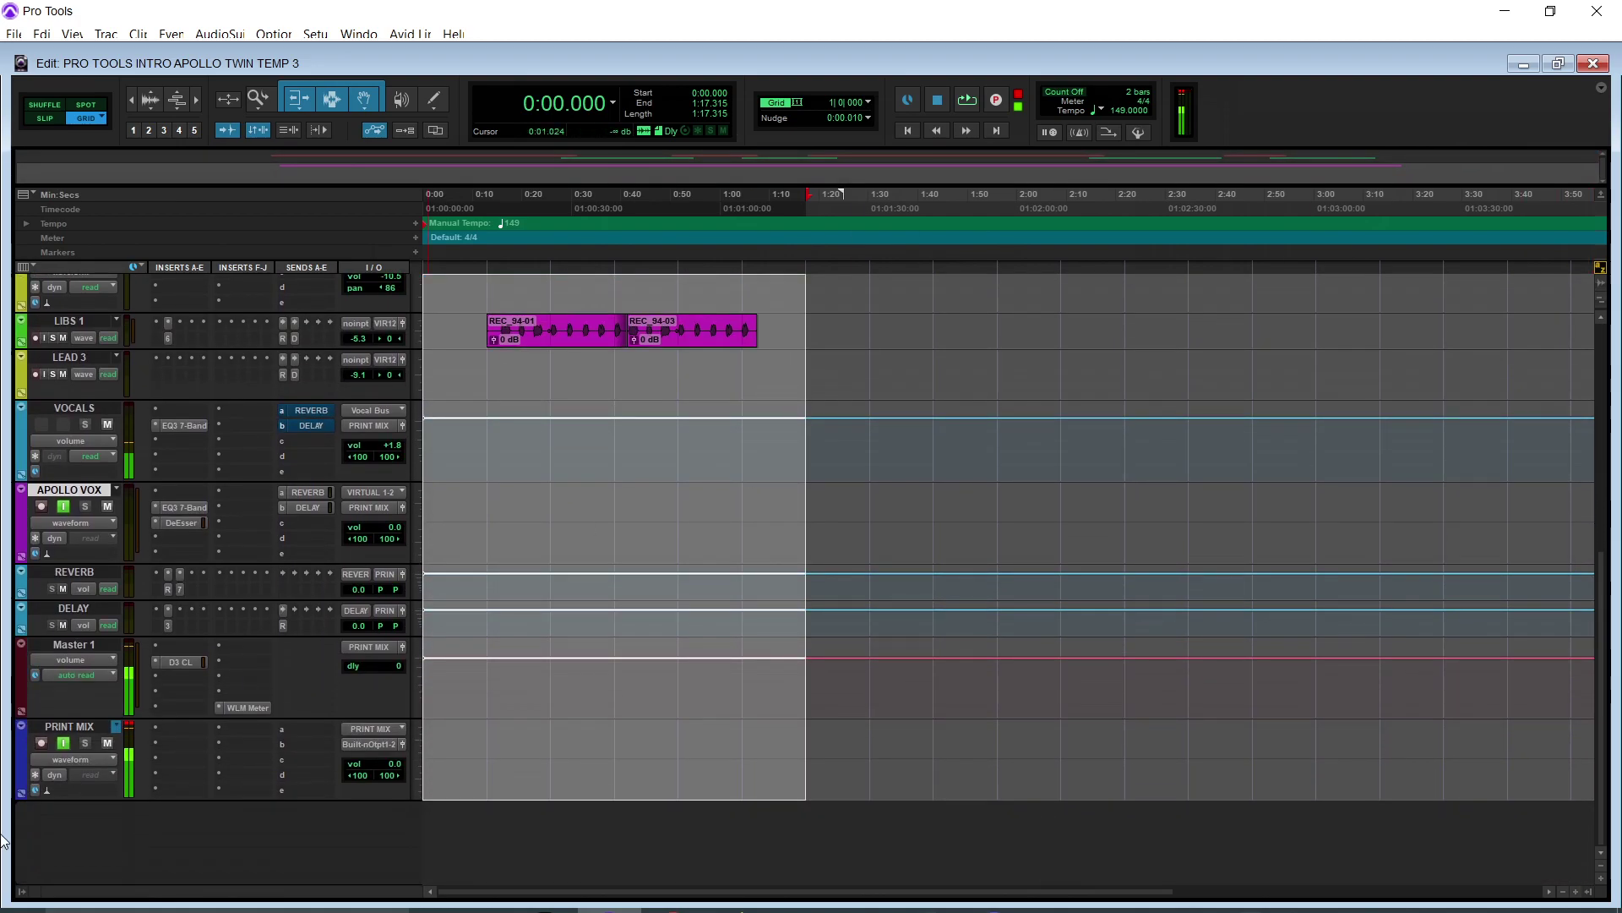
click(39, 741)
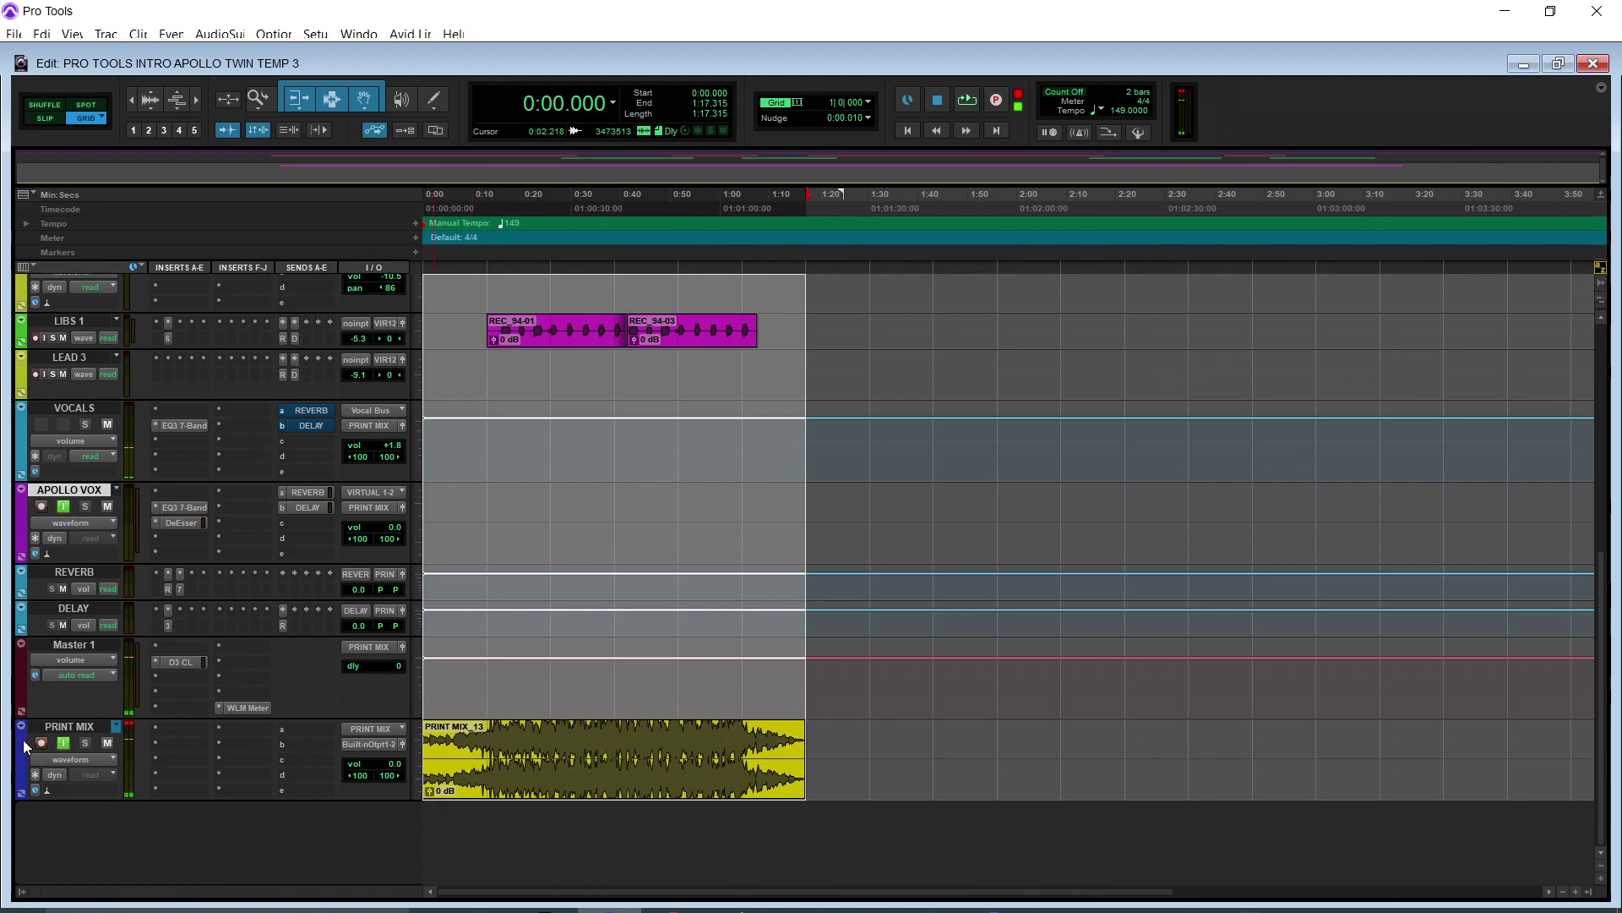
click(870, 771)
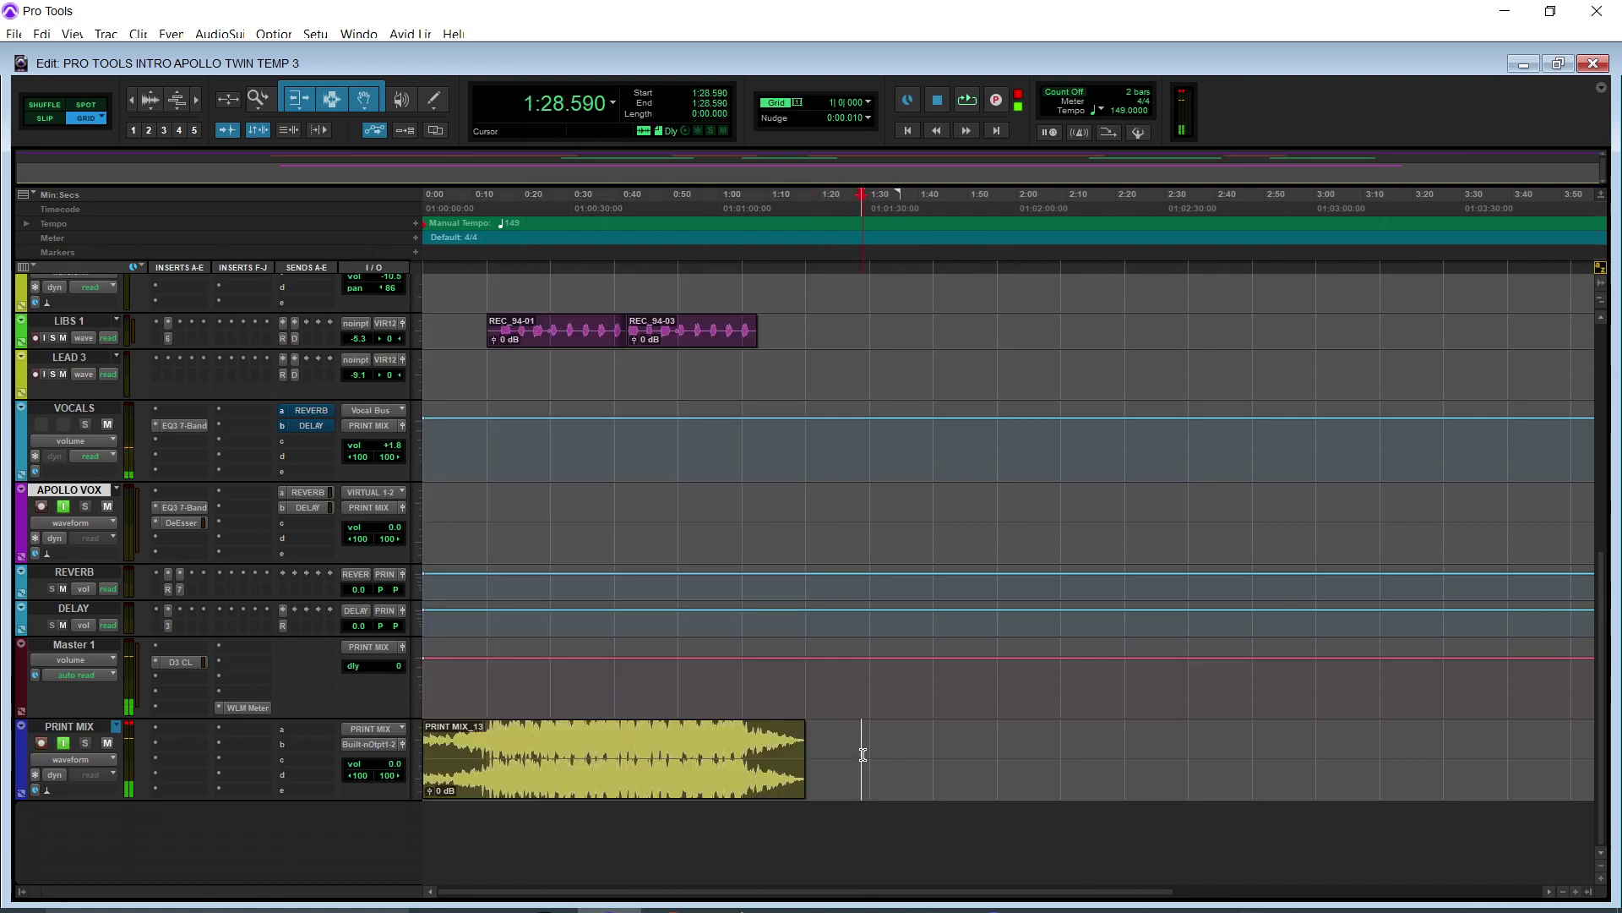
Rename the recorded PRINT MIX clip and its disk file as "ATROCITY1K - MONEY COUNTER PROD. PRIORITY DP".
click(550, 784)
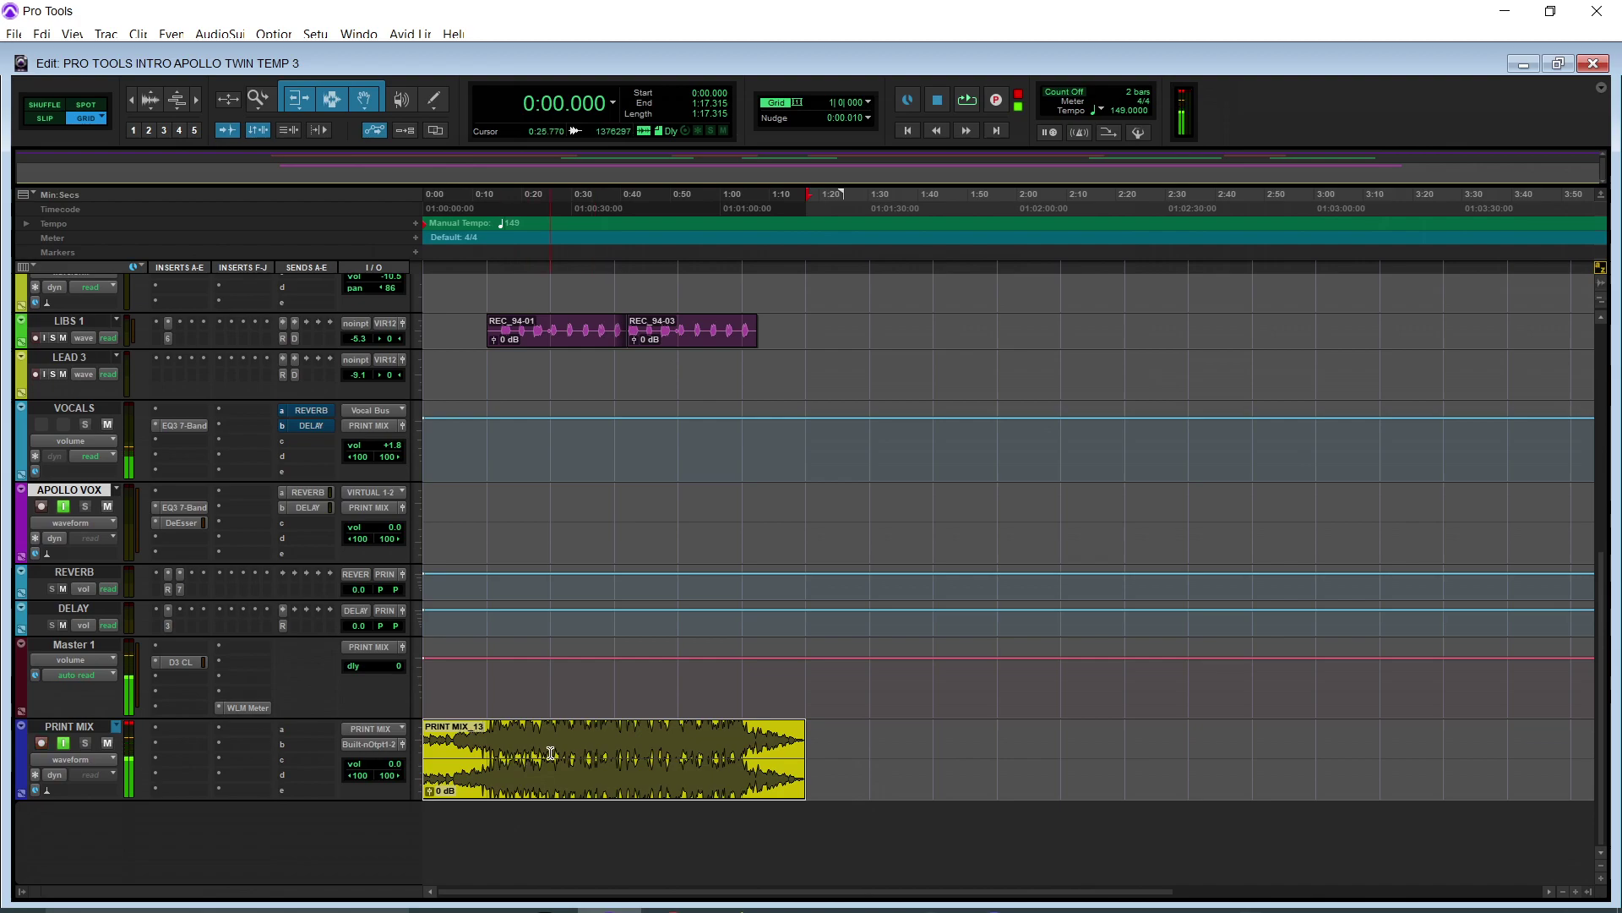
right_click(540, 762)
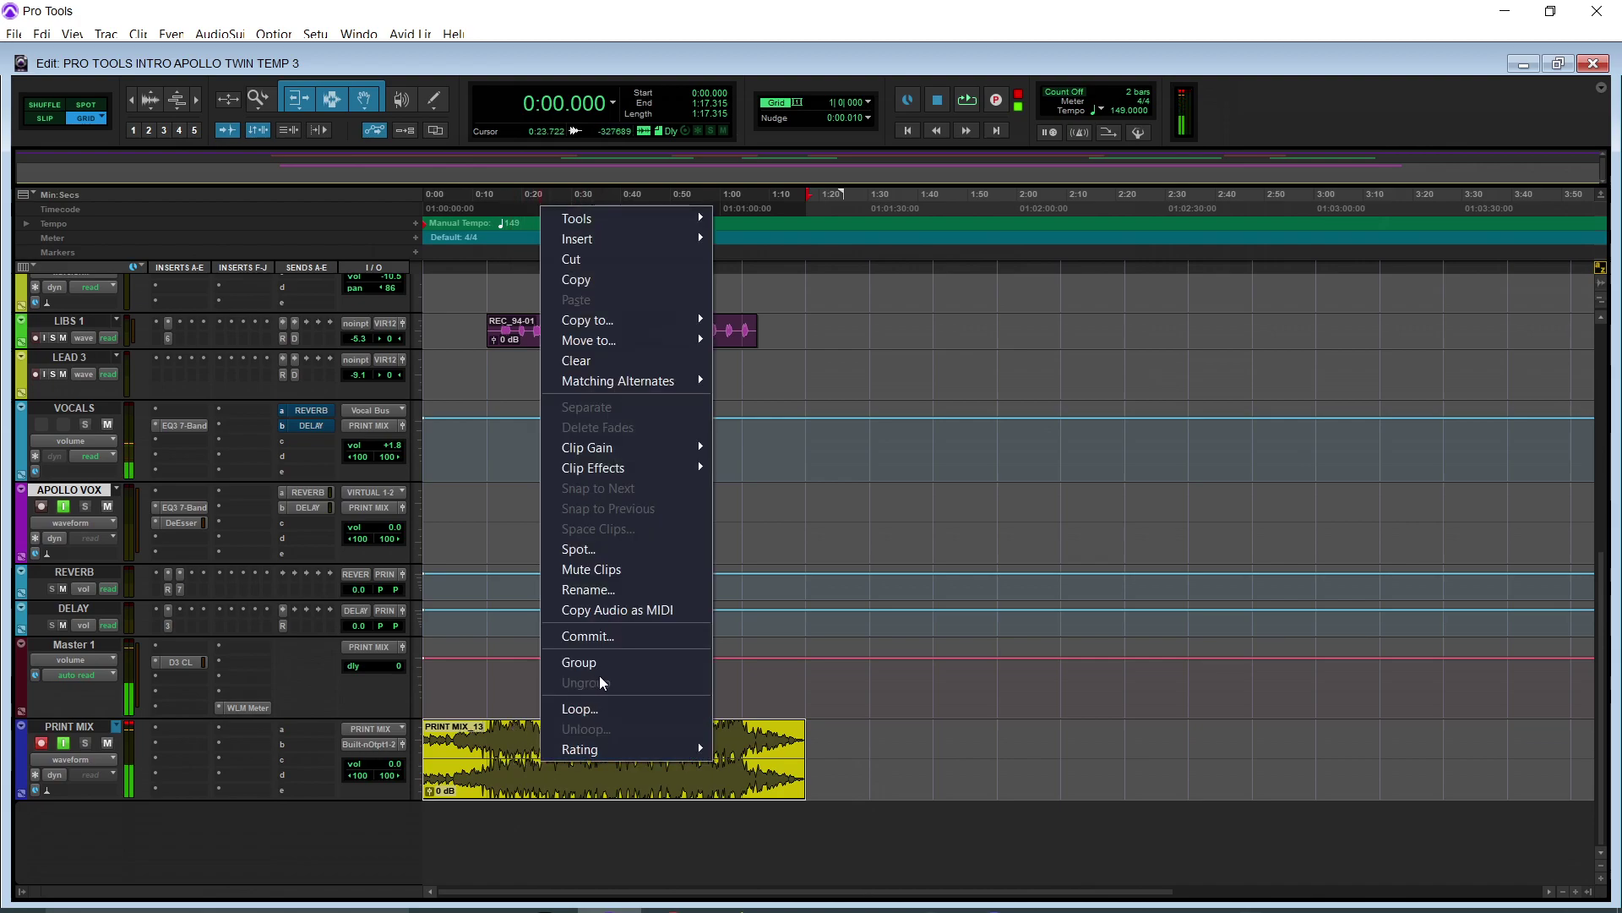
click(616, 597)
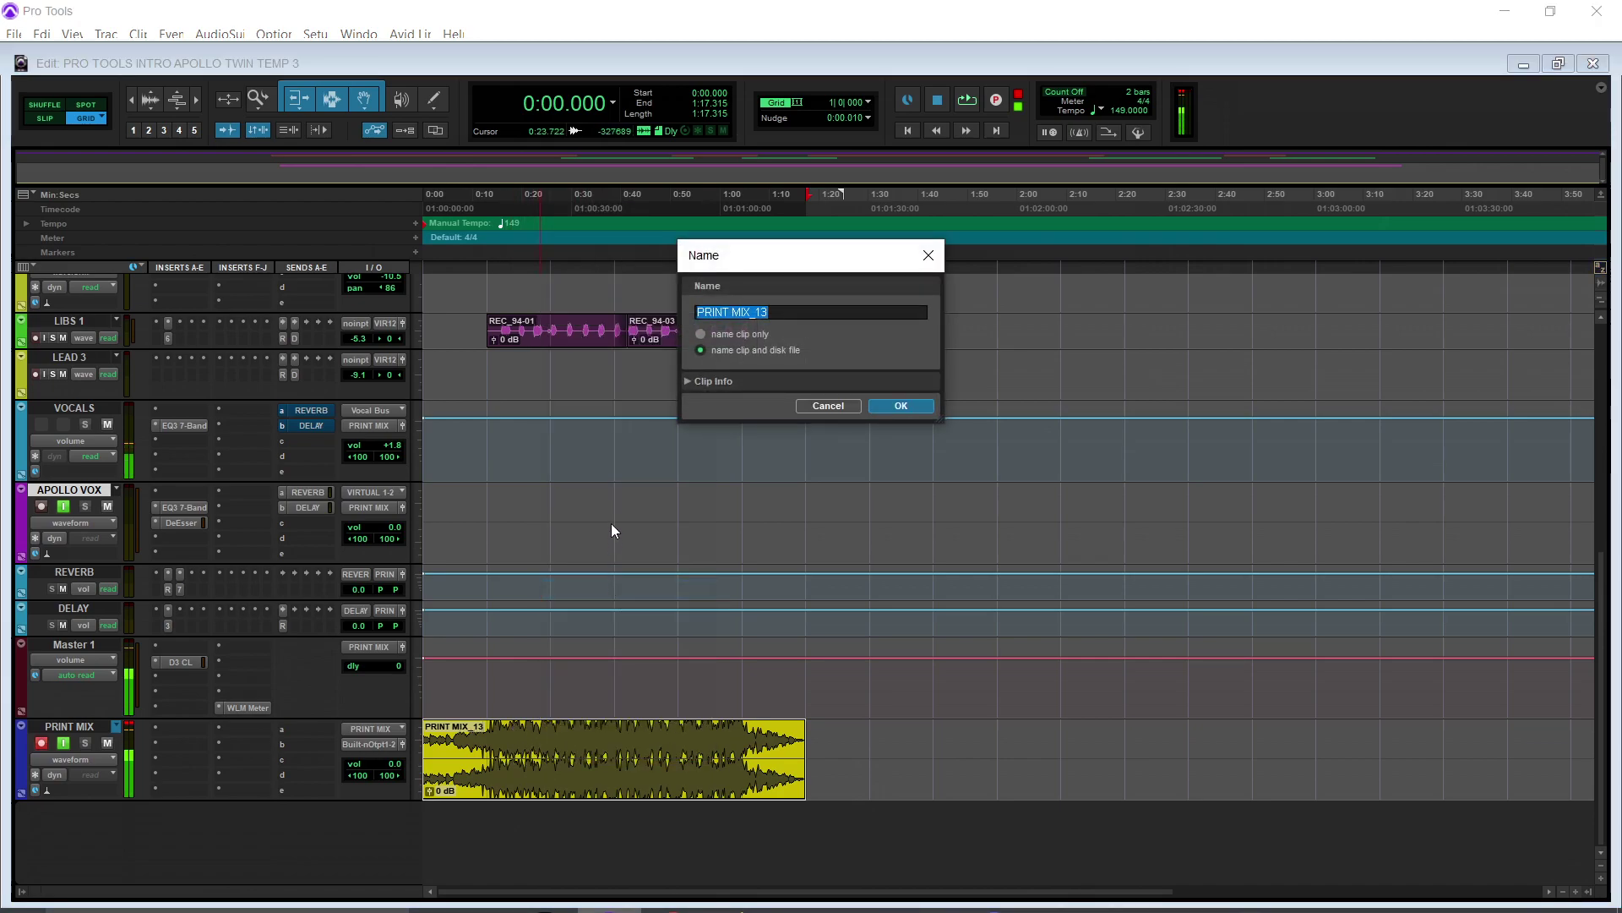
text(a)
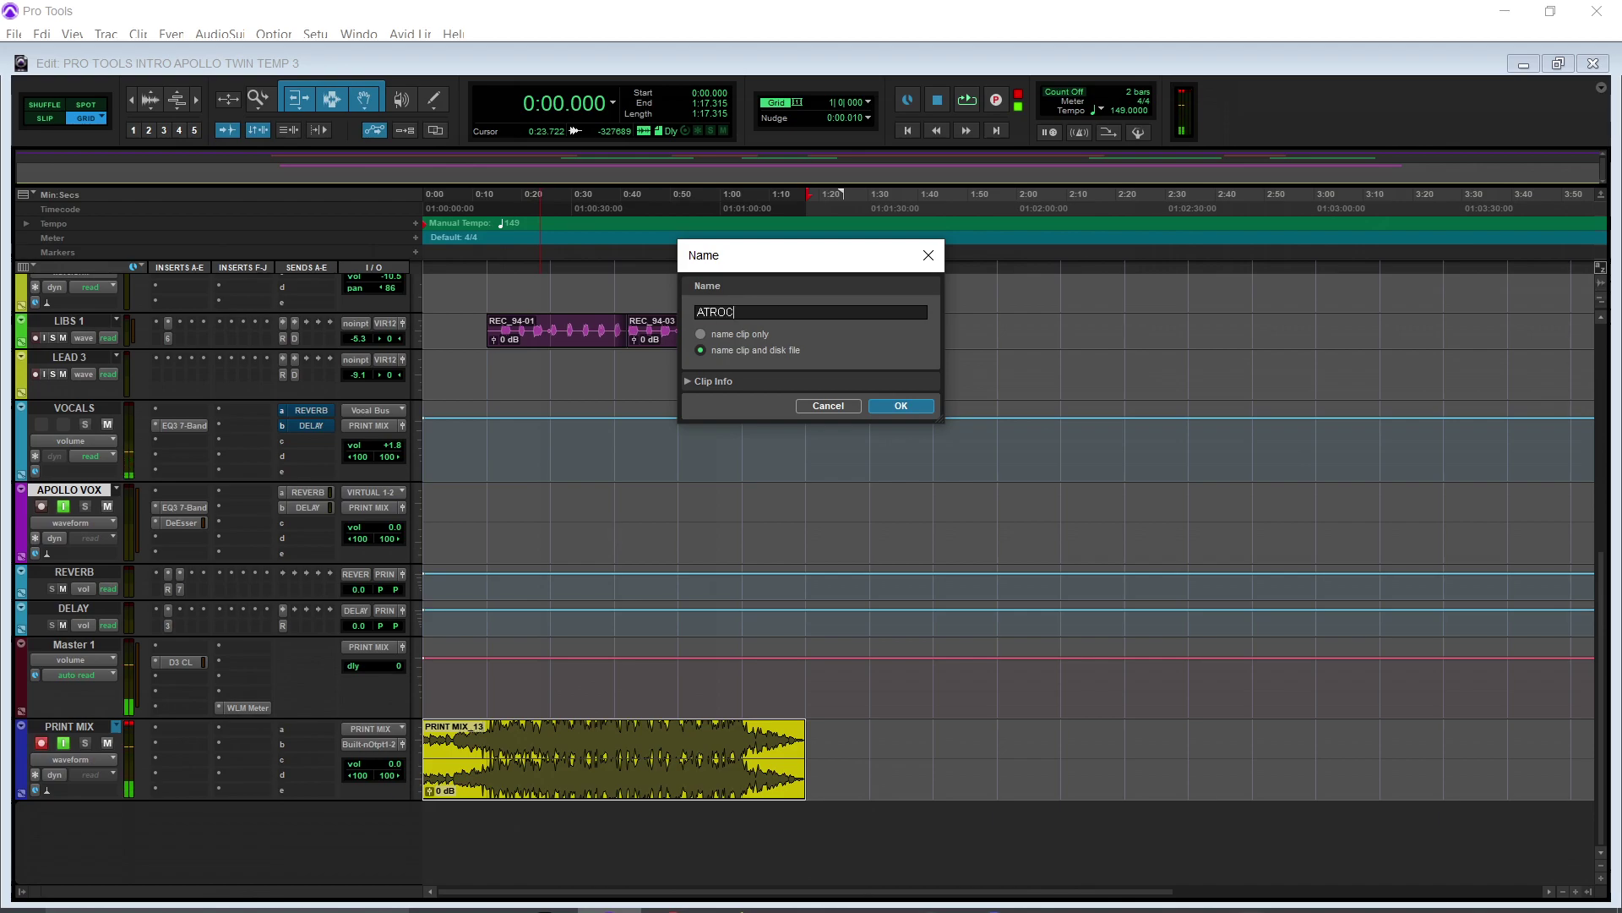
text(TROCITY1K - M)
text(COU)
text(NTER PROD)
text(. PRIORITY)
text( DR)
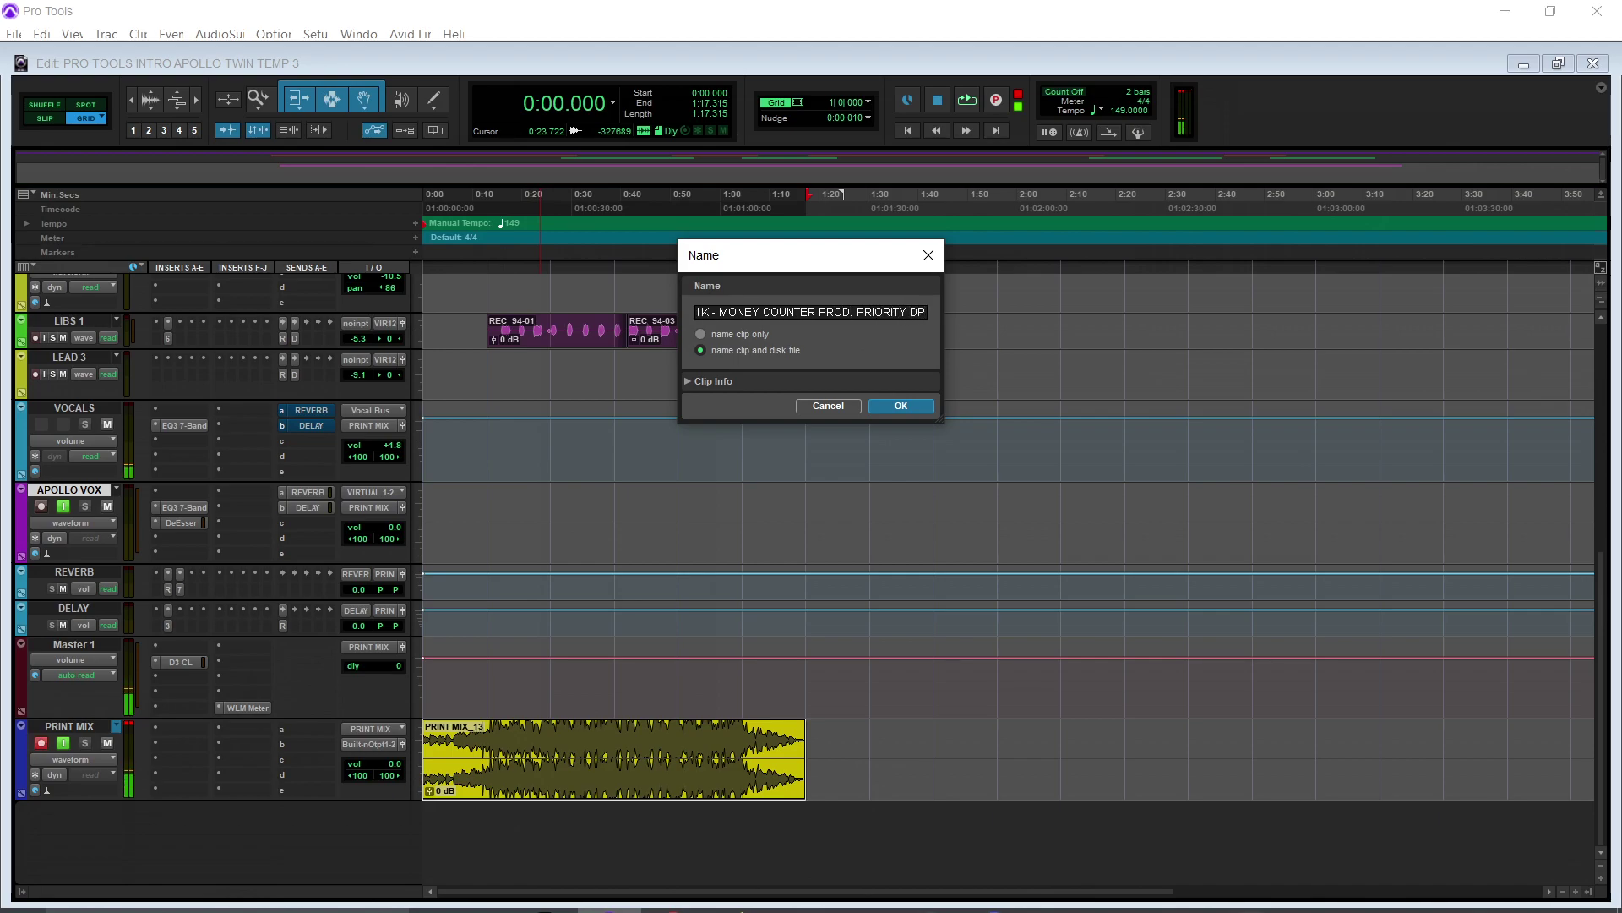
key(Return)
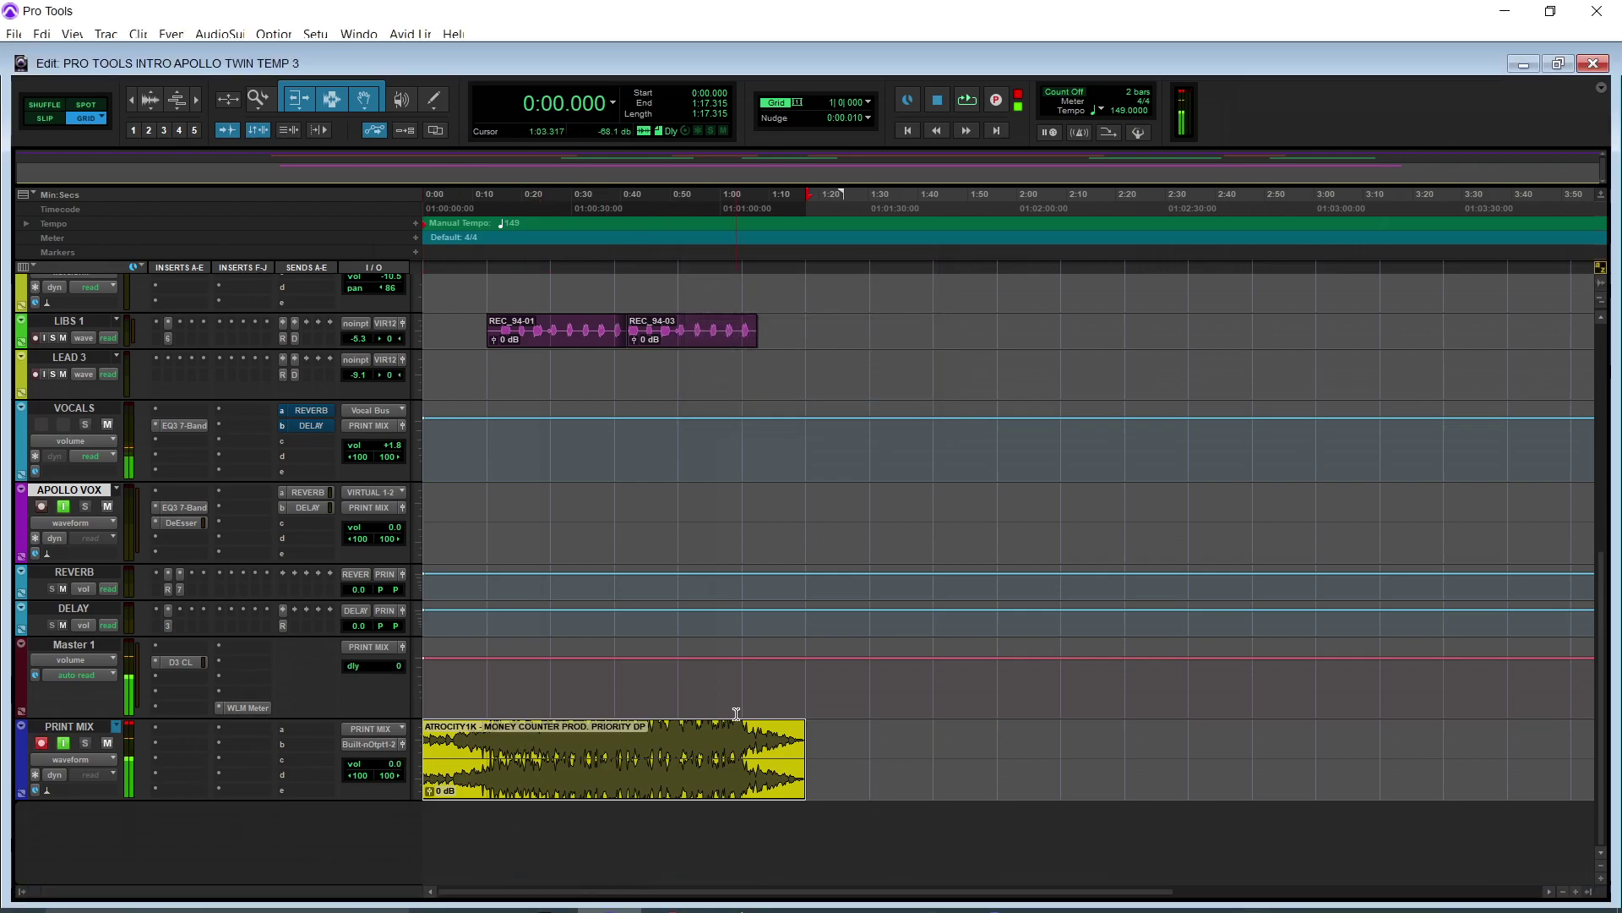
Show the Clip List in the Edit window and select the renamed clip on the PRINT MIX track.
click(1600, 87)
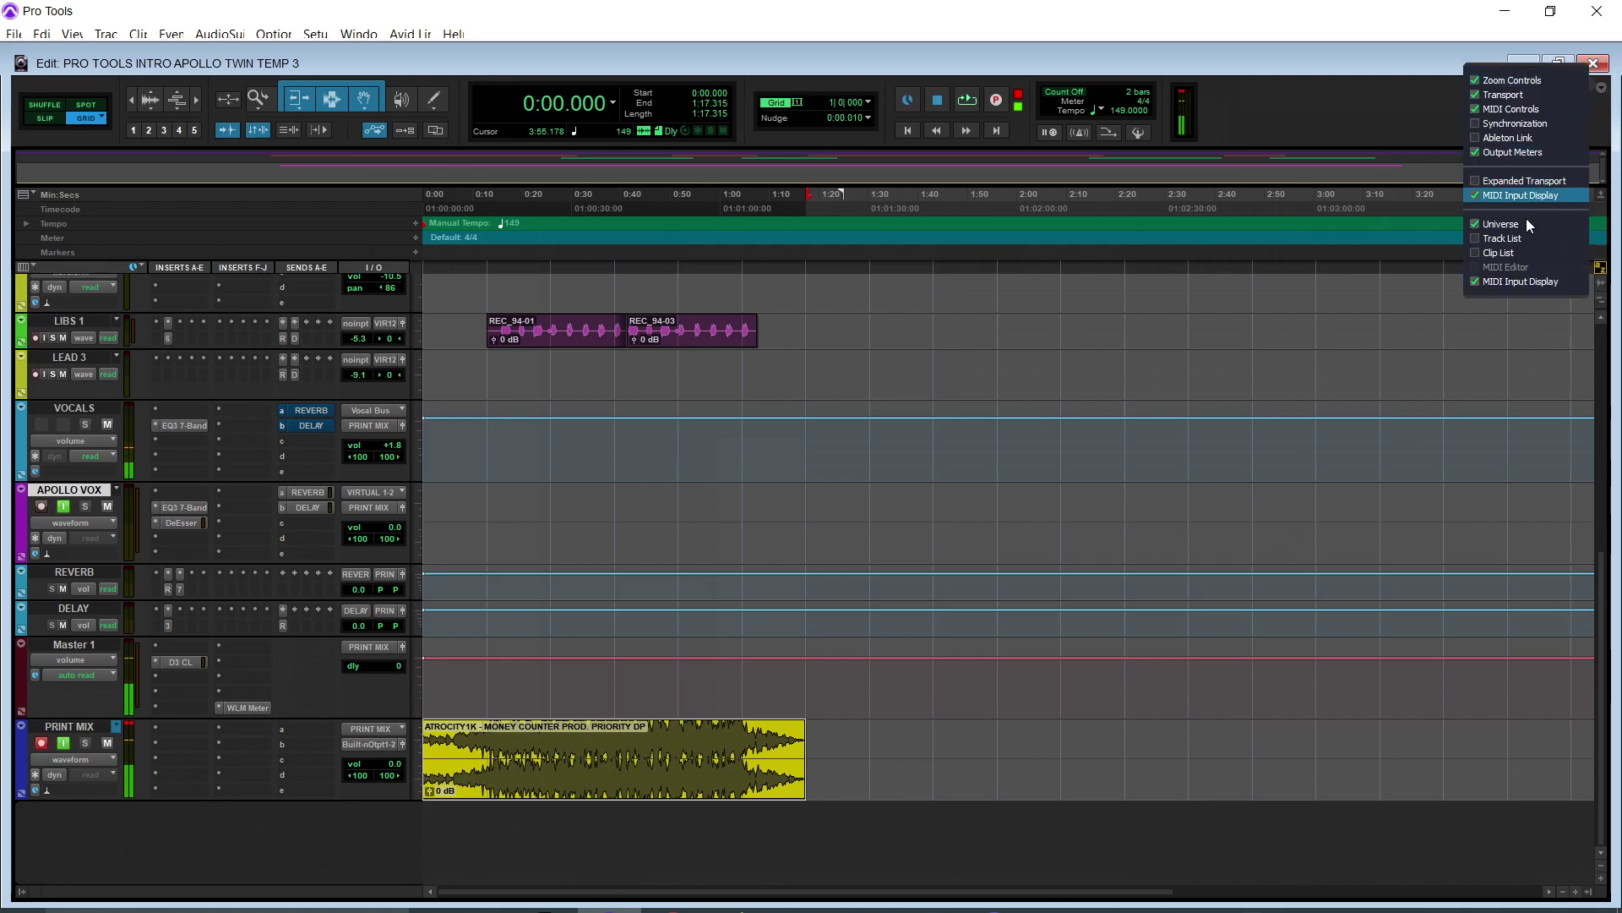
click(1512, 252)
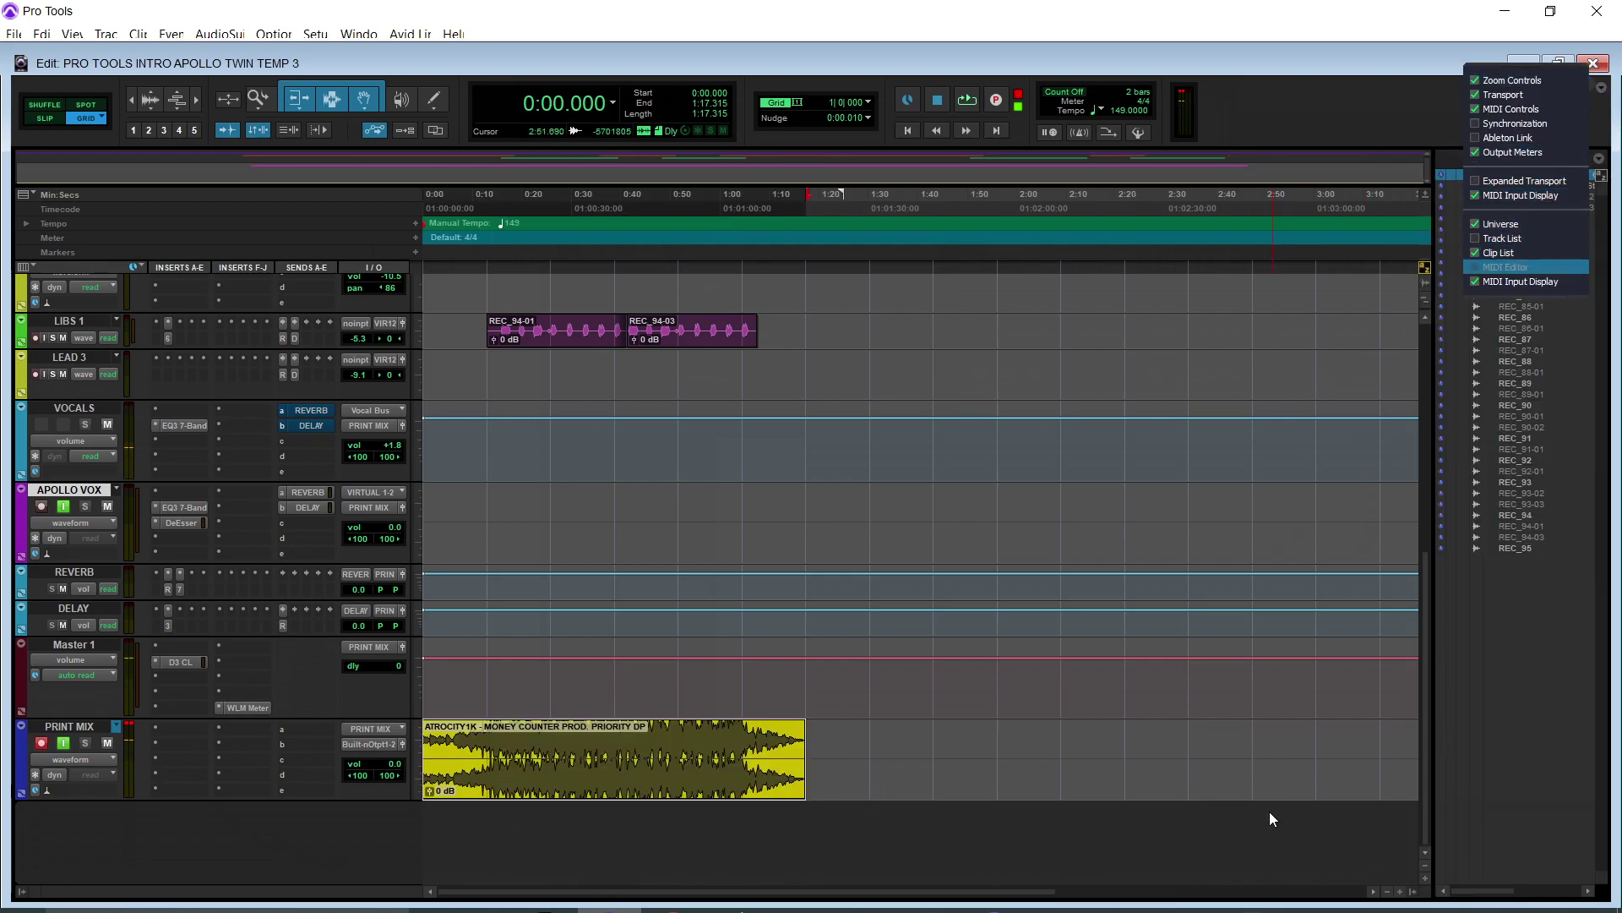
click(1264, 849)
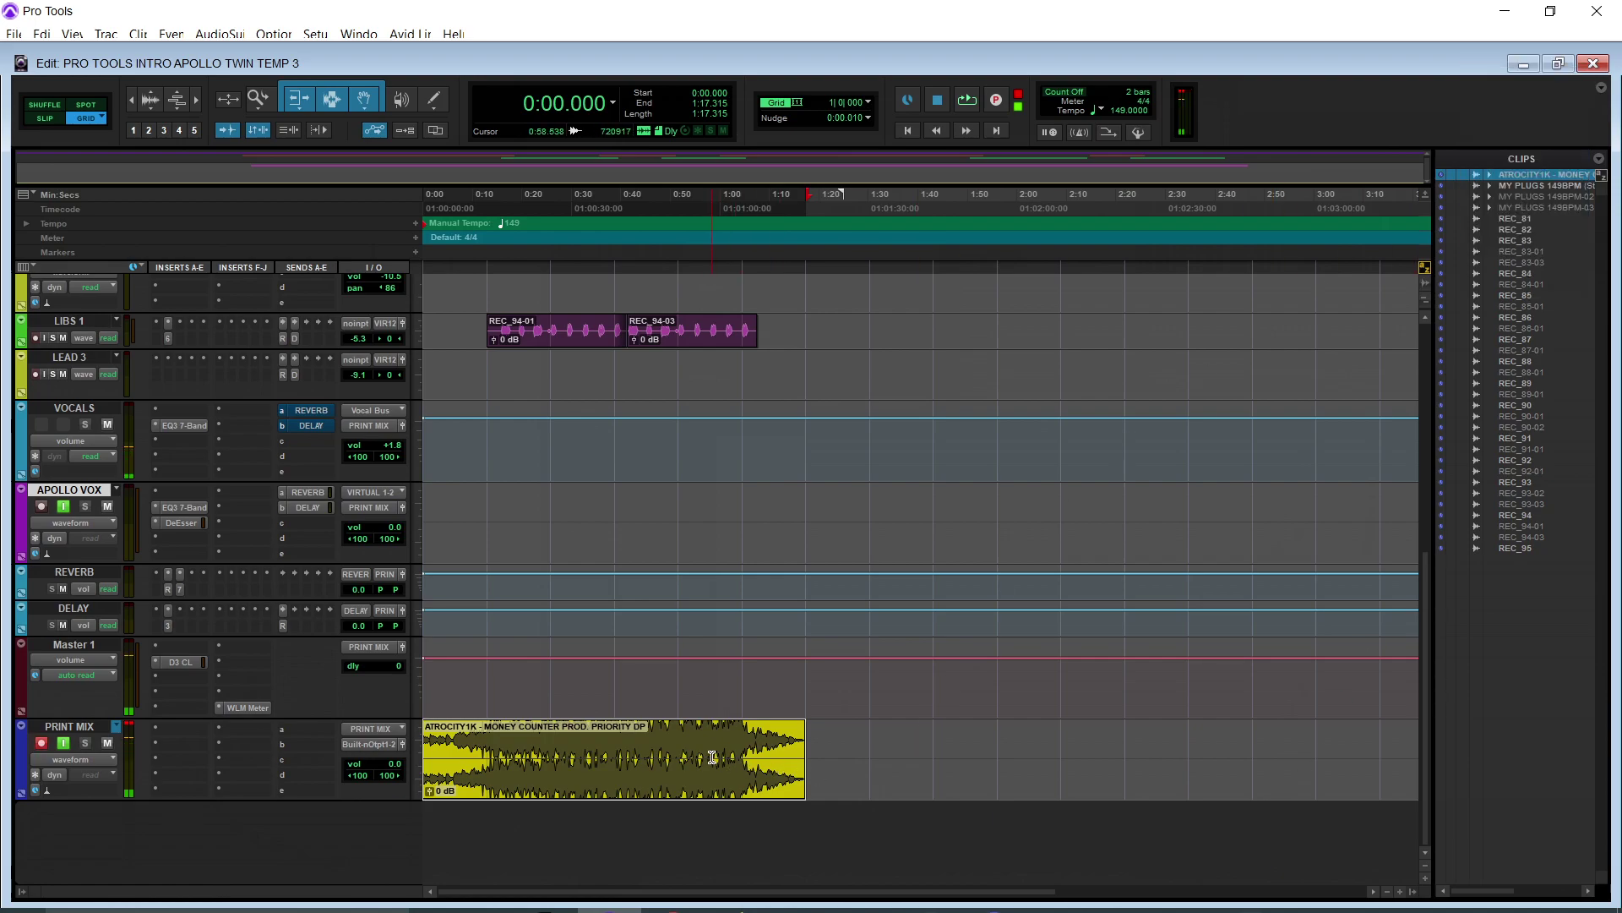
click(598, 346)
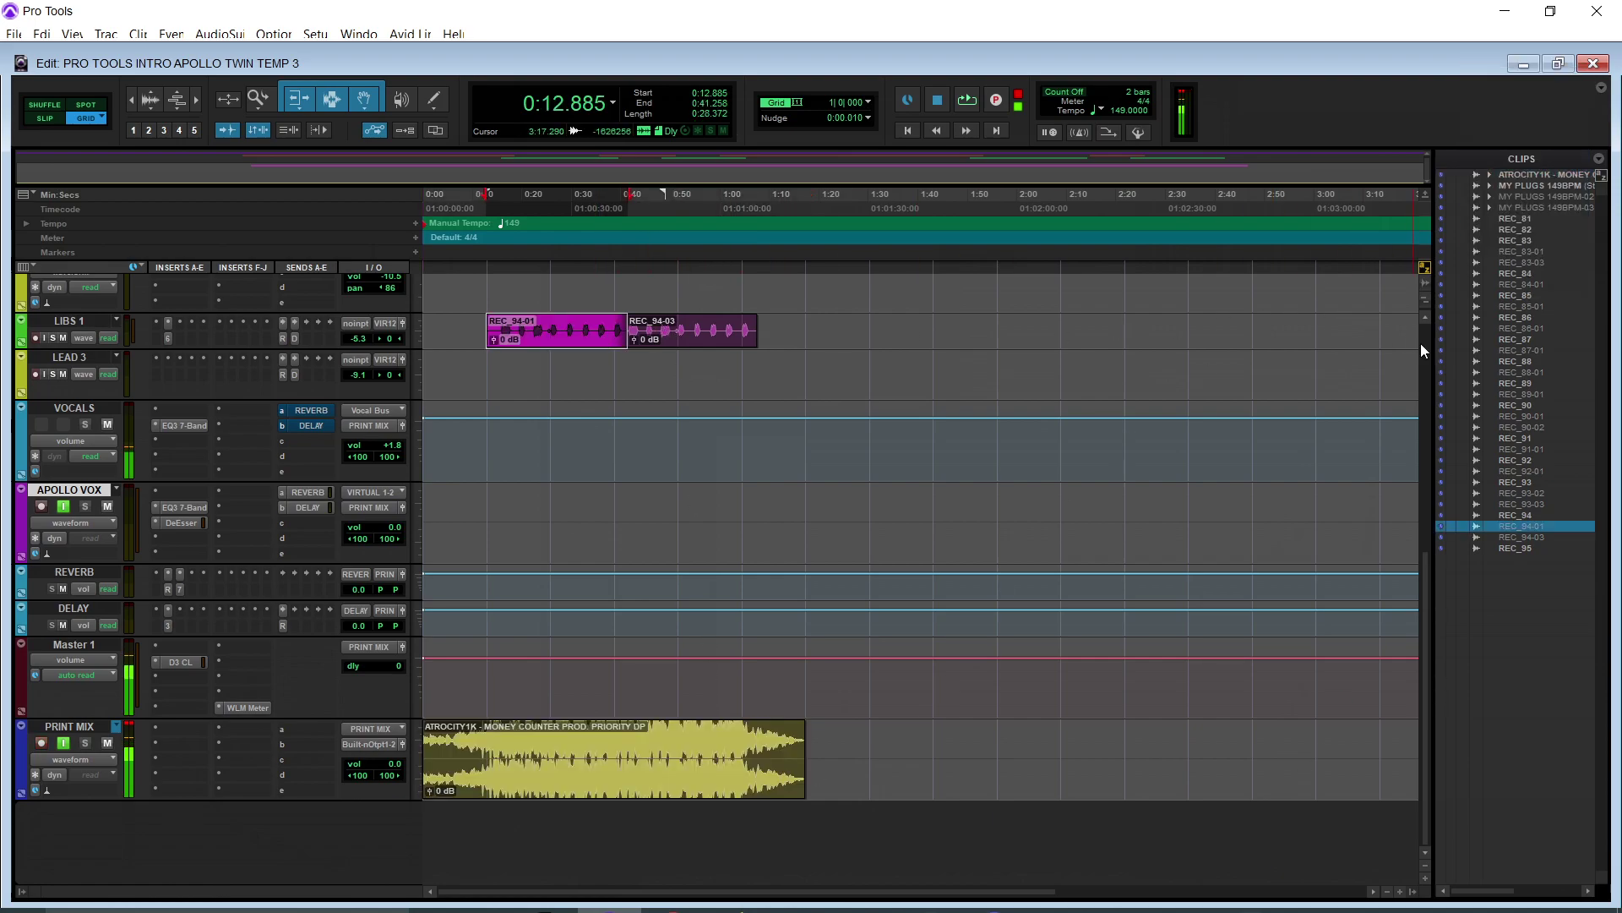
click(621, 765)
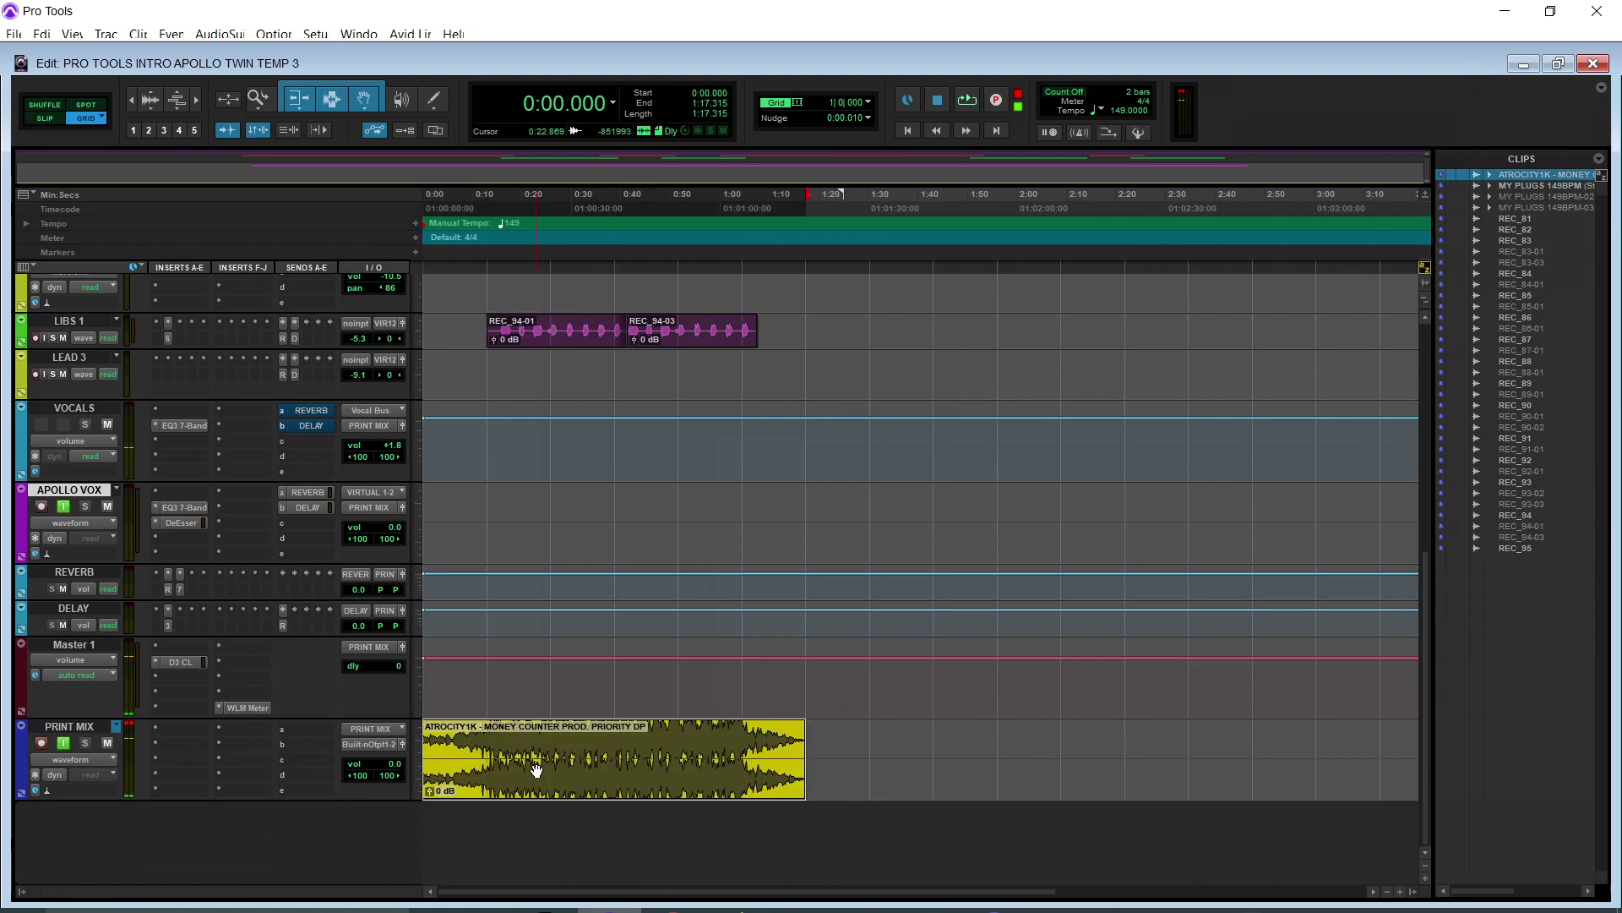
Export the renamed mix clip as an interleaved 48 kHz MP3 at 320 kbit/s, filling in its title tag.
right_click(1528, 171)
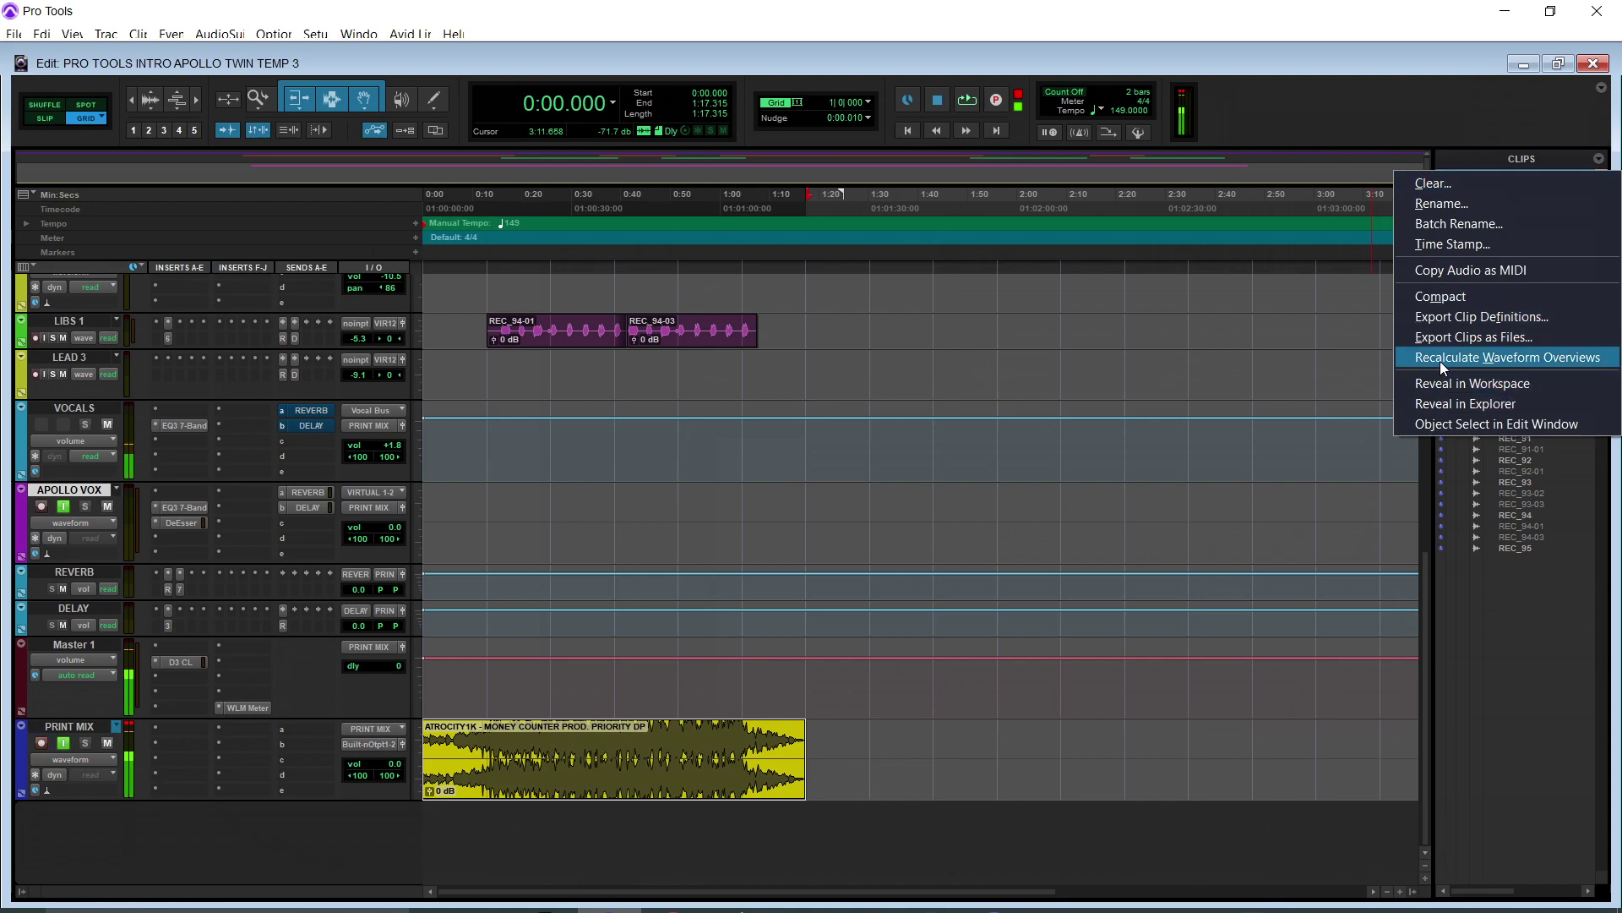
click(1464, 337)
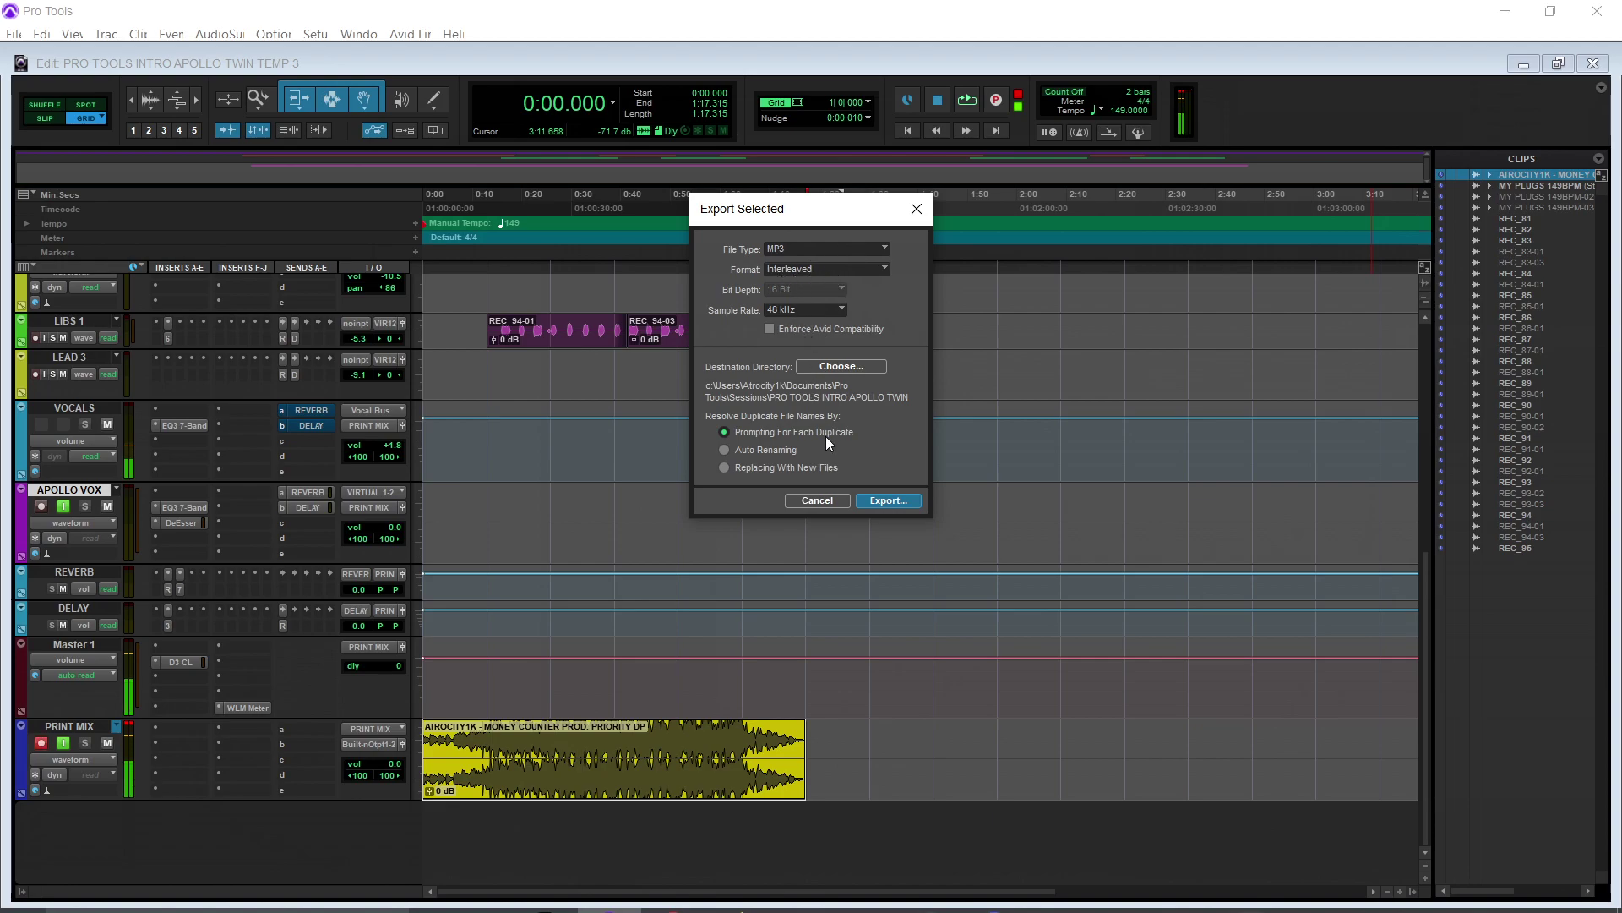
click(901, 505)
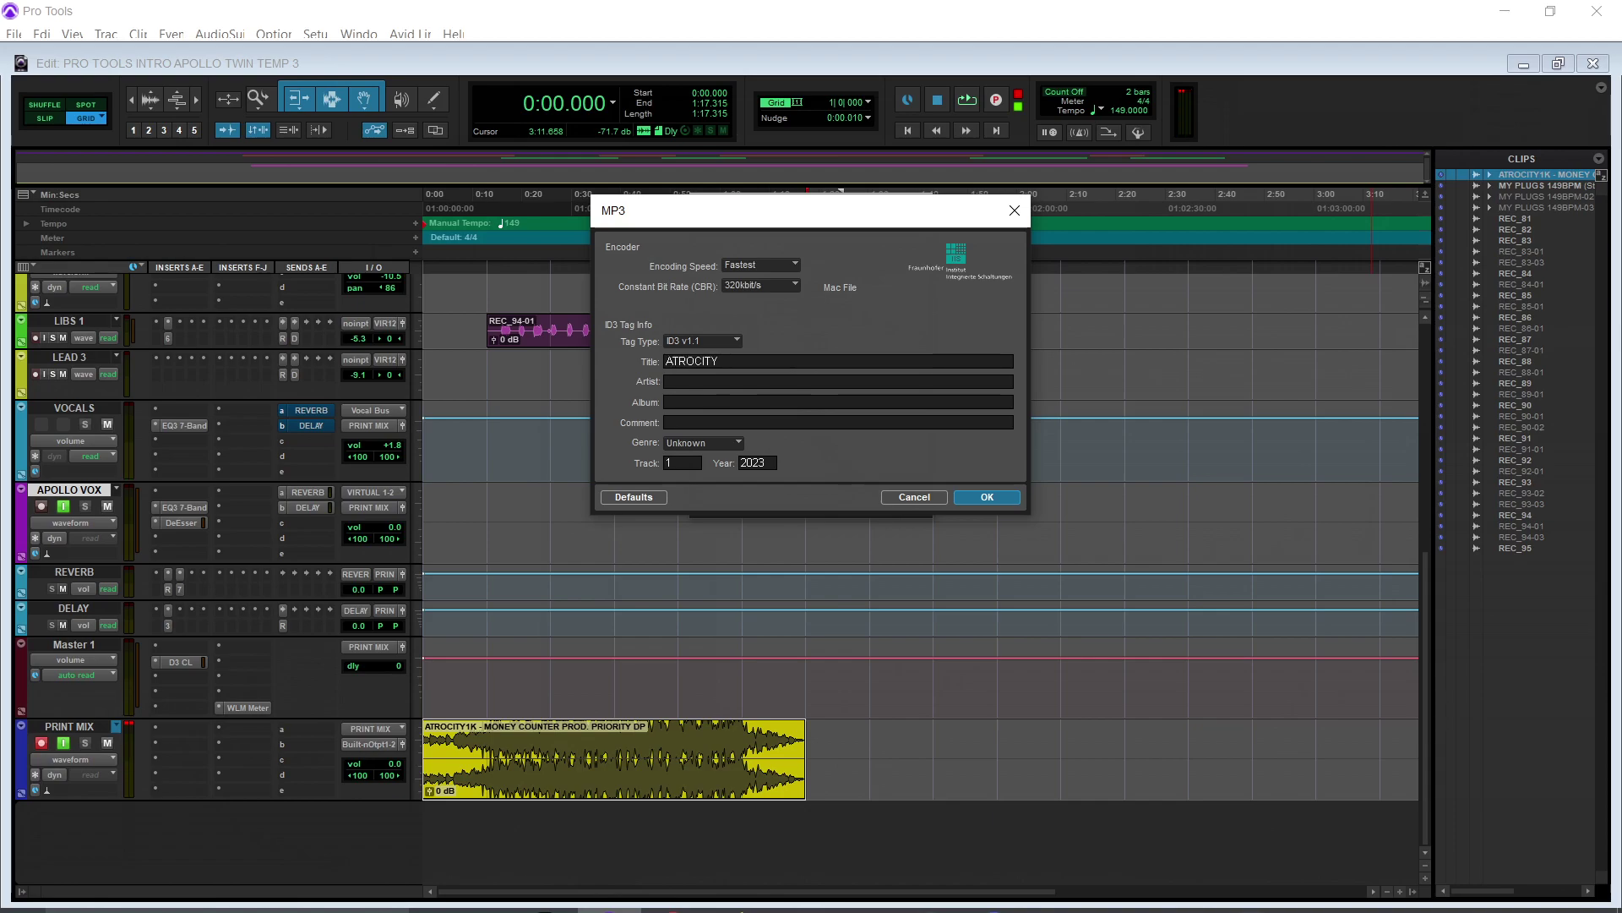
text(ON)
key(Return)
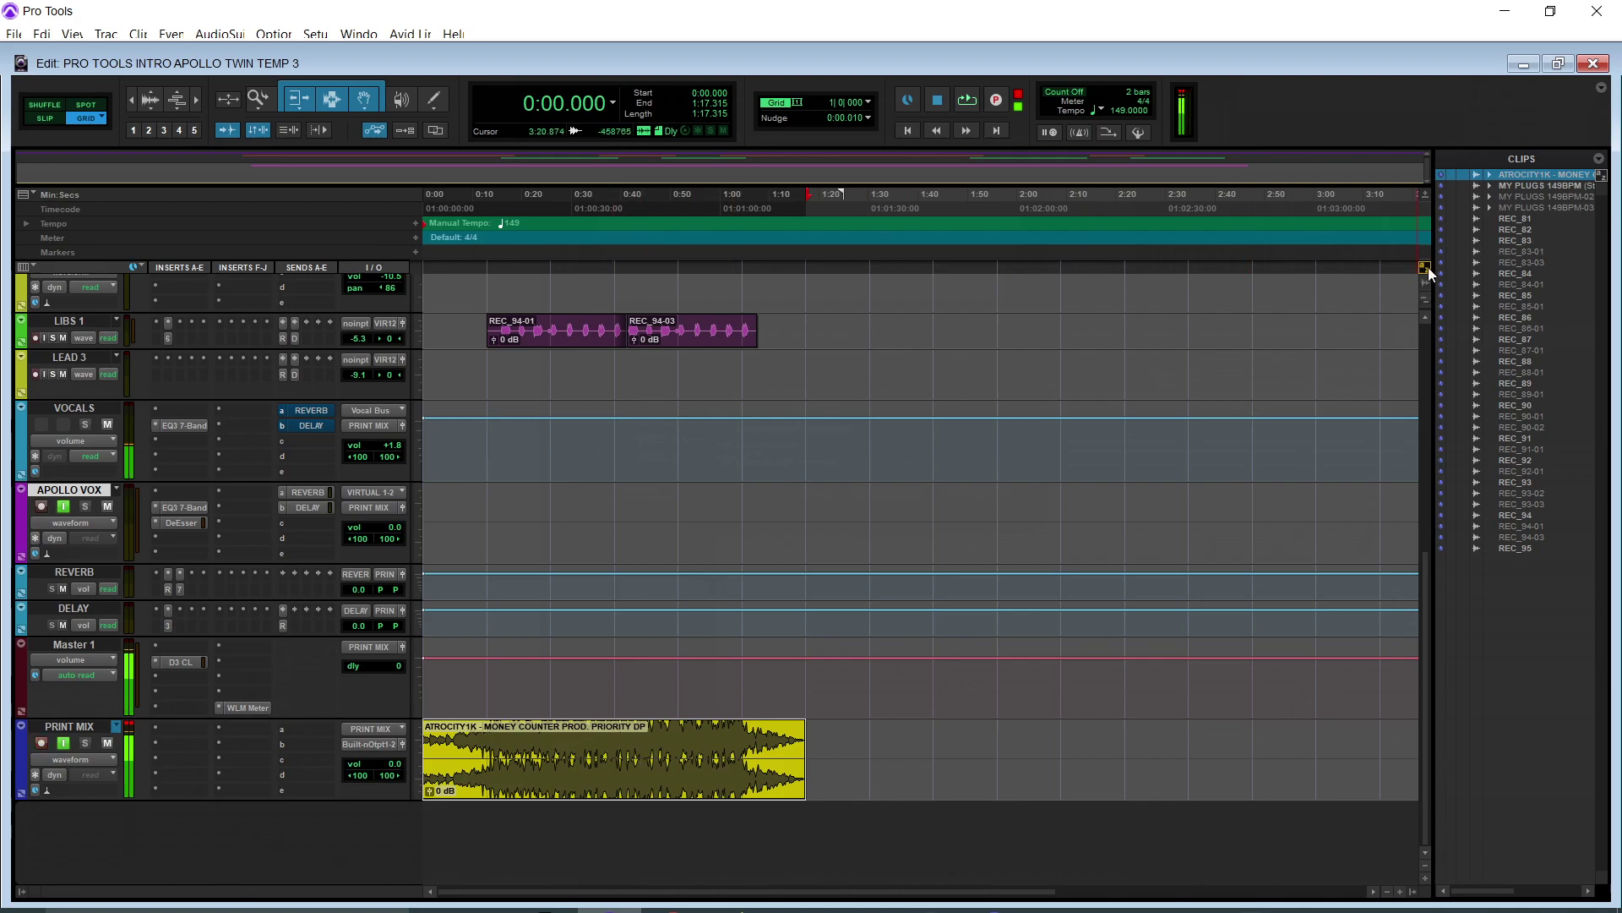
Reveal the renamed mix clip's file in Explorer and select its exported MP3 version in the Audio Files folder.
right_click(1529, 174)
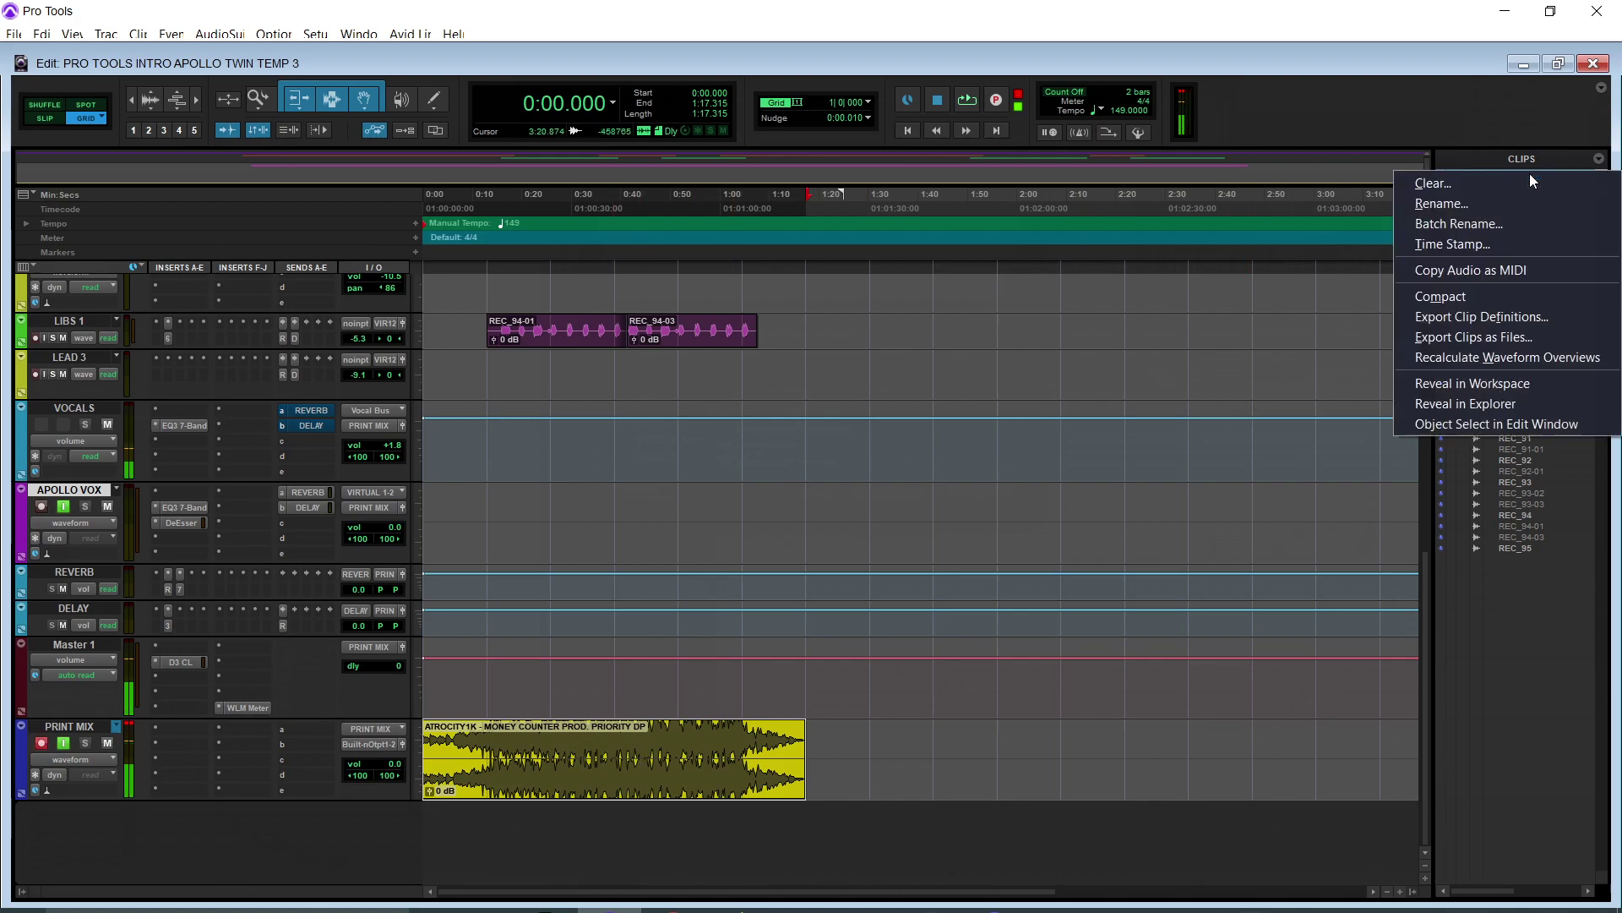
click(1438, 402)
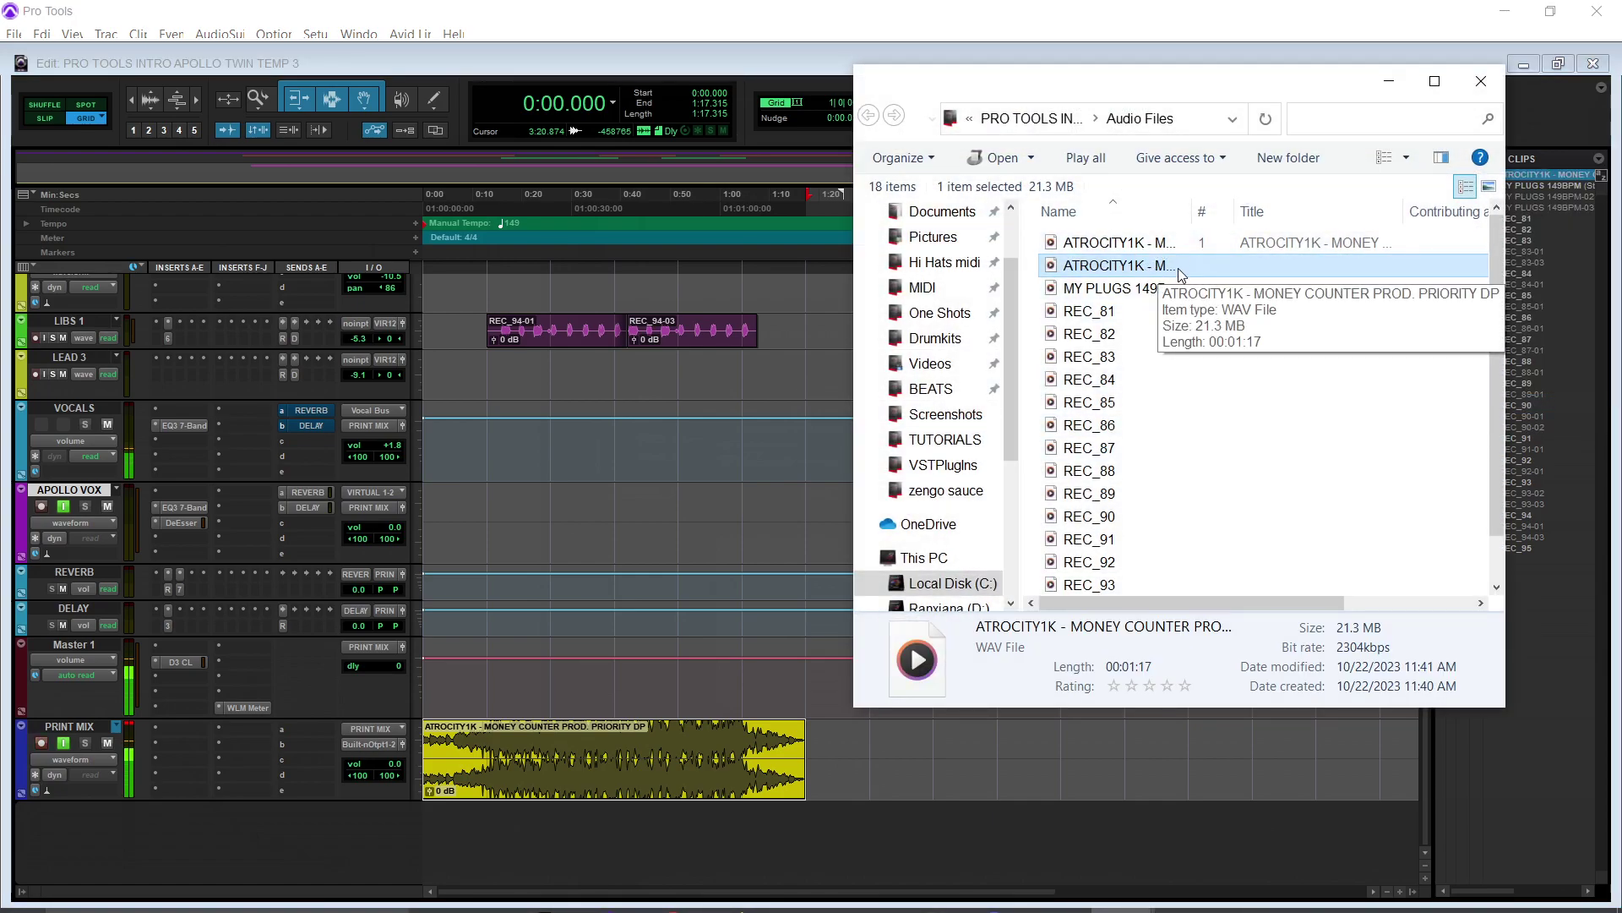
click(1175, 242)
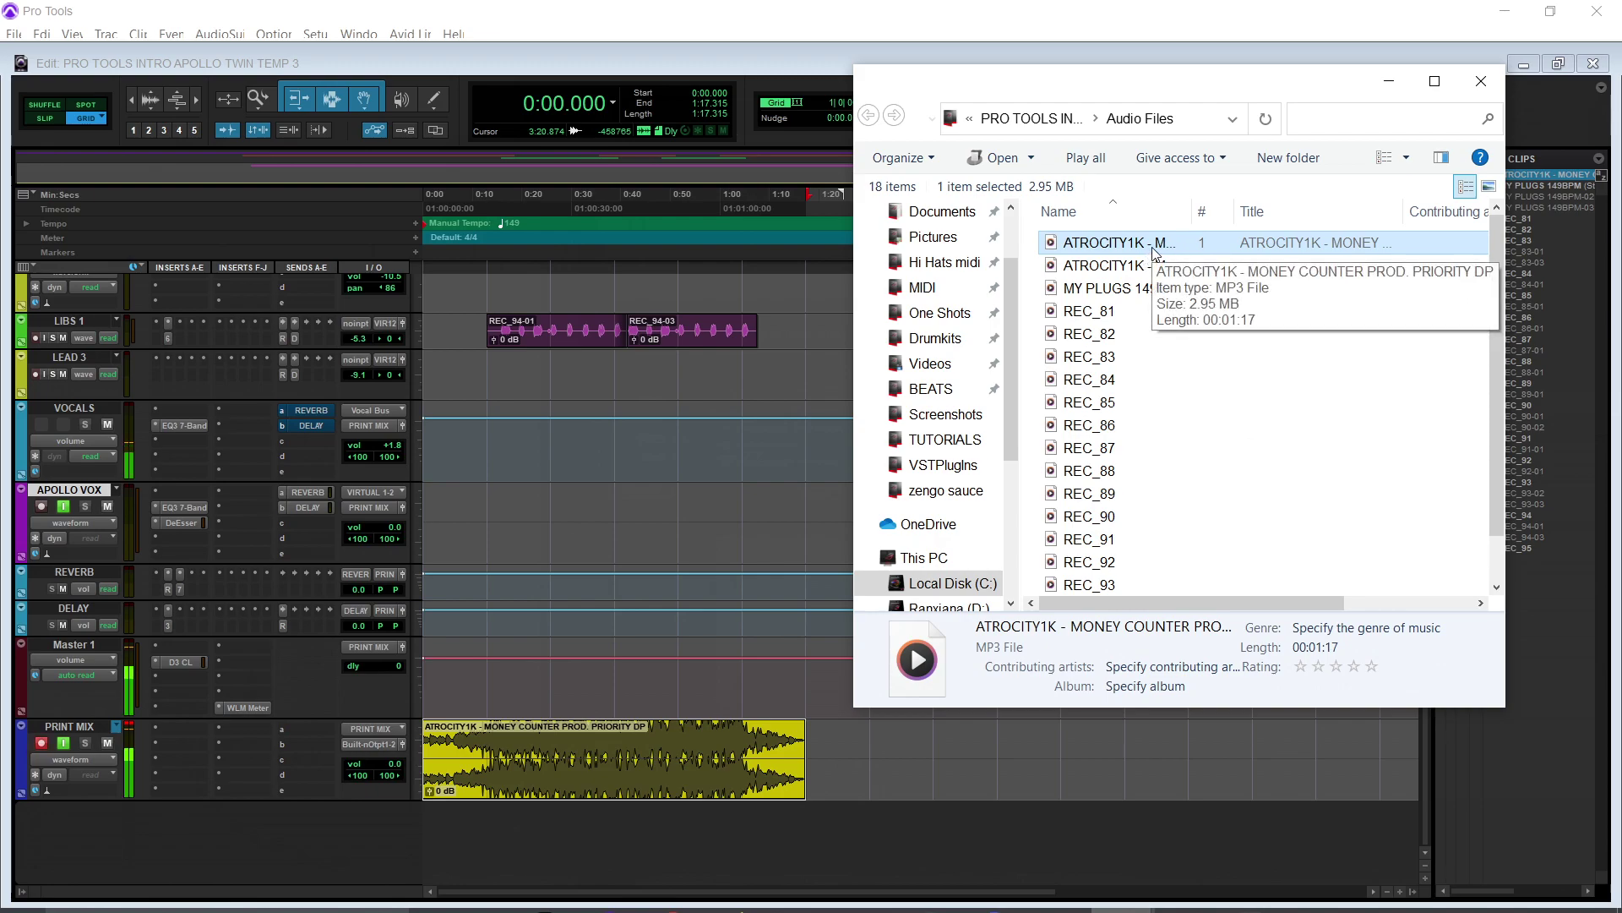
In the Master 1 track's Compressor/Limiter, try gains of 4.2 dB and 9.3 dB, and reset the gain to 0.0 dB.
click(170, 659)
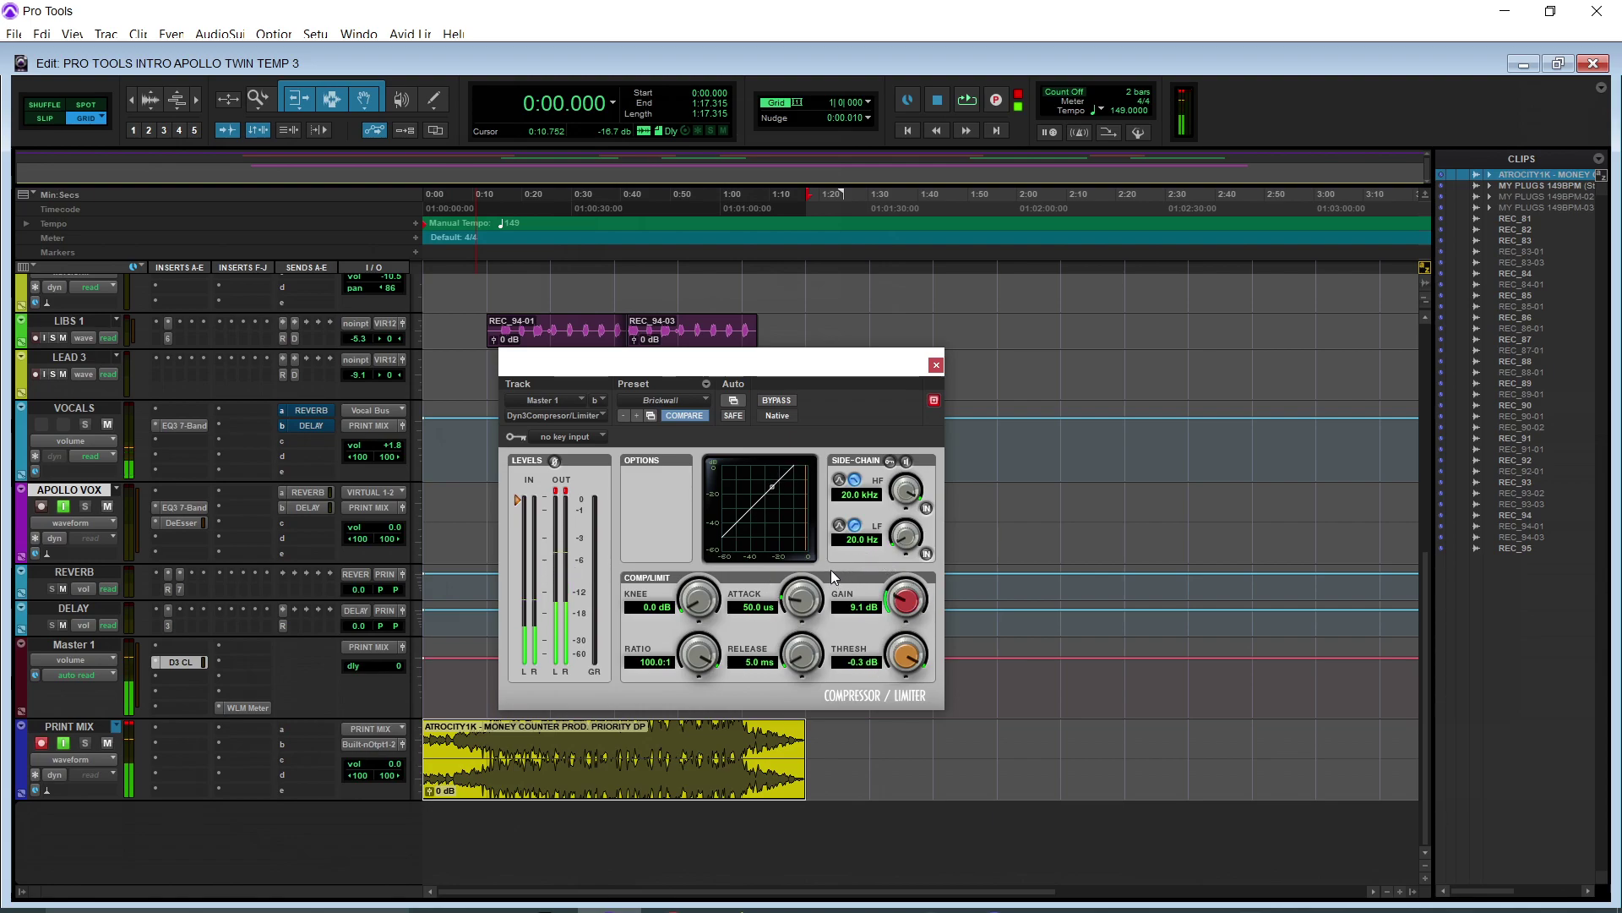
drag(904, 608, 899, 656)
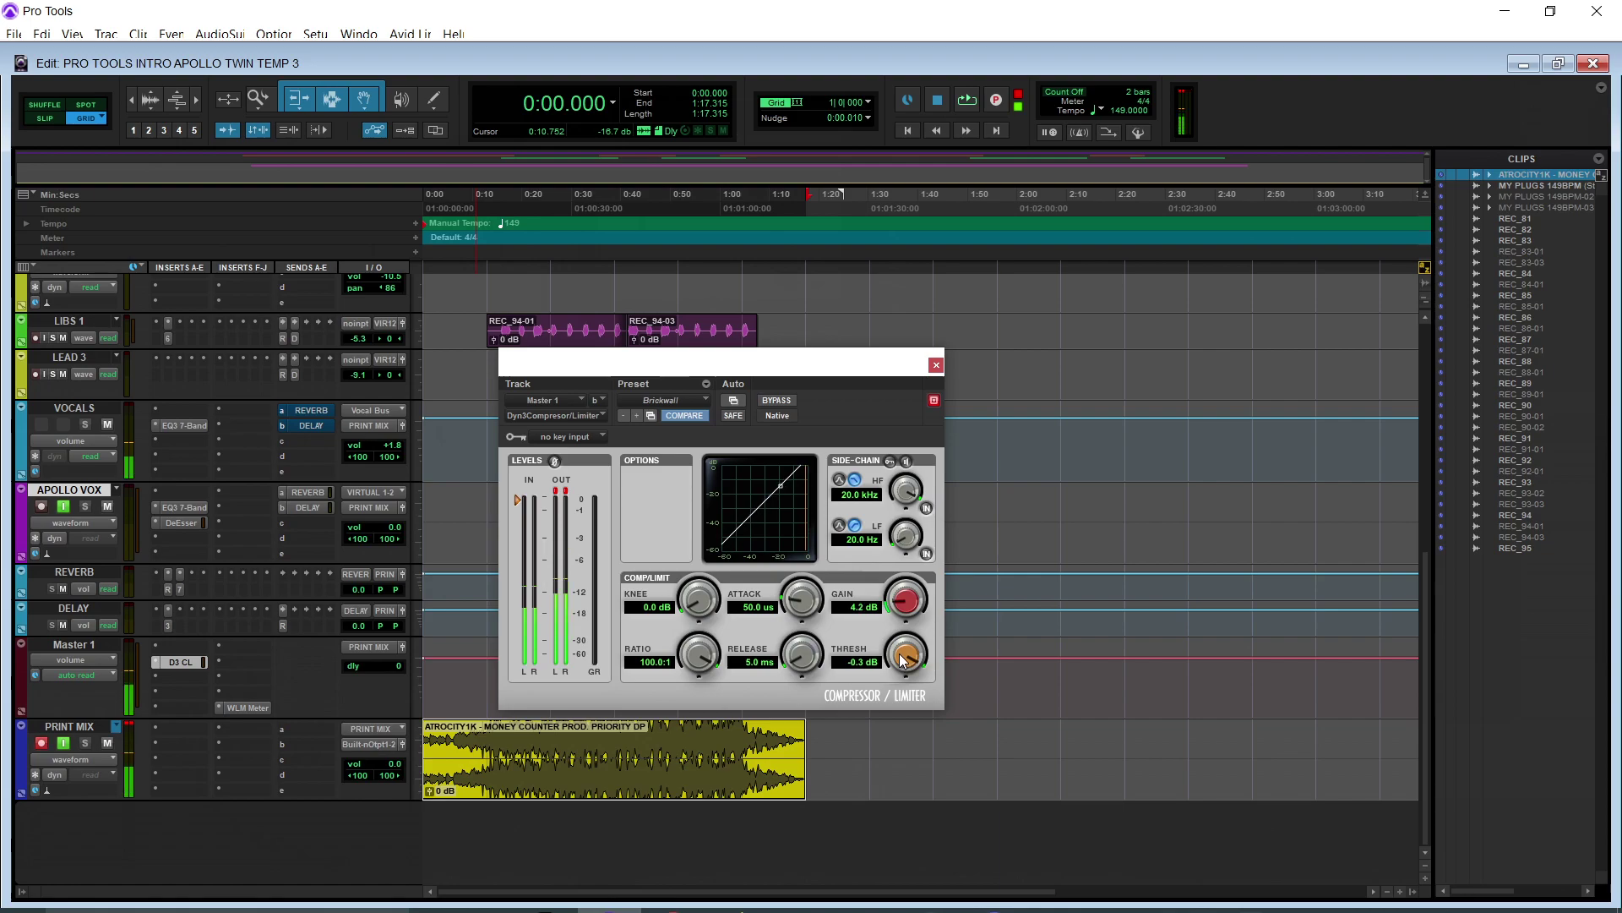
drag(899, 652, 896, 614)
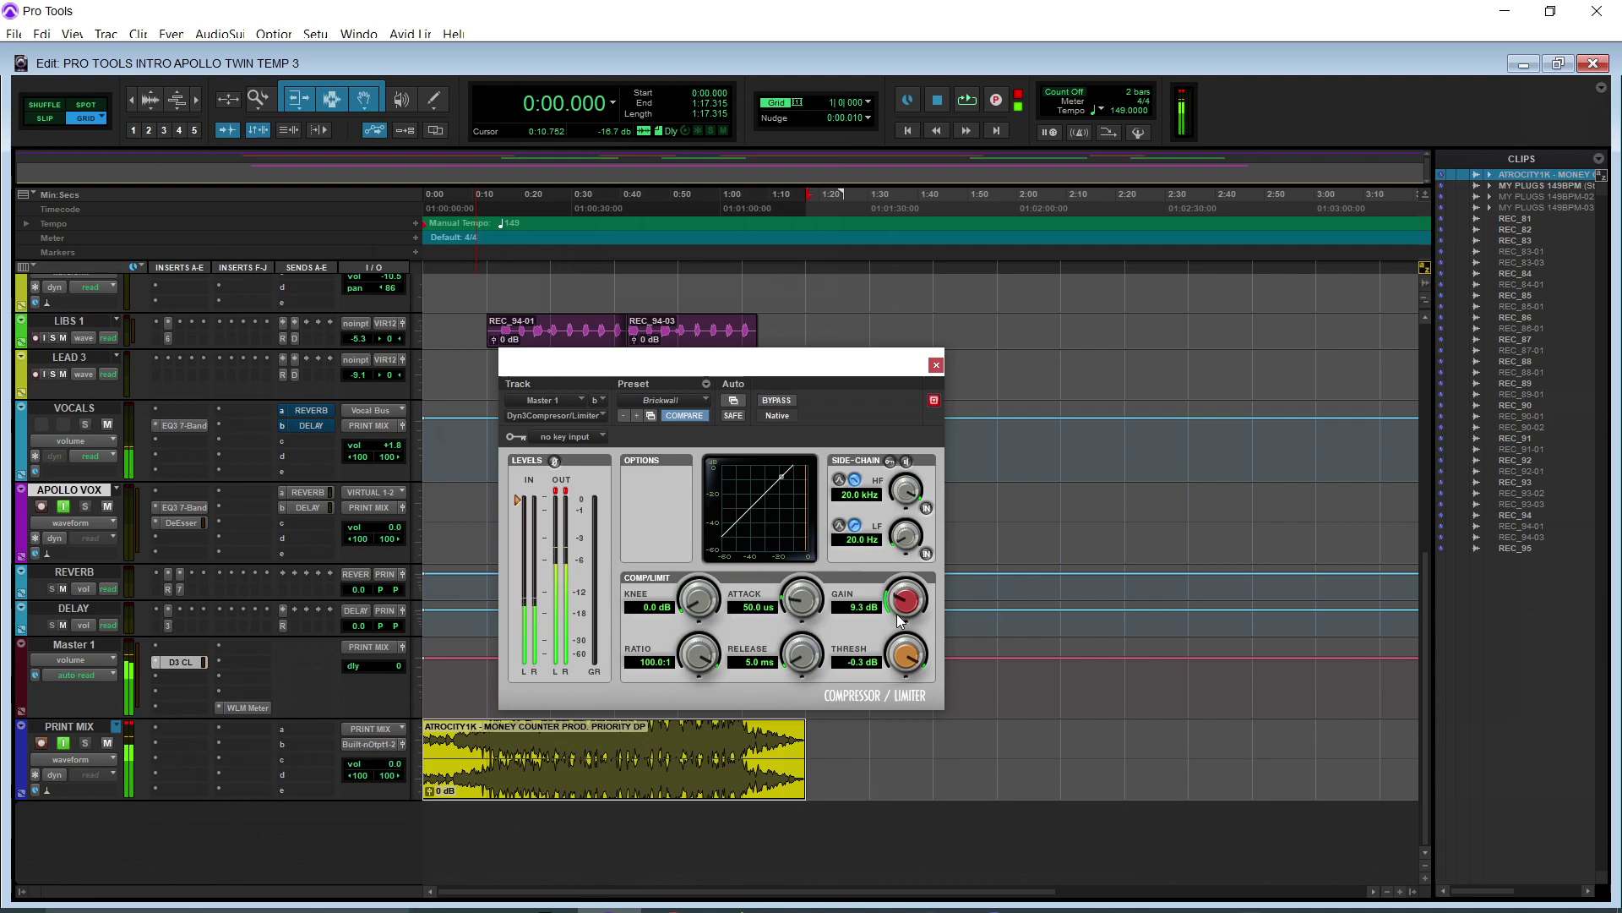
alt+click(896, 614)
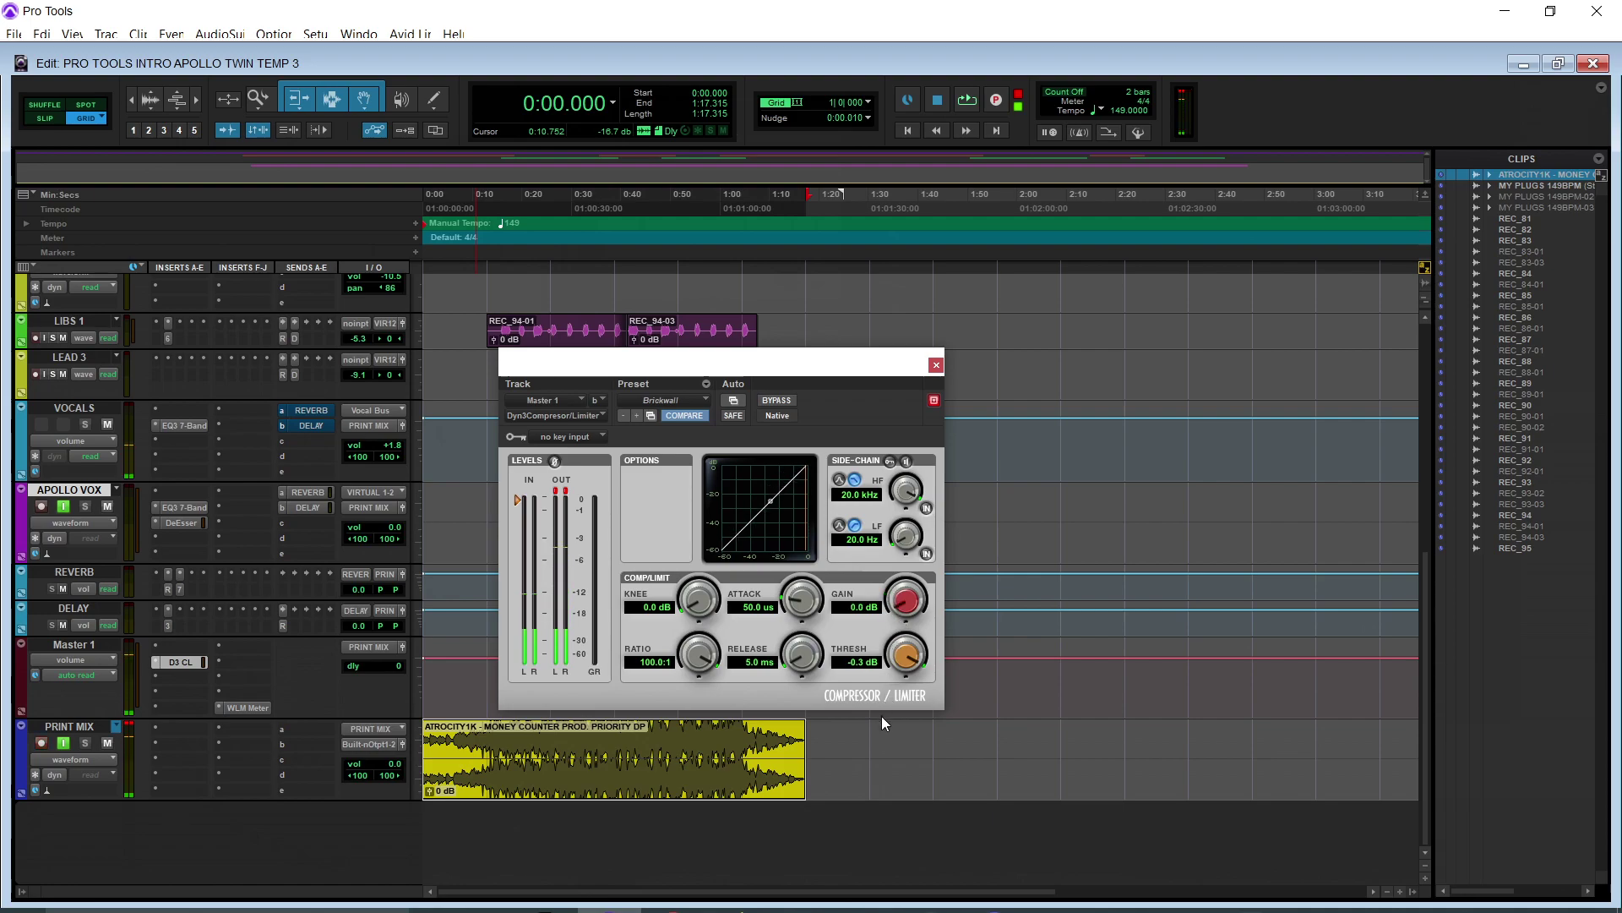